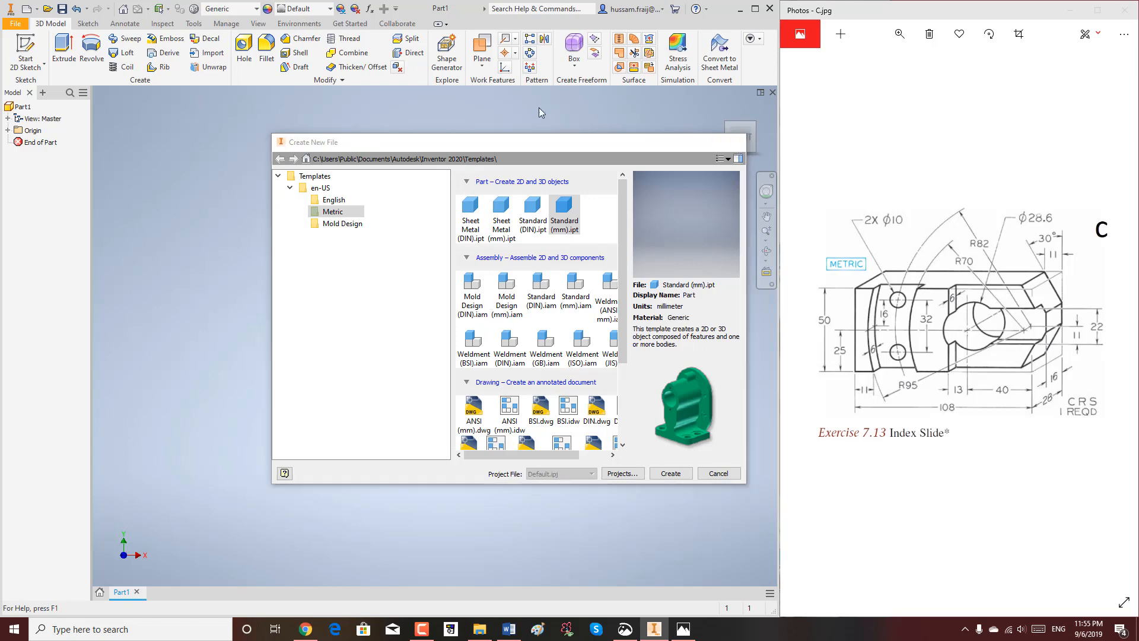
Create a new metric part from the Standard (mm).ipt template and show it in the home view
{"action": "left_click", "coordinate": [737, 142]}
{"action": "left_click", "coordinate": [15, 23]}
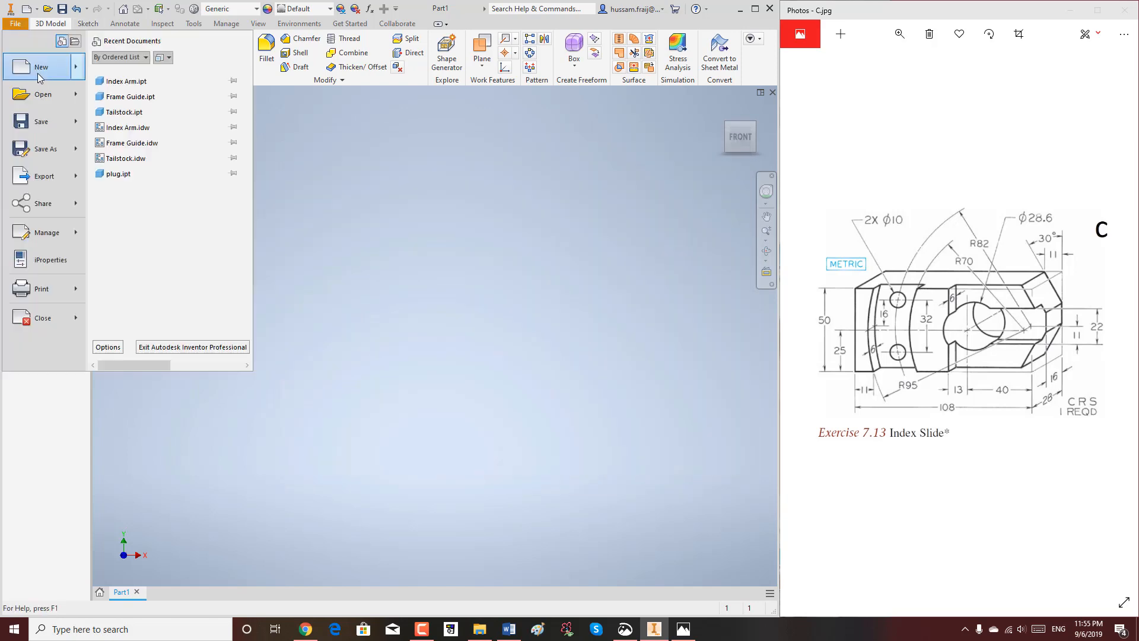
{"action": "left_click", "coordinate": [37, 73]}
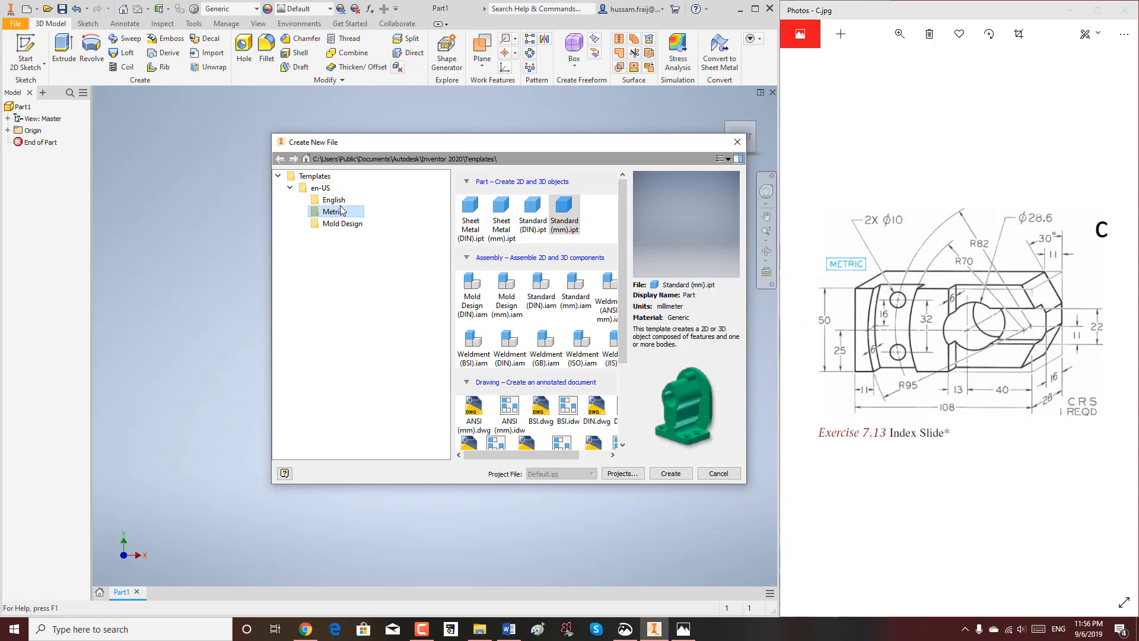
{"action": "double_click", "coordinate": [565, 221]}
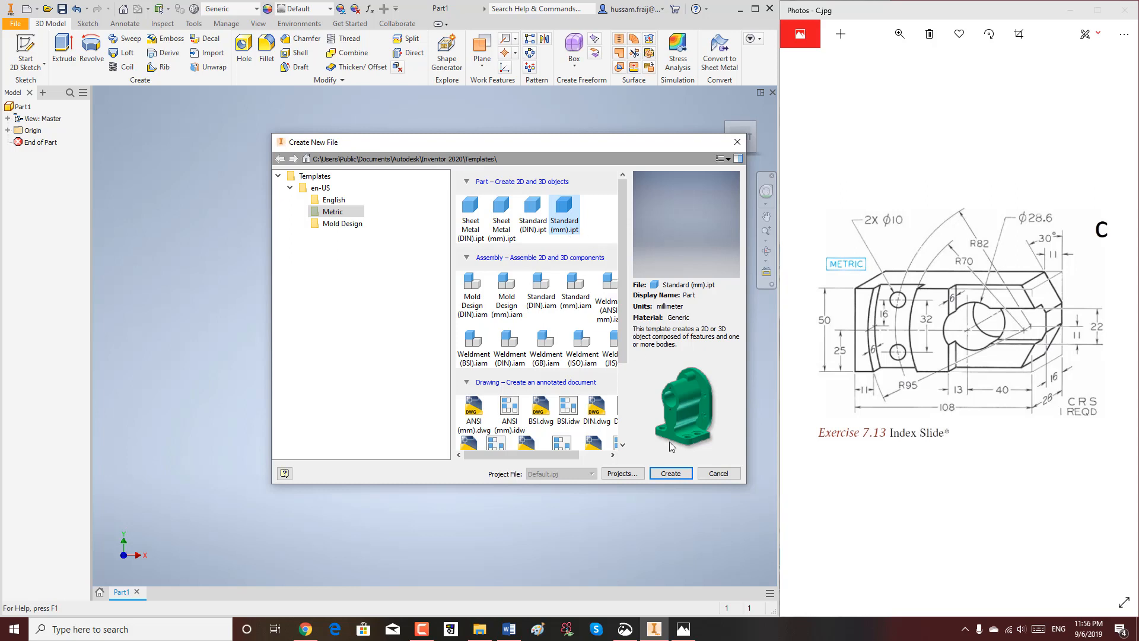
{"action": "left_click", "coordinate": [671, 473]}
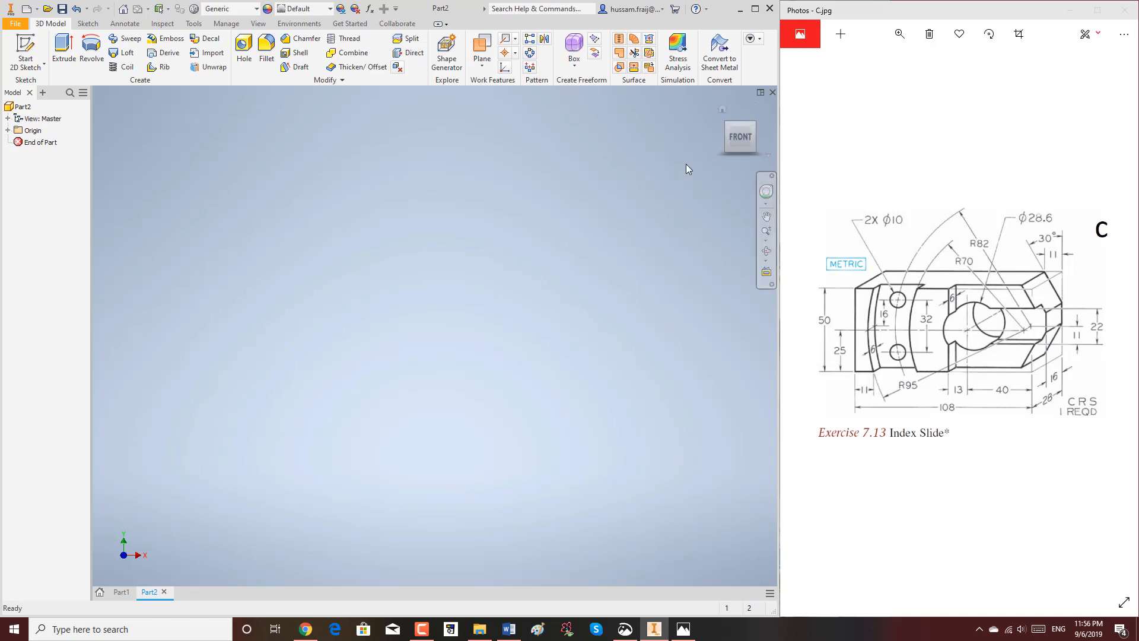
{"action": "left_click", "coordinate": [722, 110]}
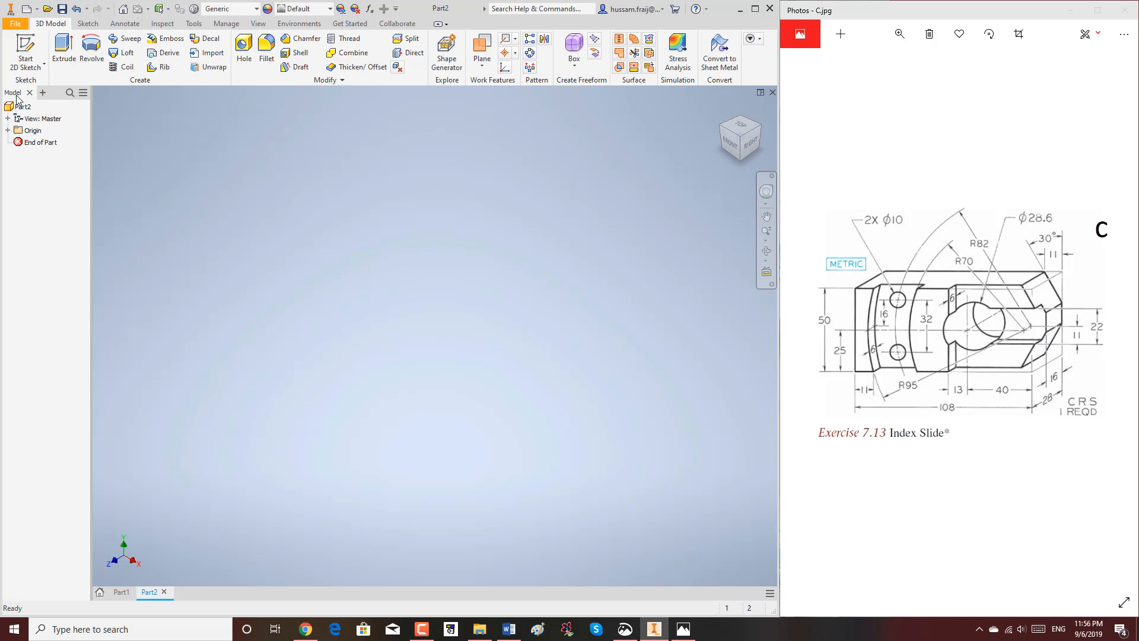
Hide the Model Browser through the user interface display options
{"action": "left_click", "coordinate": [259, 23]}
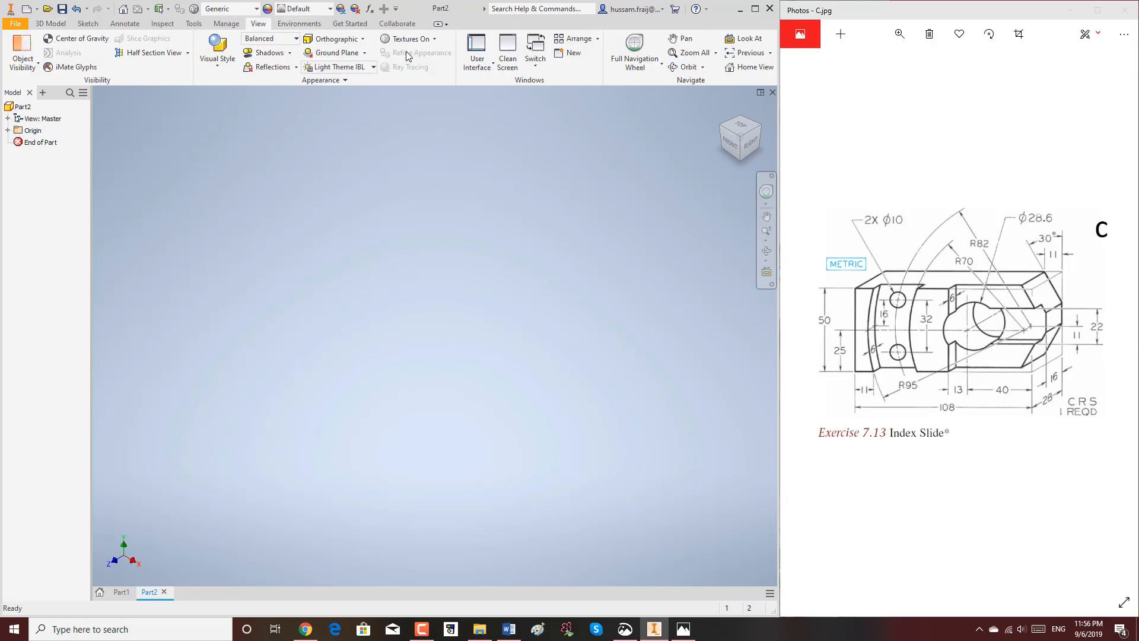
{"action": "left_click", "coordinate": [477, 59]}
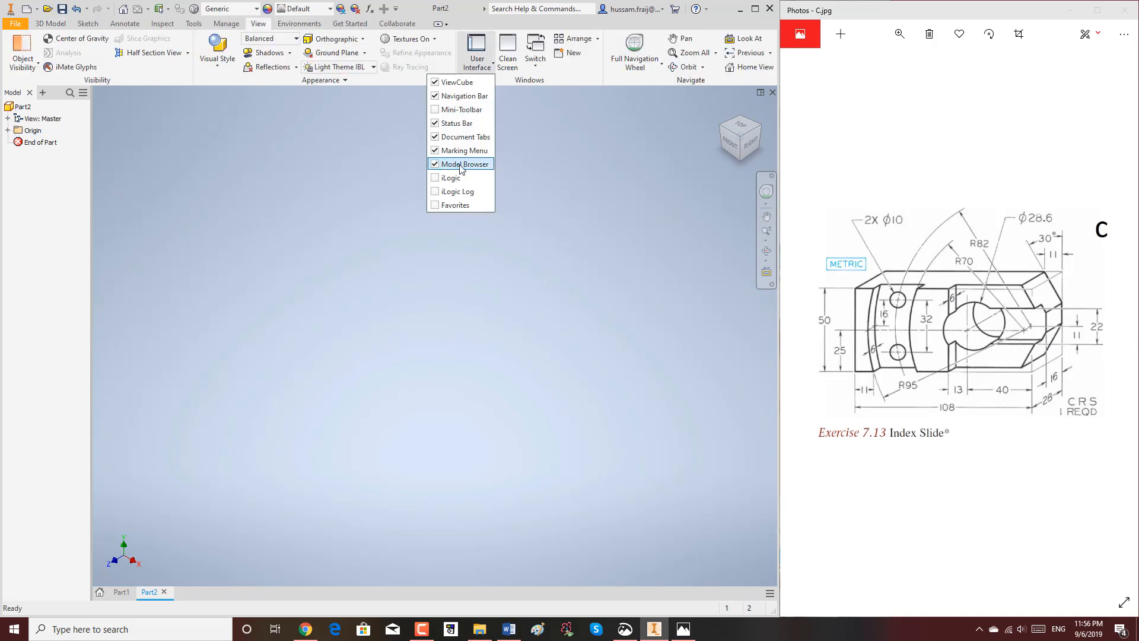
{"action": "left_click", "coordinate": [448, 164]}
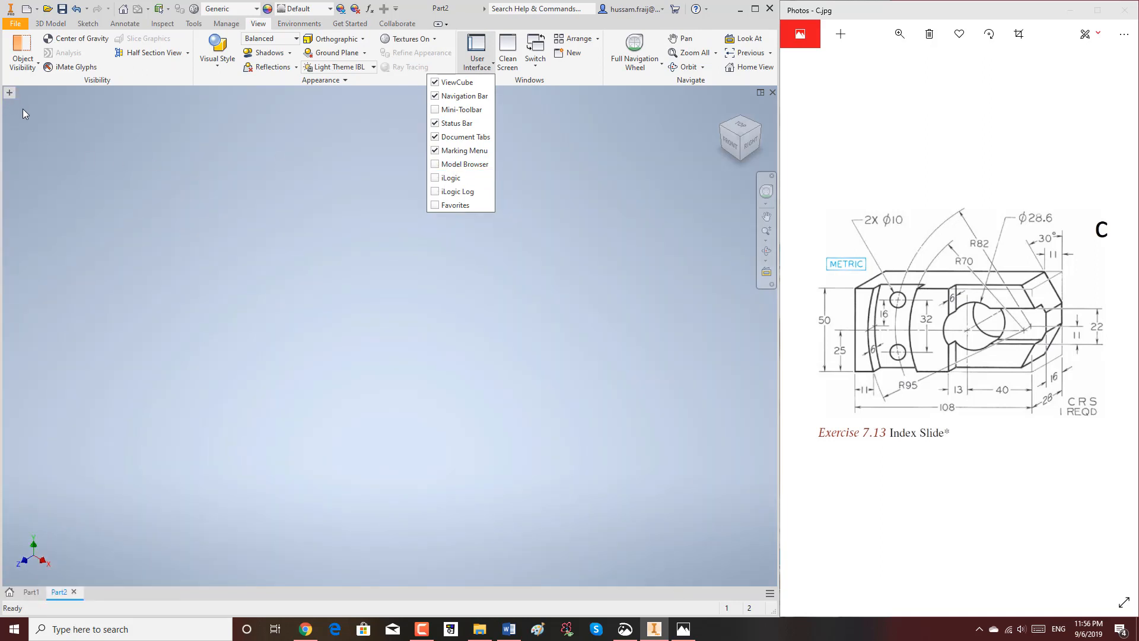
{"action": "left_click", "coordinate": [25, 114]}
{"action": "left_click", "coordinate": [40, 25]}
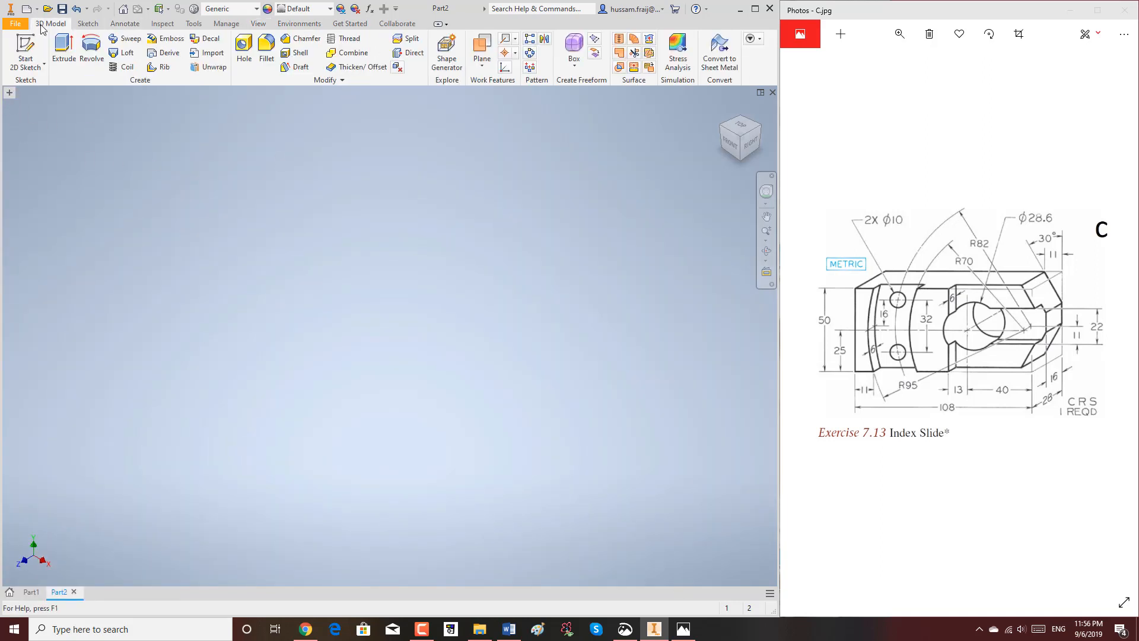
Turn the Model Browser display back on and widen the browser slightly
{"action": "left_click", "coordinate": [258, 25]}
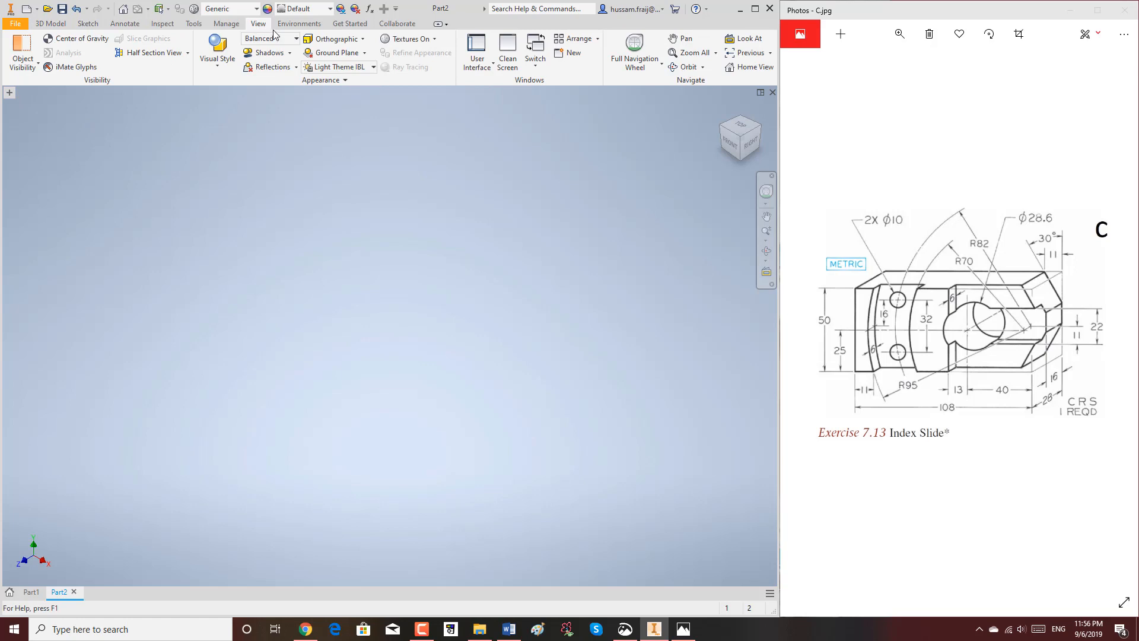
{"action": "left_click", "coordinate": [475, 69]}
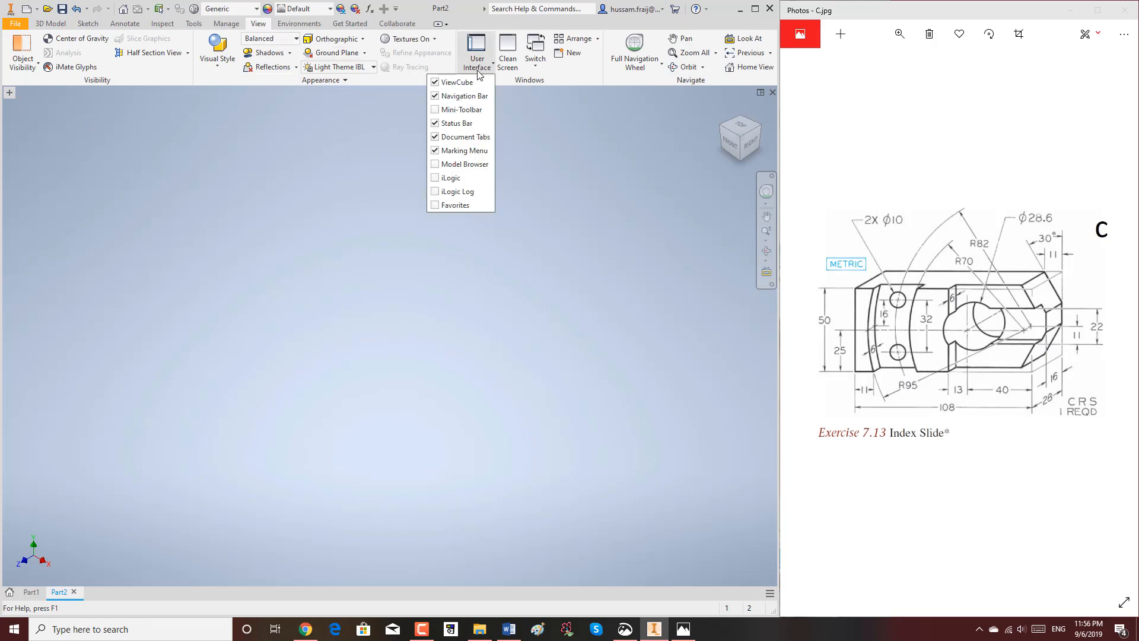
{"action": "left_click", "coordinate": [440, 165]}
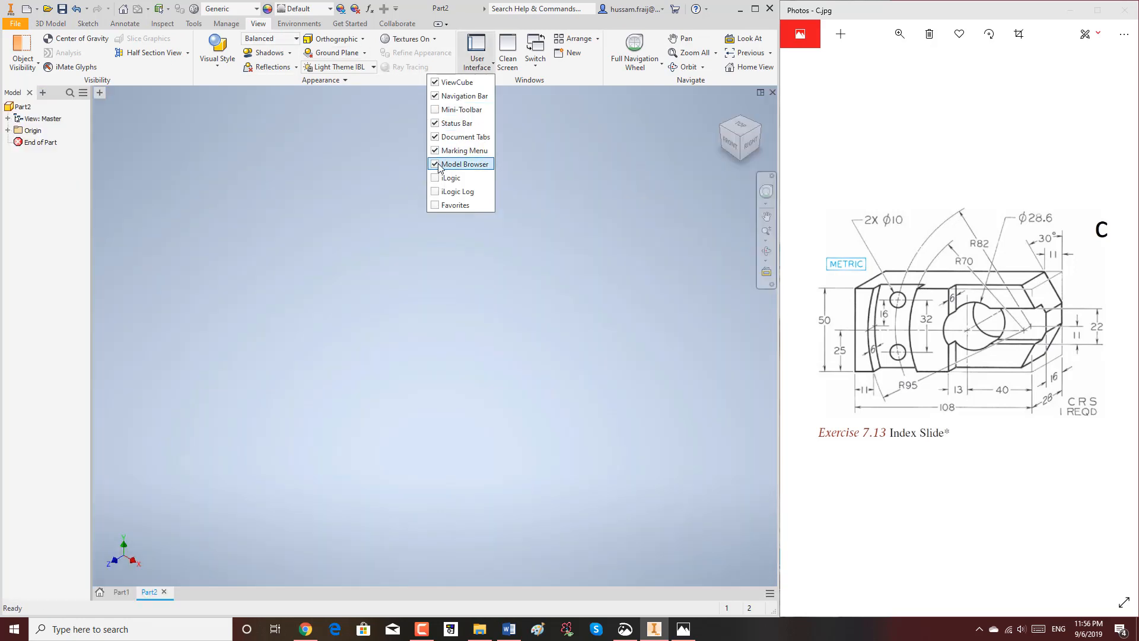
{"action": "left_click", "coordinate": [93, 152]}
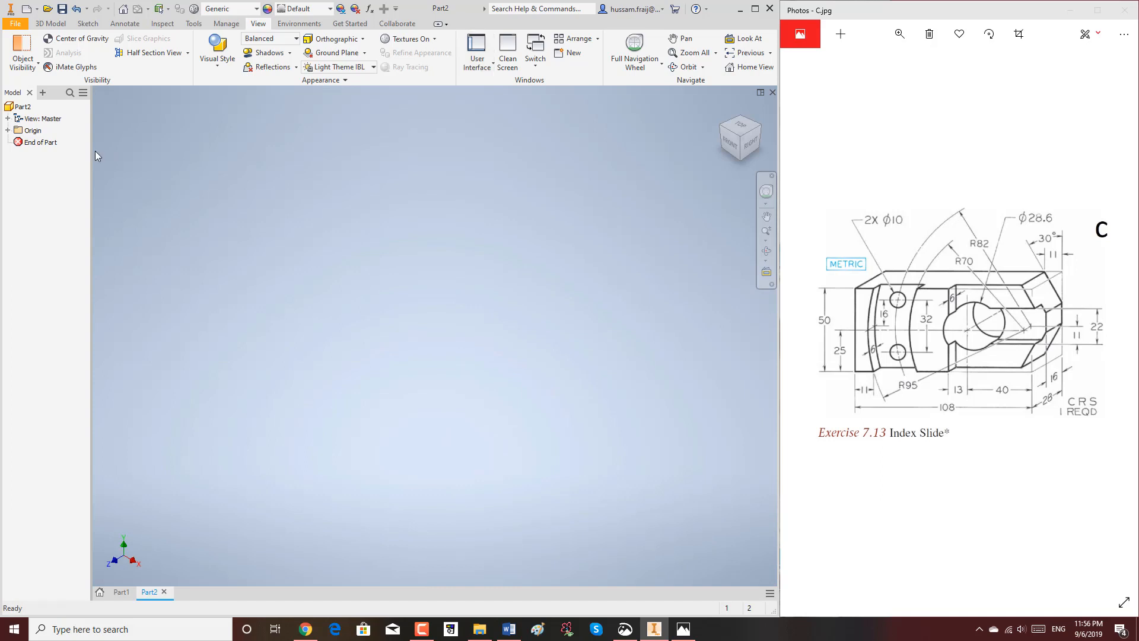
{"action": "left_click_drag", "start_coordinate": [95, 151], "coordinate": [118, 153]}
Expand the Origin folder and highlight the YZ and XZ planes to examine their orientation
{"action": "left_click", "coordinate": [33, 130]}
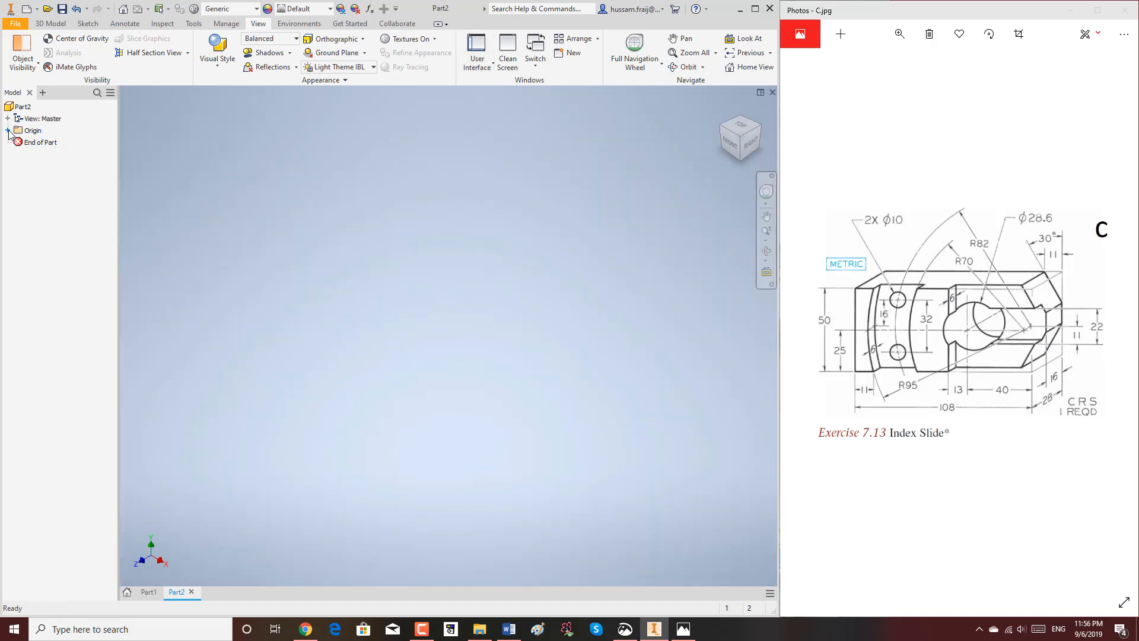
{"action": "left_click", "coordinate": [8, 131]}
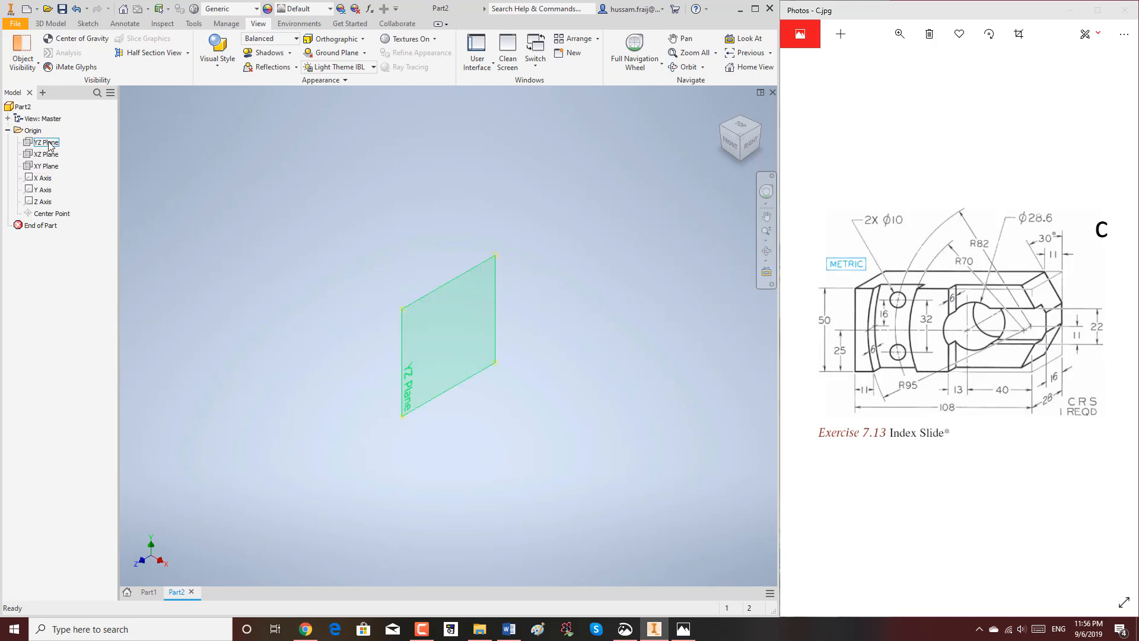
{"action": "left_click", "coordinate": [48, 144]}
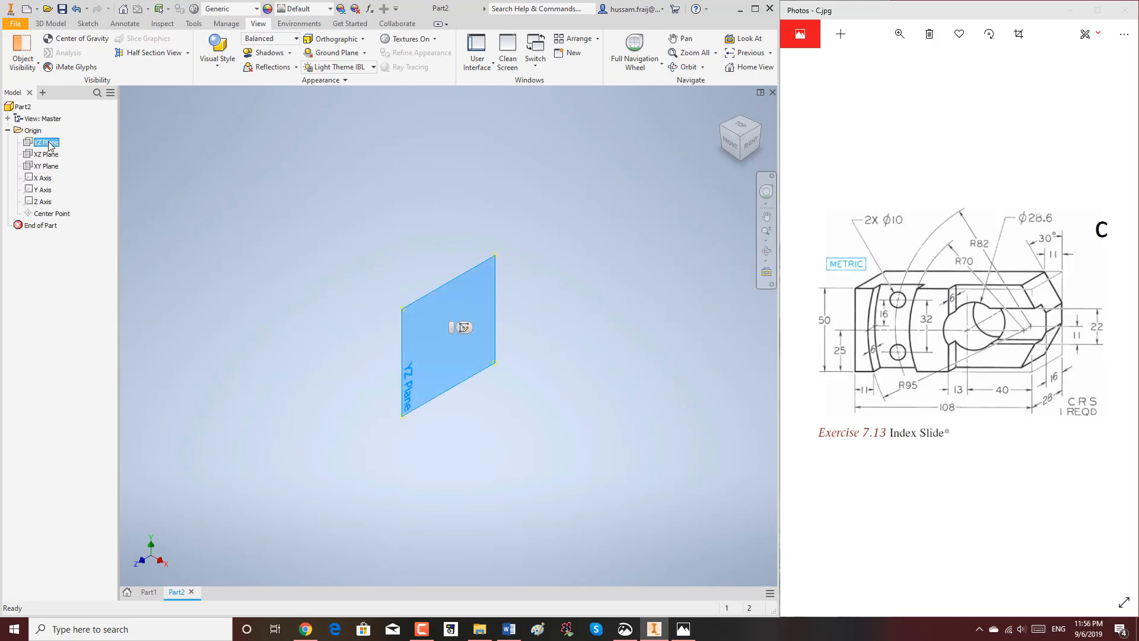
{"action": "left_click", "coordinate": [52, 155]}
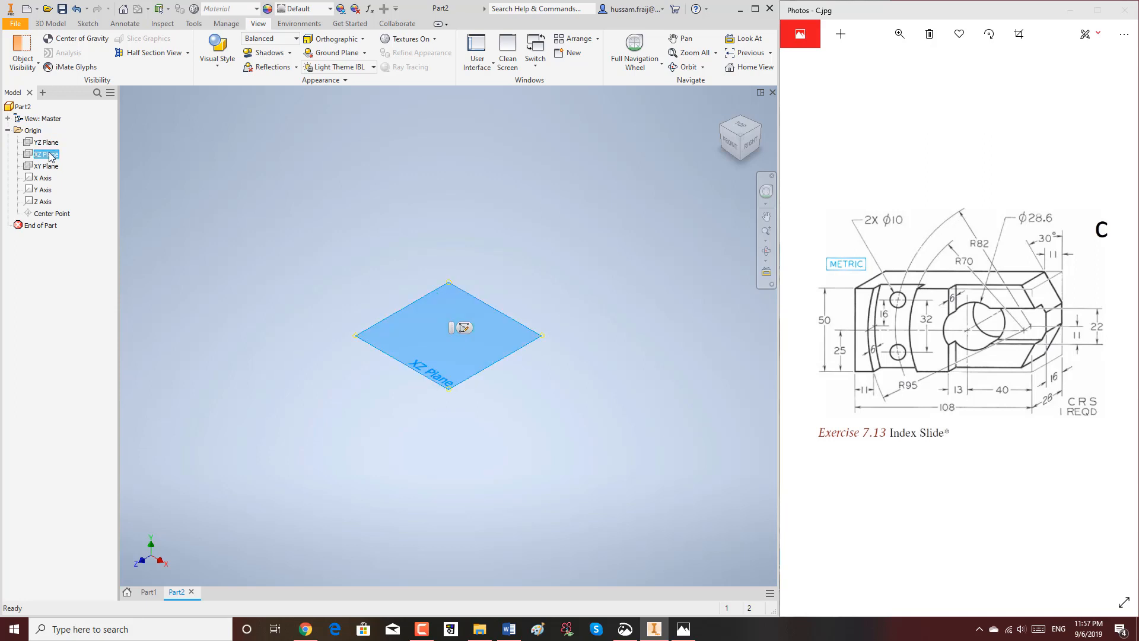
Start a 2D sketch on the XY Plane of the part's origin
{"action": "left_click", "coordinate": [49, 166]}
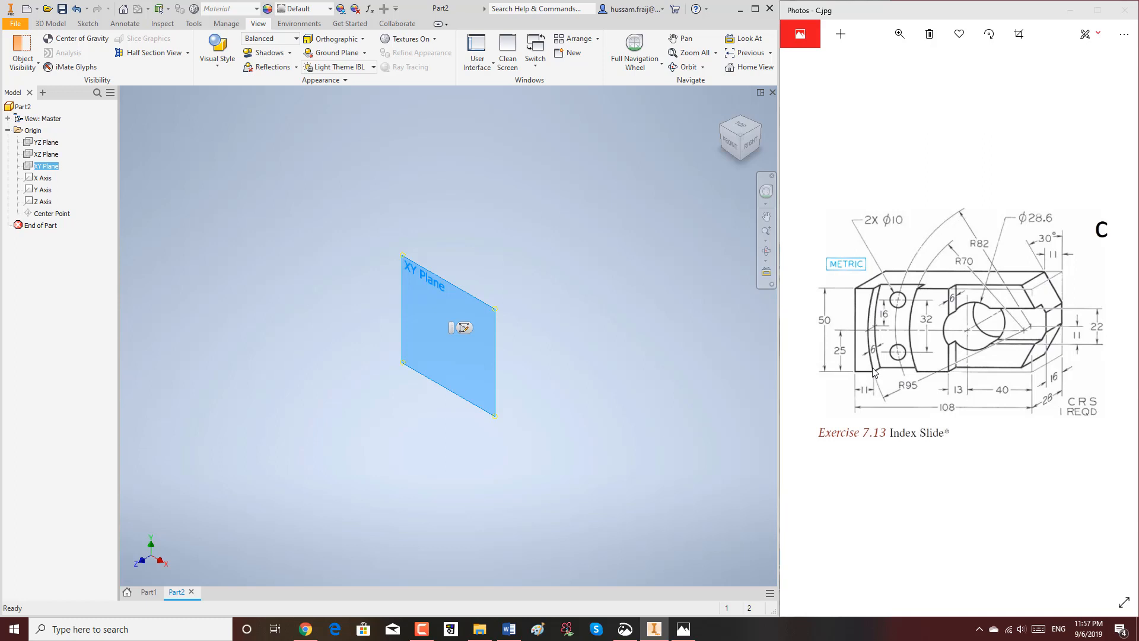
{"action": "left_click", "coordinate": [50, 24]}
{"action": "left_click", "coordinate": [42, 63]}
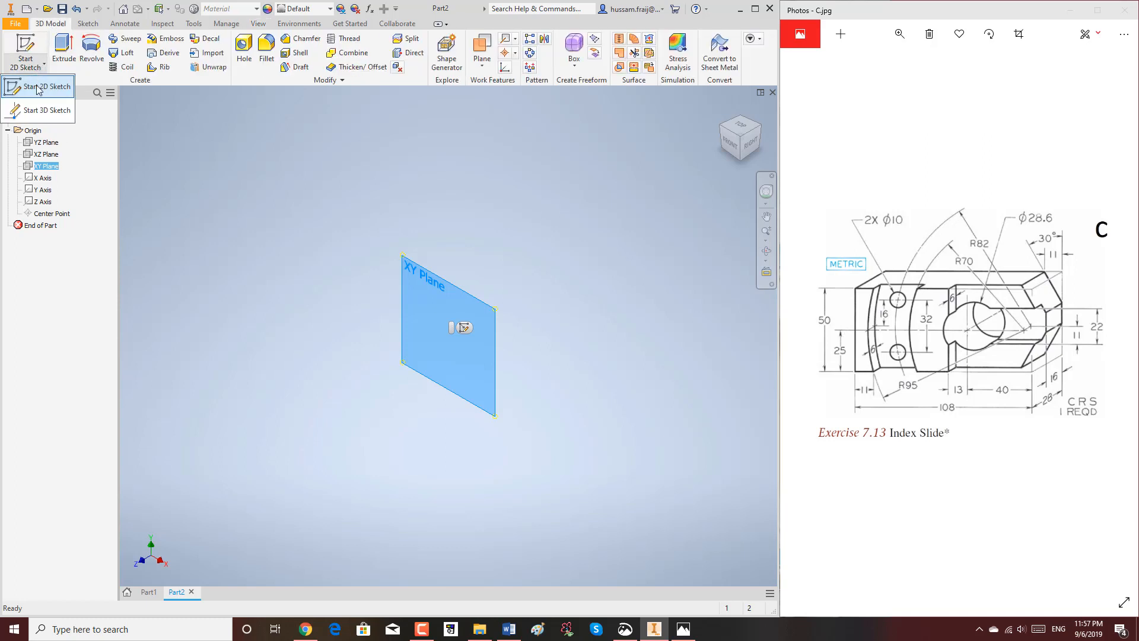
{"action": "left_click", "coordinate": [37, 89]}
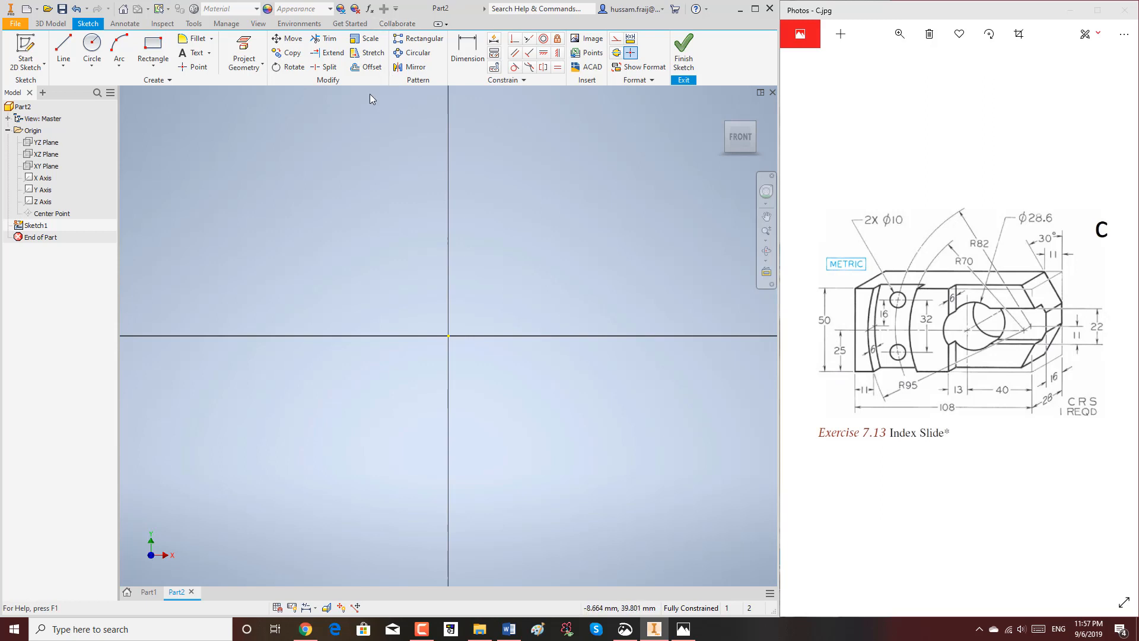
Draw a two-point center rectangle 108 mm wide and 50 mm high, centred on the sketch origin
{"action": "left_click", "coordinate": [149, 61]}
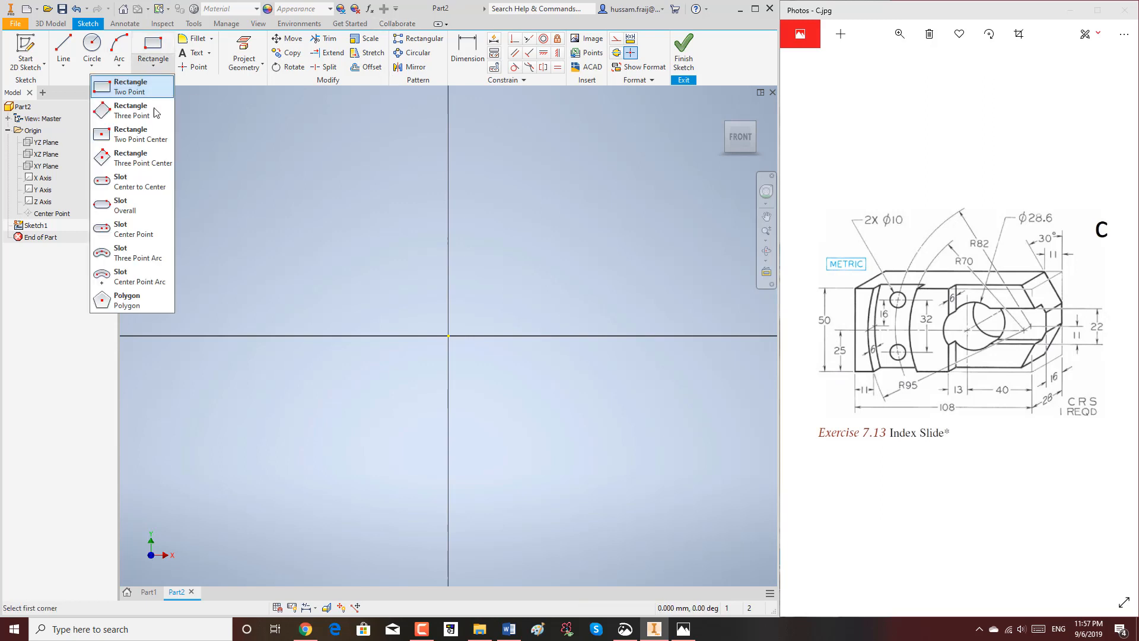
{"action": "left_click", "coordinate": [140, 136]}
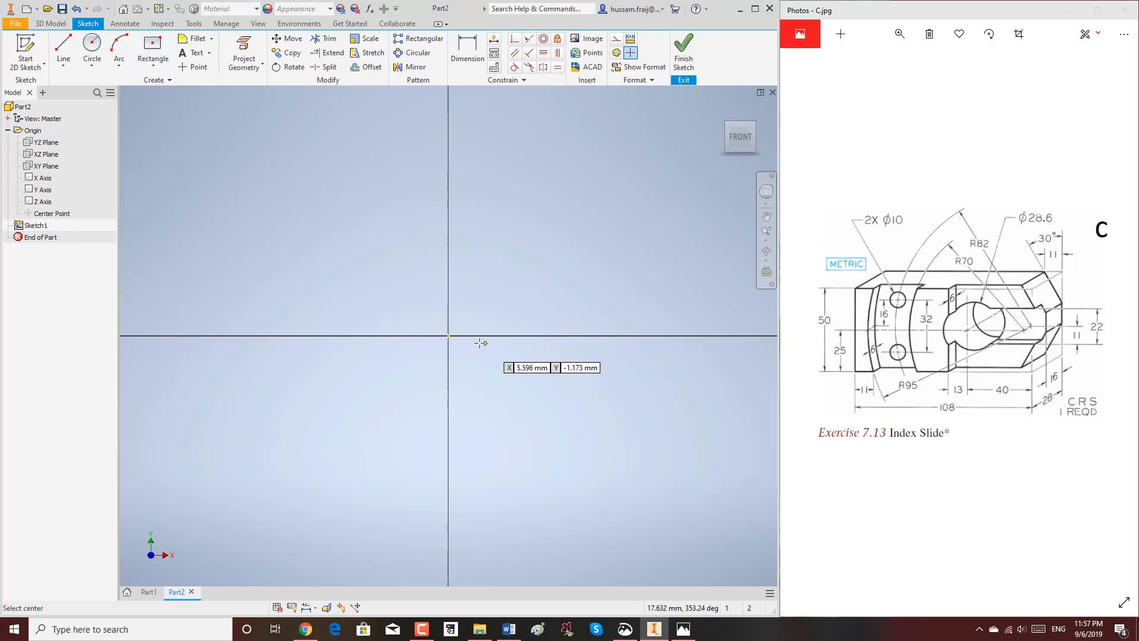
{"action": "left_click", "coordinate": [448, 335]}
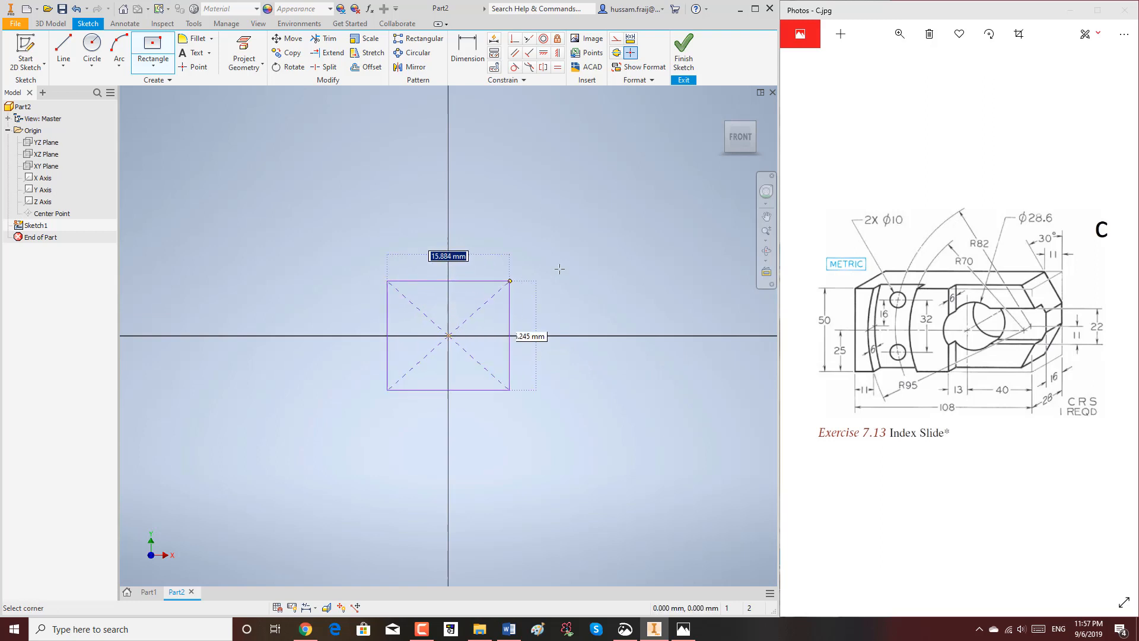
{"action": "type", "text": "108"}
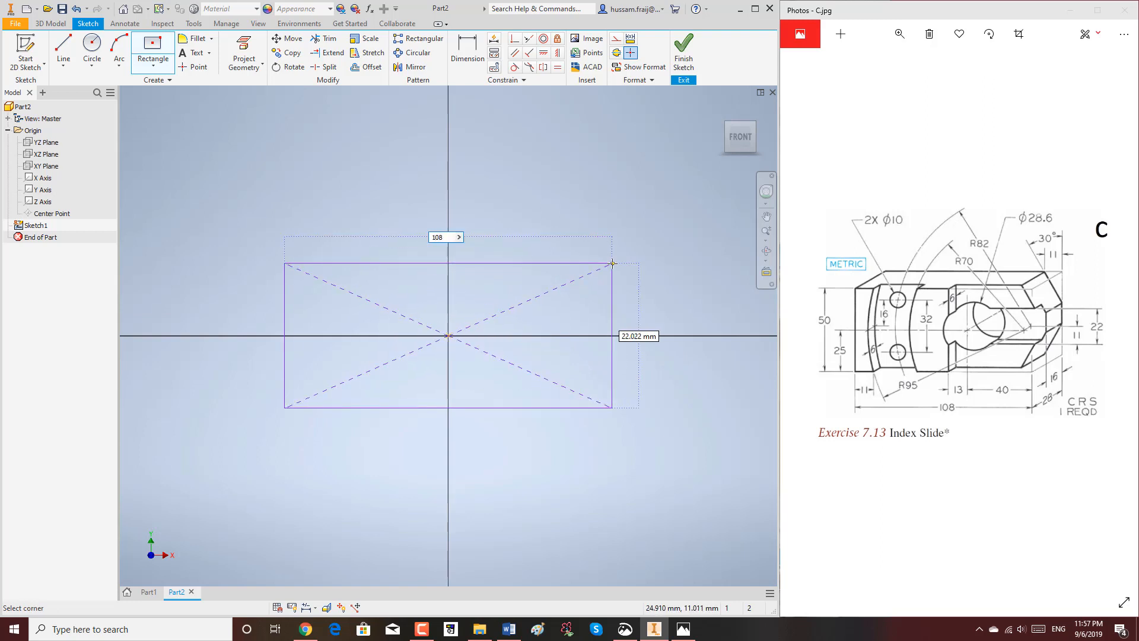
{"action": "key", "text": "Tab"}
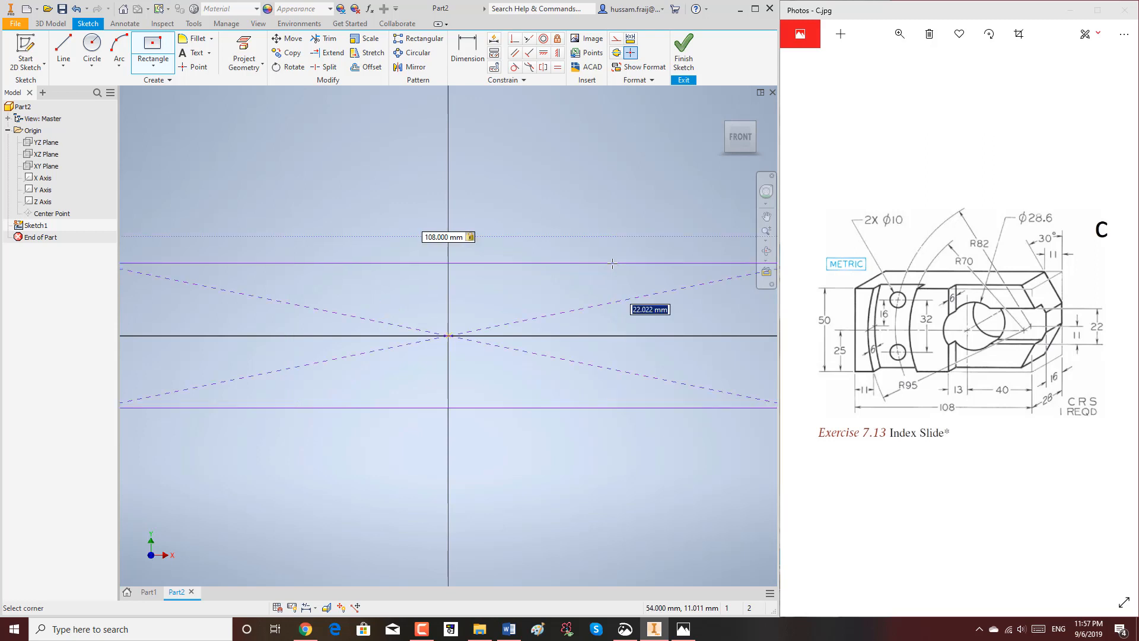
{"action": "type", "text": "50"}
{"action": "key", "text": "Return"}
{"action": "scroll", "coordinate": [597, 264], "scroll_direction": "up", "scroll_amount": 4}
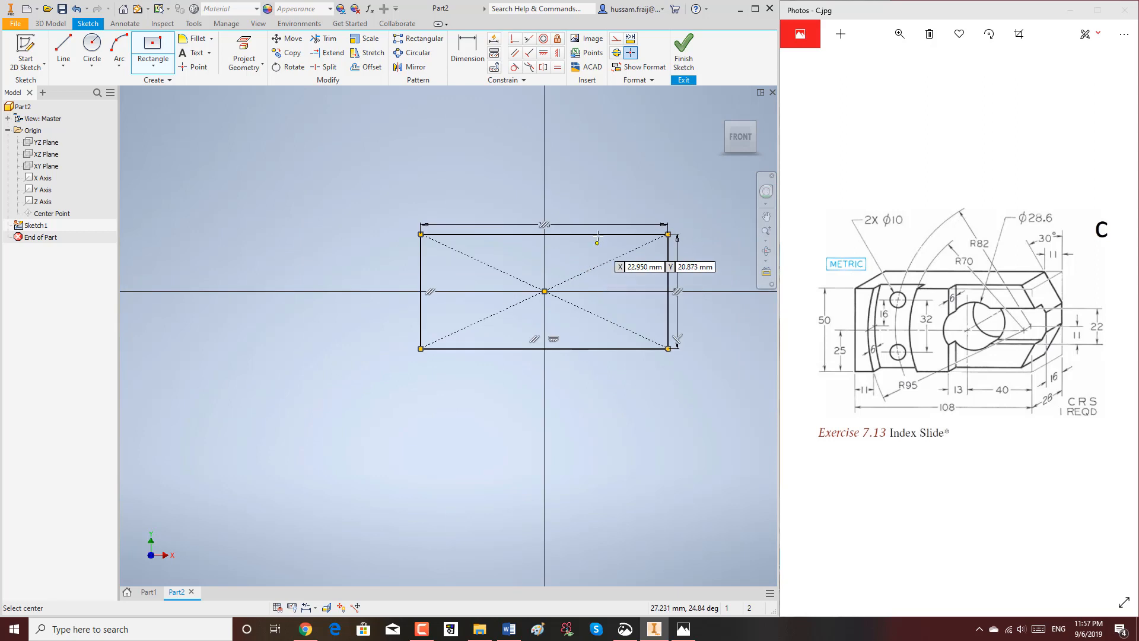
{"action": "right_click", "coordinate": [630, 174]}
{"action": "left_click", "coordinate": [670, 184]}
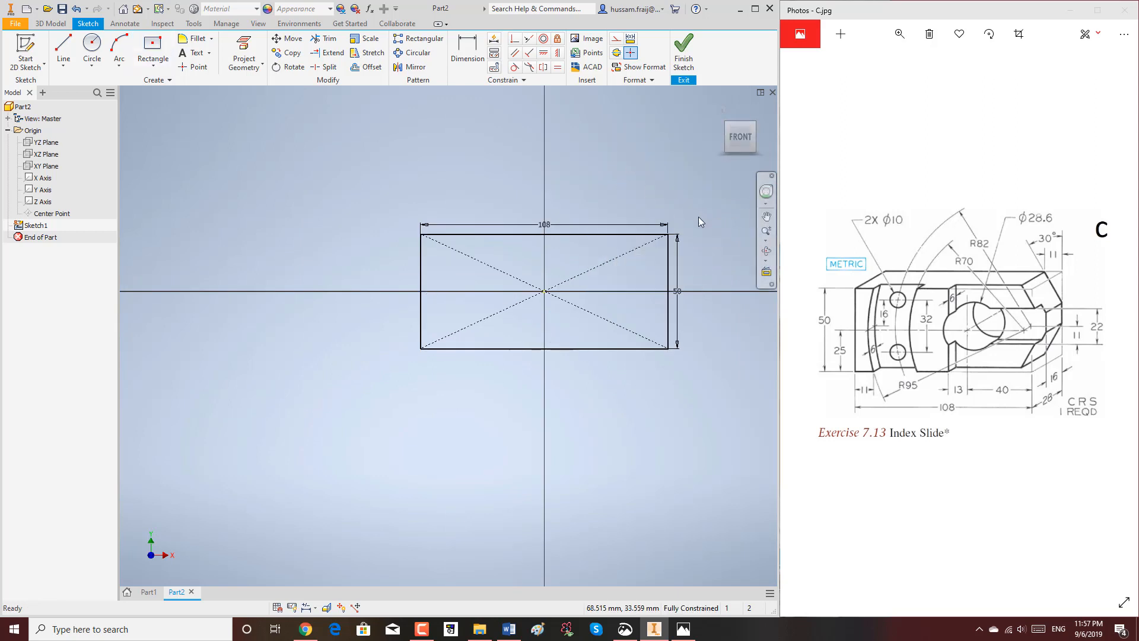
Finish the sketch and extrude the rectangular profile 28 mm in the default direction
{"action": "scroll", "coordinate": [688, 270], "scroll_direction": "down", "scroll_amount": 3}
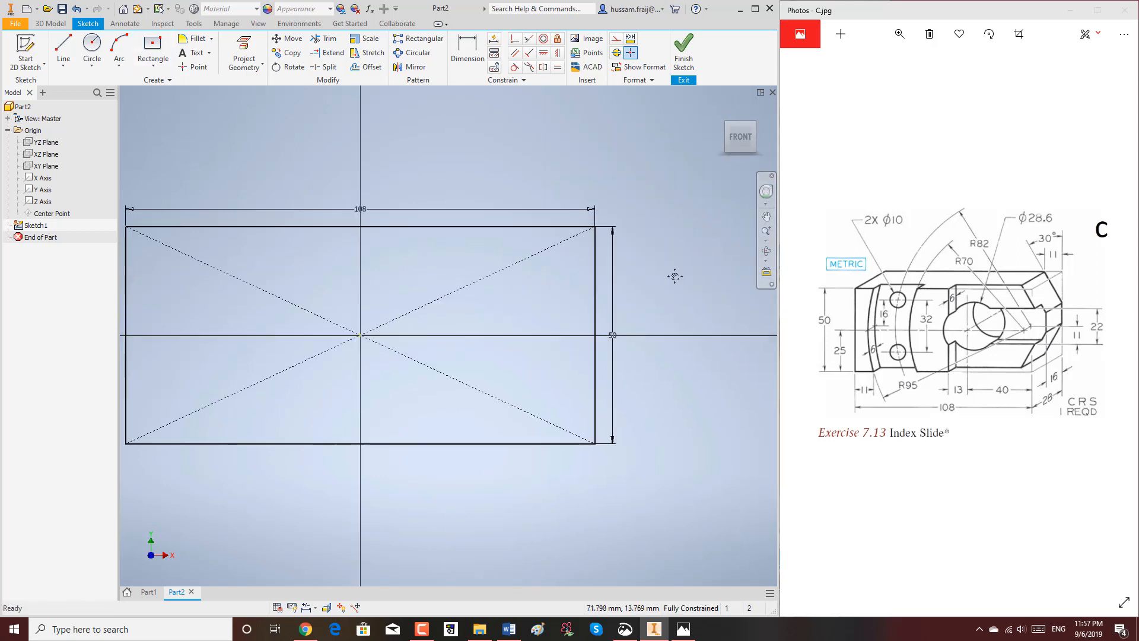
{"action": "middle_click_drag", "start_coordinate": [674, 276], "coordinate": [724, 255]}
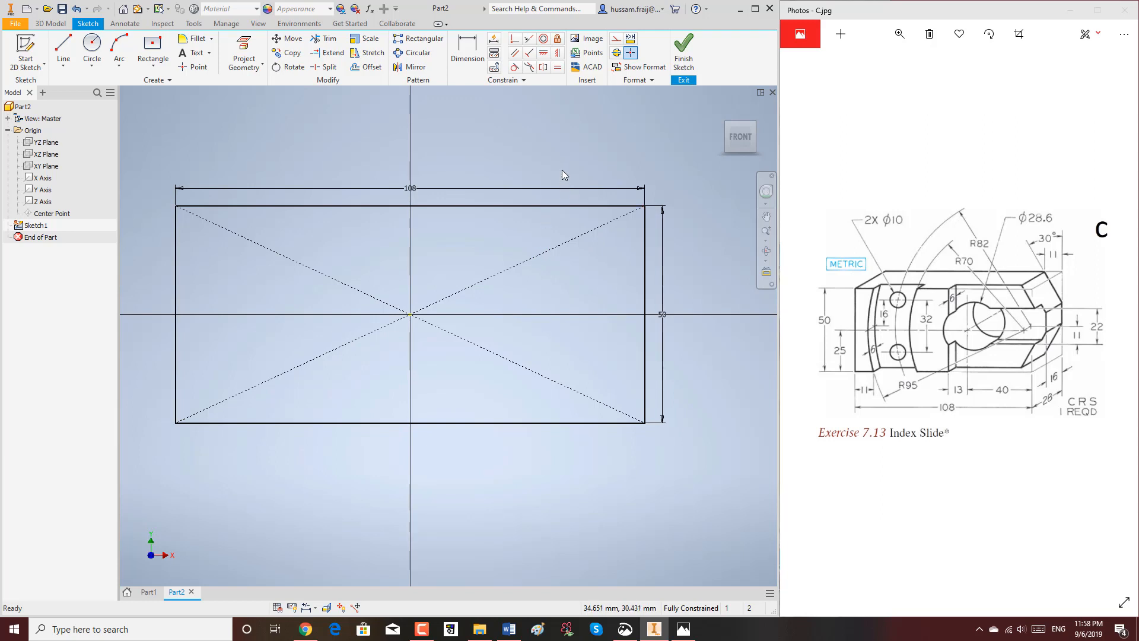
{"action": "scroll", "coordinate": [585, 155], "scroll_direction": "down", "scroll_amount": 3}
{"action": "middle_click_drag", "start_coordinate": [586, 156], "coordinate": [602, 172]}
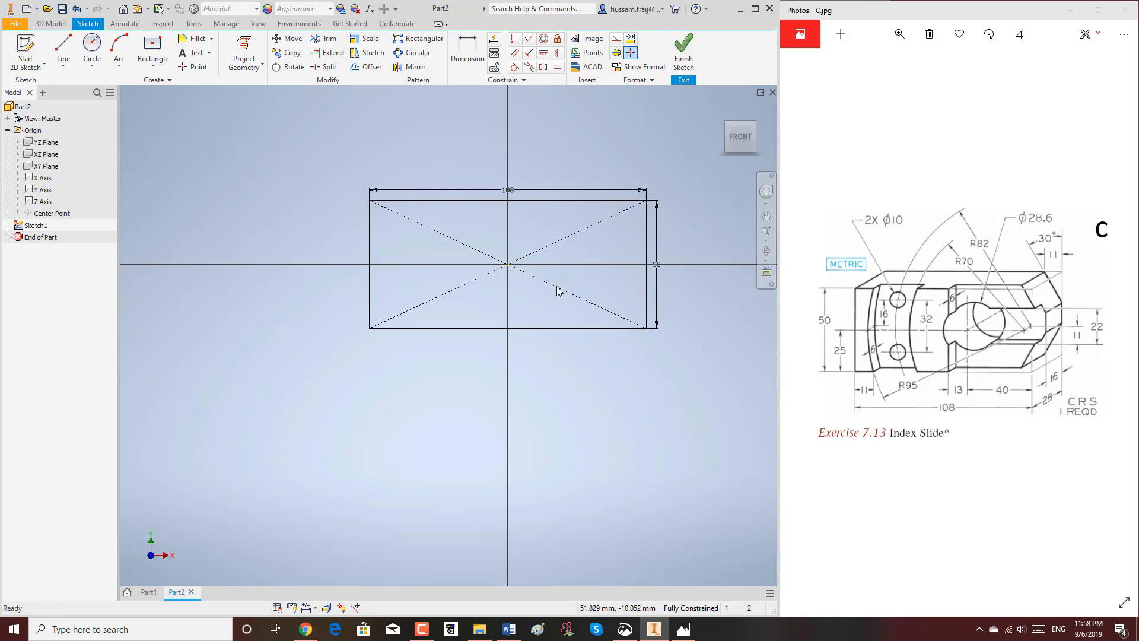
{"action": "left_click", "coordinate": [683, 59]}
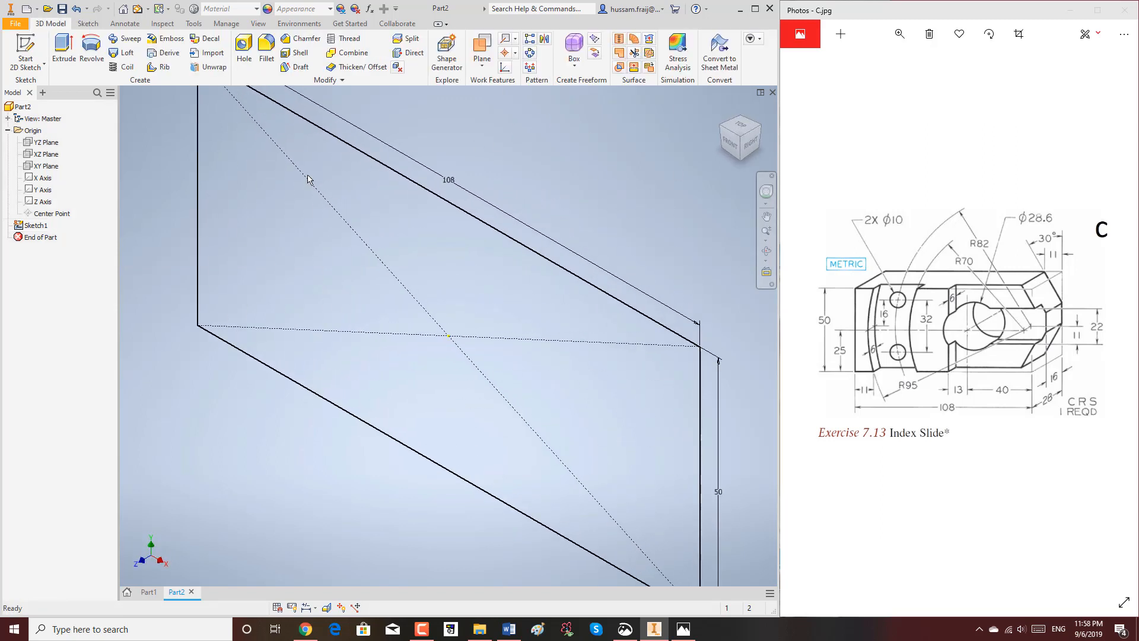
{"action": "left_click", "coordinate": [64, 51]}
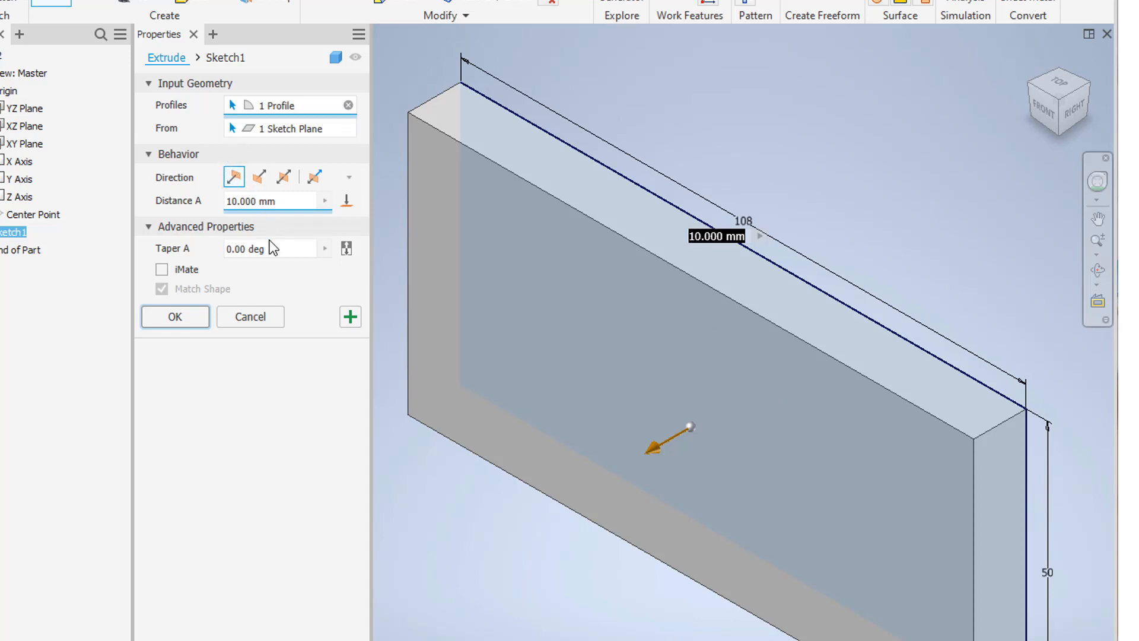
{"action": "left_click", "coordinate": [264, 201]}
{"action": "type", "text": "28"}
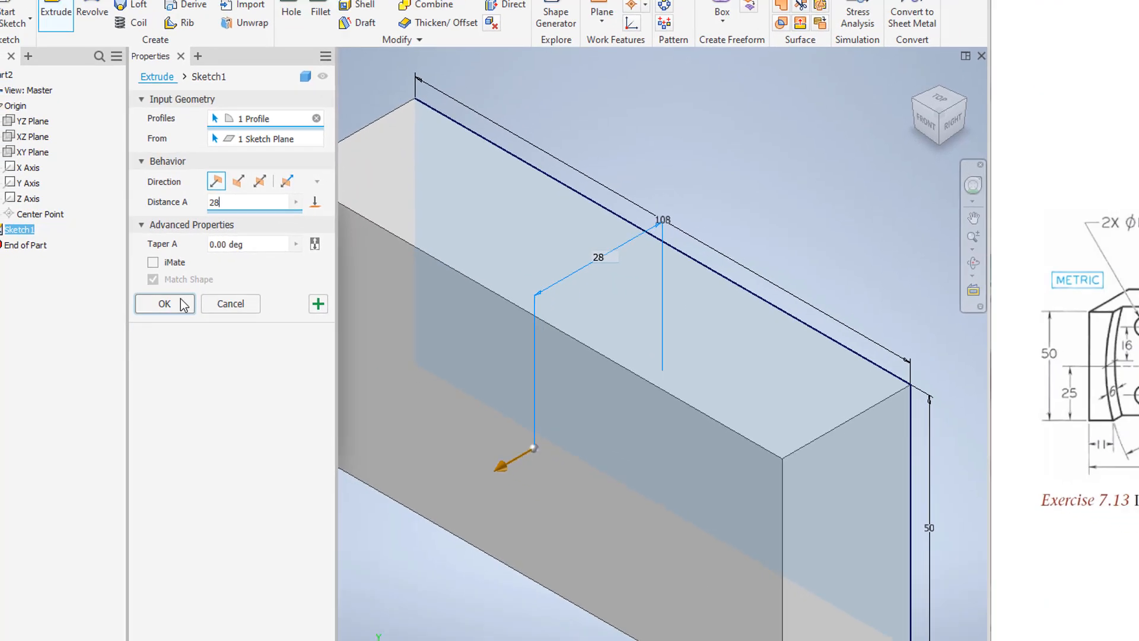
{"action": "left_click", "coordinate": [183, 305]}
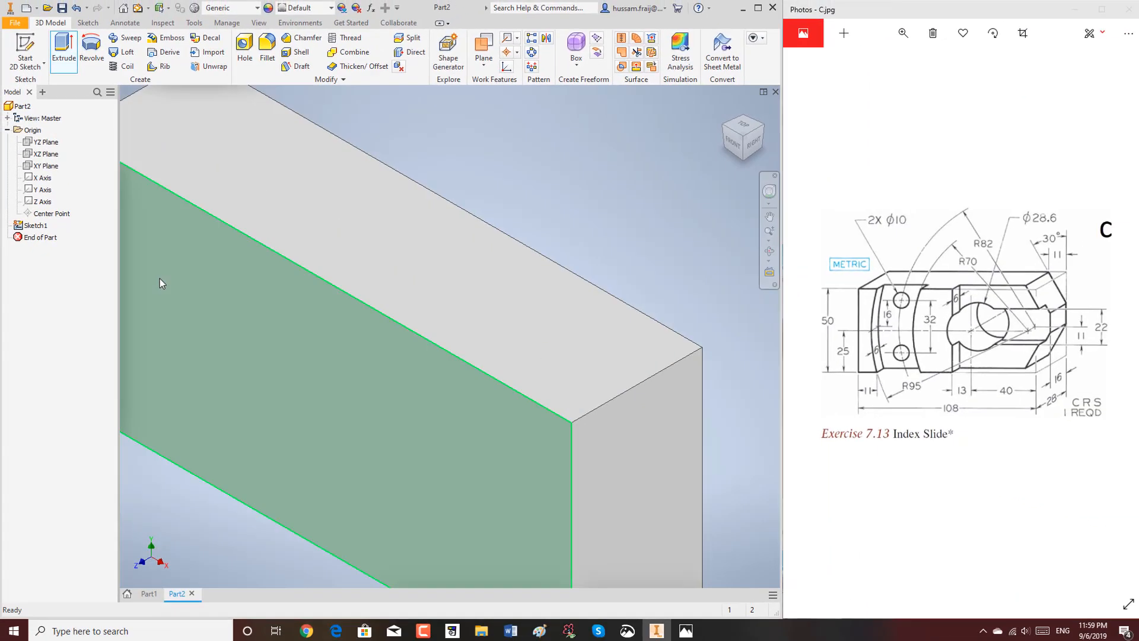
{"action": "scroll", "coordinate": [680, 232], "scroll_direction": "up", "scroll_amount": 4}
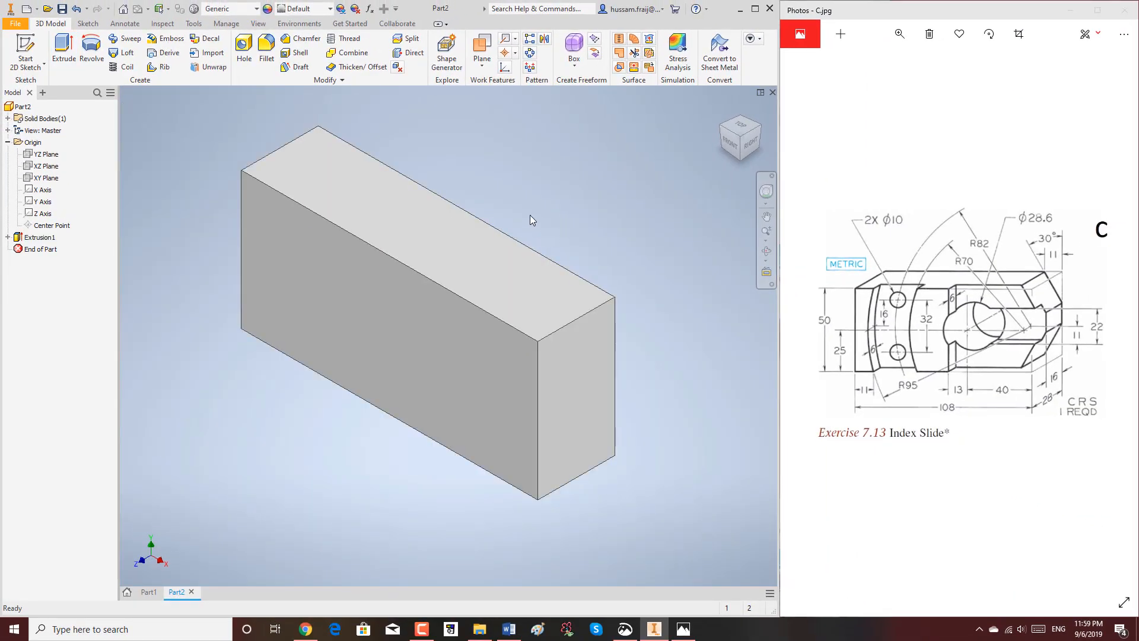
Start a 2D sketch on the front 108 × 50 mm face of the block
{"action": "left_click", "coordinate": [33, 67]}
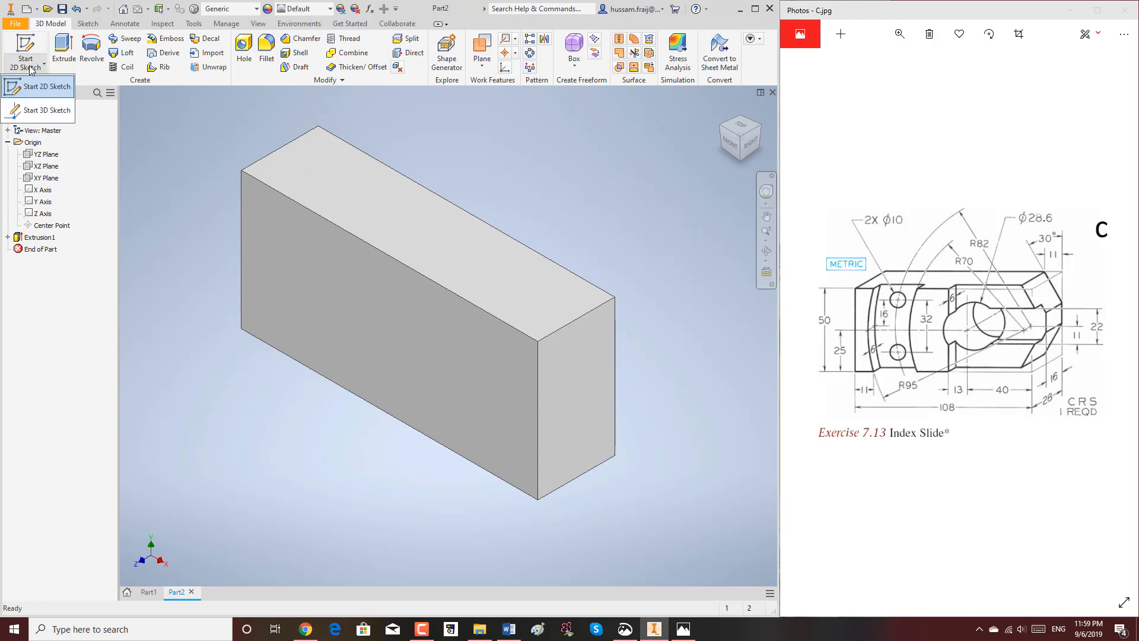
{"action": "left_click", "coordinate": [30, 87]}
{"action": "left_click", "coordinate": [508, 386]}
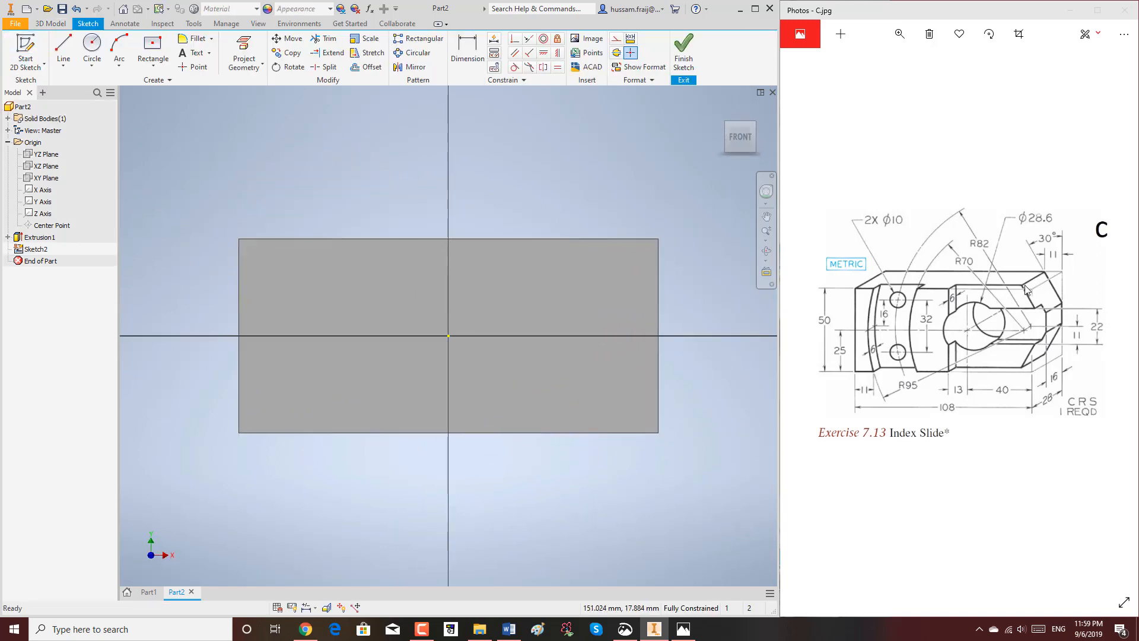
{"action": "left_click", "coordinate": [28, 65]}
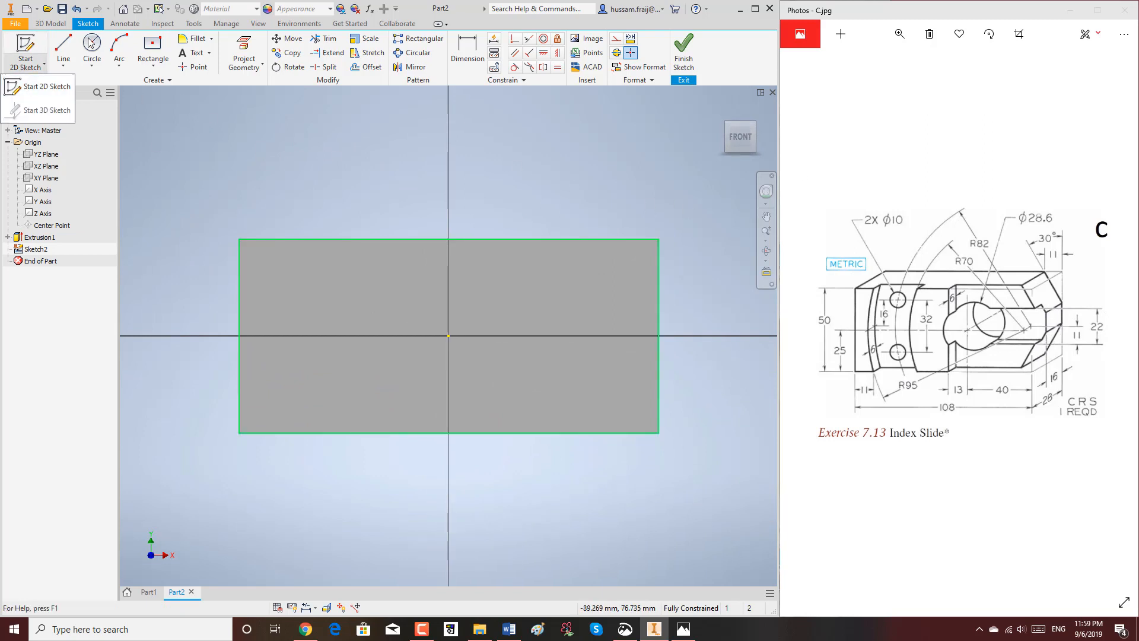
{"action": "left_click", "coordinate": [47, 87]}
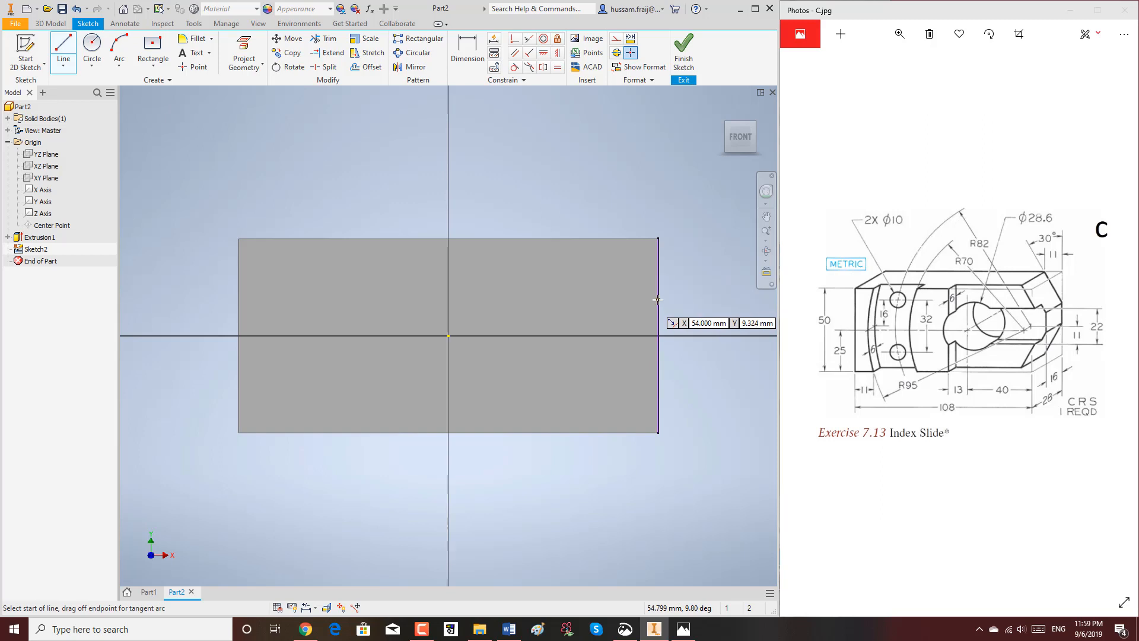
Draw a slanted line from the face's right edge, about 9 mm above centre, up and left past the top edge
{"action": "left_click", "coordinate": [657, 299]}
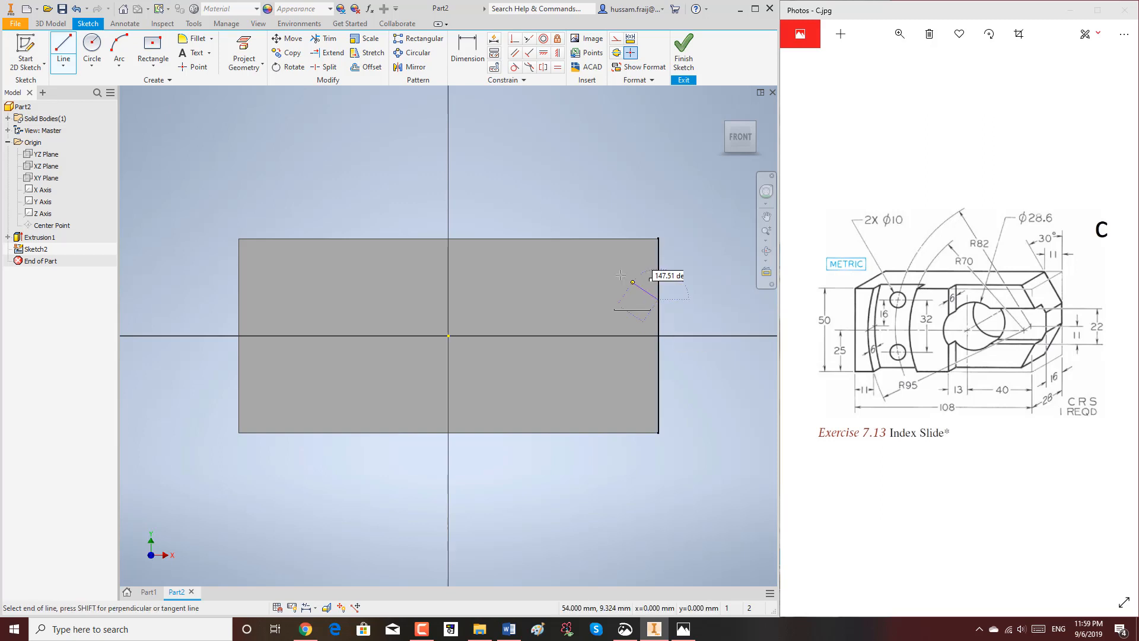
{"action": "left_click", "coordinate": [571, 223]}
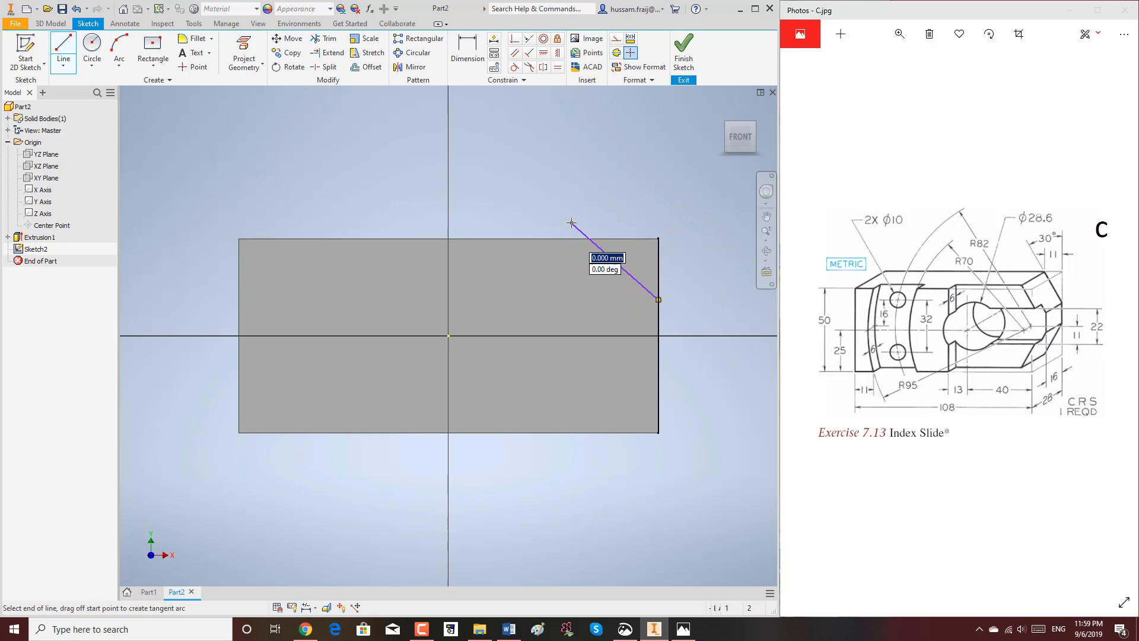
{"action": "right_click", "coordinate": [564, 175]}
{"action": "left_click", "coordinate": [541, 207]}
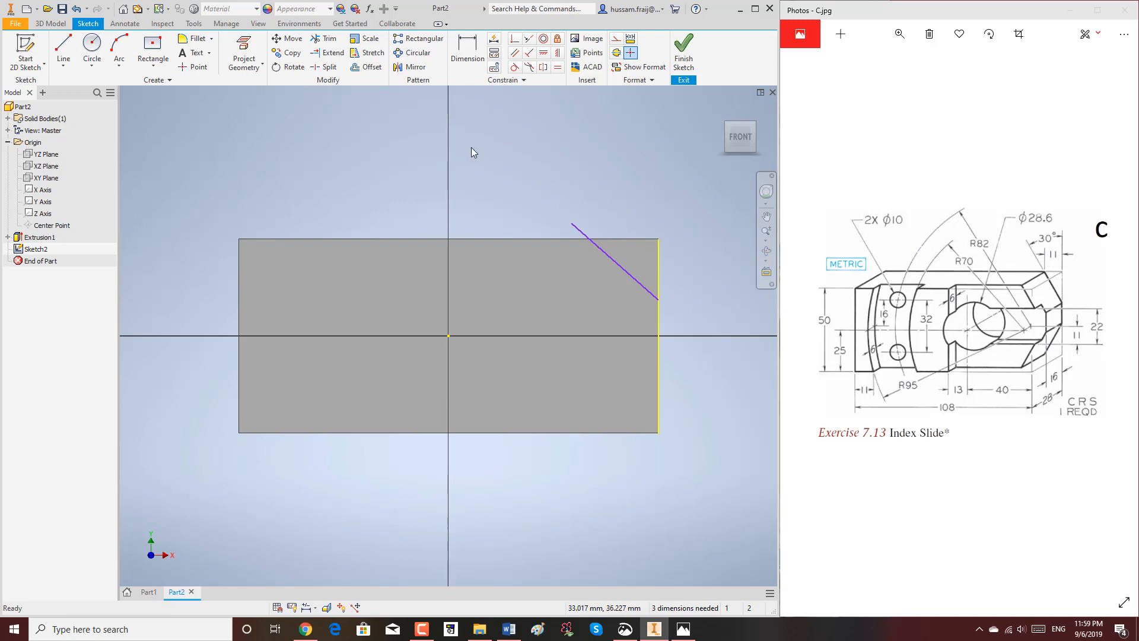
Close the corner profile with lines outside the block, about 29 mm wide and 31 mm high, joining the slanted line at both face edges
{"action": "left_click", "coordinate": [63, 44]}
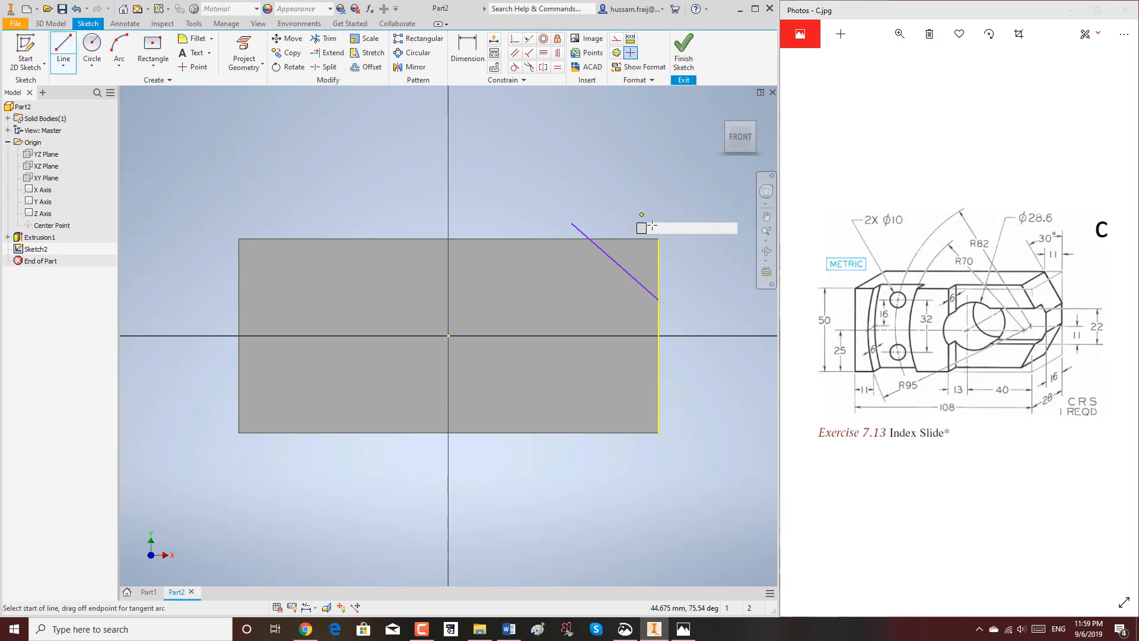
{"action": "left_click", "coordinate": [589, 239]}
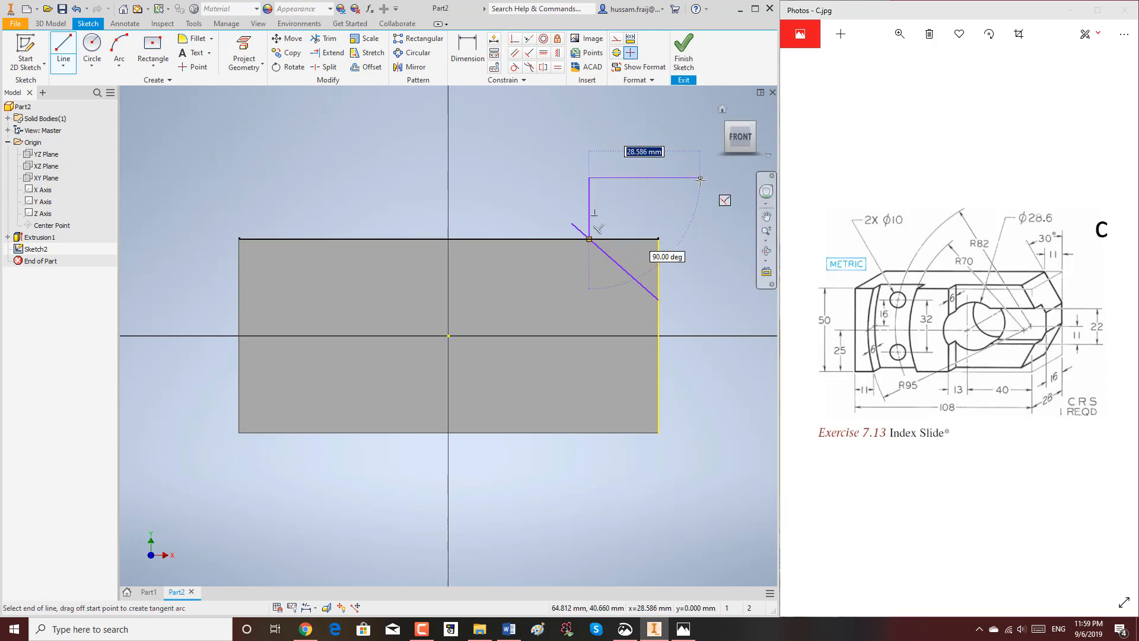
{"action": "left_click", "coordinate": [700, 178]}
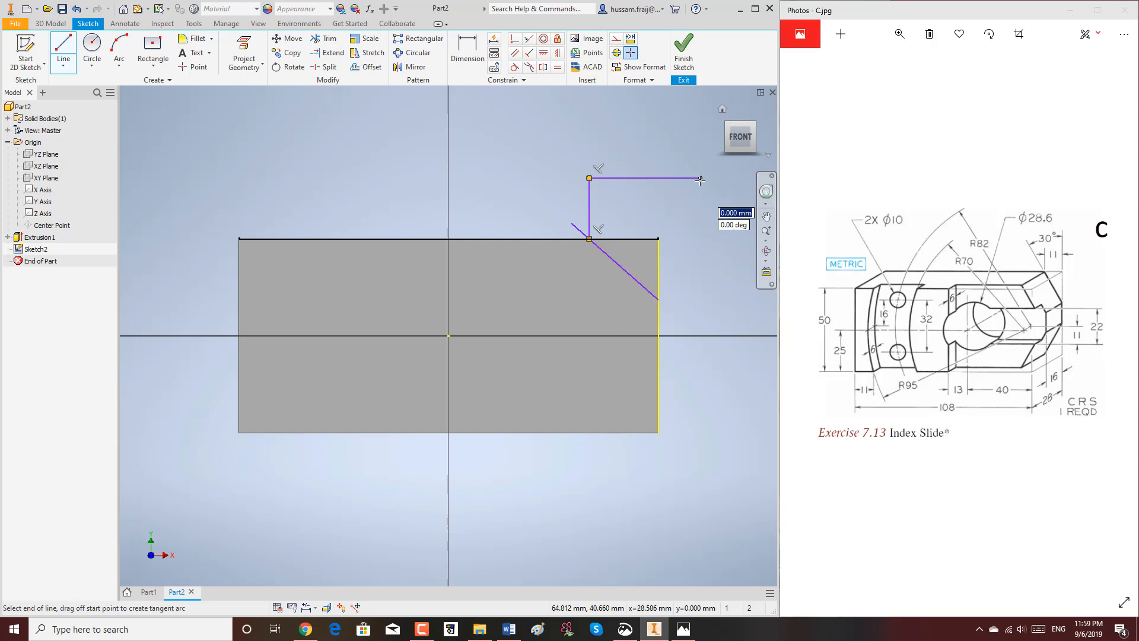
{"action": "left_click", "coordinate": [700, 300]}
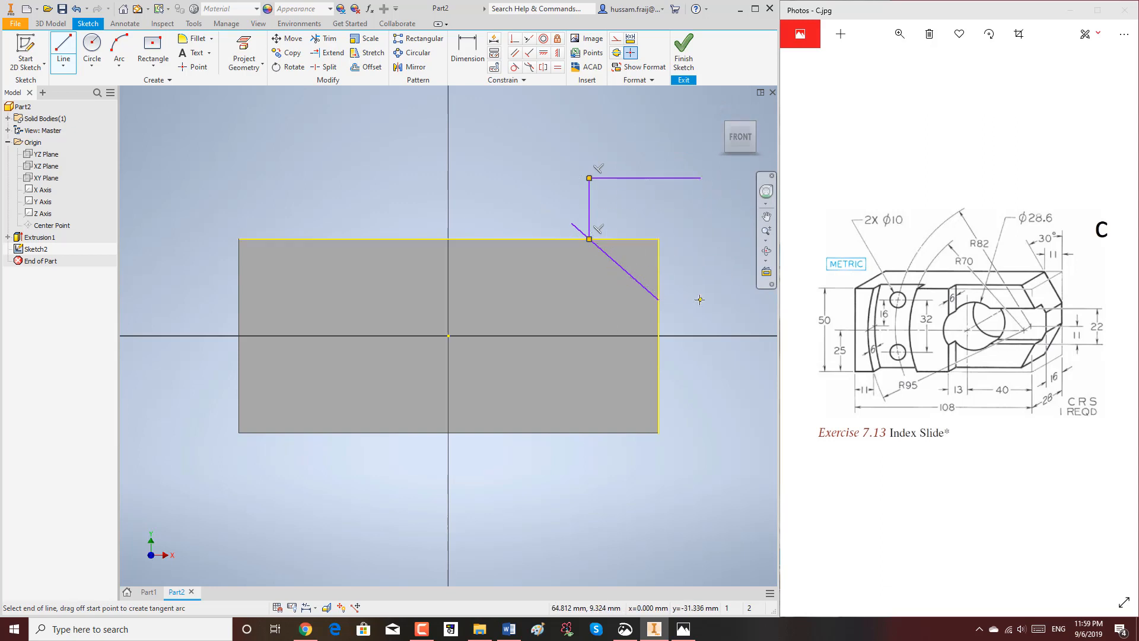
{"action": "left_click", "coordinate": [658, 300]}
{"action": "right_click", "coordinate": [670, 205]}
{"action": "left_click", "coordinate": [712, 209]}
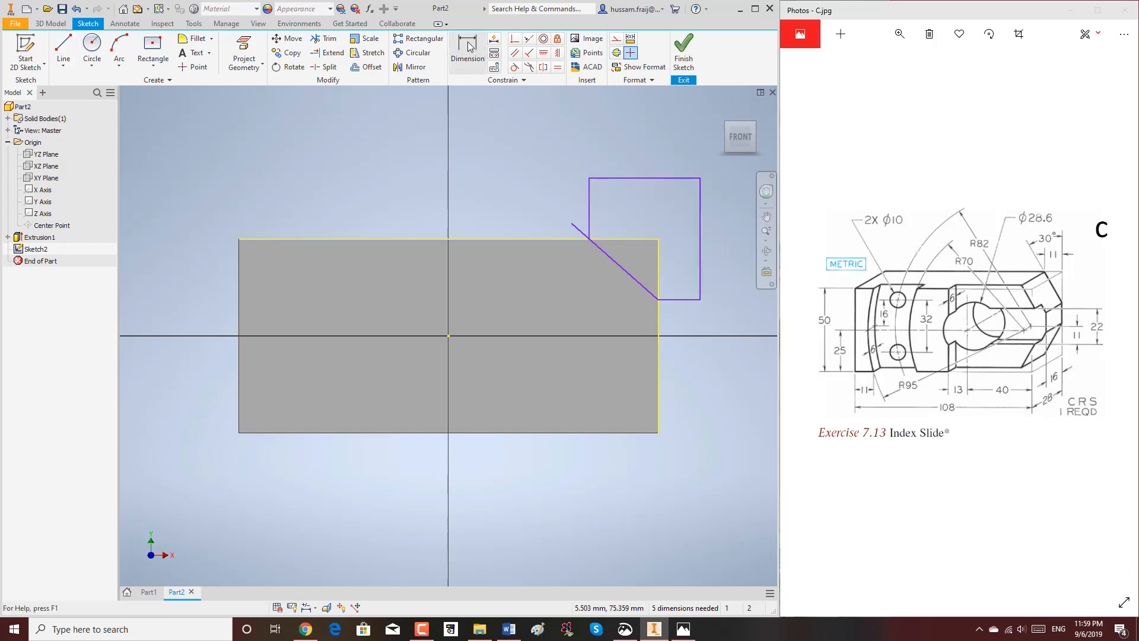
Dimension the horizontal distance between the block's right edge and the profile's left vertical line as 11 mm
{"action": "left_click", "coordinate": [658, 261]}
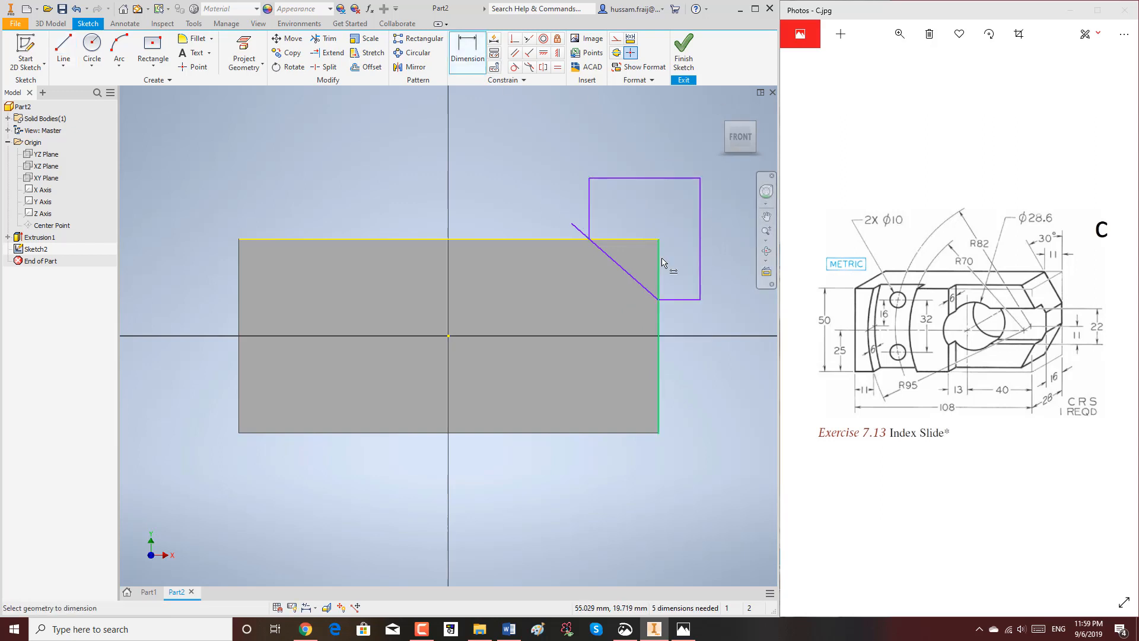
{"action": "left_click", "coordinate": [589, 225]}
{"action": "left_click", "coordinate": [633, 211]}
{"action": "type", "text": "11"}
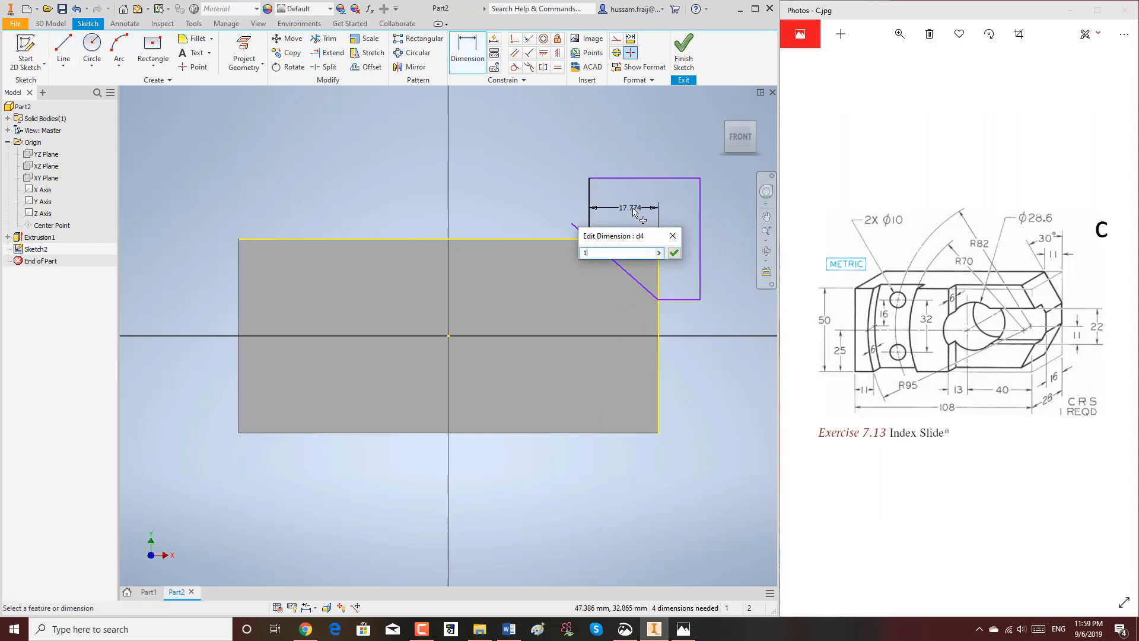
{"action": "key", "text": "Return"}
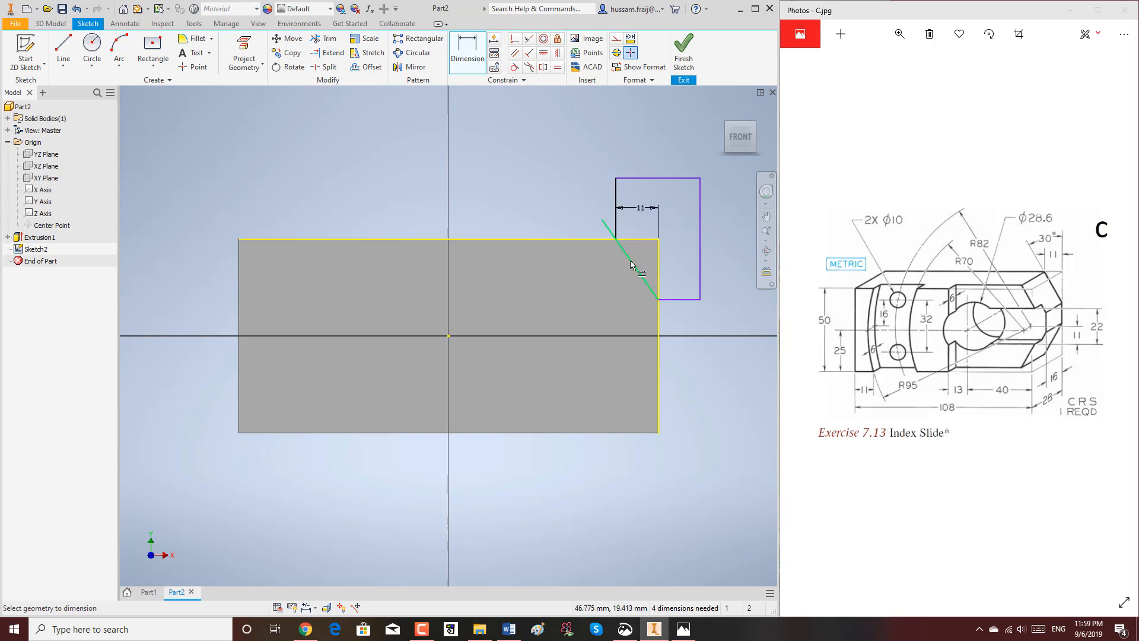
Dimension the angle between the slanted line and the block's right edge as 30 degrees
{"action": "left_click", "coordinate": [630, 260]}
{"action": "left_click", "coordinate": [660, 255]}
{"action": "left_click", "coordinate": [613, 161]}
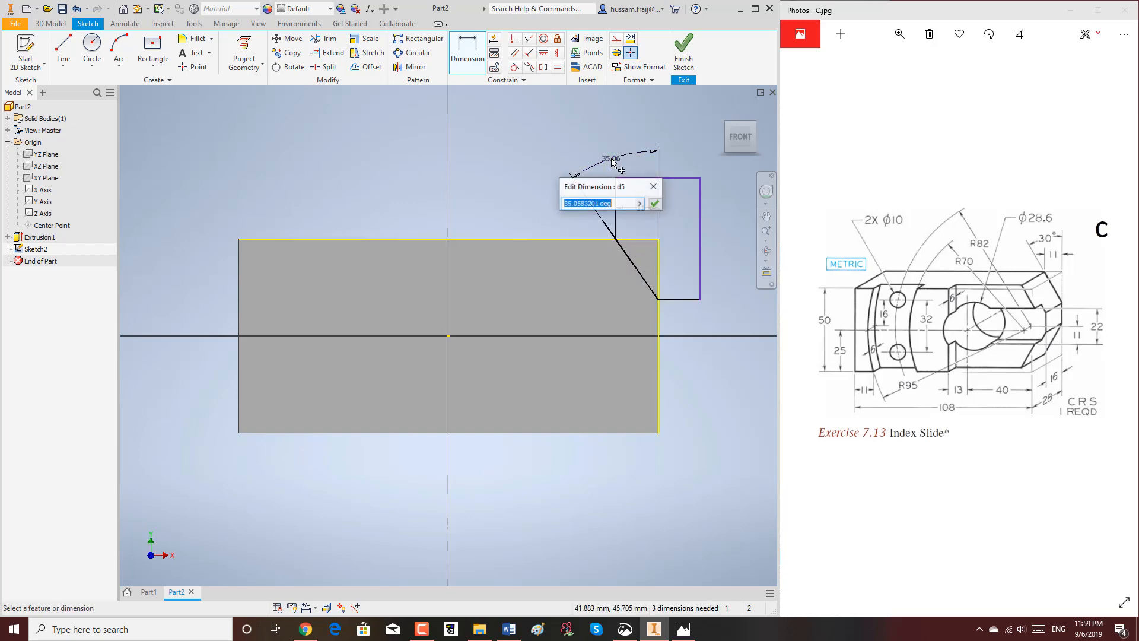
{"action": "type", "text": "30"}
{"action": "key", "text": "Return"}
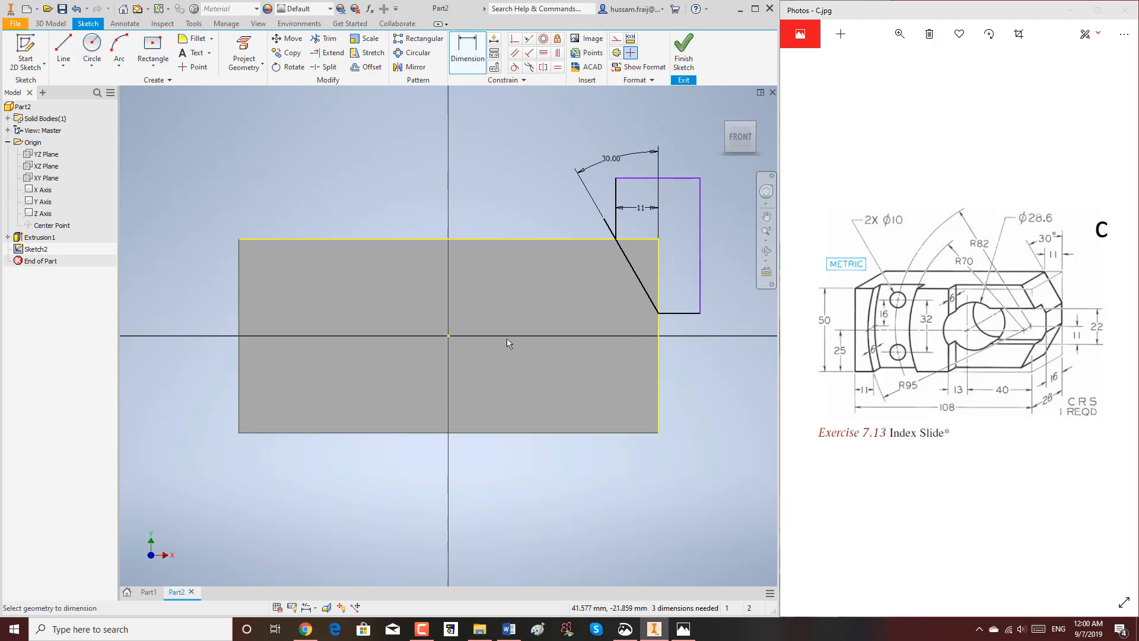
Draw a horizontal line about 62.5 mm long from the sketch origin past the right edge and convert it to a centerline
{"action": "left_click", "coordinate": [67, 52]}
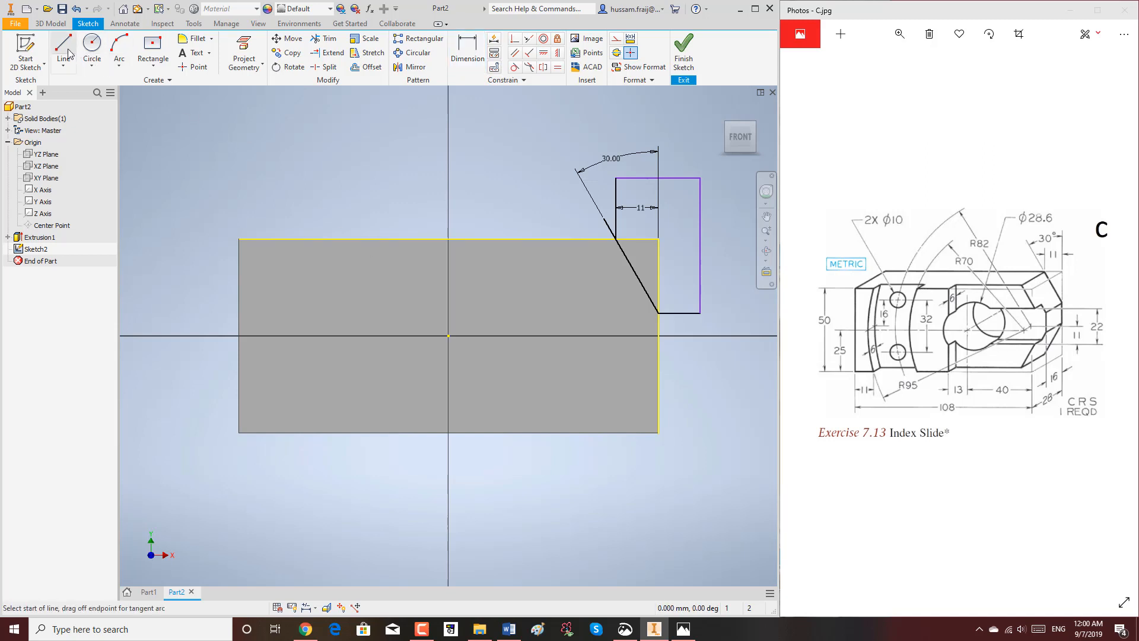
{"action": "left_click", "coordinate": [448, 336]}
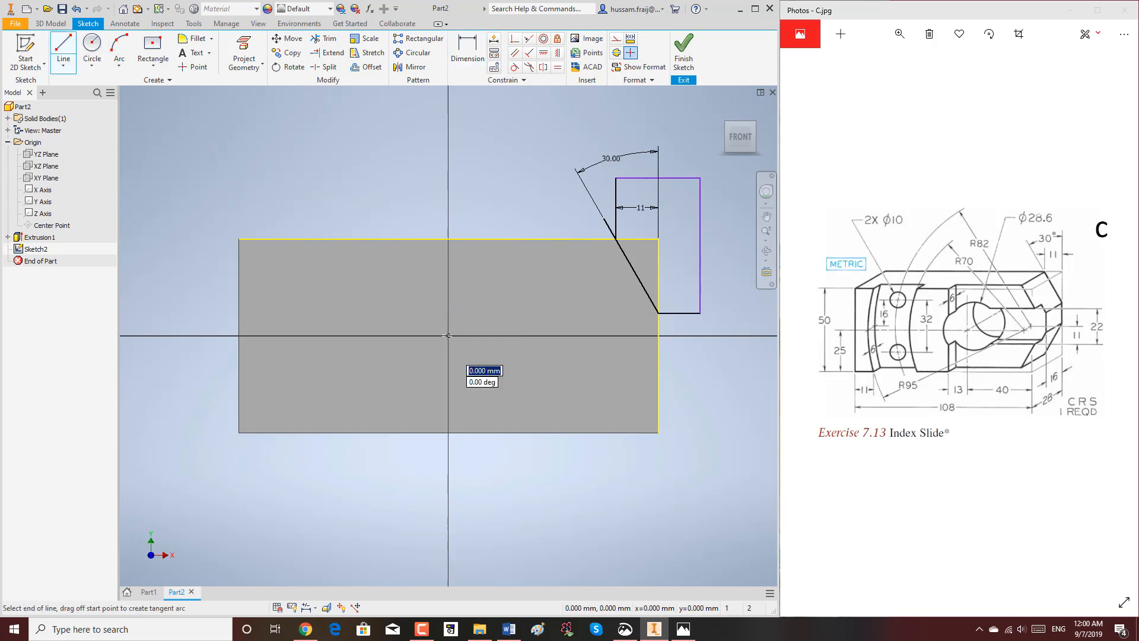
{"action": "left_click", "coordinate": [691, 336]}
{"action": "right_click", "coordinate": [735, 314]}
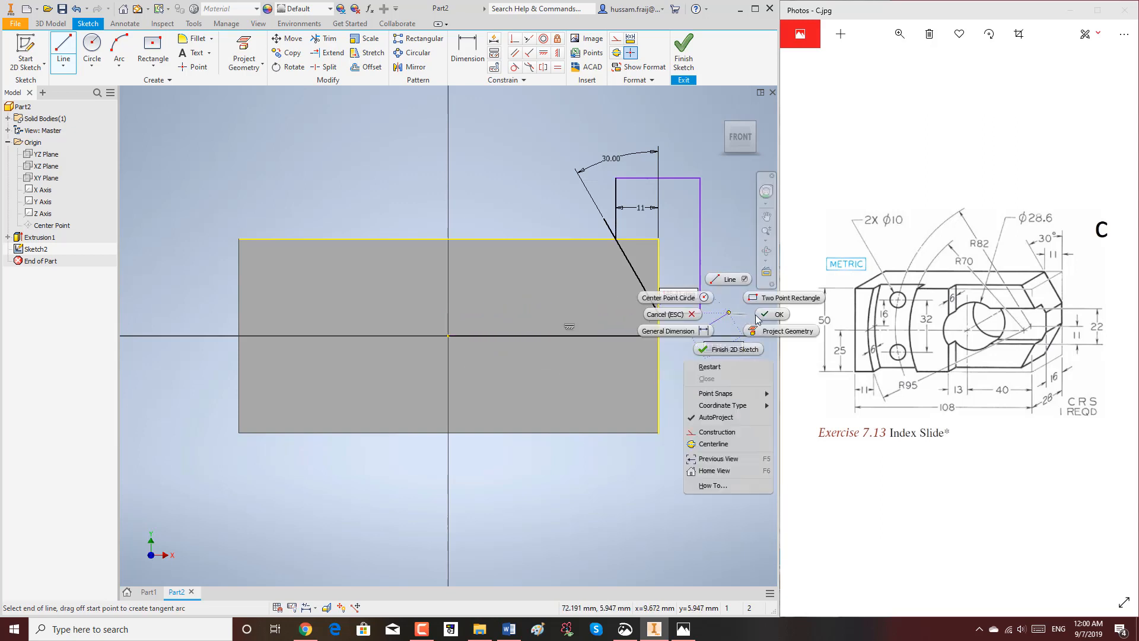
{"action": "left_click", "coordinate": [767, 315]}
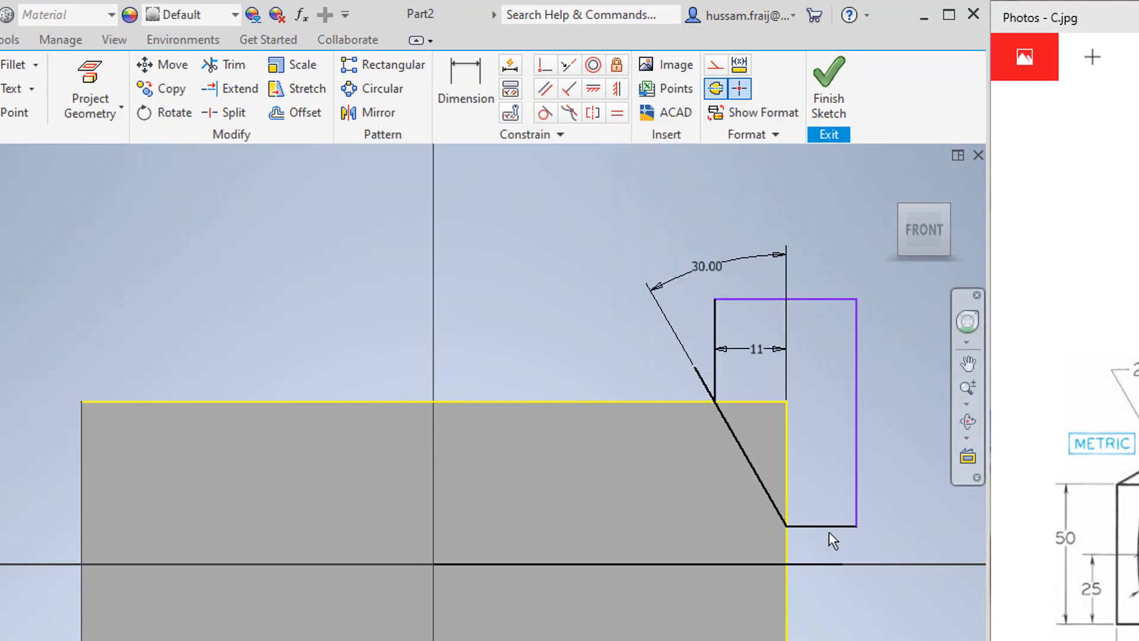
{"action": "left_click", "coordinate": [817, 565]}
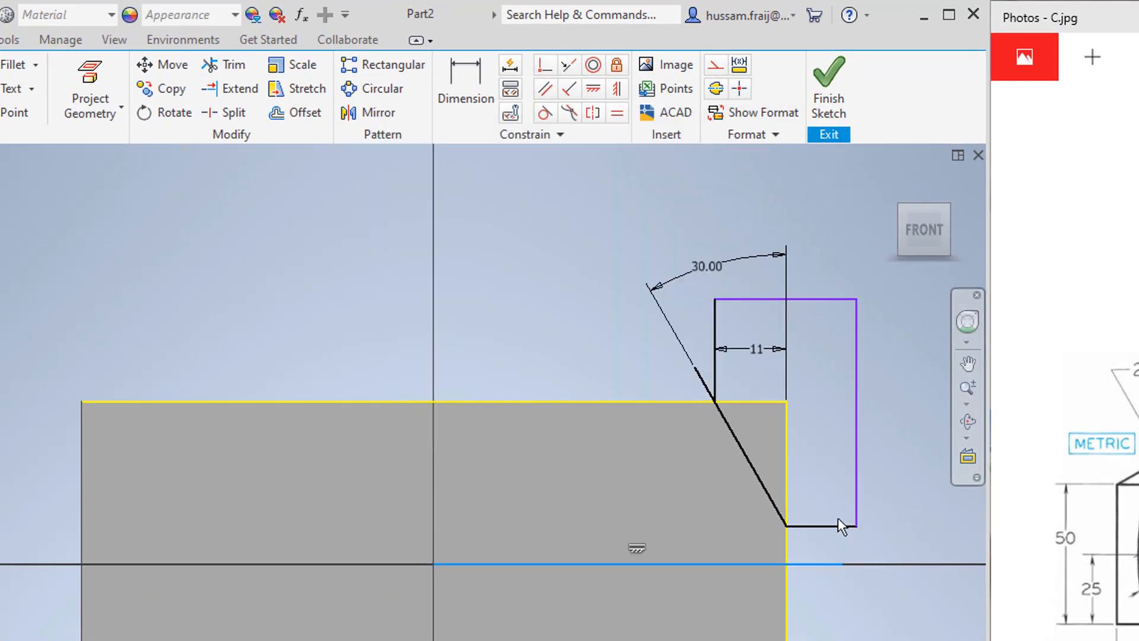
{"action": "left_click", "coordinate": [715, 88]}
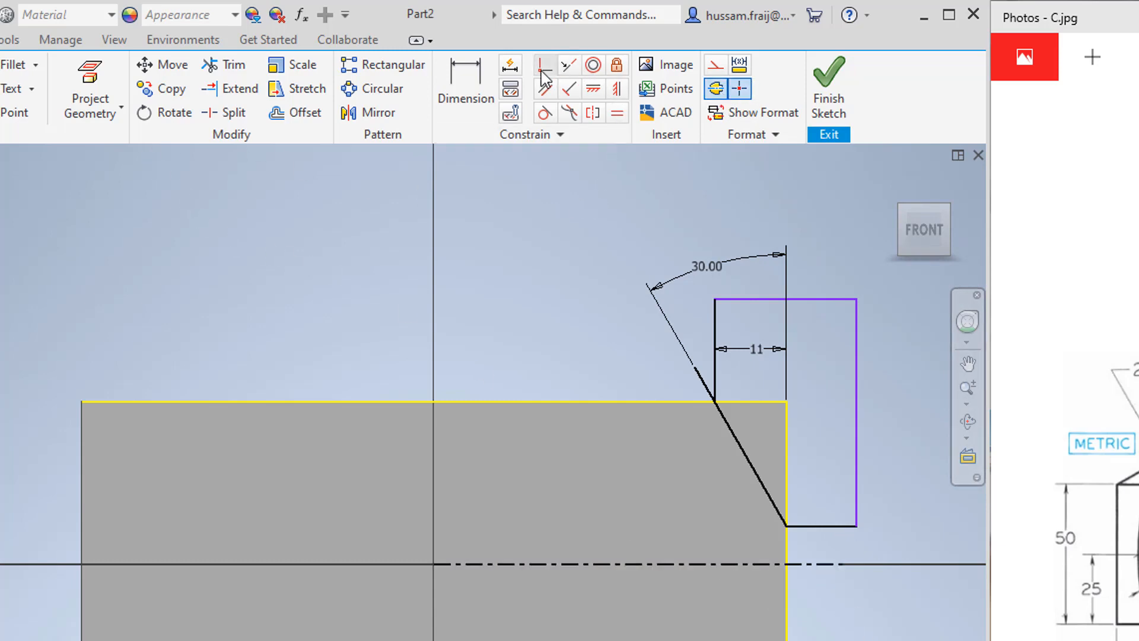
Trim the overhanging end of the slanted line above the block's top edge
{"action": "left_click", "coordinate": [228, 66]}
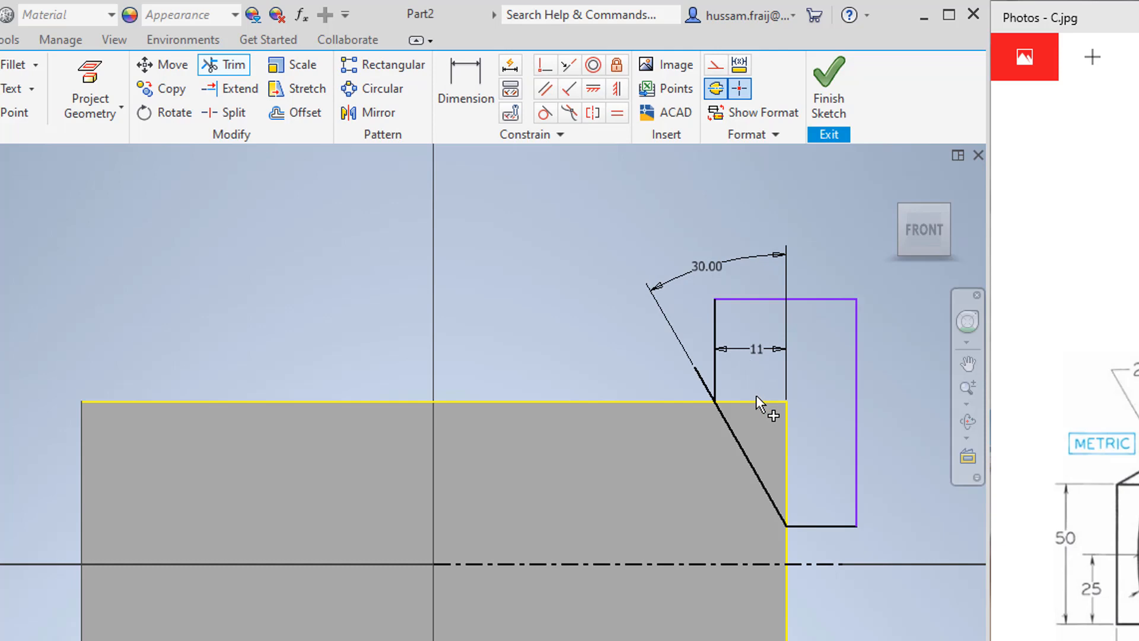
{"action": "left_click", "coordinate": [700, 382]}
{"action": "right_click", "coordinate": [536, 339]}
{"action": "left_click", "coordinate": [615, 338]}
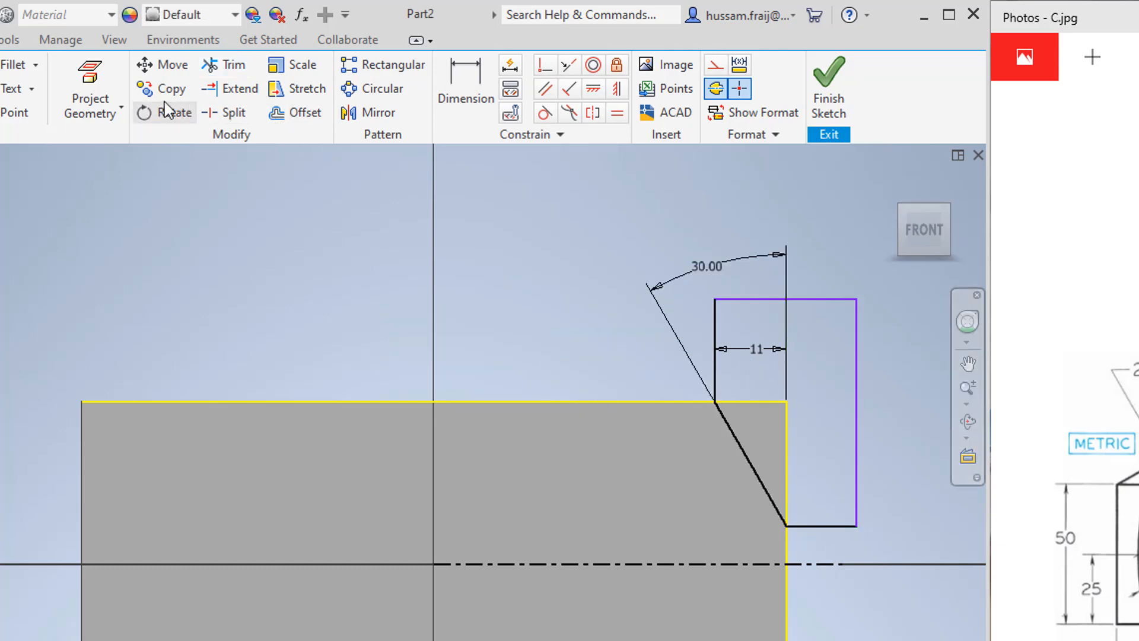
Mirror the whole upper corner profile about the horizontal centerline to the lower corner
{"action": "left_click", "coordinate": [372, 114]}
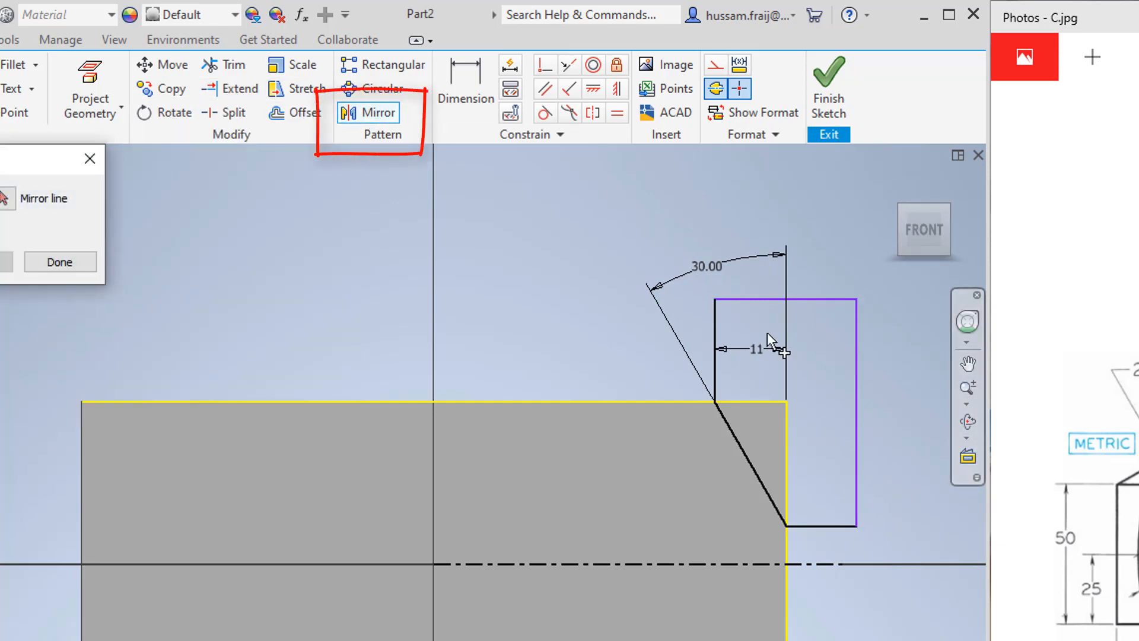
{"action": "left_click_drag", "start_coordinate": [633, 219], "coordinate": [869, 537]}
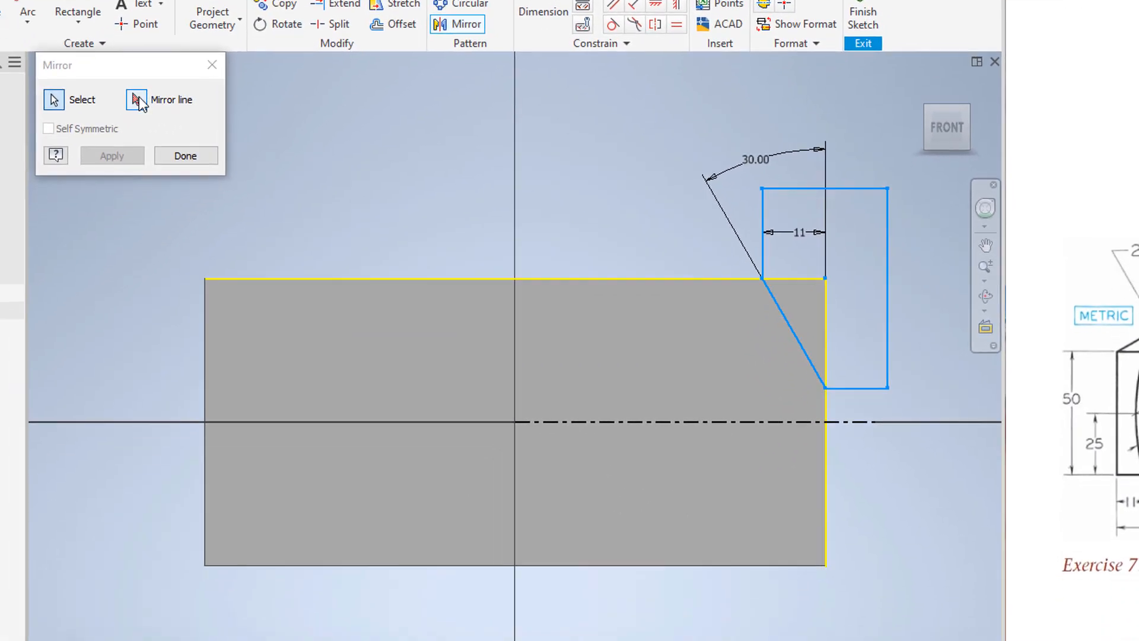
{"action": "left_click", "coordinate": [138, 101]}
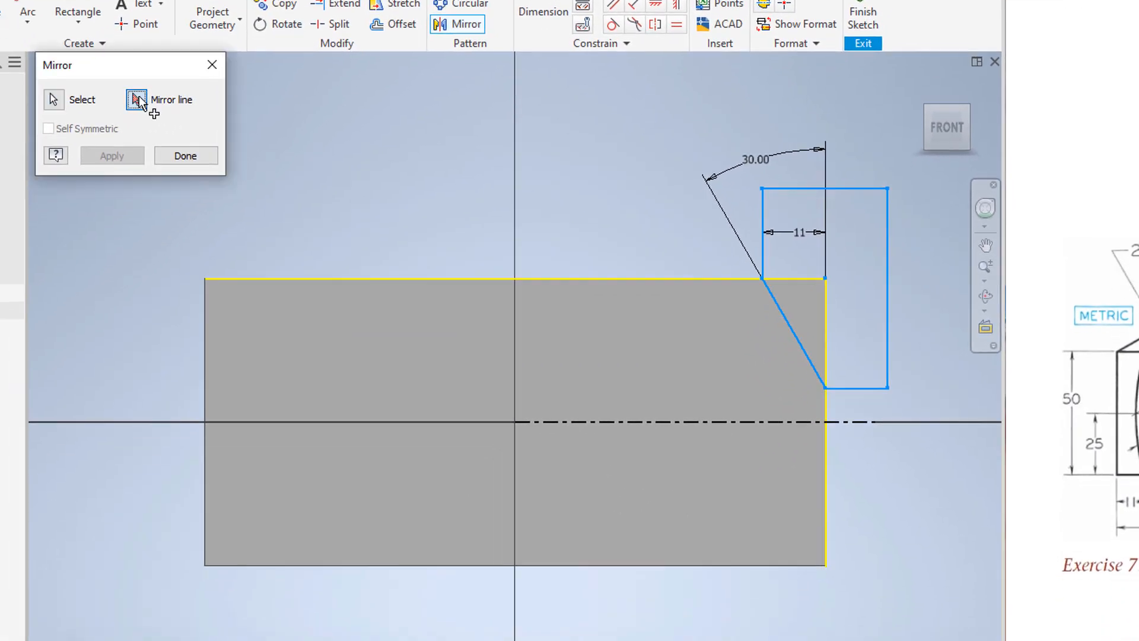
{"action": "left_click", "coordinate": [854, 421]}
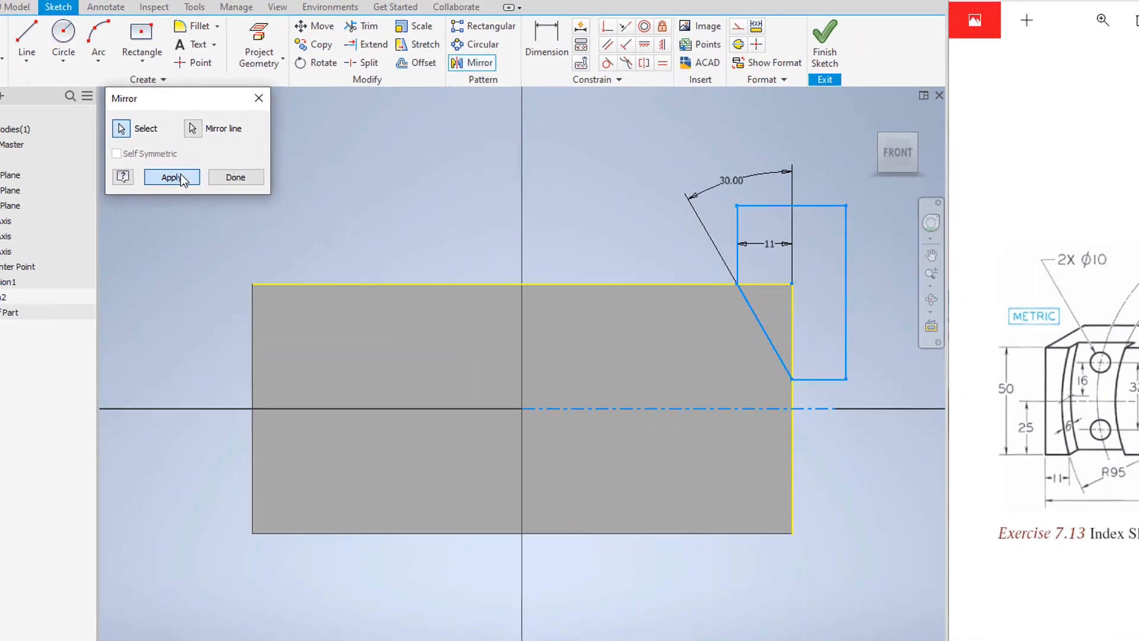
{"action": "left_click", "coordinate": [112, 155]}
{"action": "left_click", "coordinate": [239, 178]}
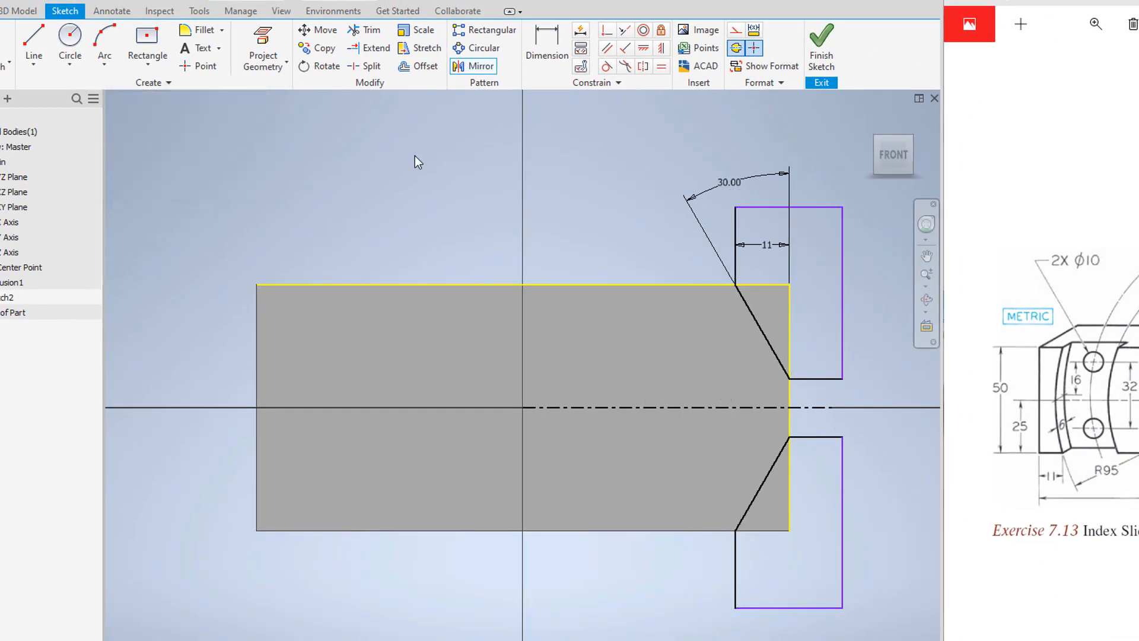
Finish the sketch and extrude both corner profiles 28 mm in the flipped direction as a cut through the block
{"action": "left_click", "coordinate": [821, 40]}
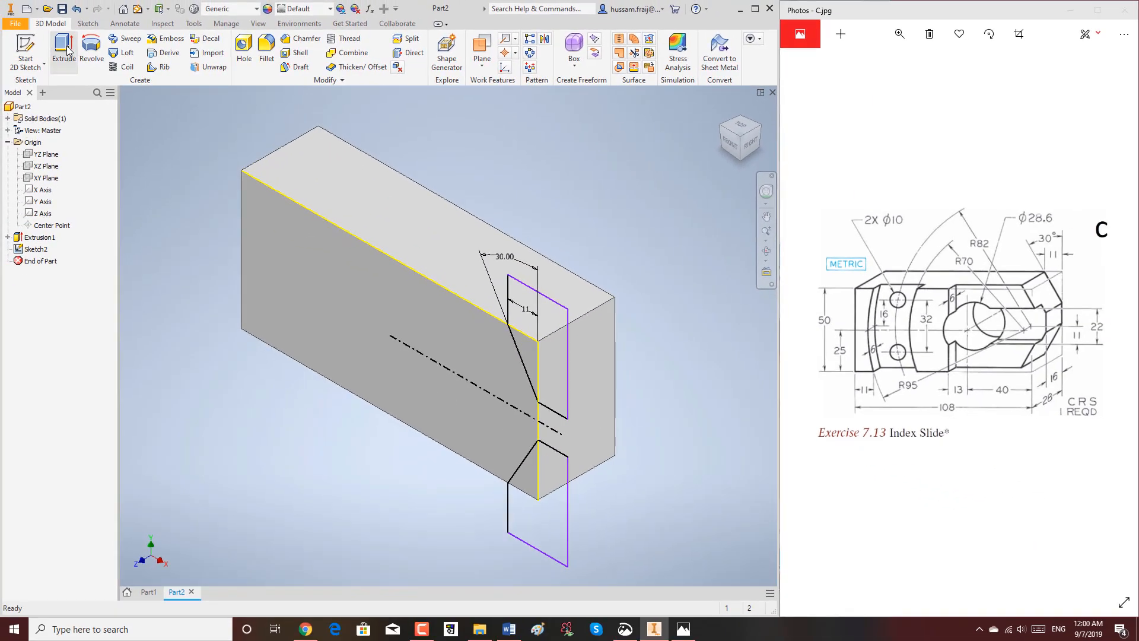
{"action": "left_click", "coordinate": [65, 51]}
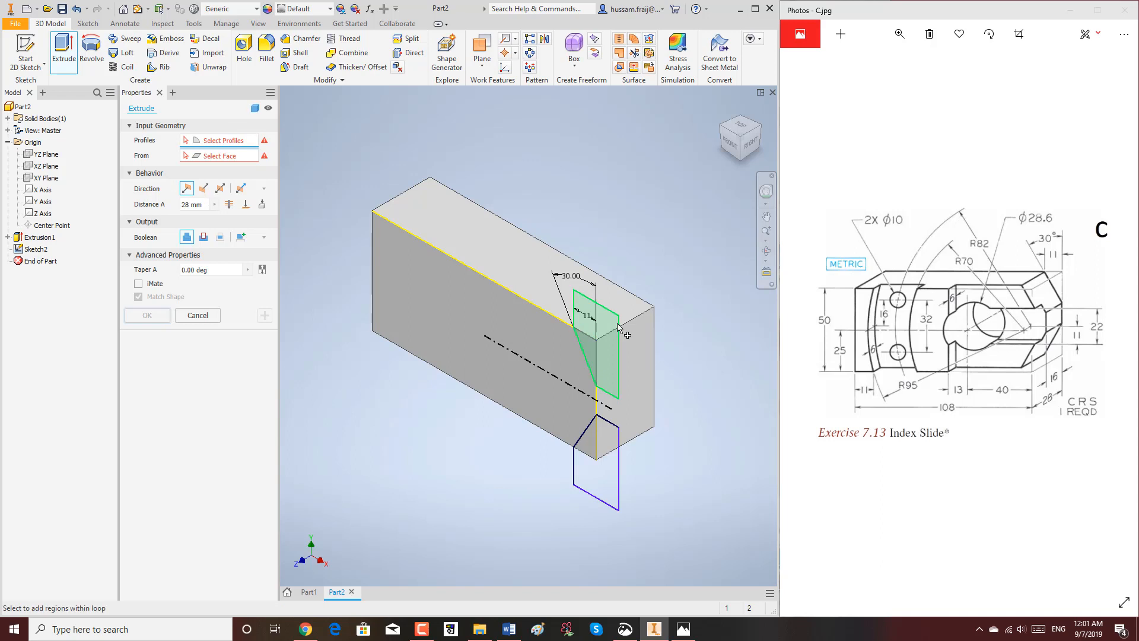
{"action": "left_click", "coordinate": [602, 338]}
{"action": "left_click", "coordinate": [614, 431]}
{"action": "left_click", "coordinate": [614, 431]}
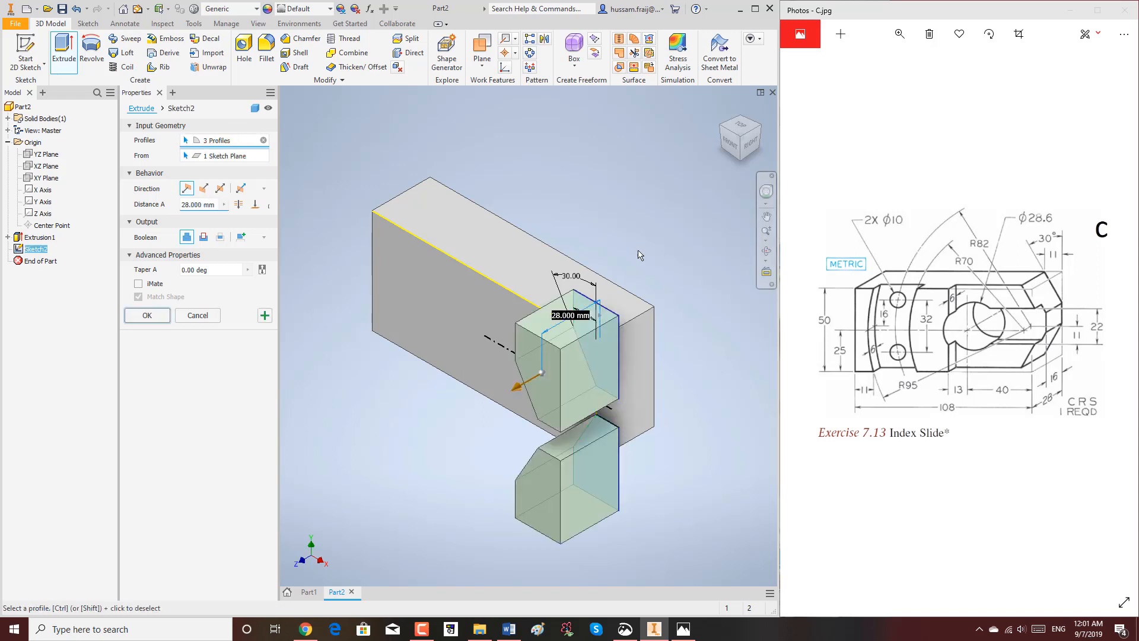
{"action": "left_click", "coordinate": [203, 188]}
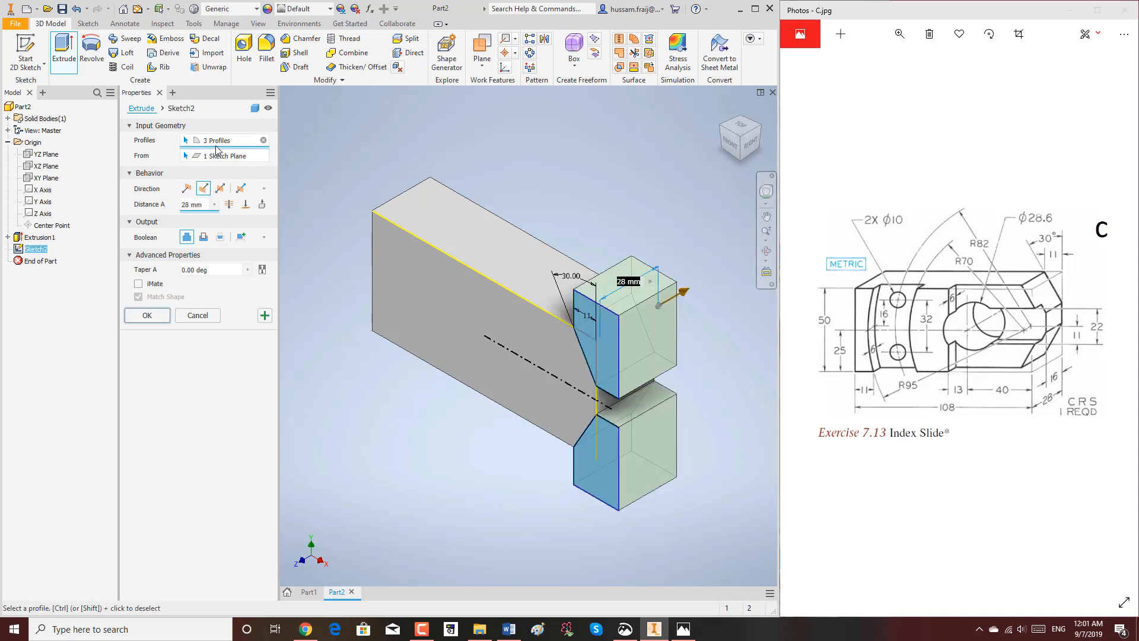
{"action": "left_click", "coordinate": [229, 204]}
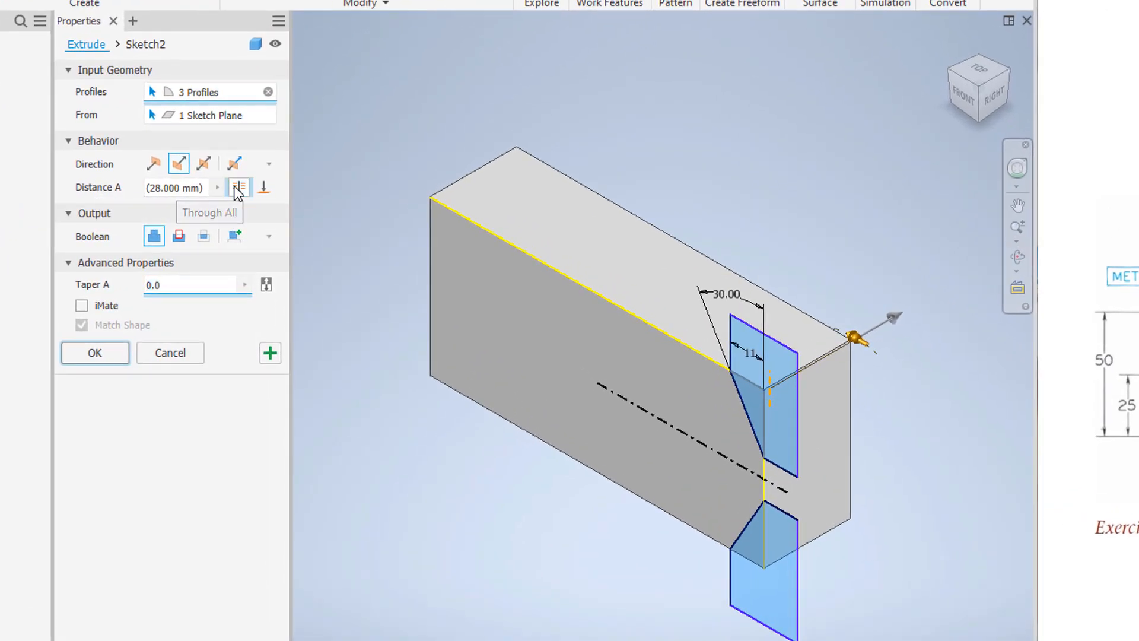
{"action": "left_click", "coordinate": [228, 188]}
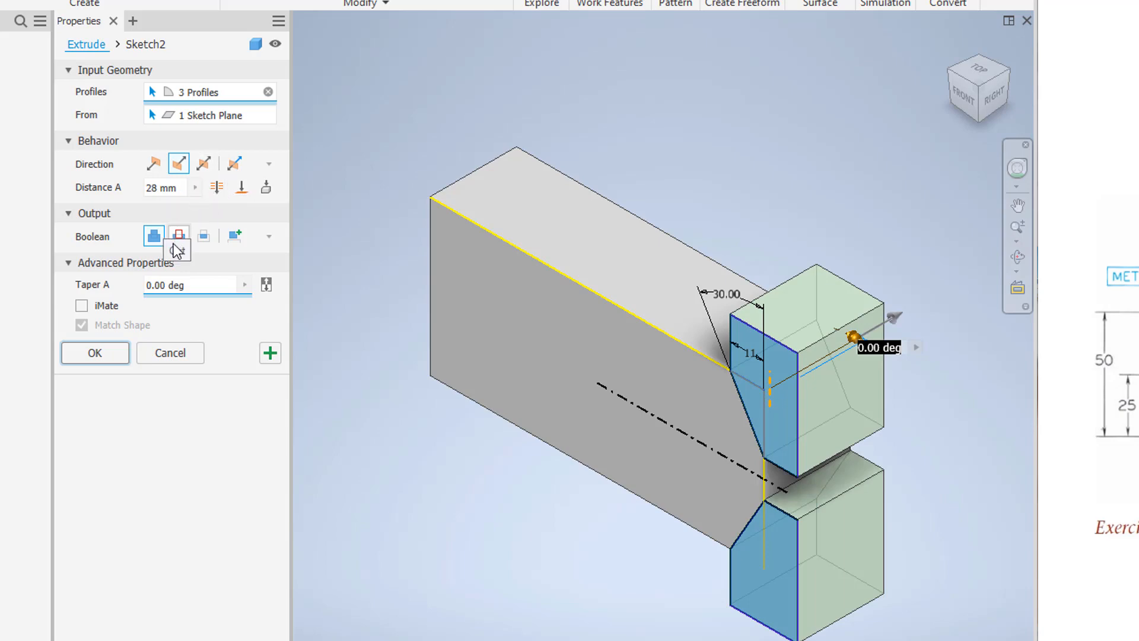
{"action": "left_click", "coordinate": [178, 238]}
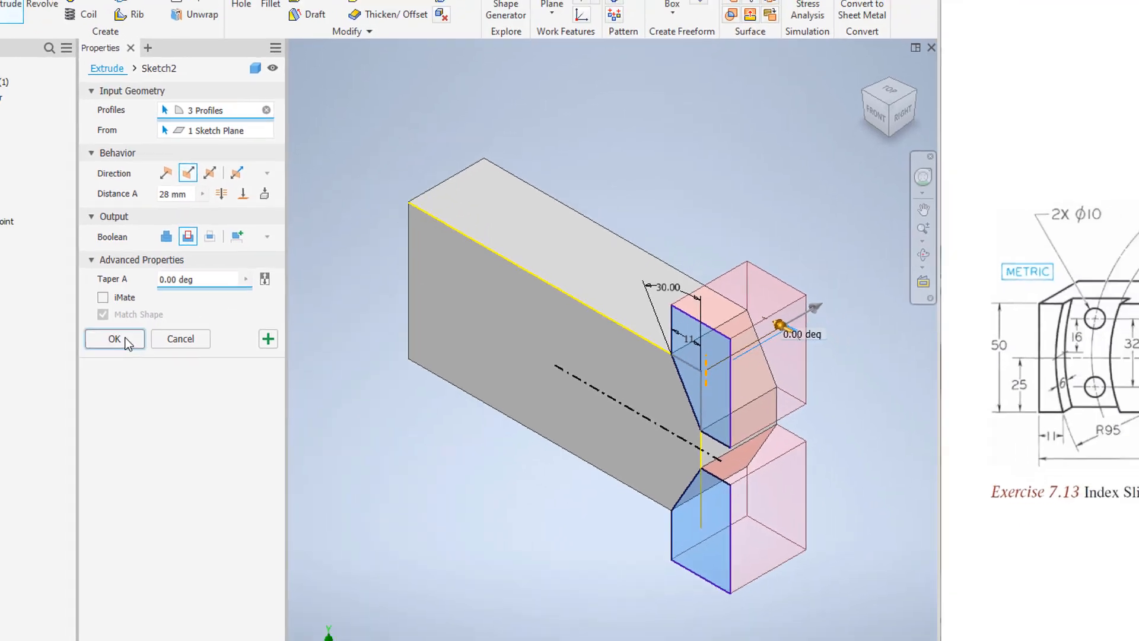
{"action": "left_click", "coordinate": [95, 353]}
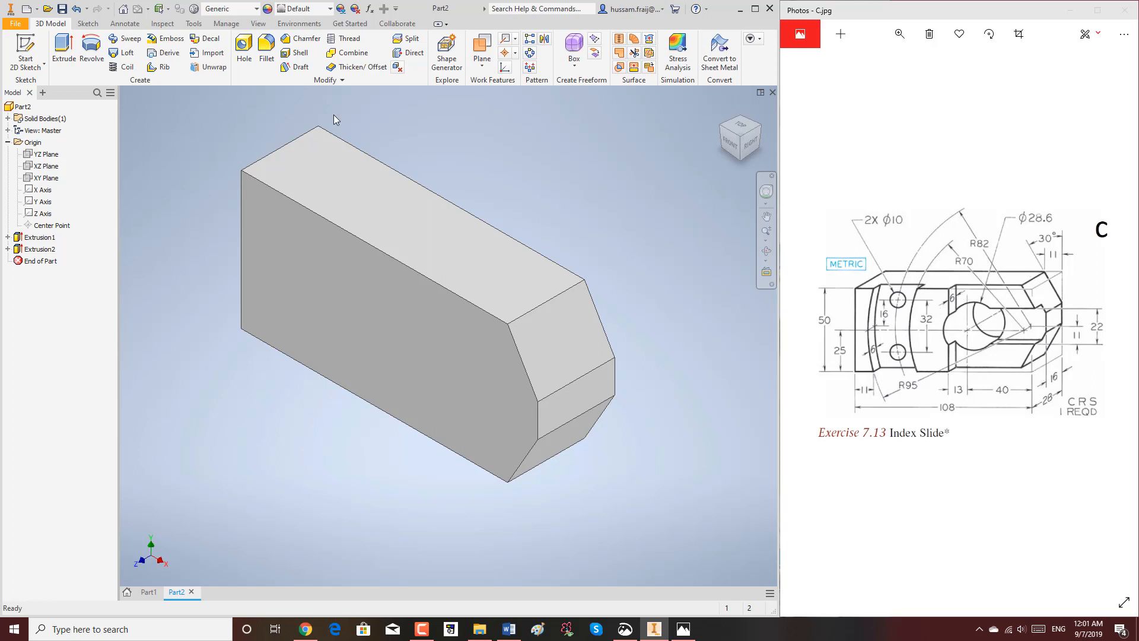
Start a sketch on the block's front face and draw a full-height vertical line about 8 mm from the left edge
{"action": "left_click", "coordinate": [25, 53]}
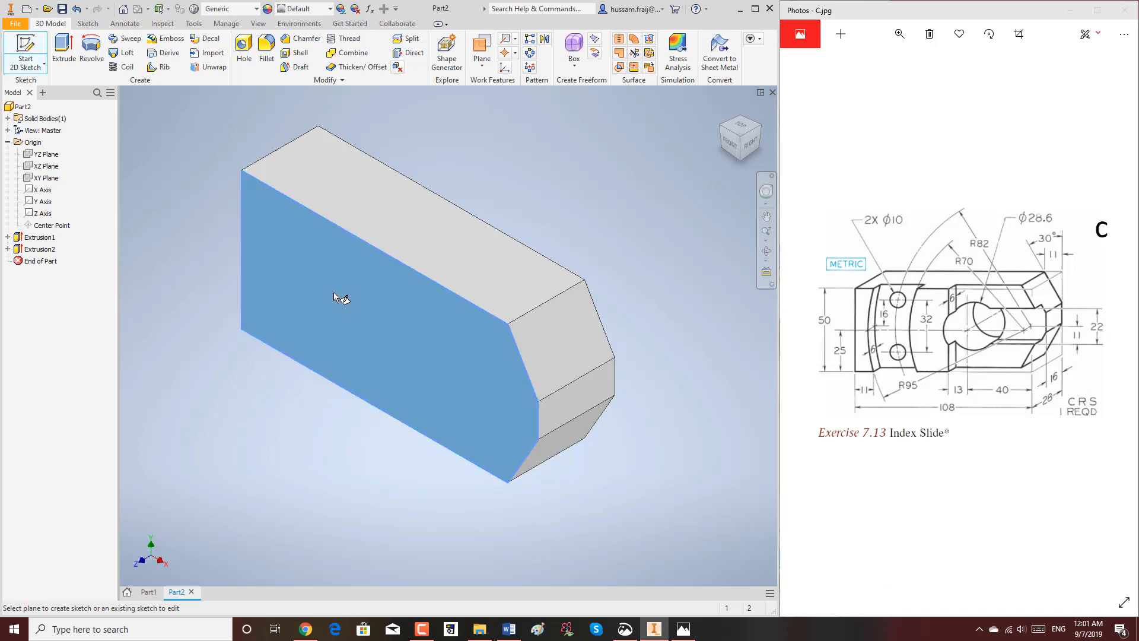
{"action": "left_click", "coordinate": [333, 293]}
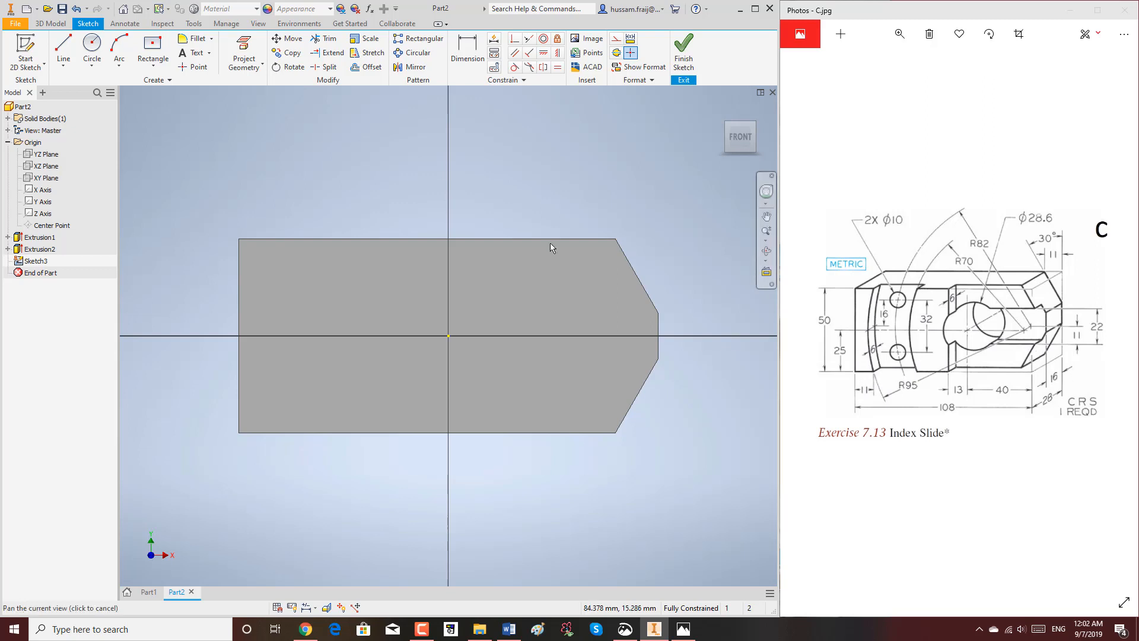
{"action": "left_click", "coordinate": [63, 48]}
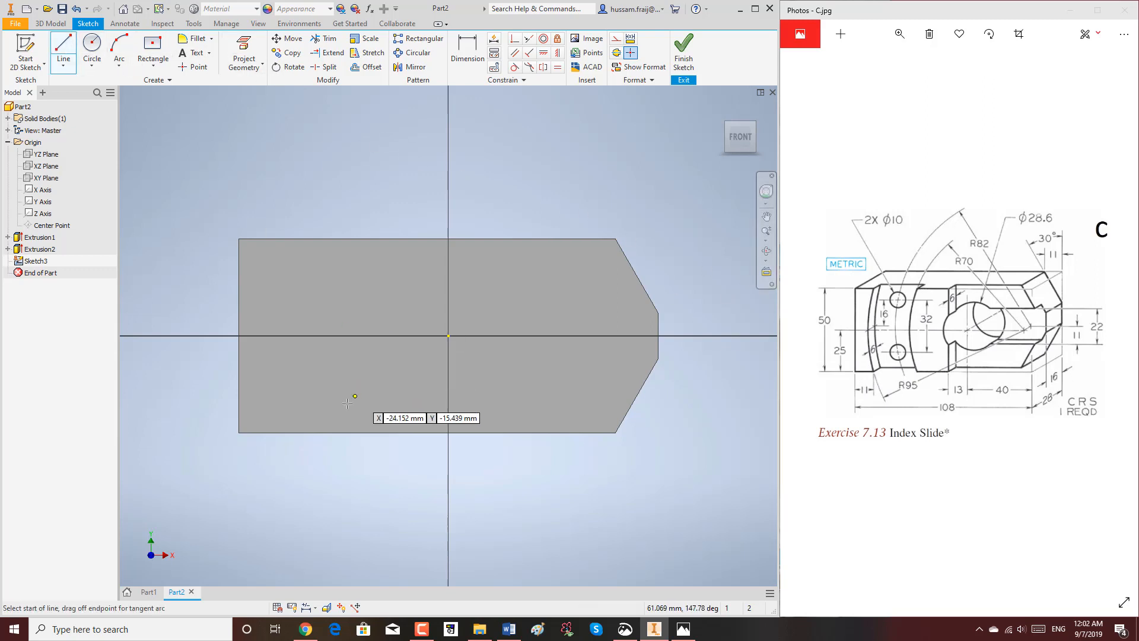
{"action": "left_click", "coordinate": [270, 432]}
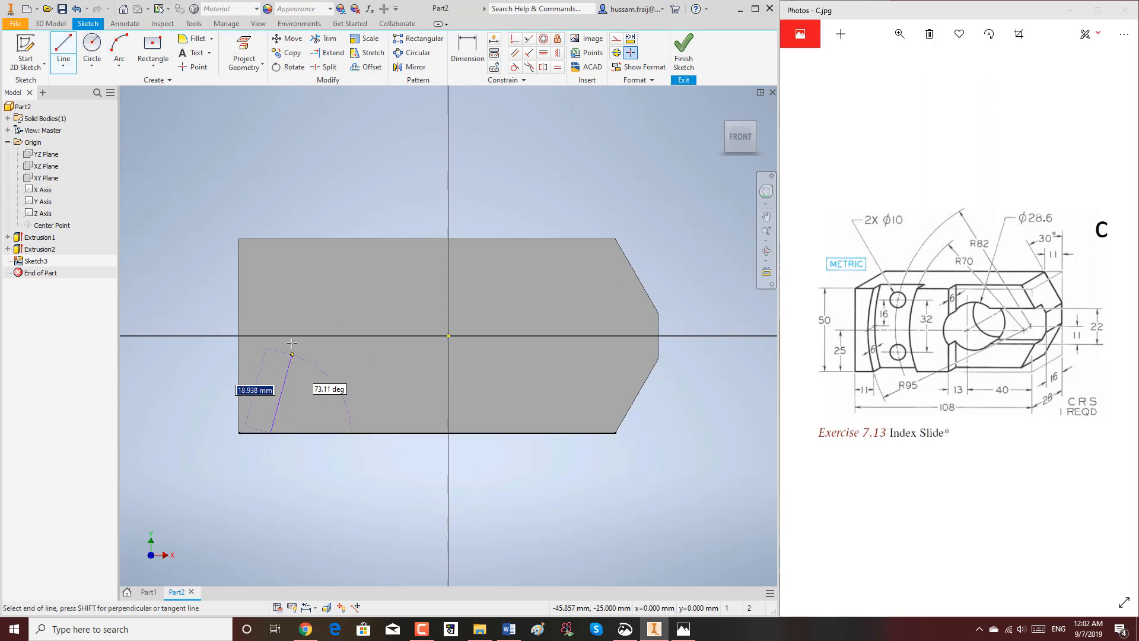
{"action": "left_click", "coordinate": [270, 239]}
{"action": "right_click", "coordinate": [314, 212]}
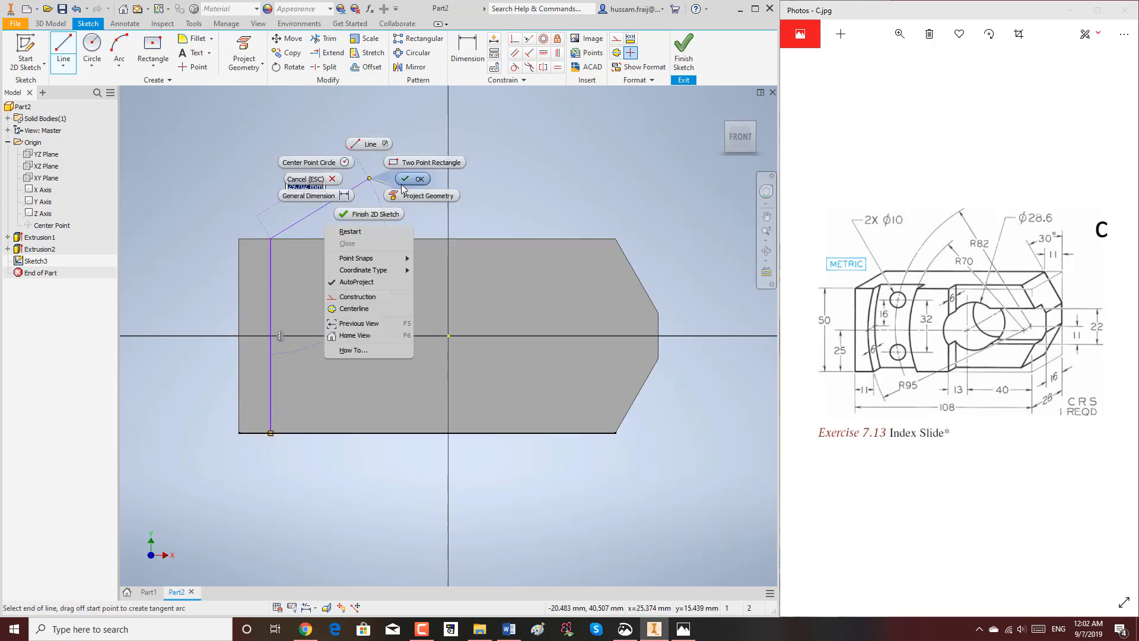
{"action": "left_click", "coordinate": [404, 190]}
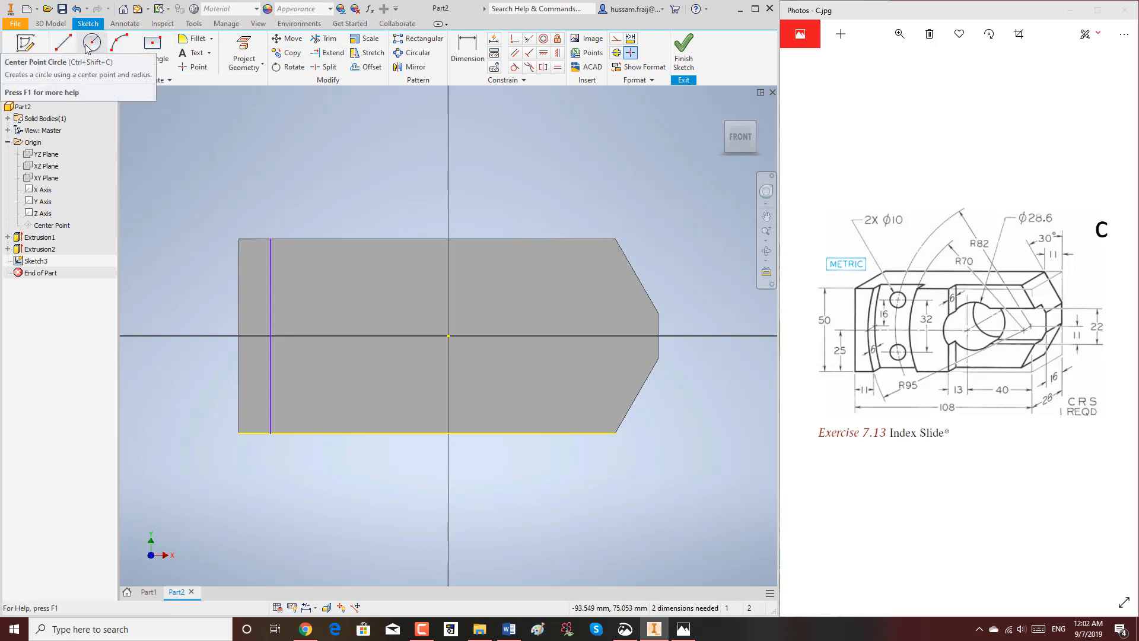
Dimension the distance between the block's left edge and the vertical line as 11 mm
{"action": "left_click", "coordinate": [476, 50]}
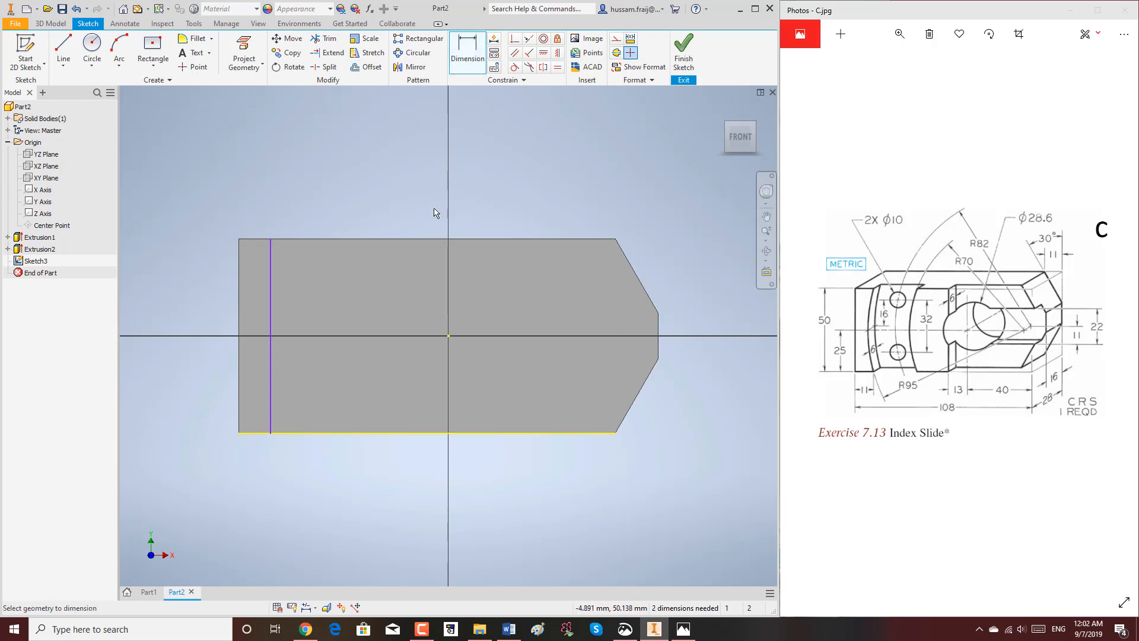
{"action": "left_click", "coordinate": [238, 353]}
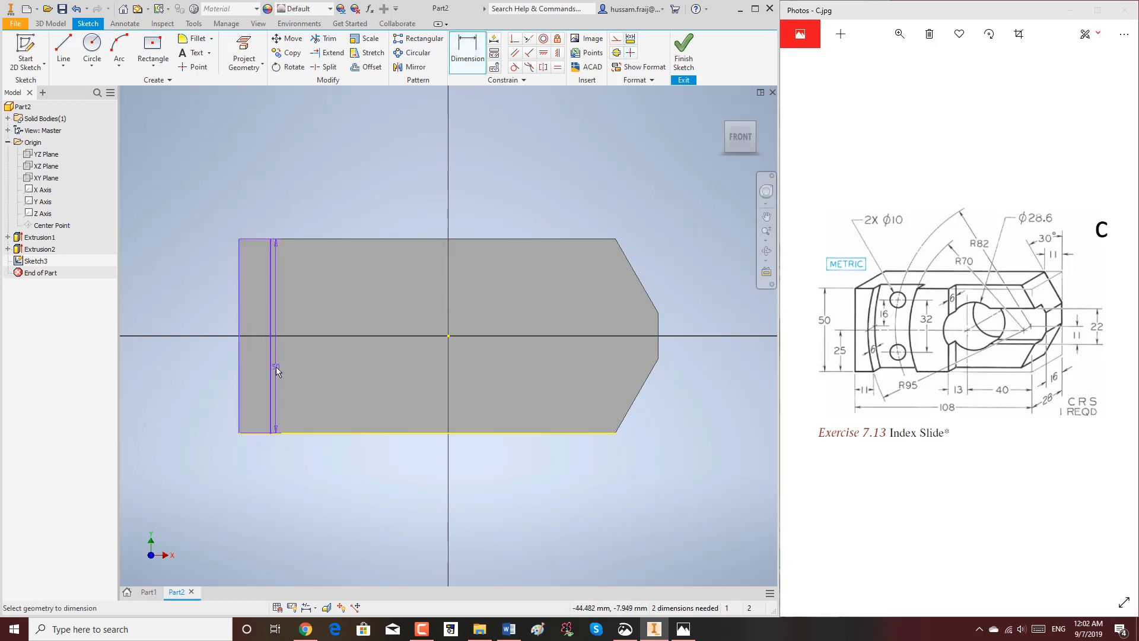
{"action": "left_click", "coordinate": [272, 366]}
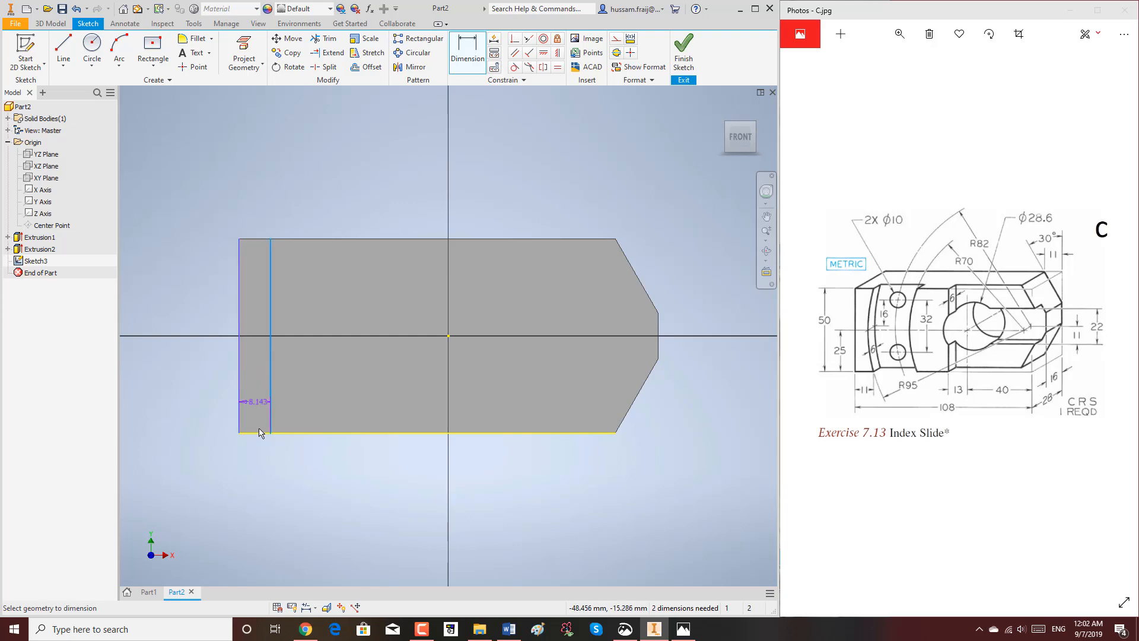
{"action": "left_click", "coordinate": [260, 464]}
{"action": "type", "text": "1"}
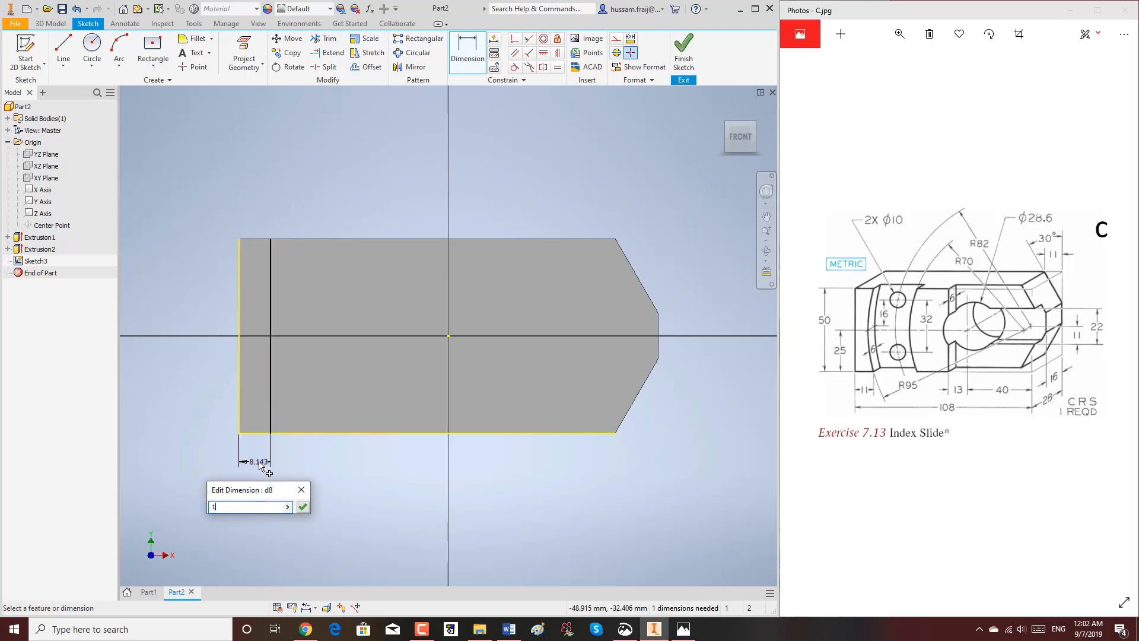
{"action": "type", "text": "1"}
{"action": "key", "text": "Return"}
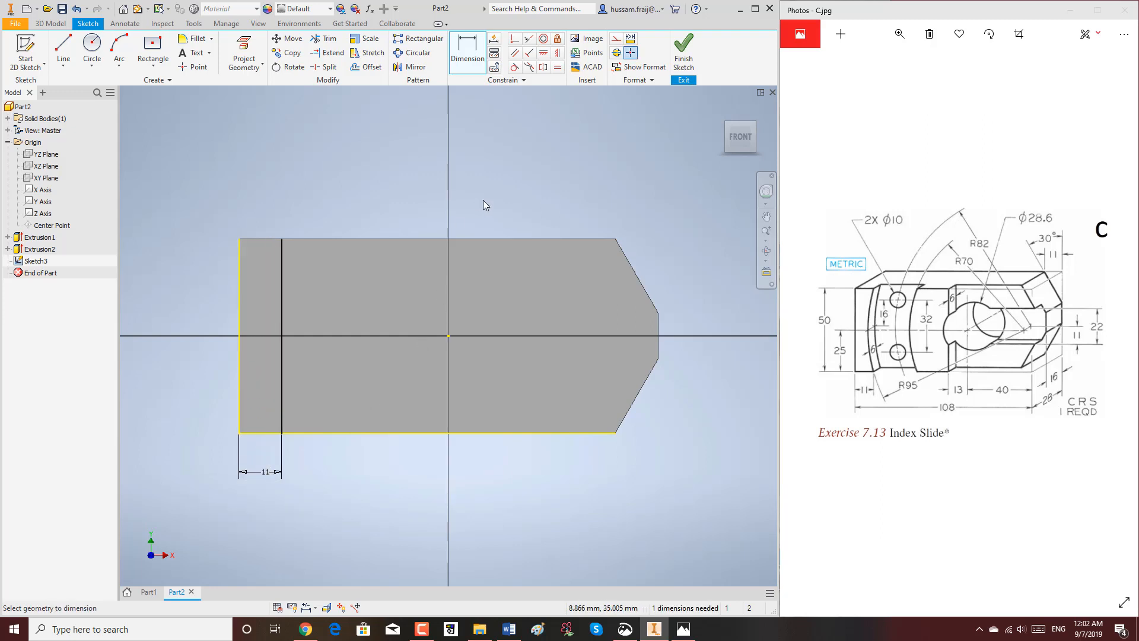
Convert the vertical line to construction geometry
{"action": "key", "text": "Escape"}
{"action": "left_click", "coordinate": [283, 276]}
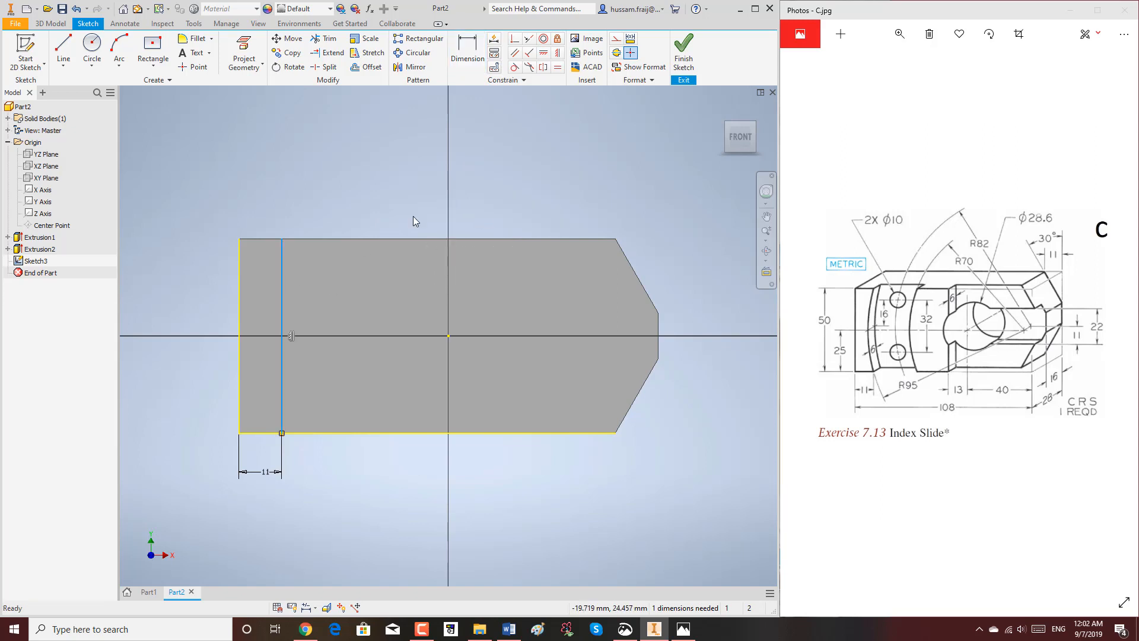
{"action": "left_click", "coordinate": [616, 38]}
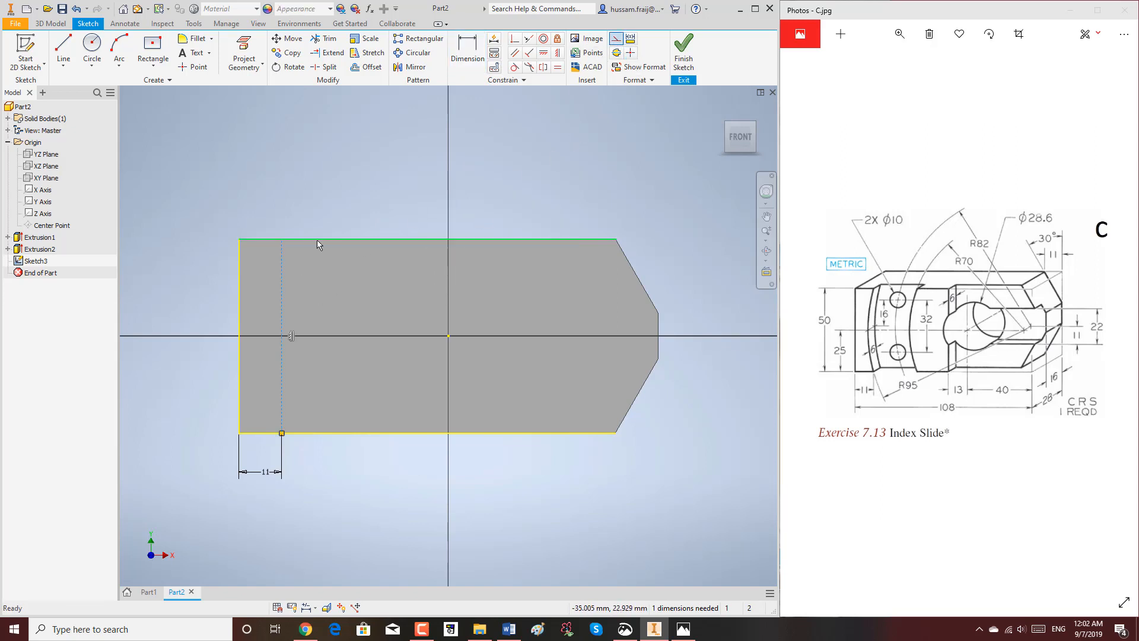
{"action": "left_click", "coordinate": [330, 217]}
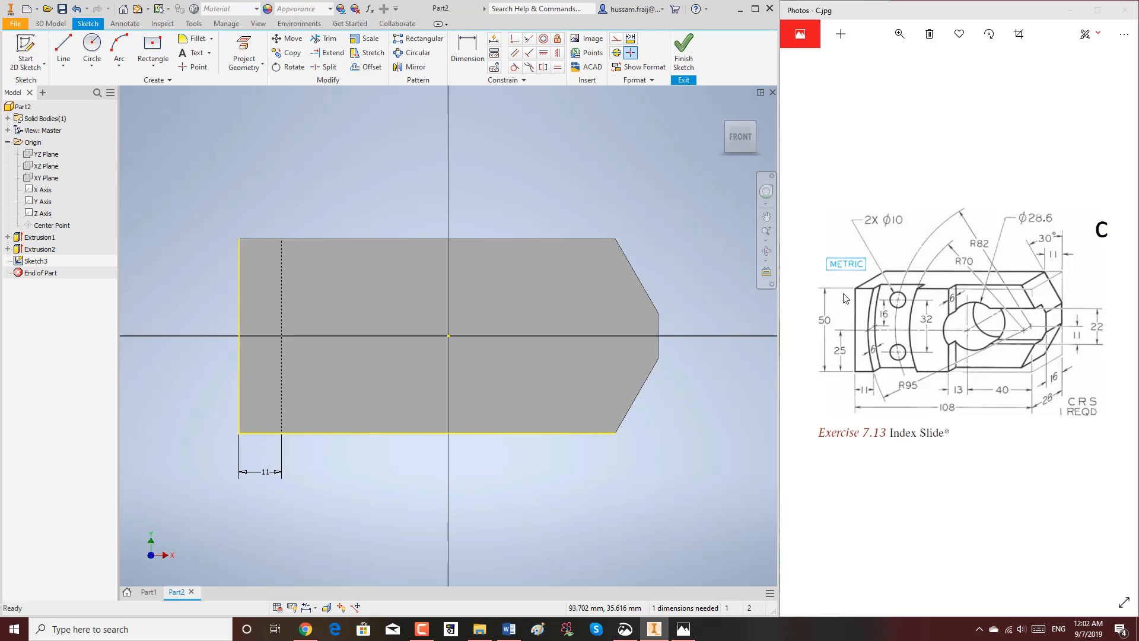
Draw a circle about 137.6 mm in diameter, centered on the horizontal axis right of the origin and passing through the construction line's lower end
{"action": "left_click", "coordinate": [92, 46]}
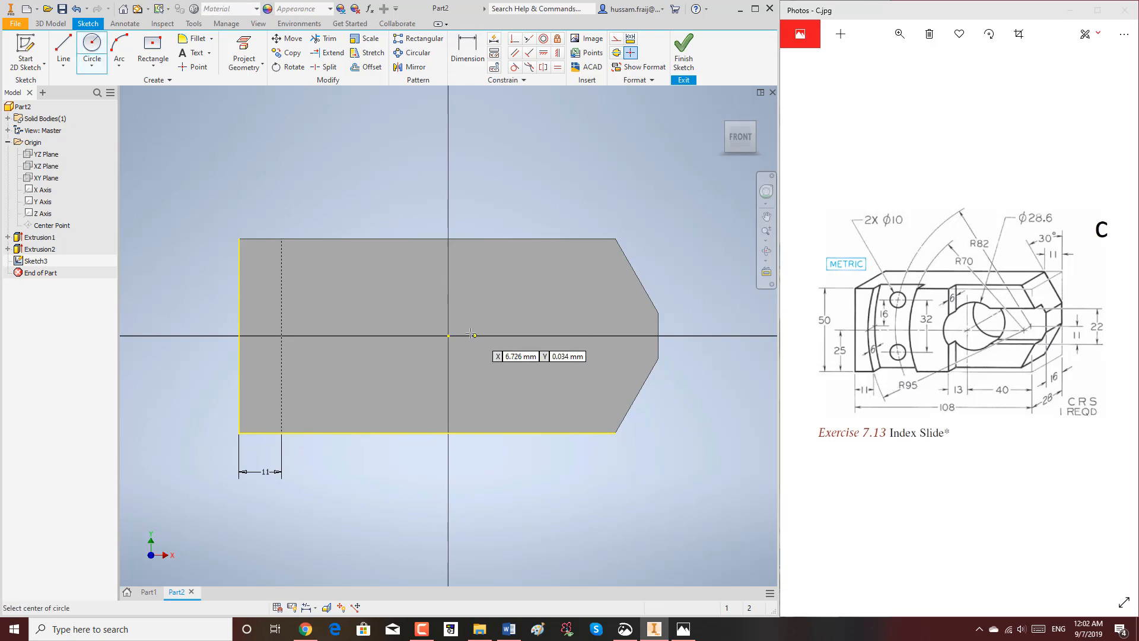
{"action": "left_click", "coordinate": [530, 336]}
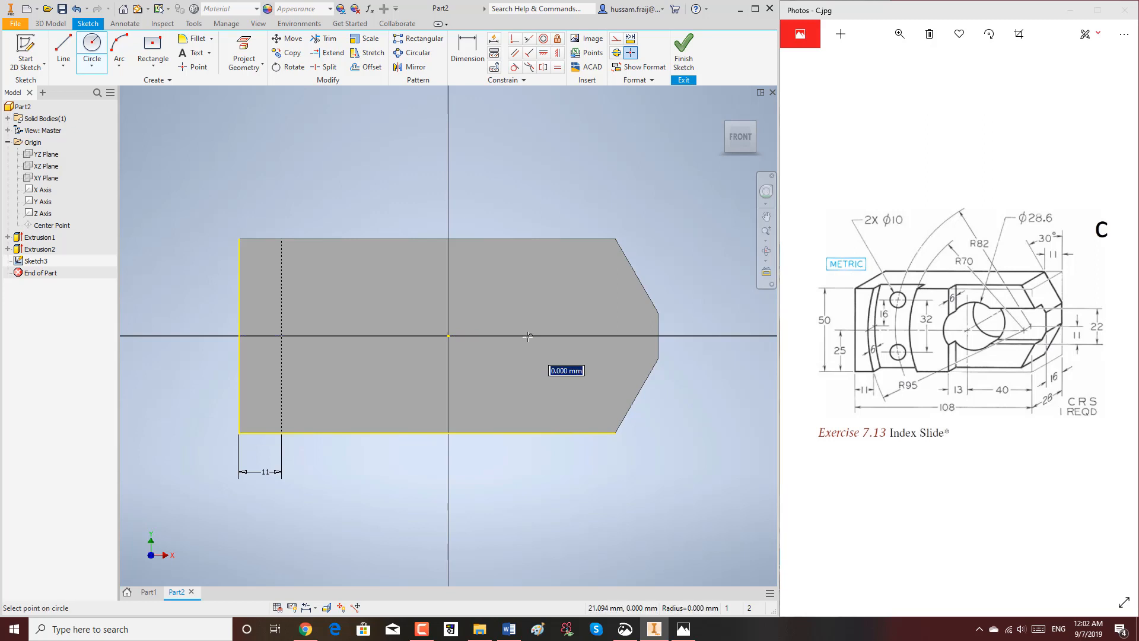
{"action": "left_click", "coordinate": [281, 432]}
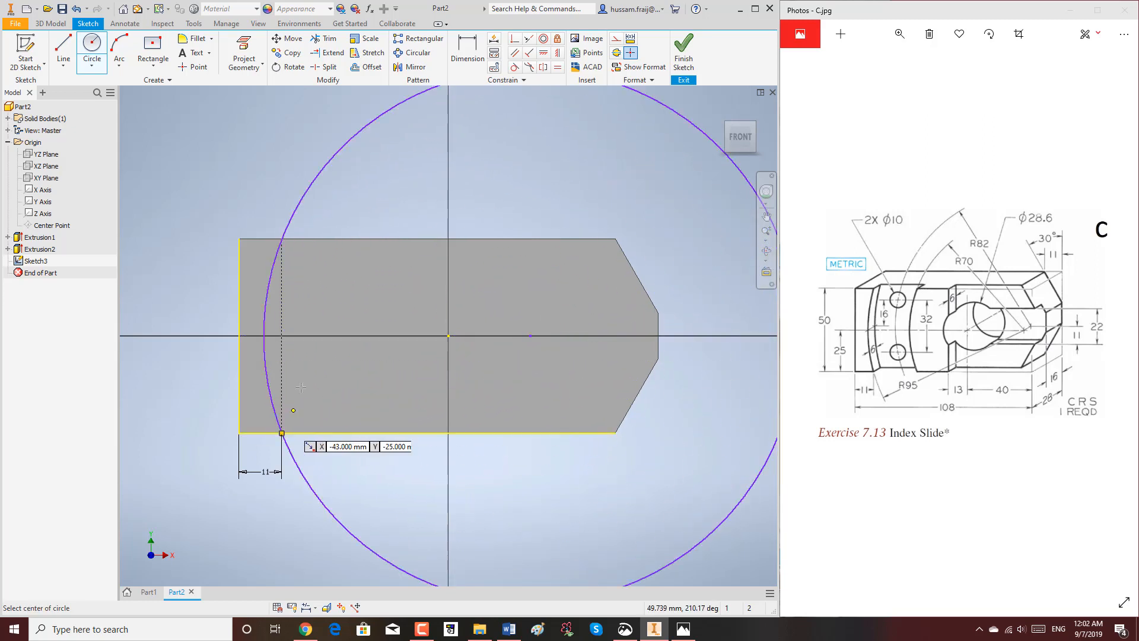
{"action": "right_click", "coordinate": [371, 214]}
{"action": "left_click", "coordinate": [412, 214]}
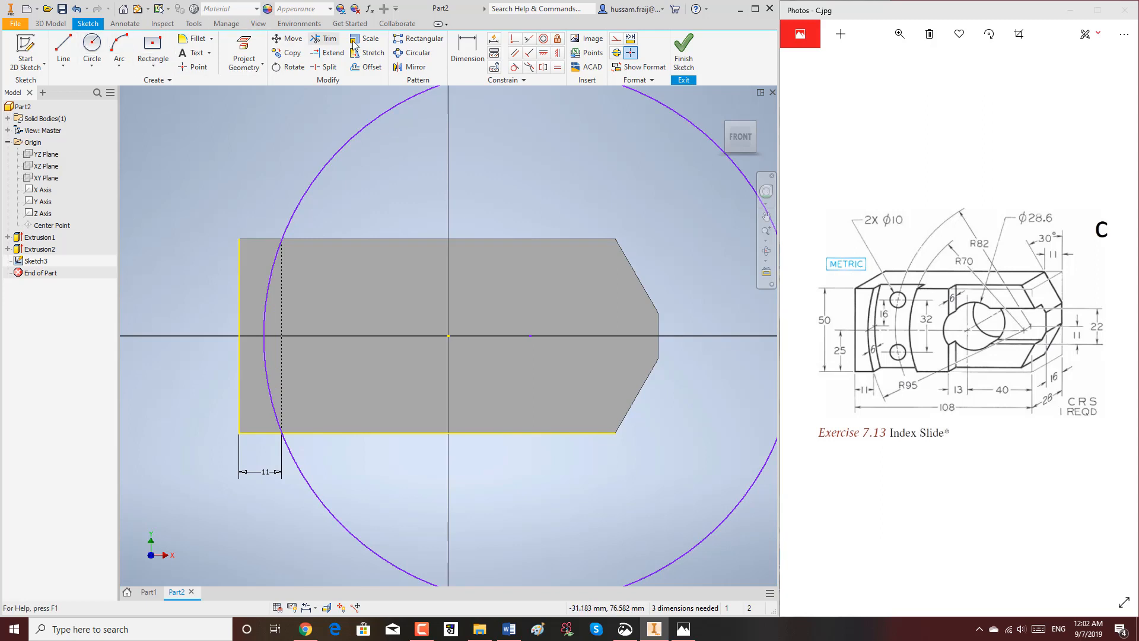
Dimension the large circle's diameter as 190 mm, twice the drawing's R95 radius
{"action": "left_click", "coordinate": [467, 51]}
{"action": "left_click", "coordinate": [370, 128]}
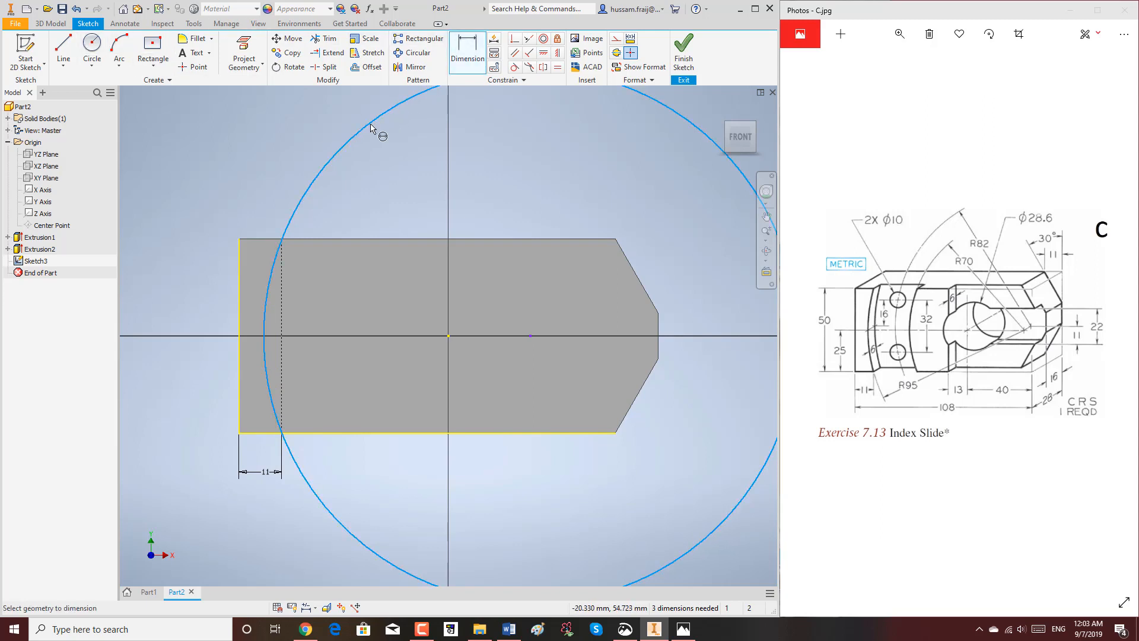
{"action": "left_click", "coordinate": [320, 120]}
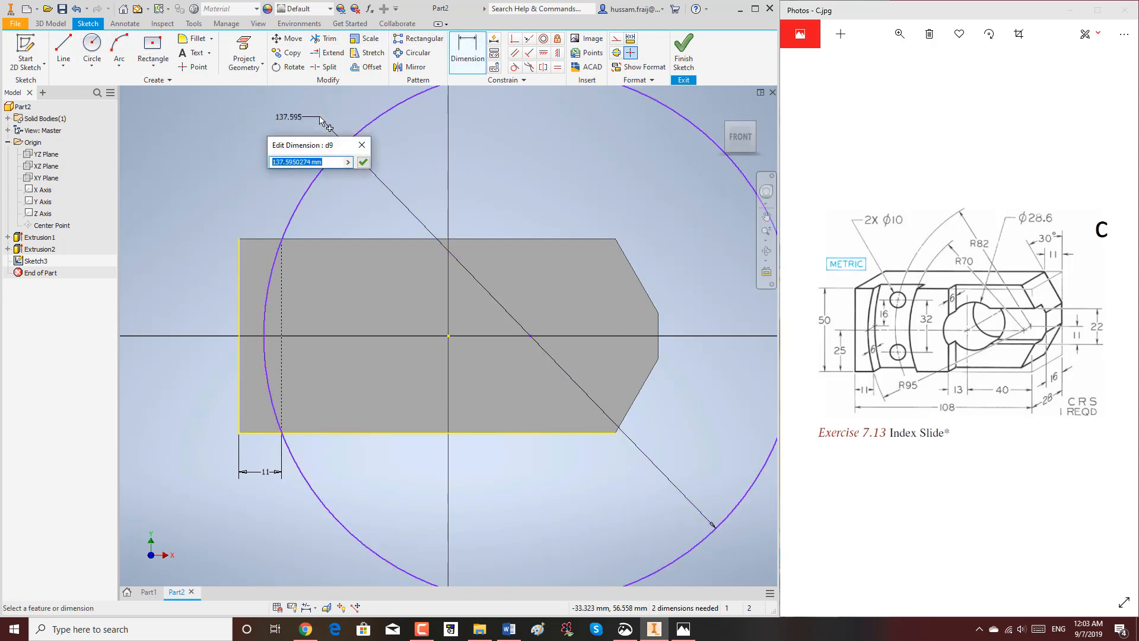
{"action": "type", "text": "95"}
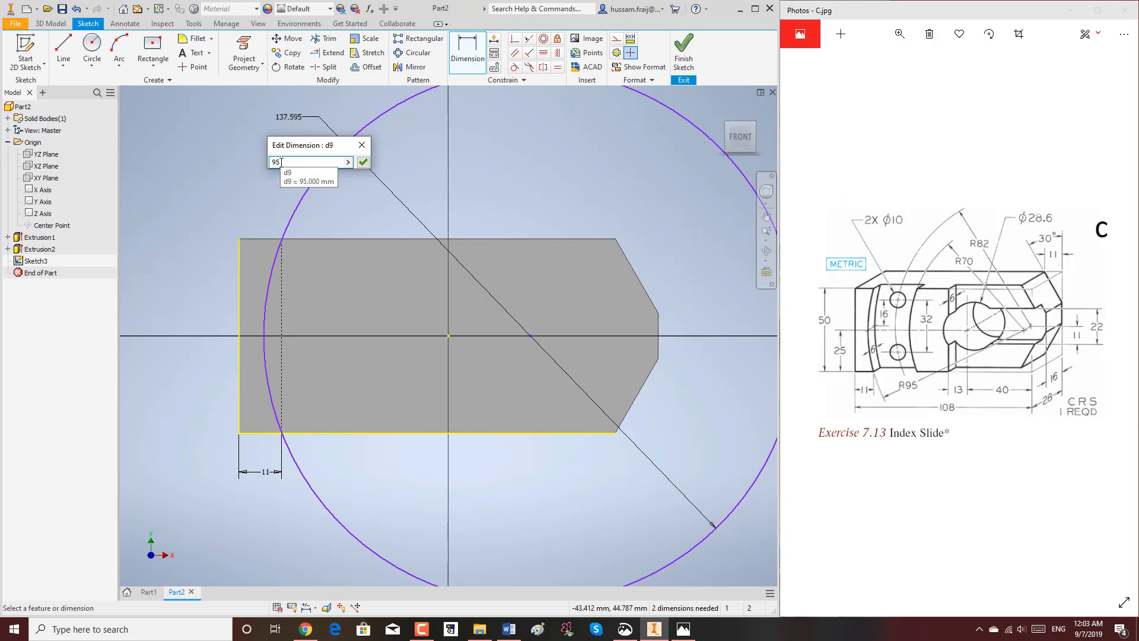
{"action": "type", "text": "*"}
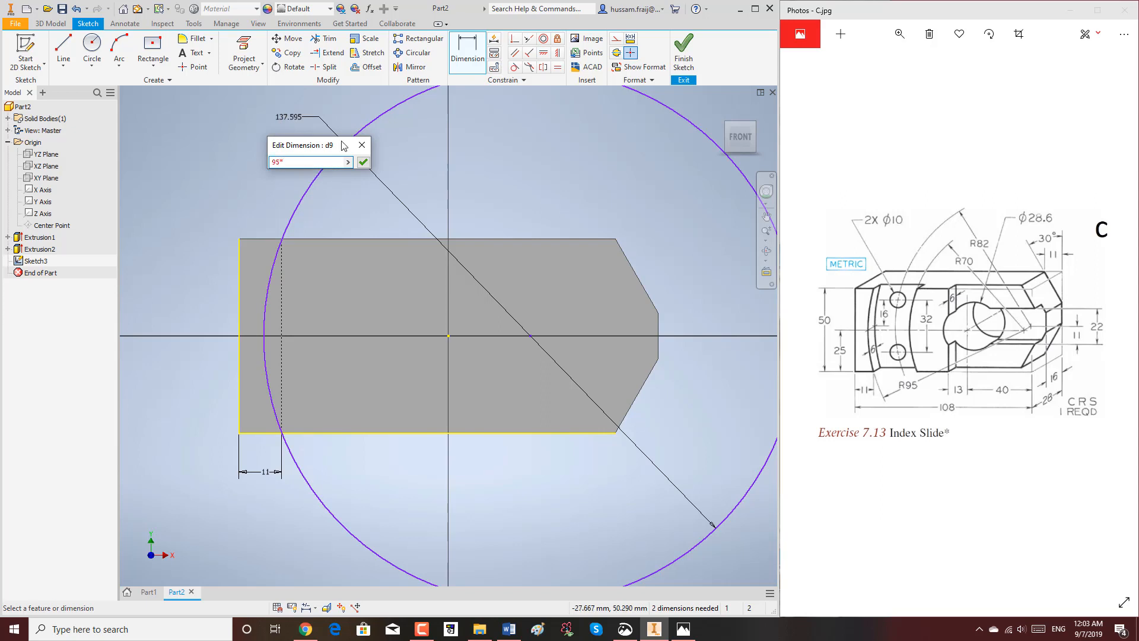
{"action": "key", "text": "Return"}
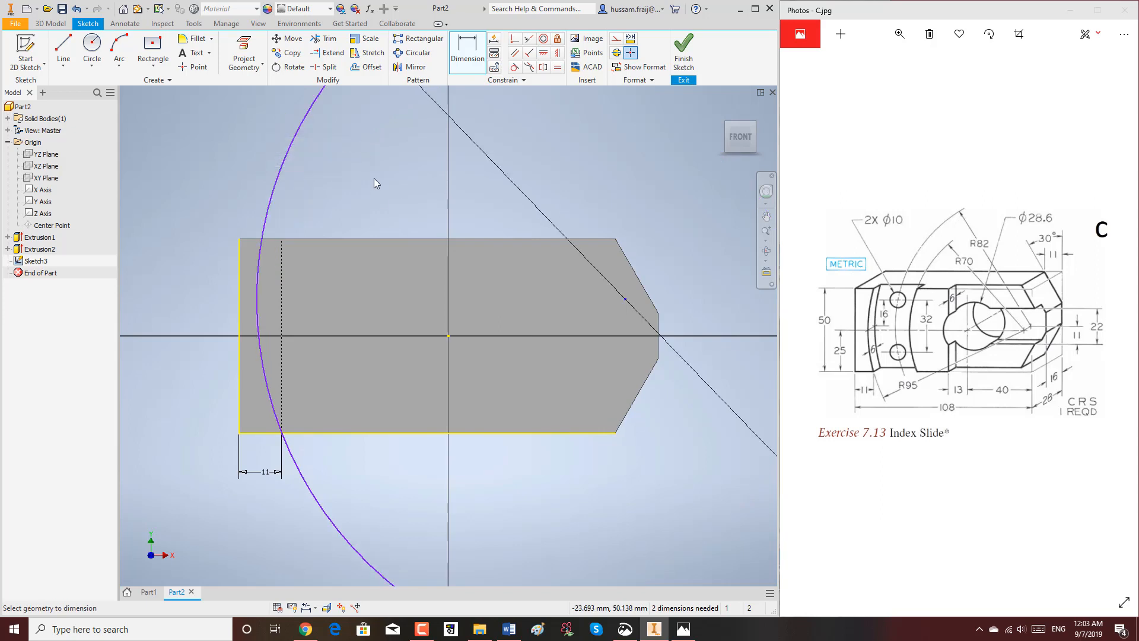
Draw a horizontal line from the sketch origin past the block's right edge
{"action": "scroll", "coordinate": [364, 240], "scroll_direction": "down", "scroll_amount": 2}
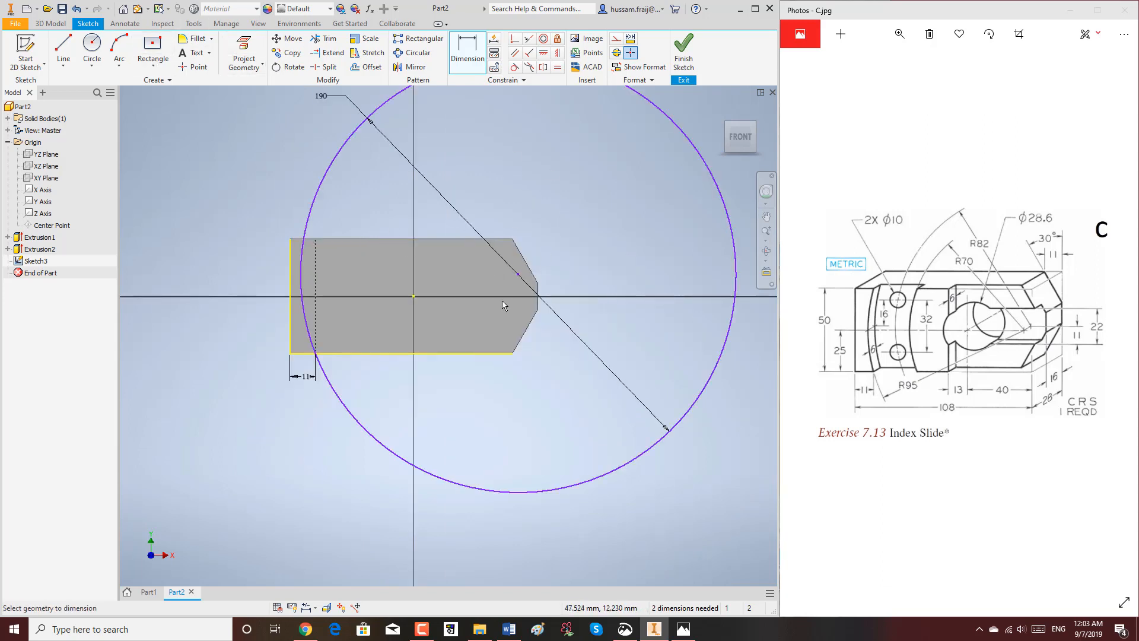
{"action": "left_click", "coordinate": [64, 51]}
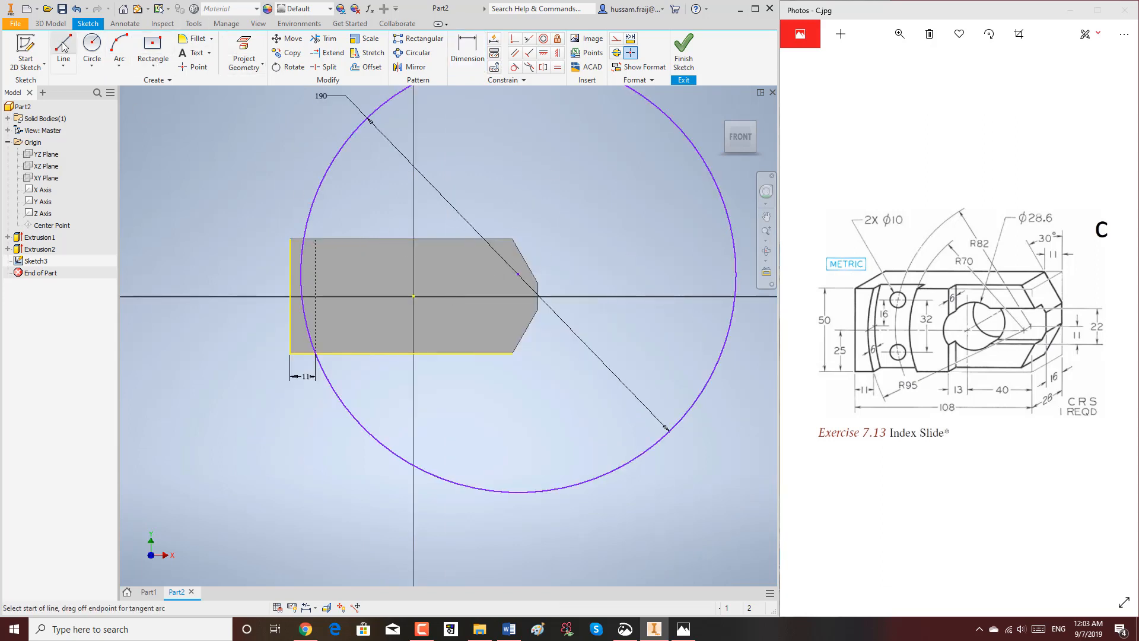
{"action": "left_click", "coordinate": [413, 295]}
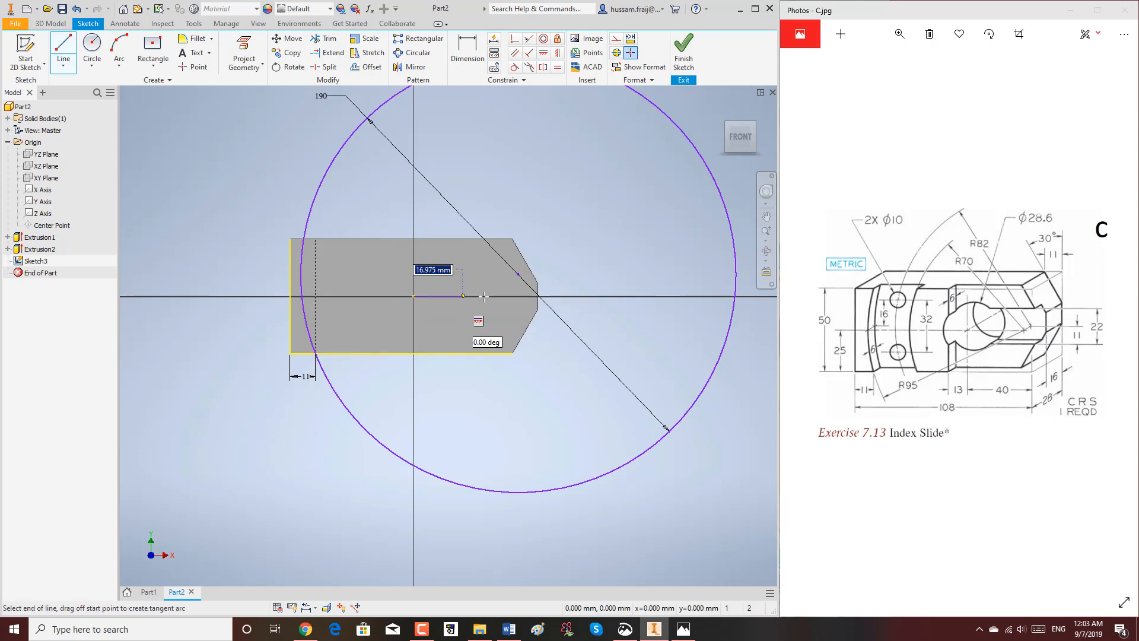
{"action": "right_click", "coordinate": [599, 252]}
{"action": "left_click", "coordinate": [642, 250]}
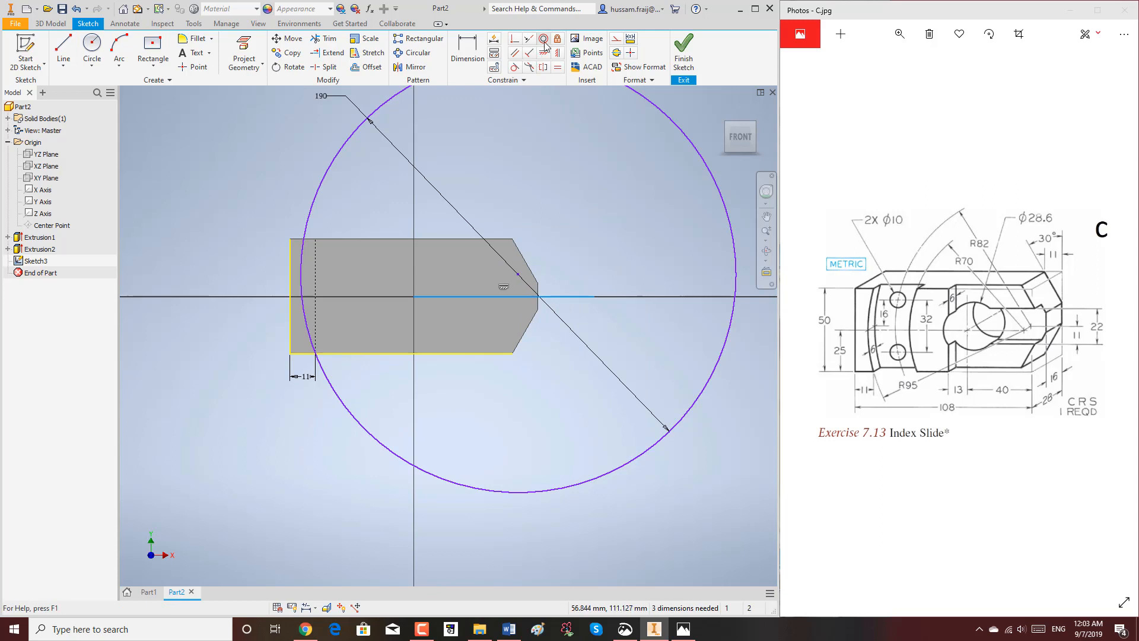
Apply a Fix constraint to the horizontal line drawn from the sketch origin
{"action": "left_click", "coordinate": [557, 39]}
{"action": "left_click", "coordinate": [568, 298]}
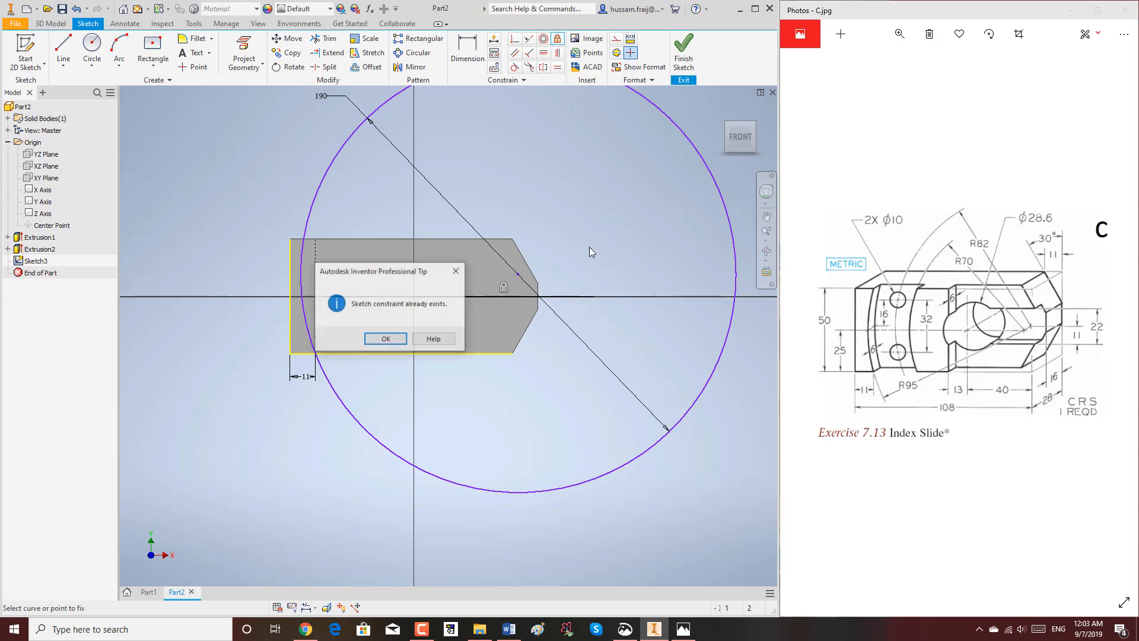
{"action": "left_click", "coordinate": [457, 272]}
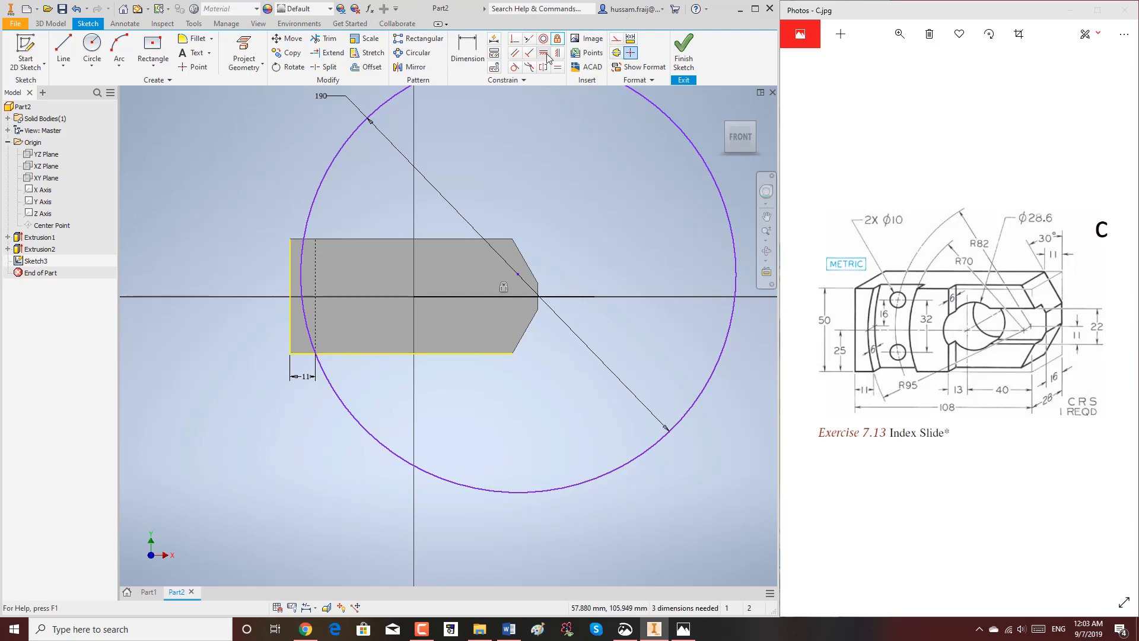
Try a coincident constraint between the 190 mm circle's center point and the fixed horizontal line
{"action": "left_click", "coordinate": [515, 38]}
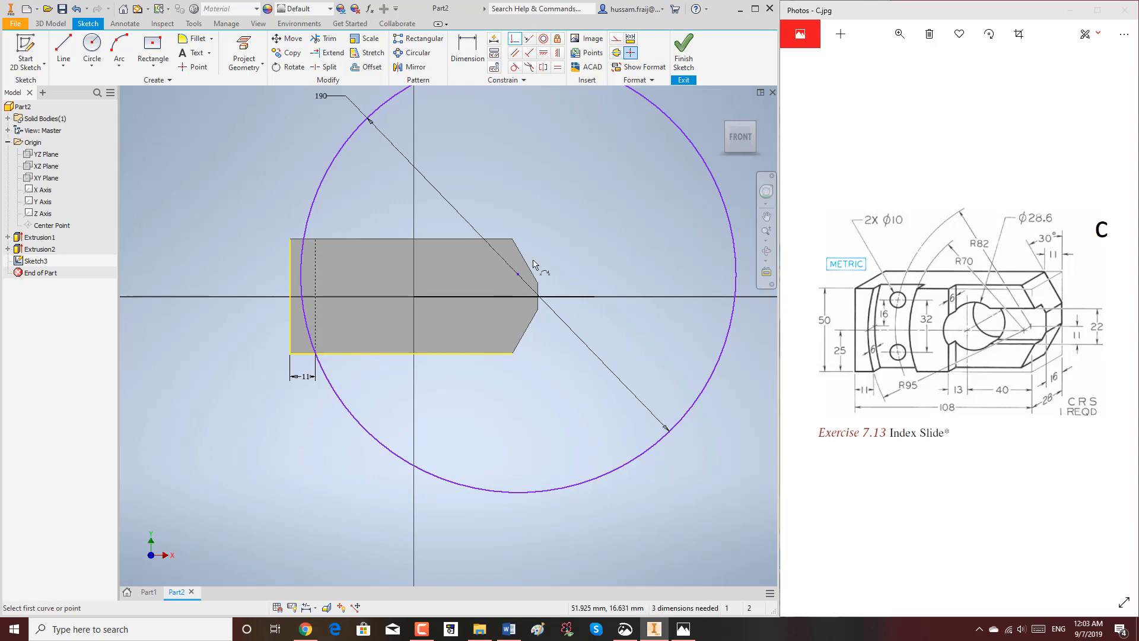
{"action": "left_click", "coordinate": [521, 274]}
{"action": "left_click", "coordinate": [514, 296]}
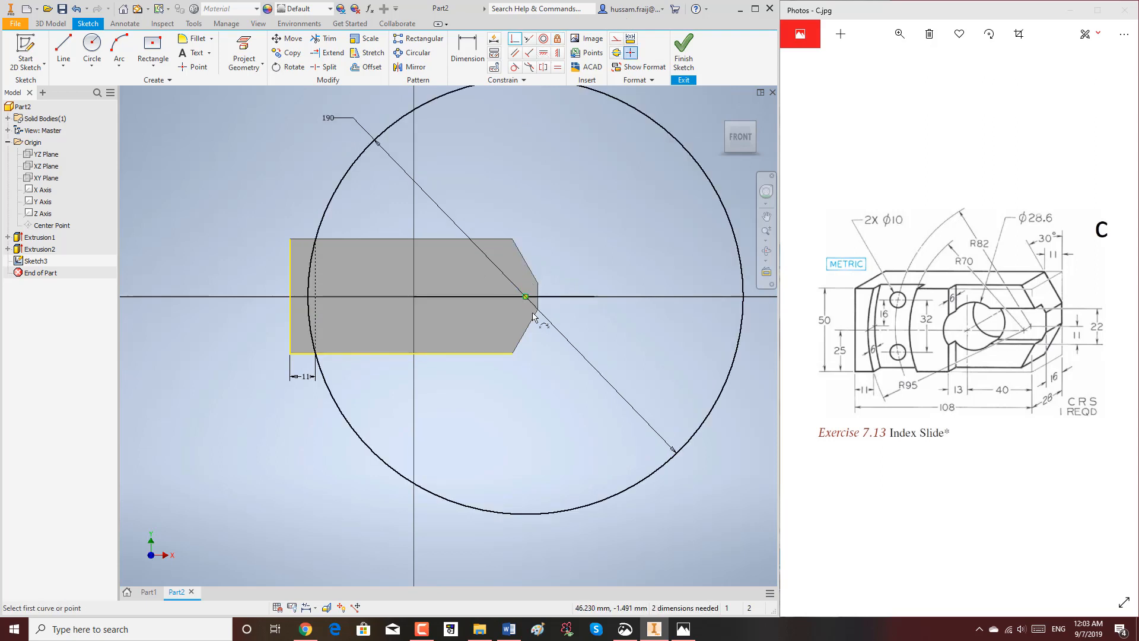
{"action": "right_click", "coordinate": [584, 224]}
{"action": "left_click", "coordinate": [620, 223]}
Check where the circle crosses the block's upper and lower edges and undo the last coincident constraint
{"action": "scroll", "coordinate": [300, 364], "scroll_direction": "down", "scroll_amount": 3}
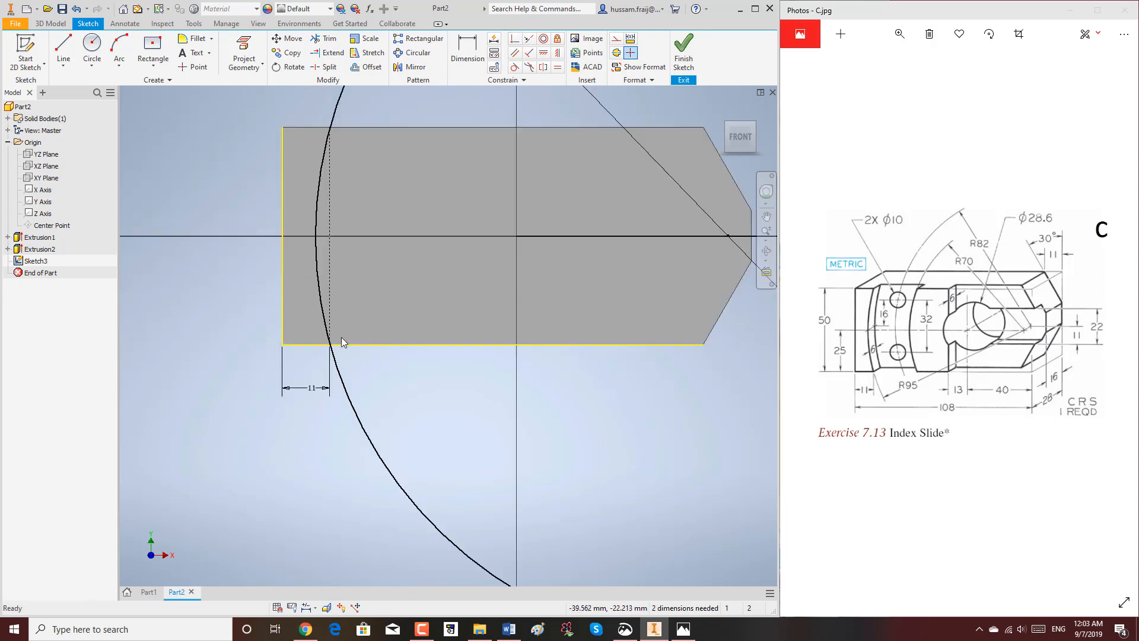
{"action": "scroll", "coordinate": [344, 113], "scroll_direction": "down", "scroll_amount": 4}
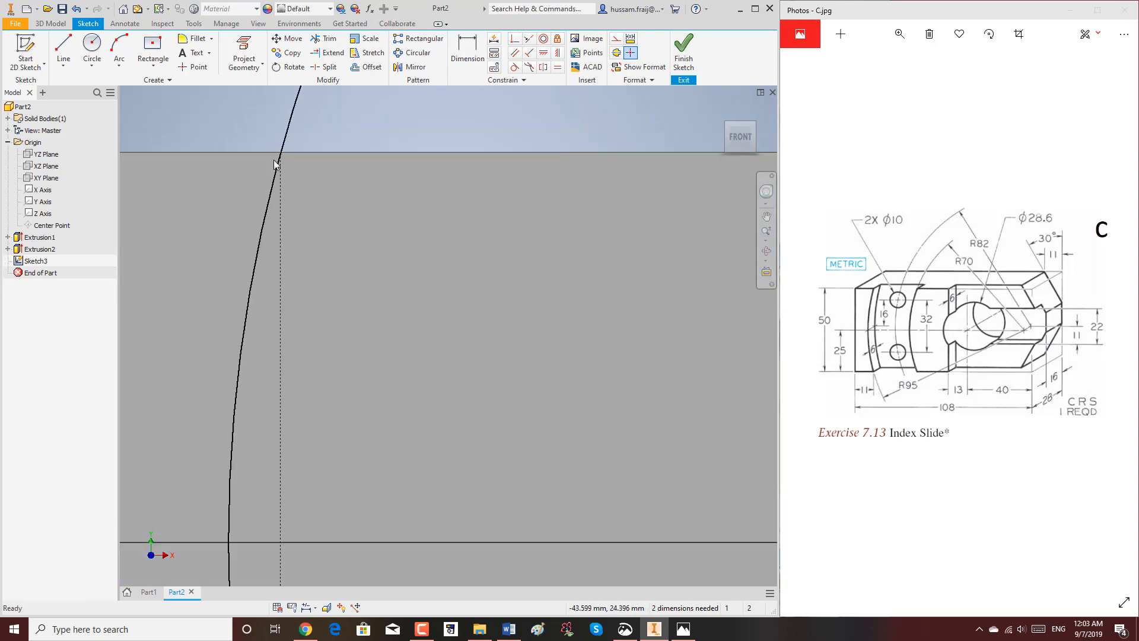
{"action": "scroll", "coordinate": [283, 155], "scroll_direction": "up", "scroll_amount": 6}
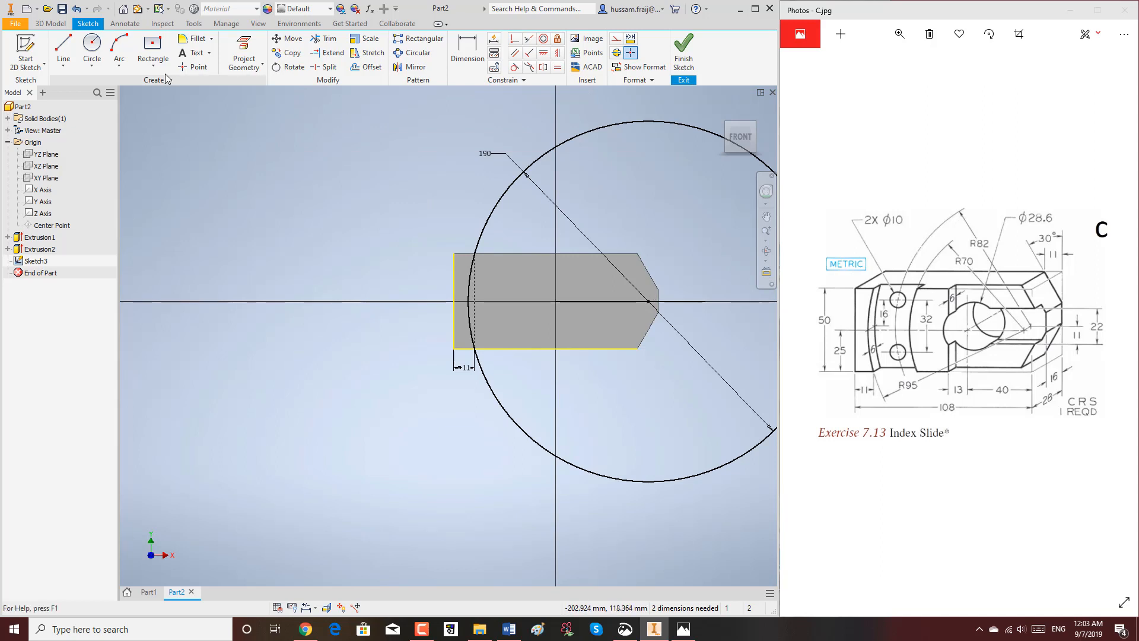
{"action": "left_click", "coordinate": [76, 8]}
{"action": "scroll", "coordinate": [522, 344], "scroll_direction": "down", "scroll_amount": 4}
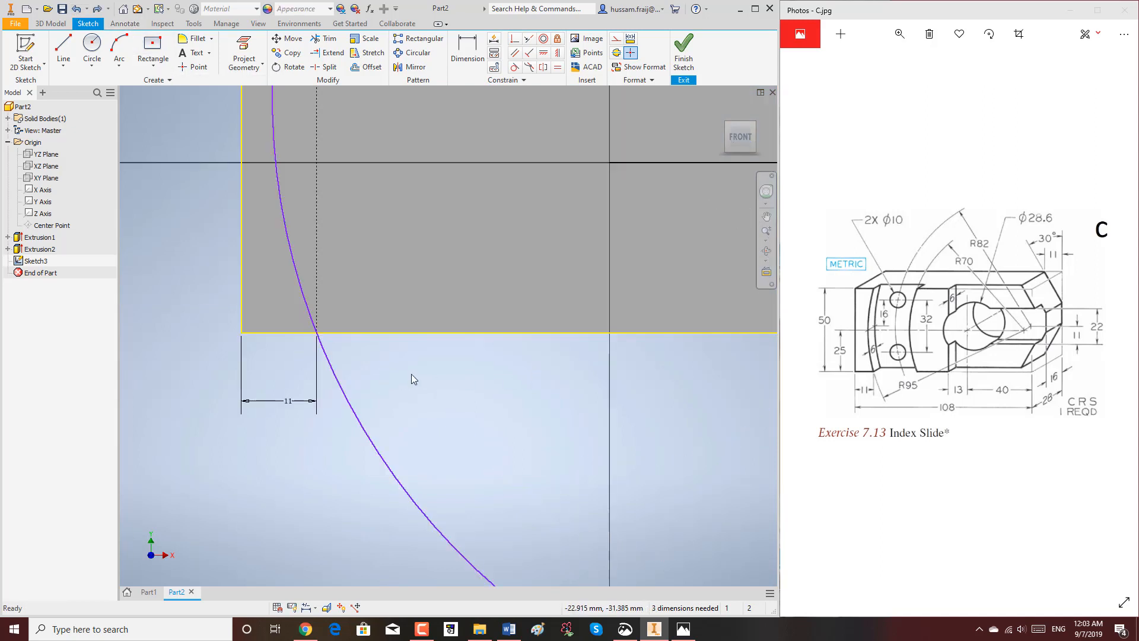
{"action": "scroll", "coordinate": [333, 348], "scroll_direction": "up", "scroll_amount": 2}
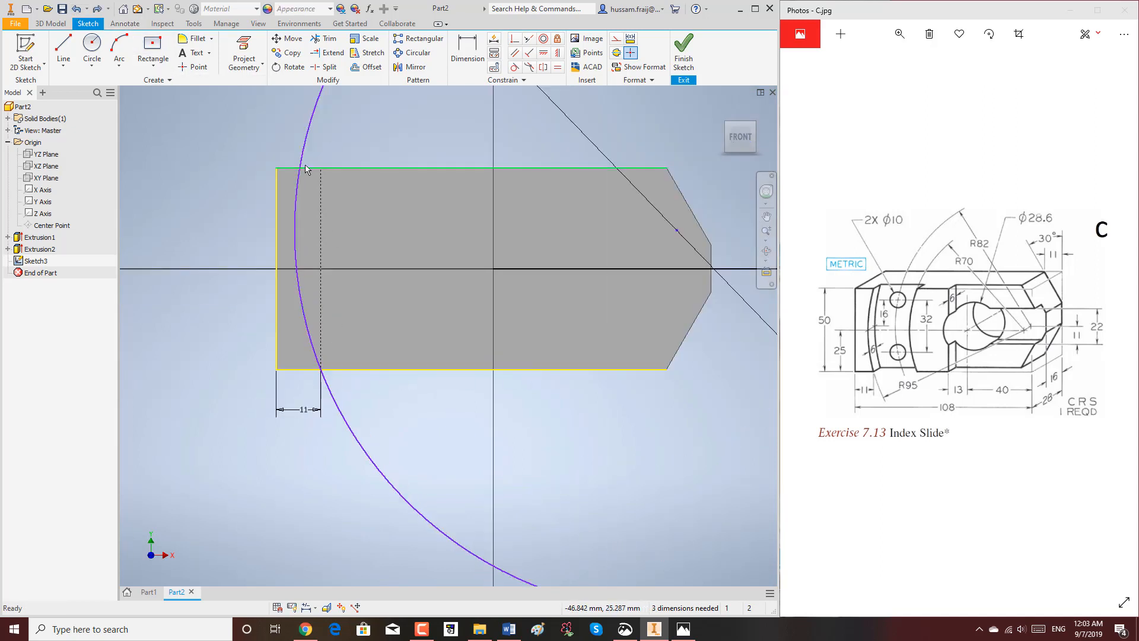
{"action": "scroll", "coordinate": [324, 215], "scroll_direction": "up", "scroll_amount": 2}
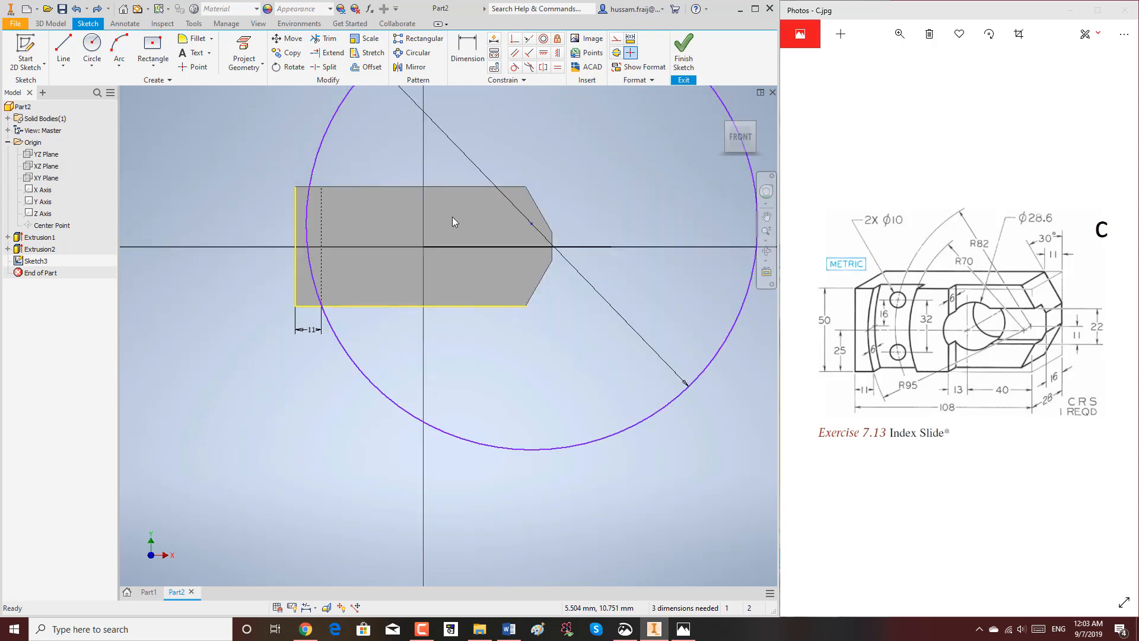
Constrain the 190 mm circle's center point coincident with the horizontal line through the origin
{"action": "left_click", "coordinate": [512, 40]}
{"action": "left_click", "coordinate": [529, 246]}
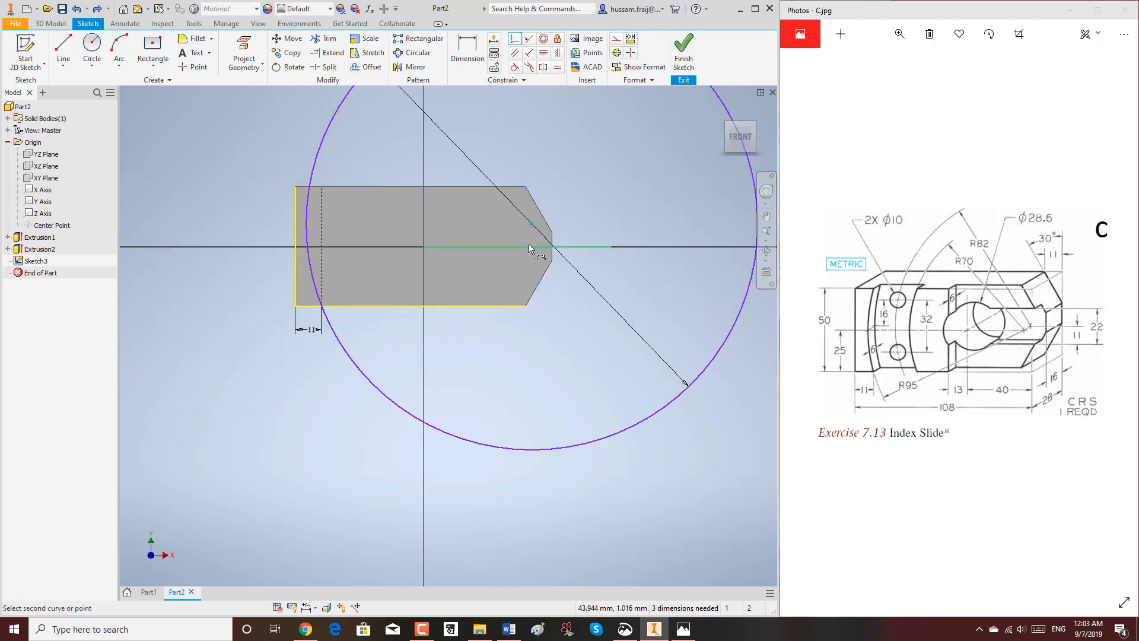
{"action": "left_click", "coordinate": [528, 245]}
{"action": "right_click", "coordinate": [591, 205]}
{"action": "left_click", "coordinate": [635, 203]}
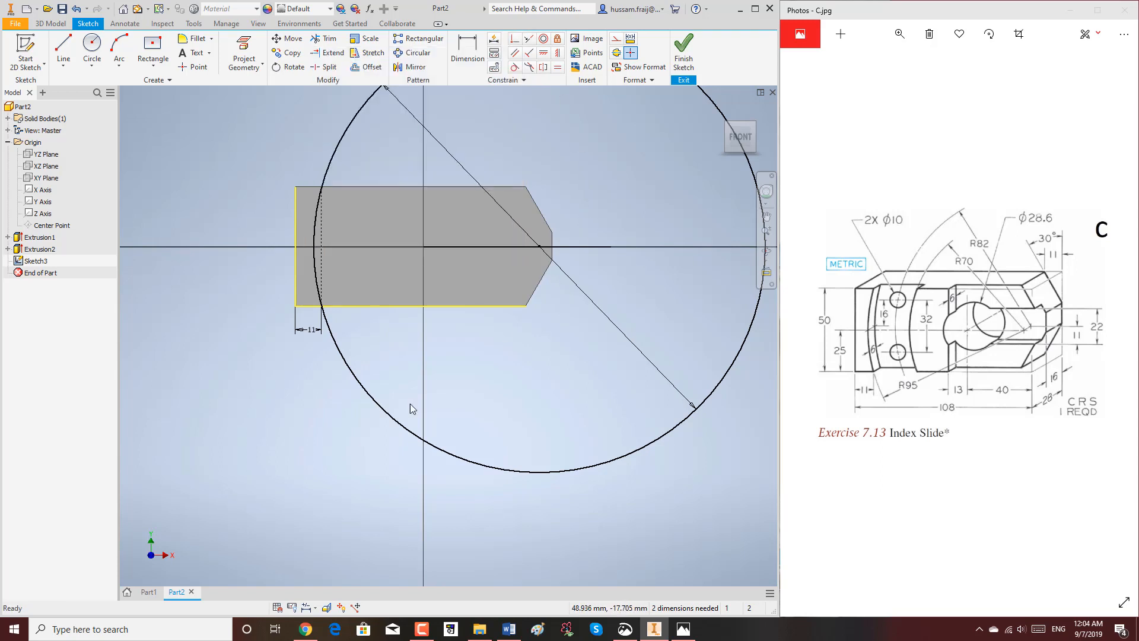
Draw a circle concentric with the 190 mm circle, with a diameter of 70*2 mm for the drawing's R70 arc
{"action": "scroll", "coordinate": [411, 404], "scroll_direction": "down", "scroll_amount": 3}
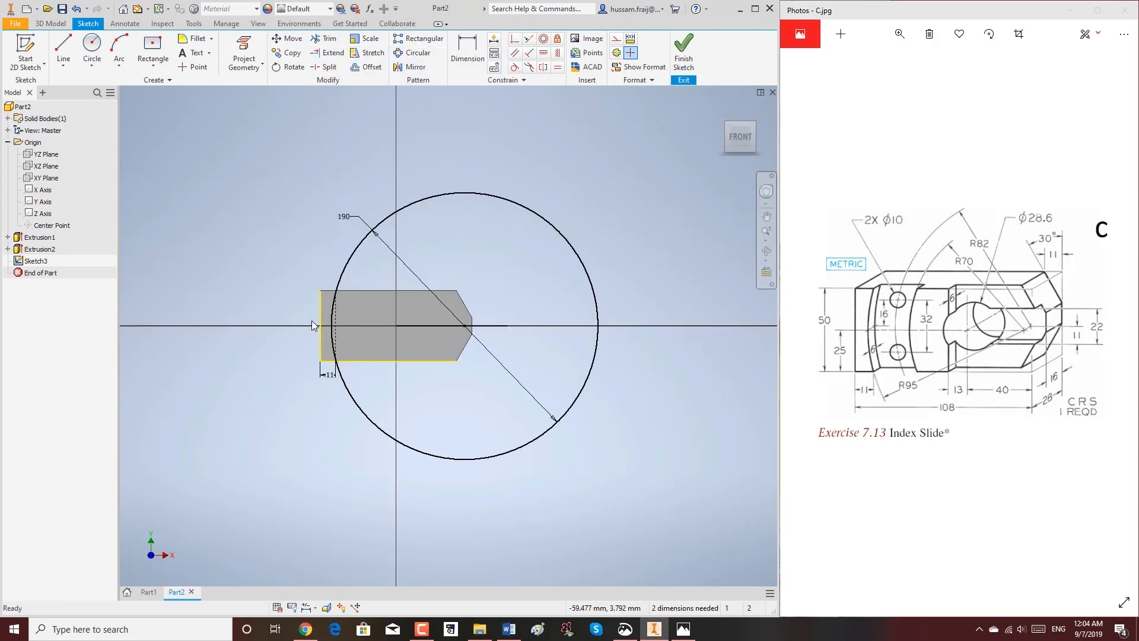
{"action": "scroll", "coordinate": [313, 323], "scroll_direction": "up", "scroll_amount": 3}
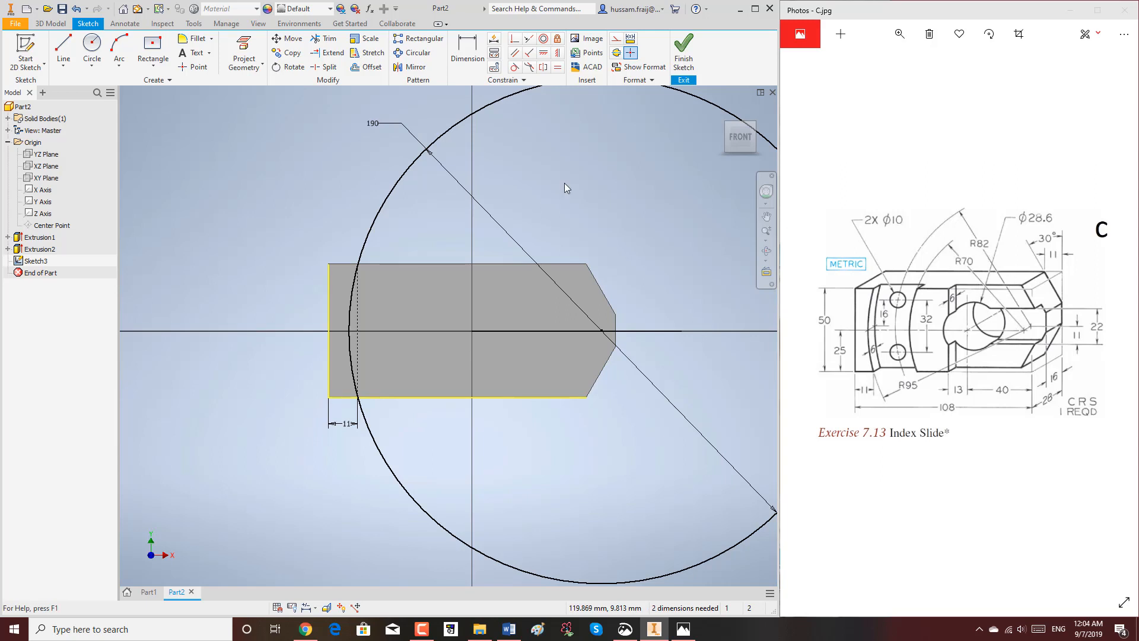
{"action": "left_click", "coordinate": [92, 48]}
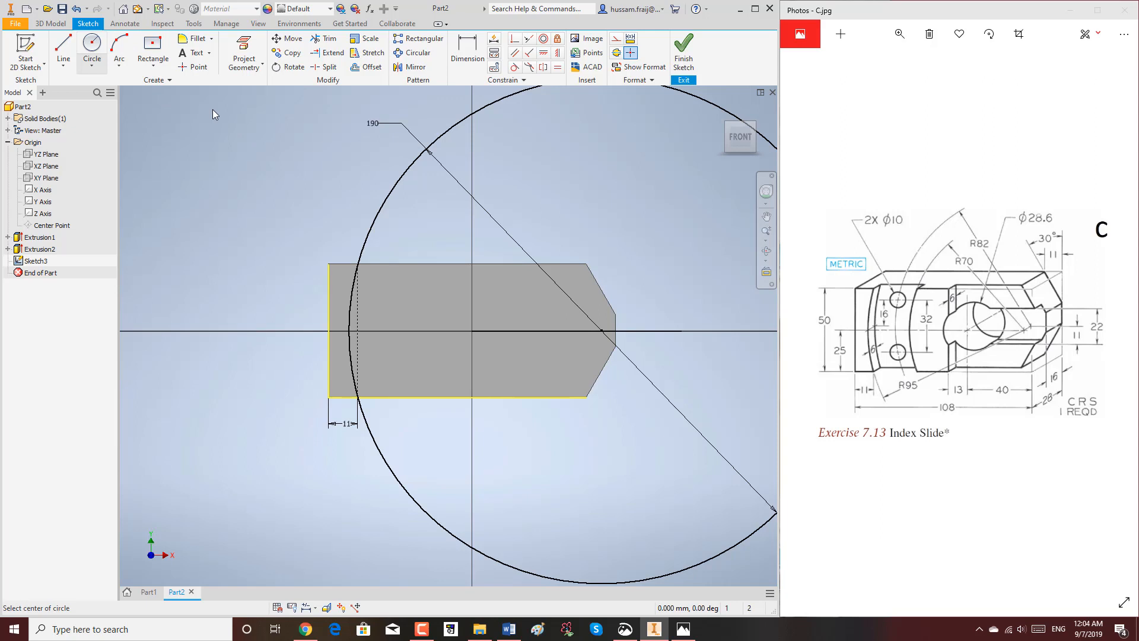
{"action": "left_click", "coordinate": [602, 331]}
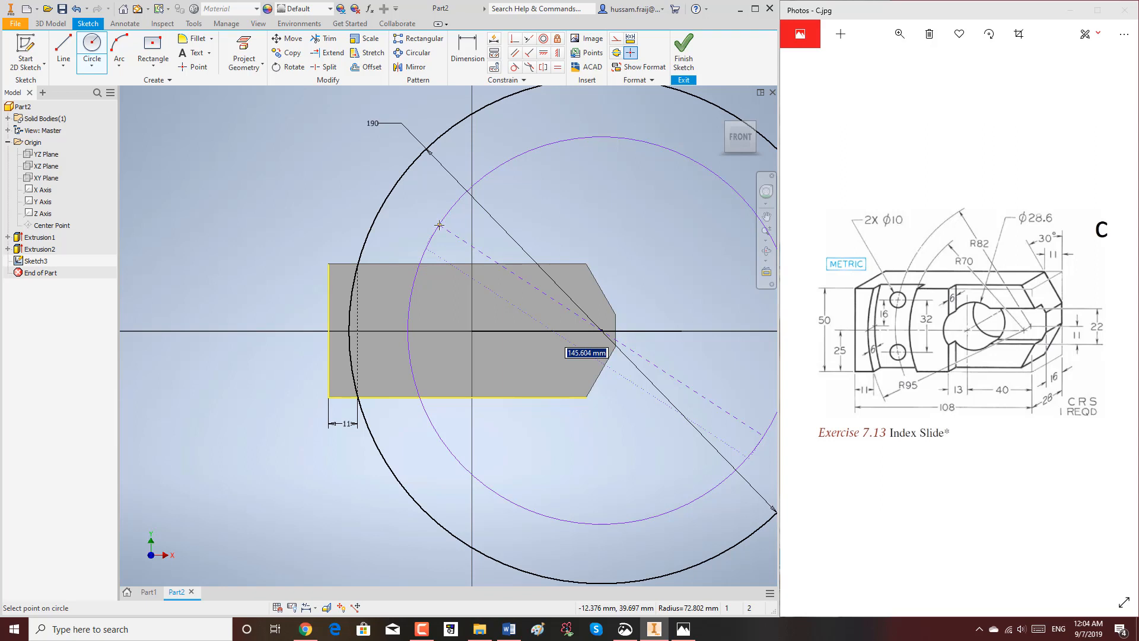
{"action": "type", "text": "70*2"}
{"action": "key", "text": "Return"}
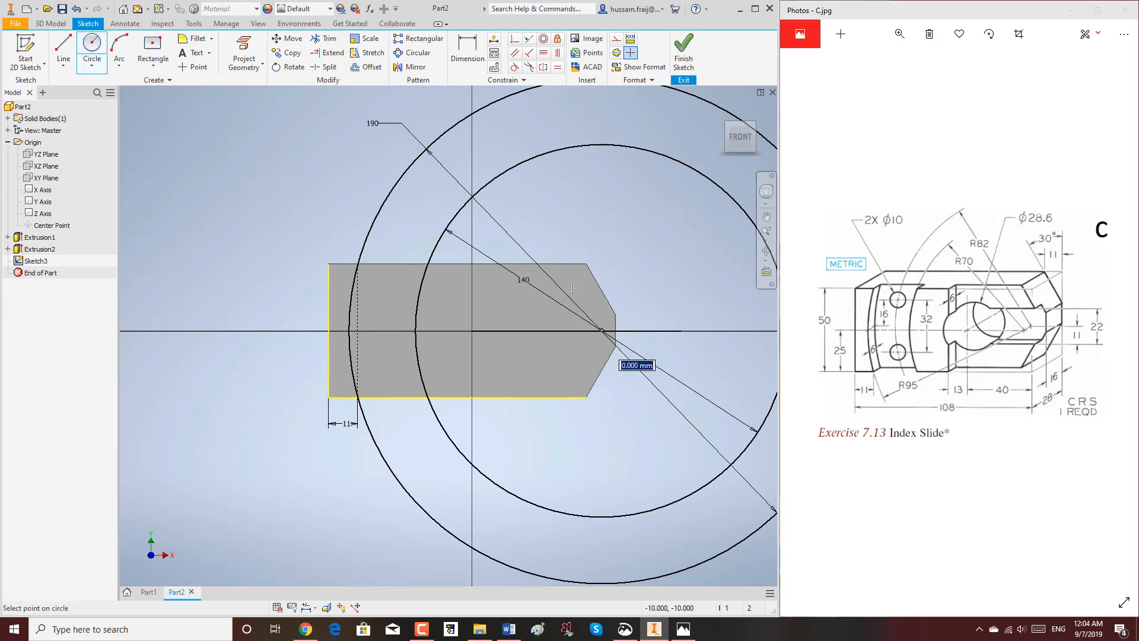
Draw another concentric circle with a diameter of 82*2 mm for the R82 arc and convert it to construction geometry
{"action": "left_click", "coordinate": [605, 331]}
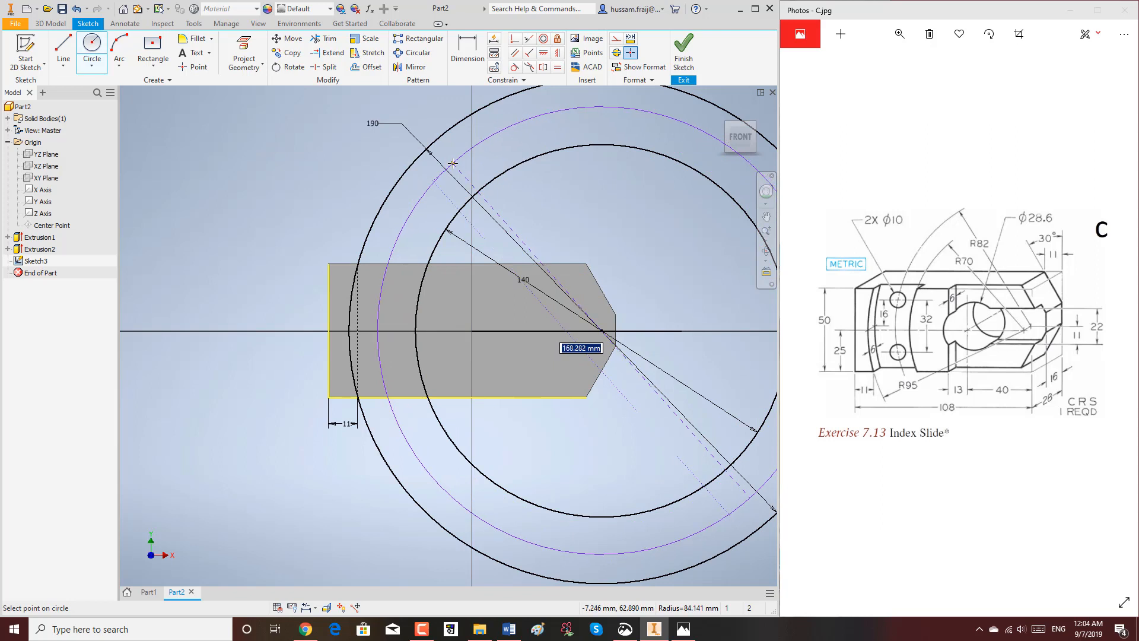
{"action": "type", "text": "82*2"}
{"action": "key", "text": "Return"}
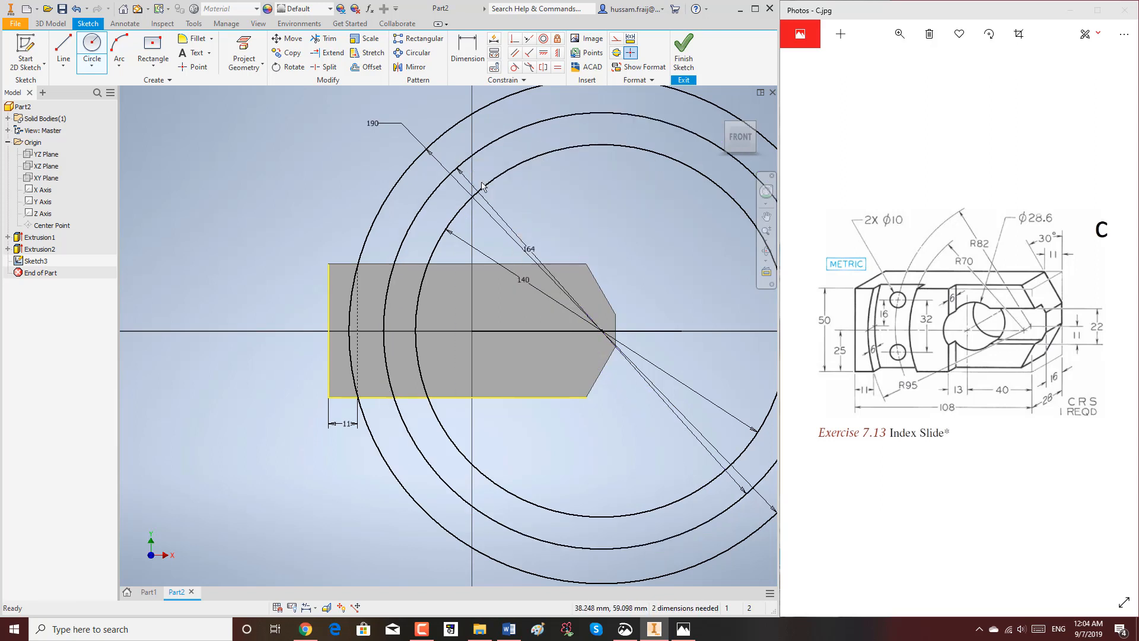
{"action": "key", "text": "Escape"}
{"action": "left_click", "coordinate": [439, 185]}
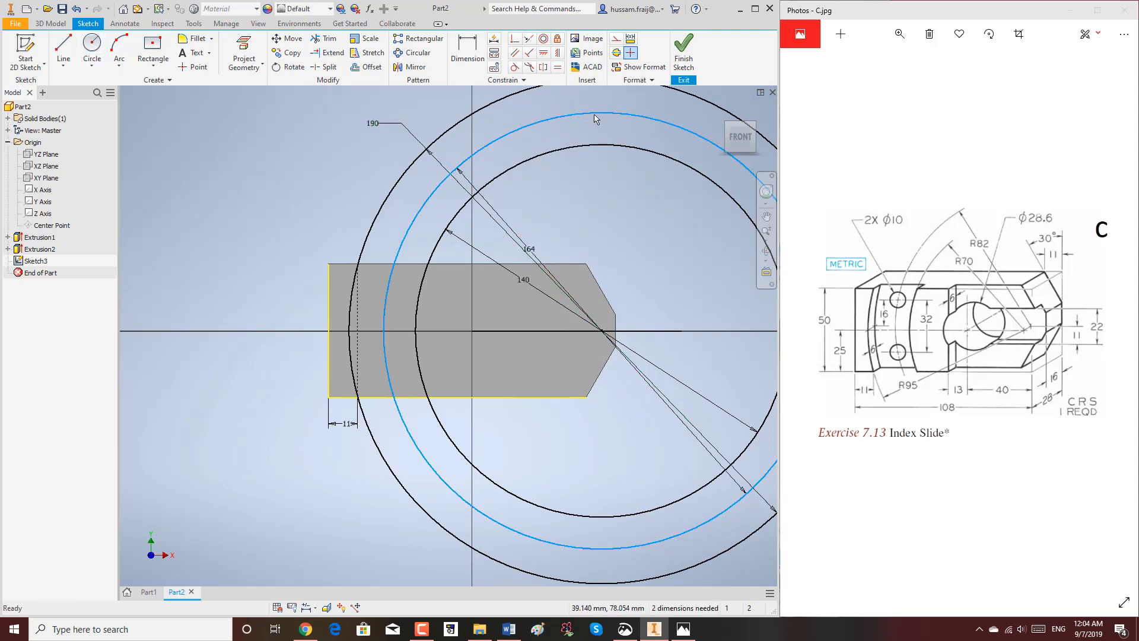
{"action": "left_click", "coordinate": [617, 39]}
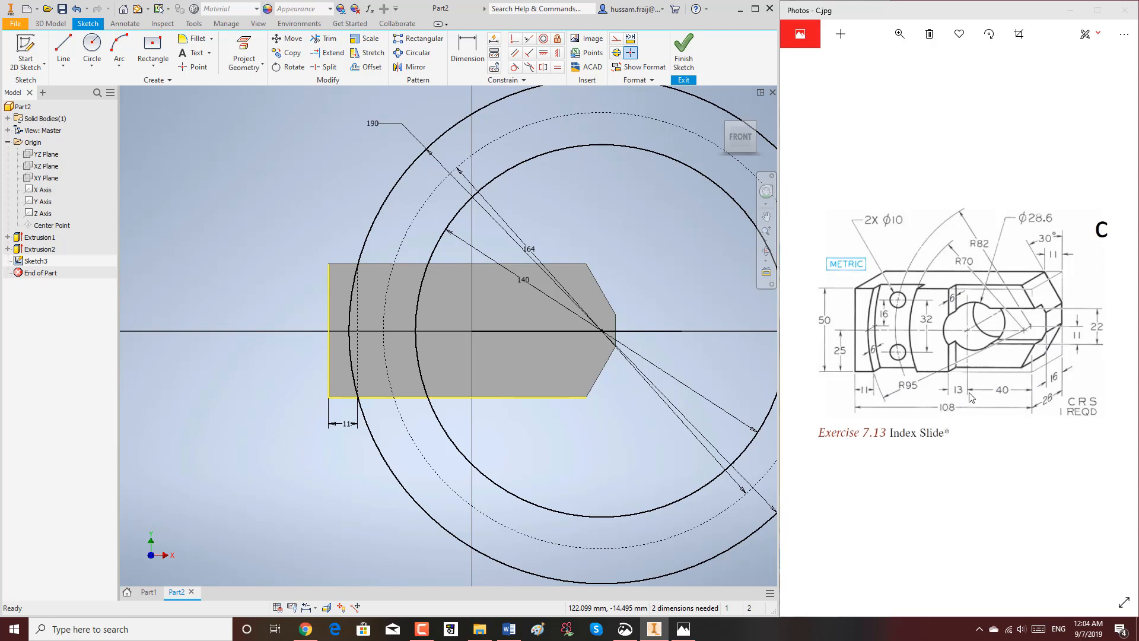
Draw a 50 mm vertical line from the block's upper edge to its lower edge, slightly left of the origin
{"action": "left_click", "coordinate": [64, 42]}
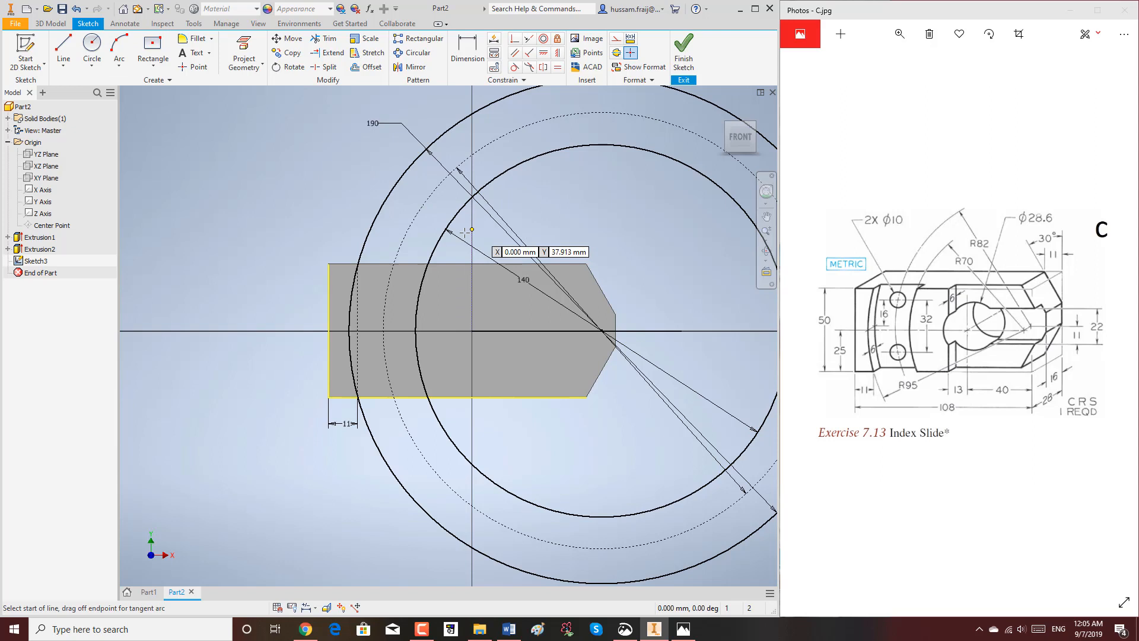
{"action": "left_click", "coordinate": [465, 264]}
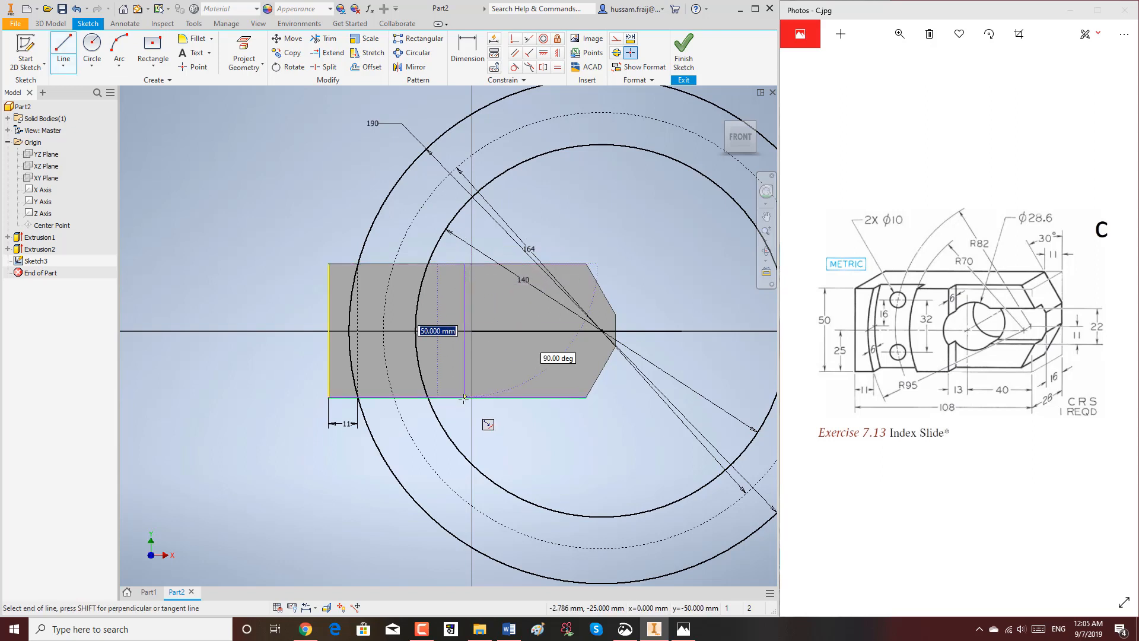
{"action": "left_click", "coordinate": [464, 397]}
{"action": "right_click", "coordinate": [599, 279]}
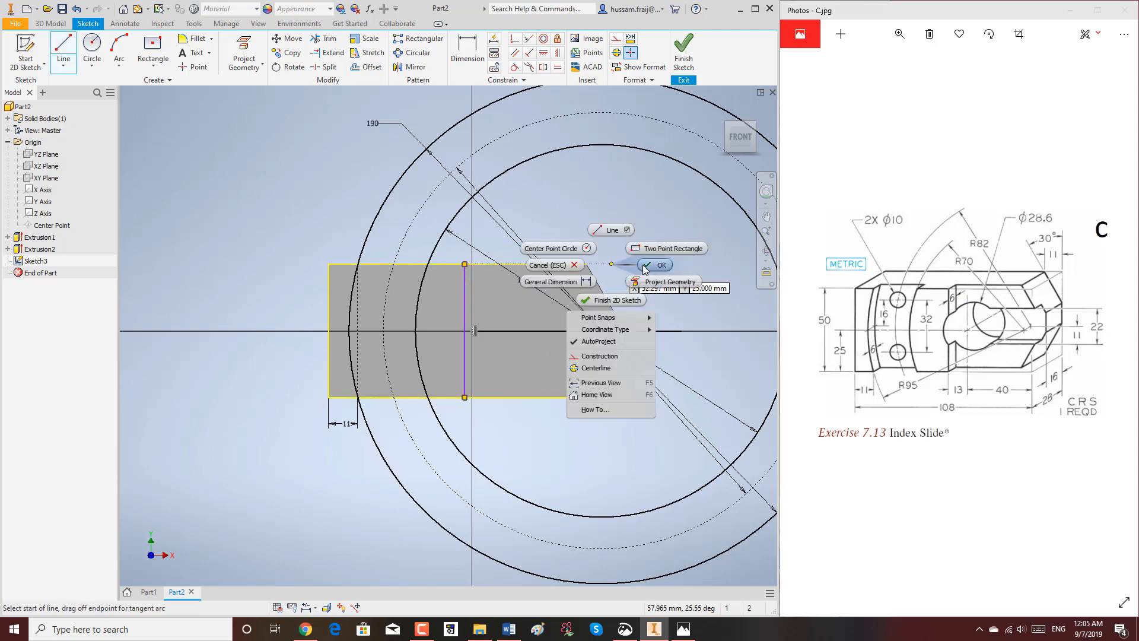
{"action": "left_click", "coordinate": [628, 265]}
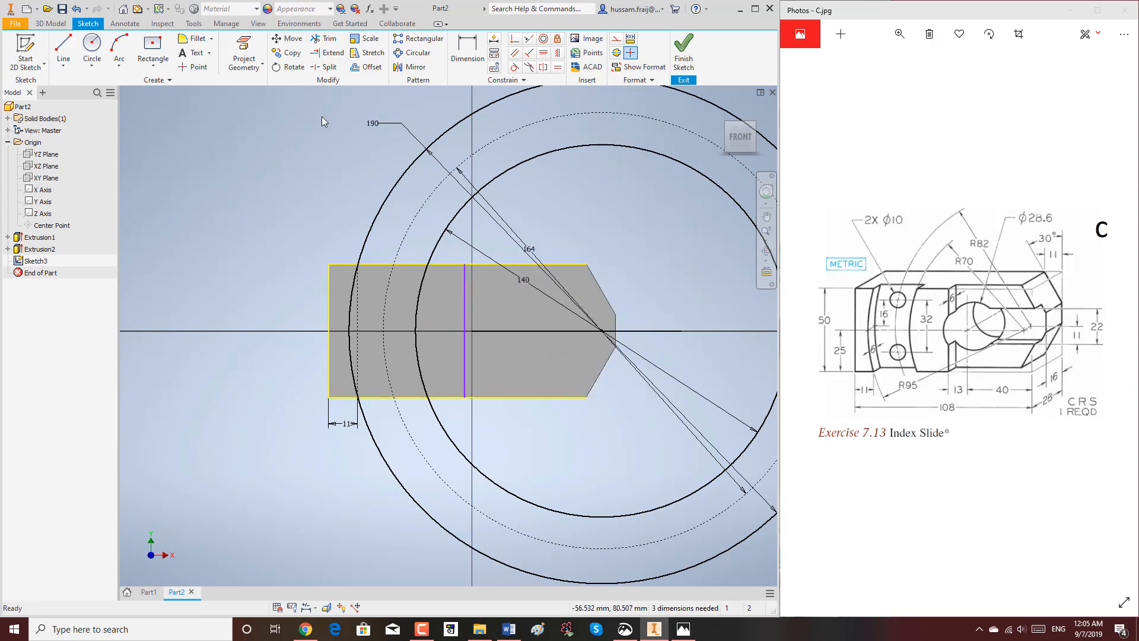
Dimension the vertical line's distance from the block's short right edge as 40+13 mm
{"action": "left_click", "coordinate": [468, 46]}
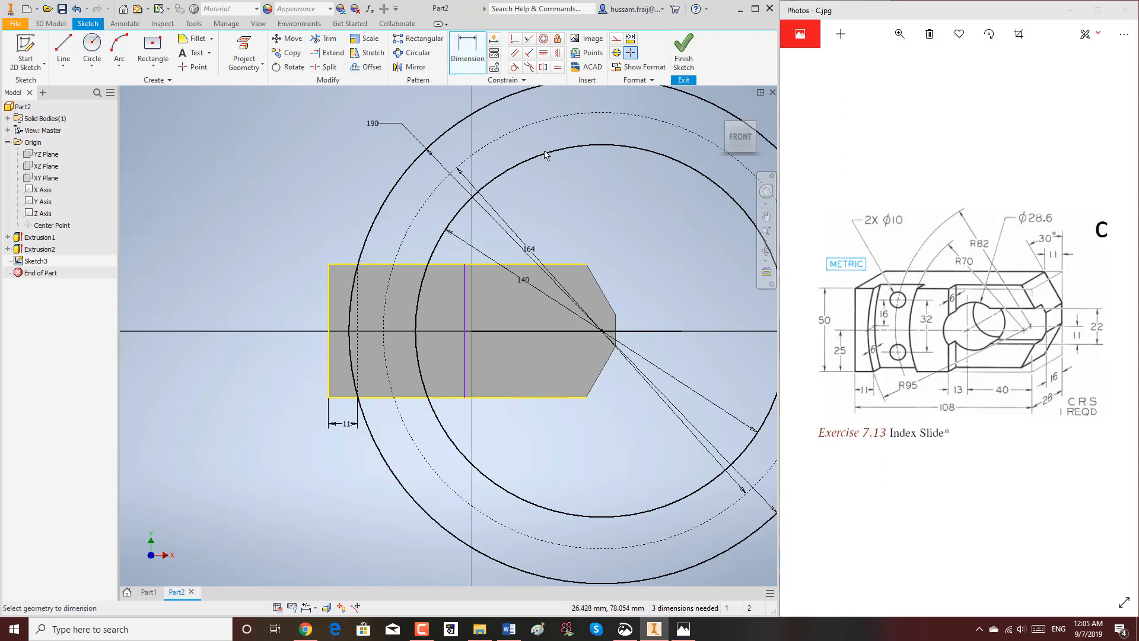
{"action": "left_click", "coordinate": [616, 326]}
{"action": "left_click", "coordinate": [464, 353]}
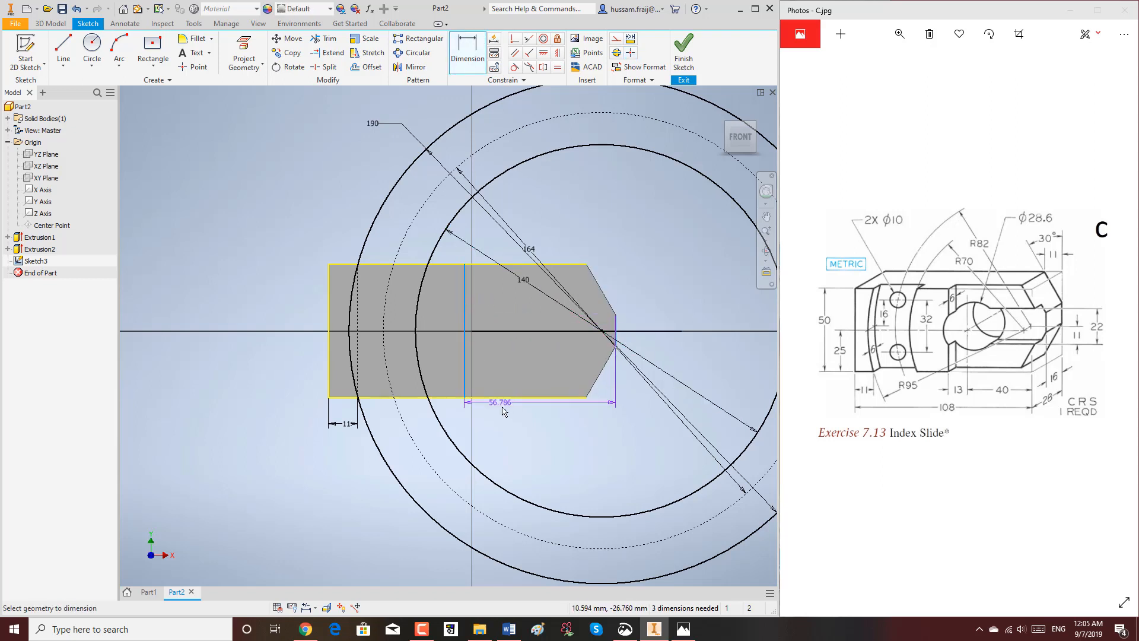
{"action": "left_click", "coordinate": [503, 415]}
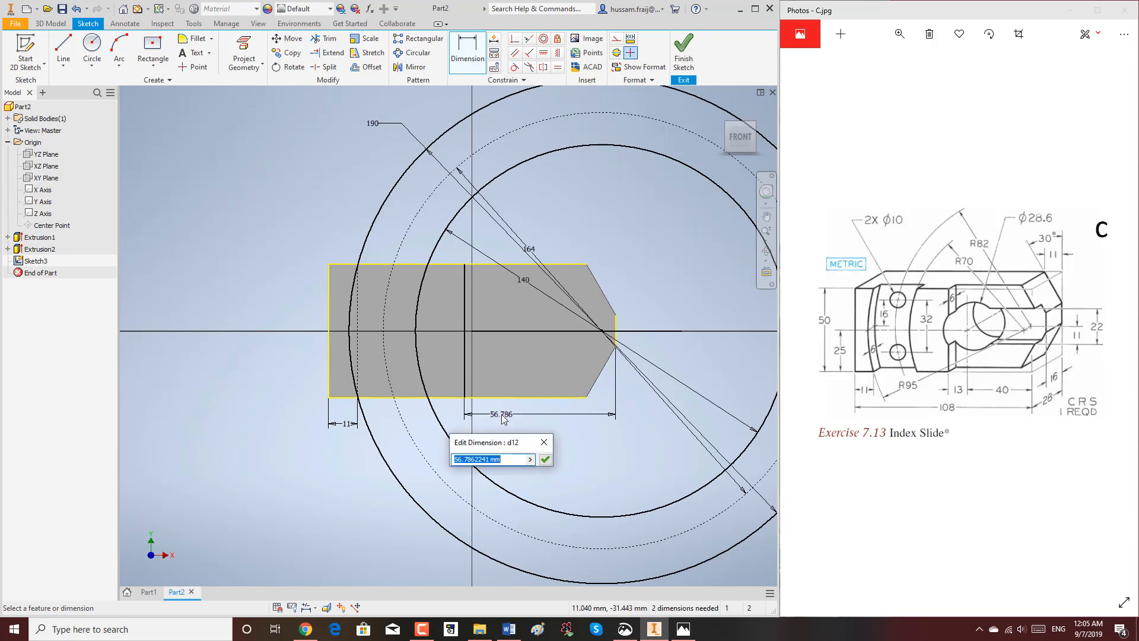
{"action": "type", "text": "40+13"}
{"action": "key", "text": "Return"}
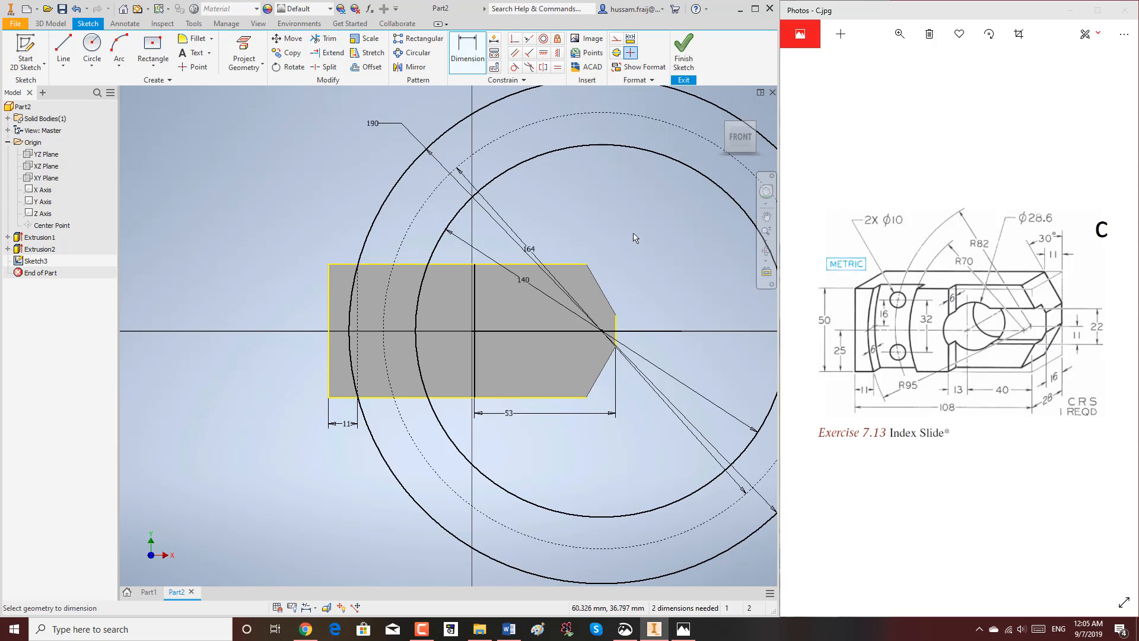
{"action": "right_click", "coordinate": [634, 237]}
{"action": "left_click", "coordinate": [662, 231]}
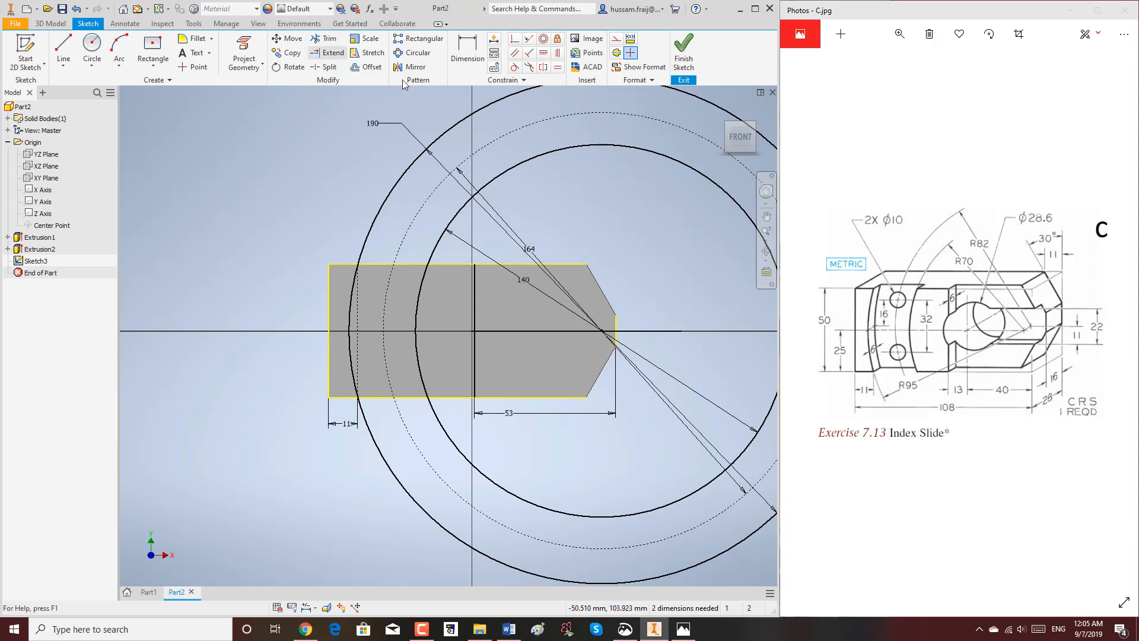
Extend both ends of the vertical line to meet the 140 mm circle
{"action": "left_click", "coordinate": [327, 52]}
{"action": "left_click", "coordinate": [476, 276]}
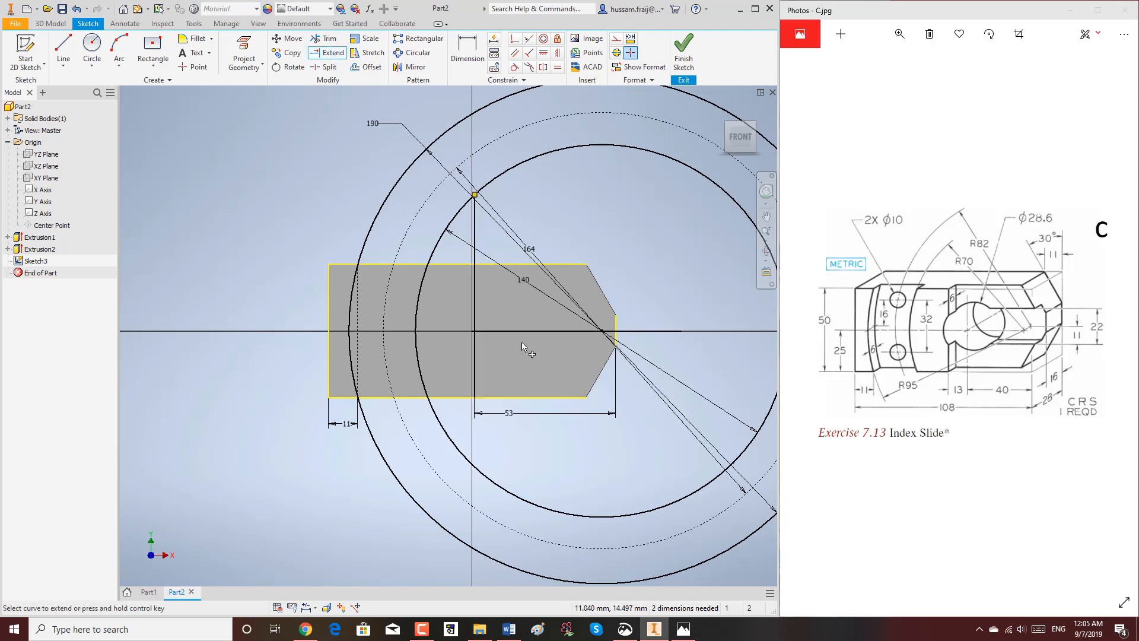
{"action": "left_click", "coordinate": [480, 387]}
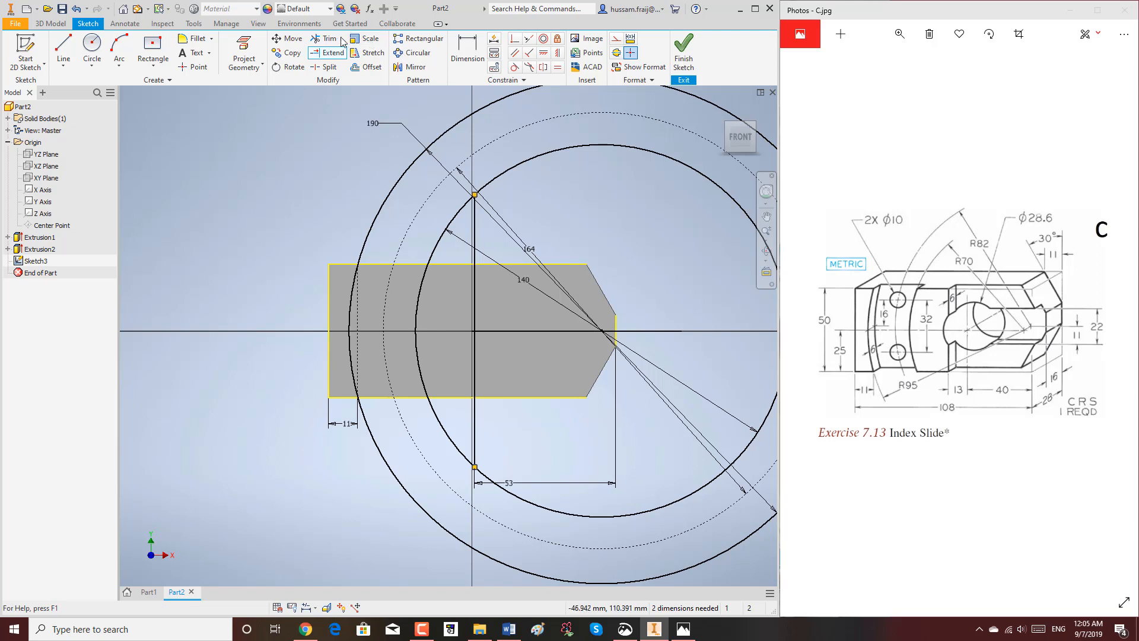
Draw two slanted lines across the 190 mm and 140 mm circles, one above the block and one below it
{"action": "left_click", "coordinate": [64, 46]}
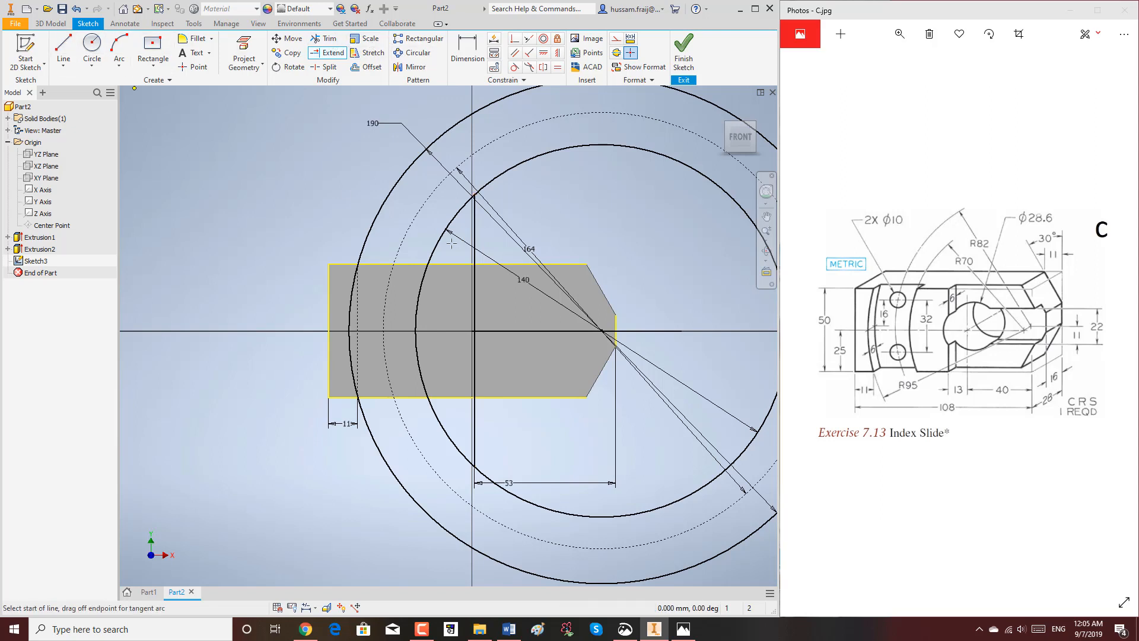
{"action": "left_click", "coordinate": [333, 235]}
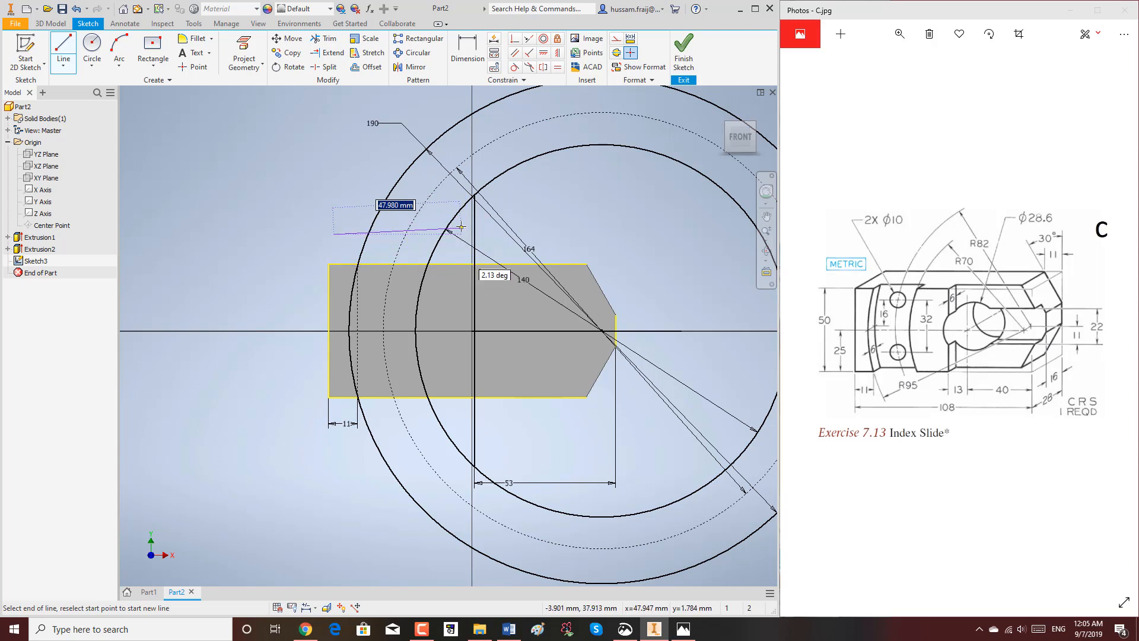
{"action": "left_click", "coordinate": [461, 226]}
{"action": "right_click", "coordinate": [471, 359]}
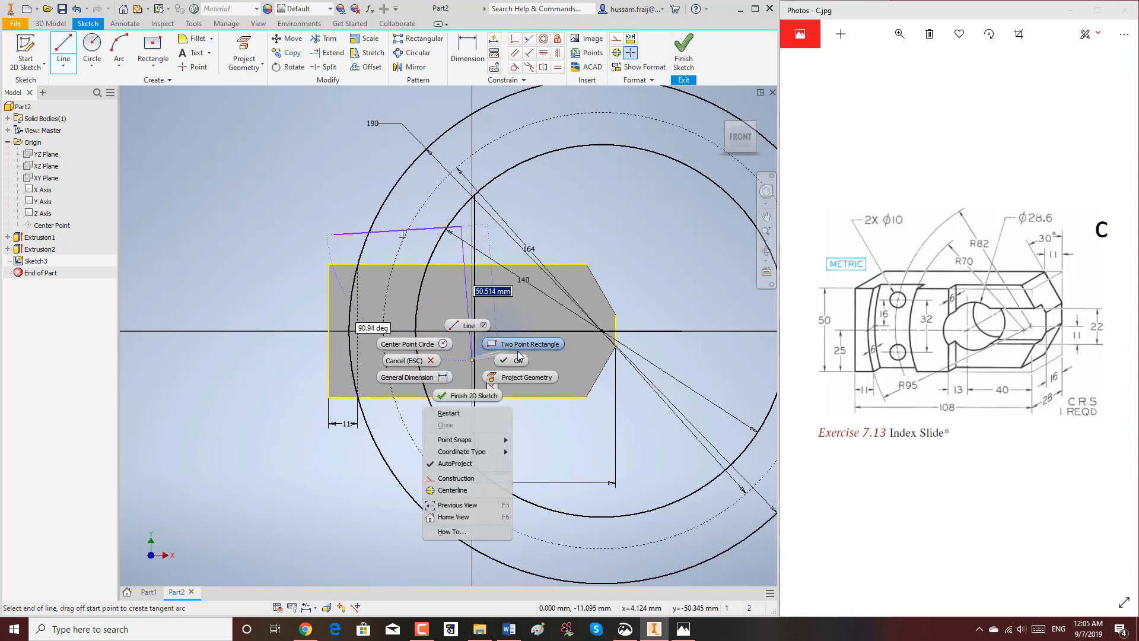
{"action": "left_click", "coordinate": [517, 357]}
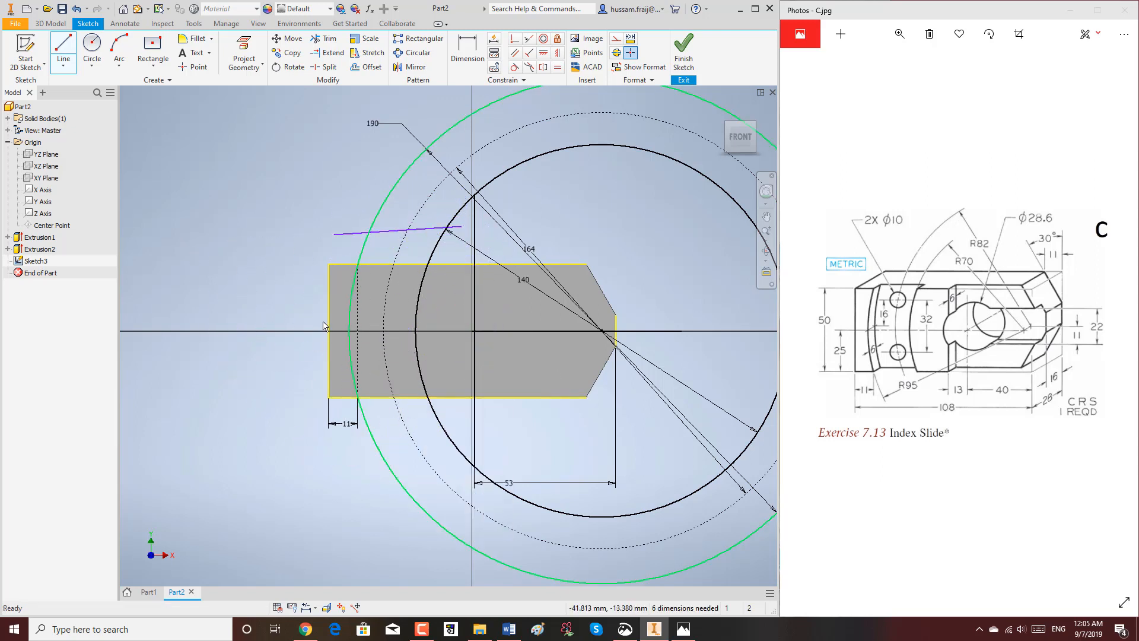
{"action": "left_click", "coordinate": [351, 454]}
{"action": "right_click", "coordinate": [548, 419]}
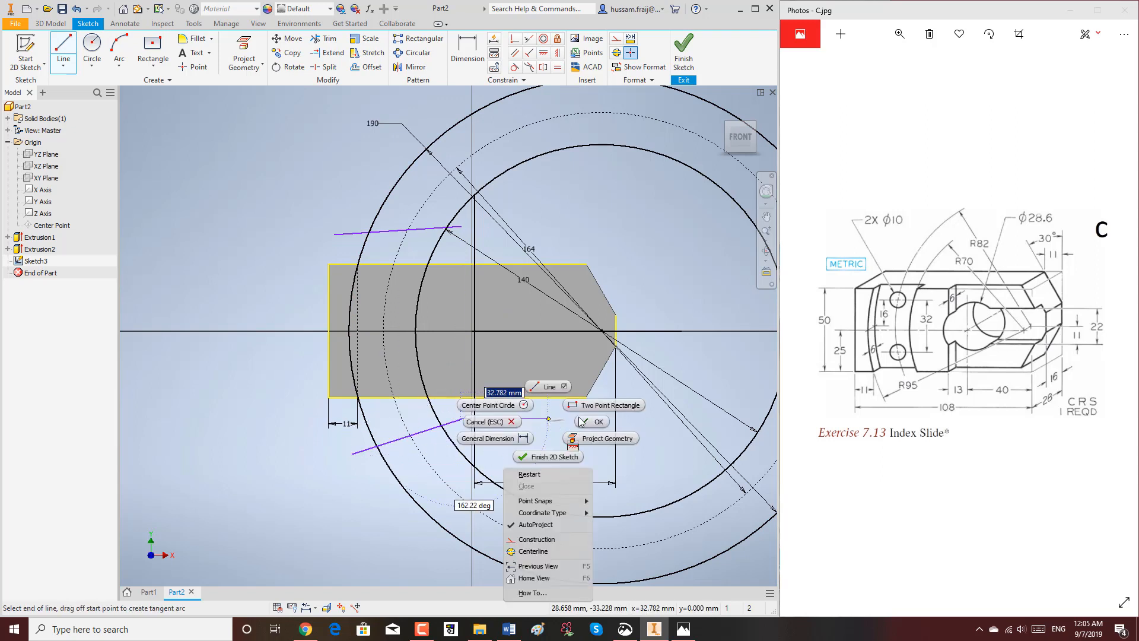
{"action": "left_click", "coordinate": [581, 421]}
{"action": "key", "text": "Escape"}
Trim the circles and line overhangs into a closed band between the 190 mm and 140 mm arcs, and finish the sketch
{"action": "left_click", "coordinate": [326, 39]}
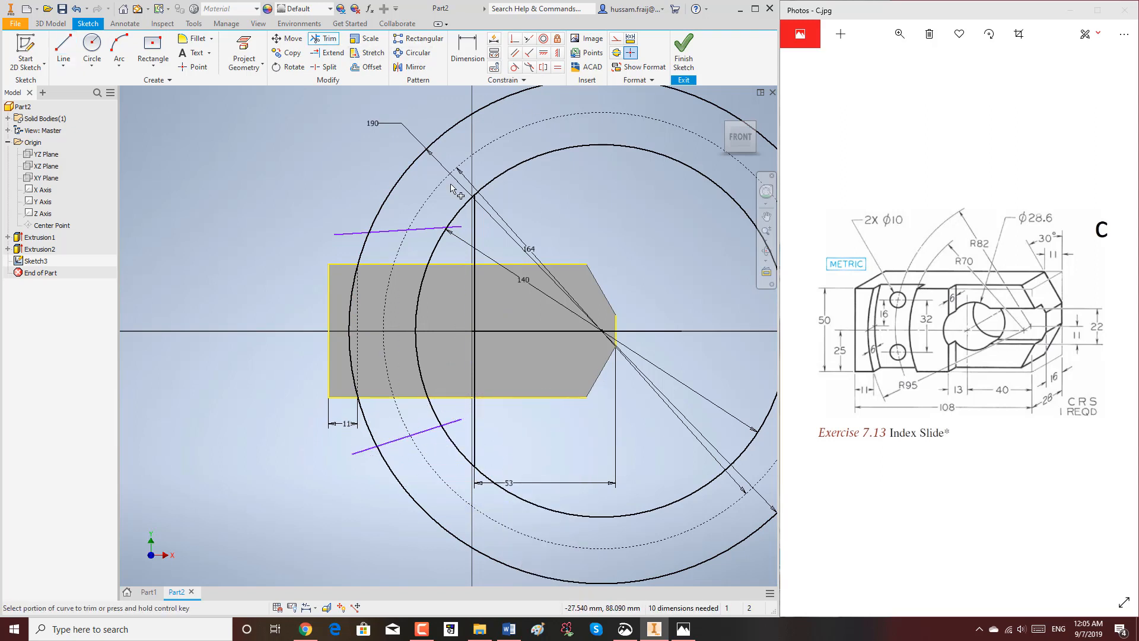
{"action": "left_click", "coordinate": [402, 177]}
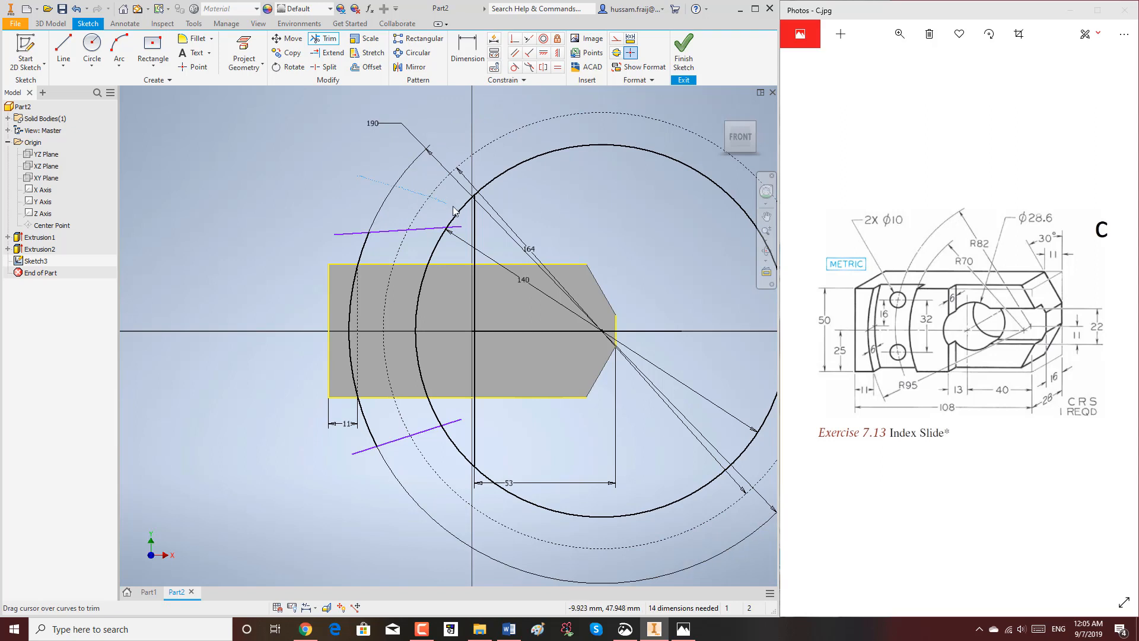
{"action": "left_click", "coordinate": [461, 209]}
{"action": "left_click", "coordinate": [348, 233]}
{"action": "left_click", "coordinate": [454, 226]}
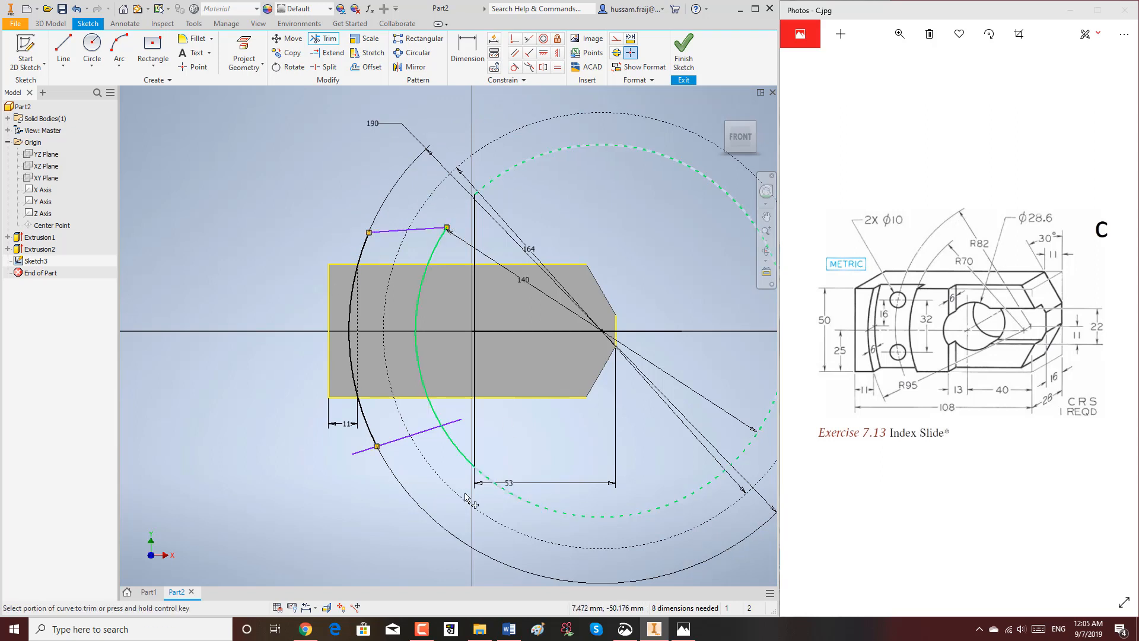
{"action": "left_click_drag", "start_coordinate": [359, 446], "coordinate": [368, 458]}
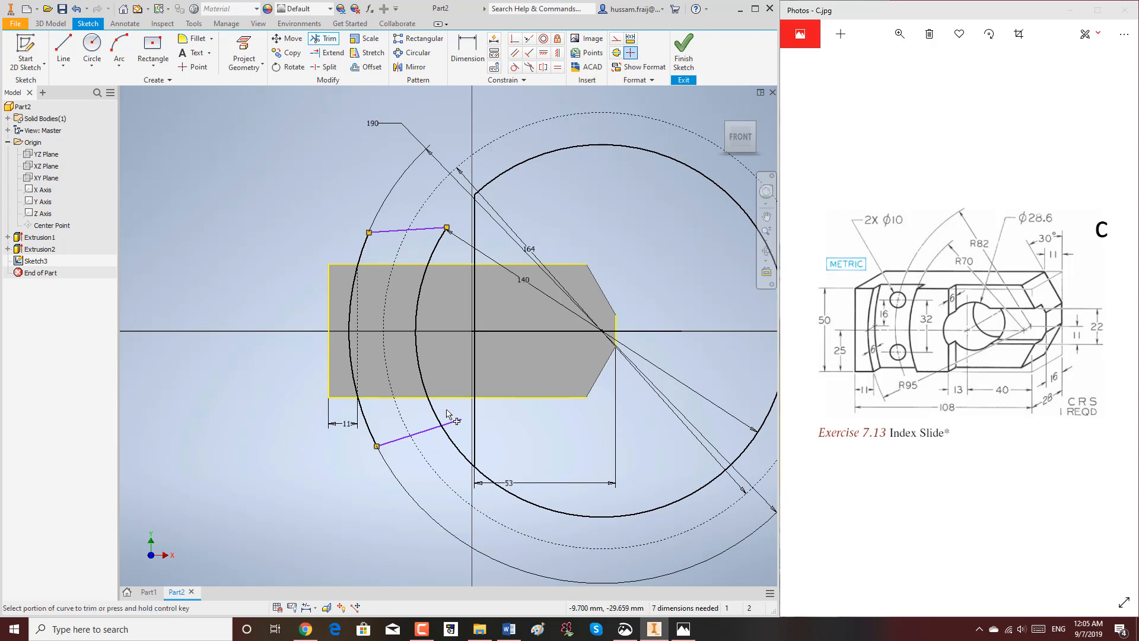
{"action": "left_click_drag", "start_coordinate": [446, 409], "coordinate": [449, 442]}
{"action": "scroll", "coordinate": [446, 386], "scroll_direction": "down", "scroll_amount": 2}
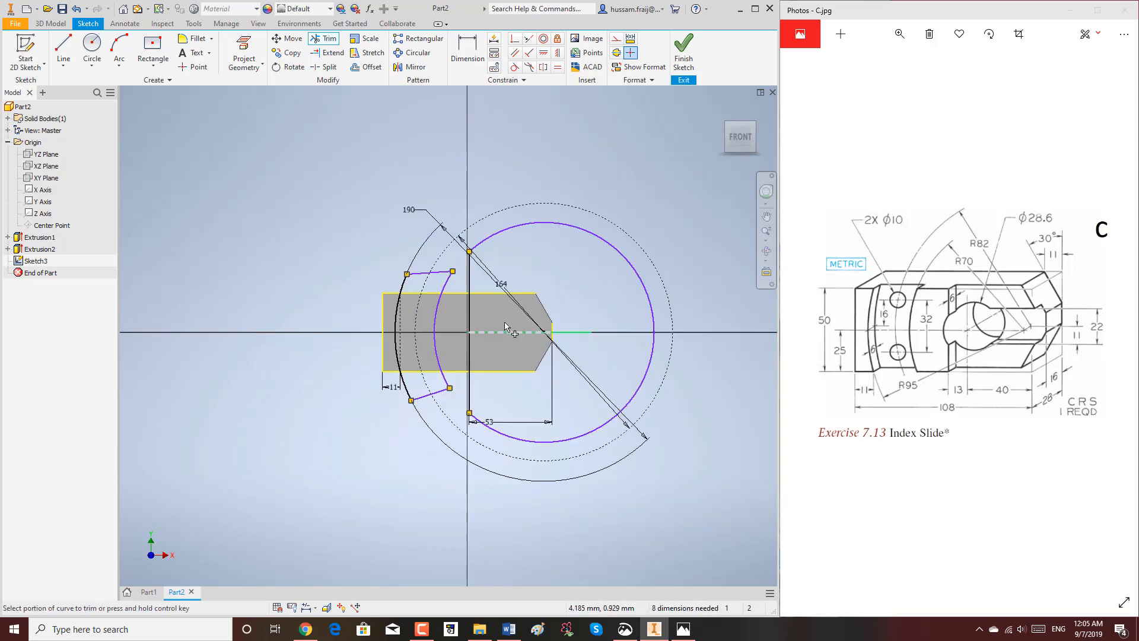
{"action": "scroll", "coordinate": [608, 280], "scroll_direction": "up", "scroll_amount": 3}
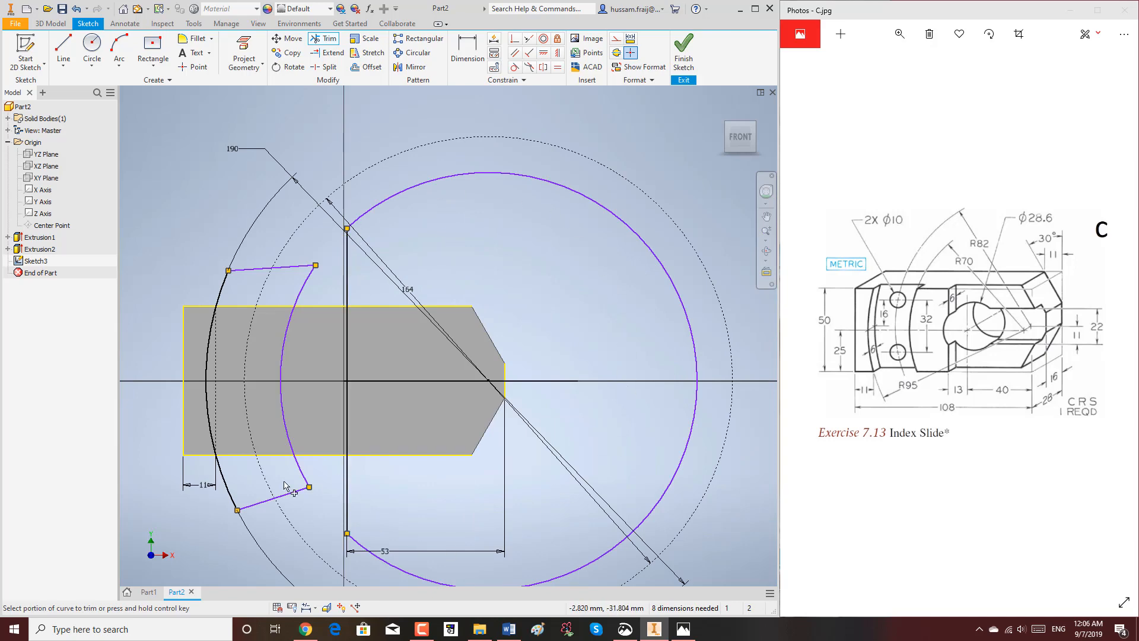
{"action": "left_click", "coordinate": [683, 51]}
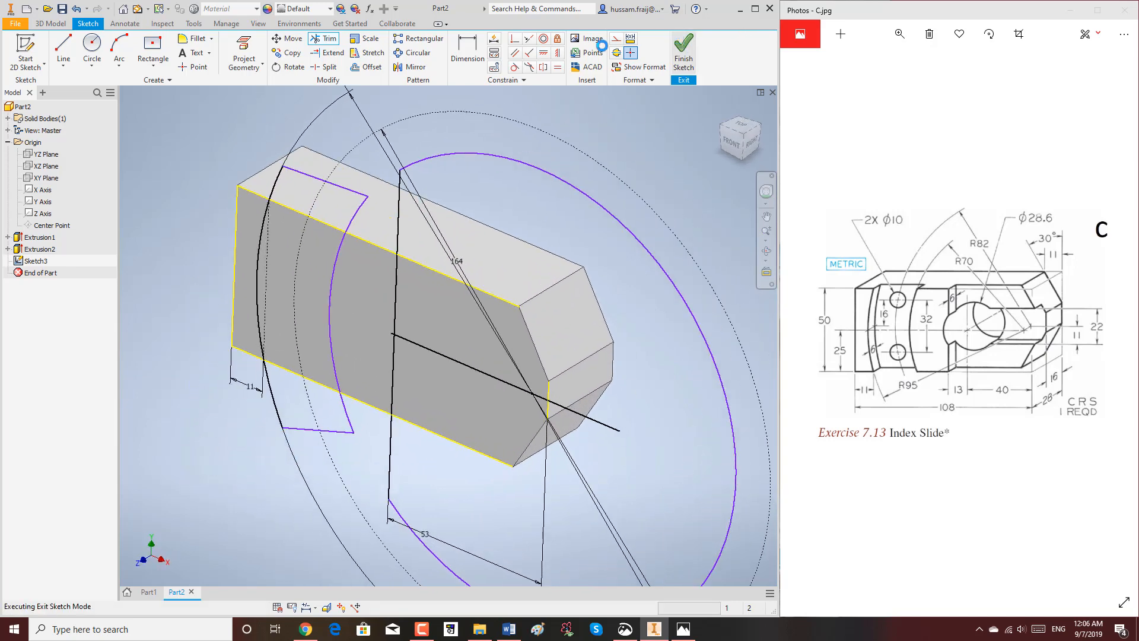
Extrude-cut the curved band and the large circular area beyond the vertical line 6 mm deep into the front face
{"action": "left_click", "coordinate": [64, 53]}
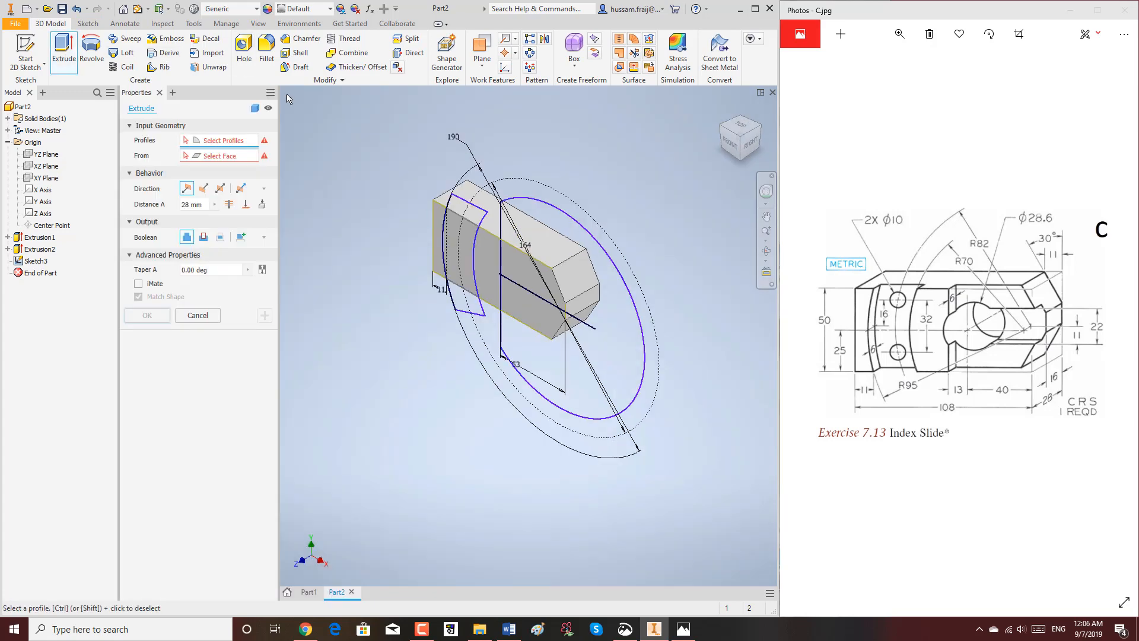
{"action": "left_click", "coordinate": [459, 200]}
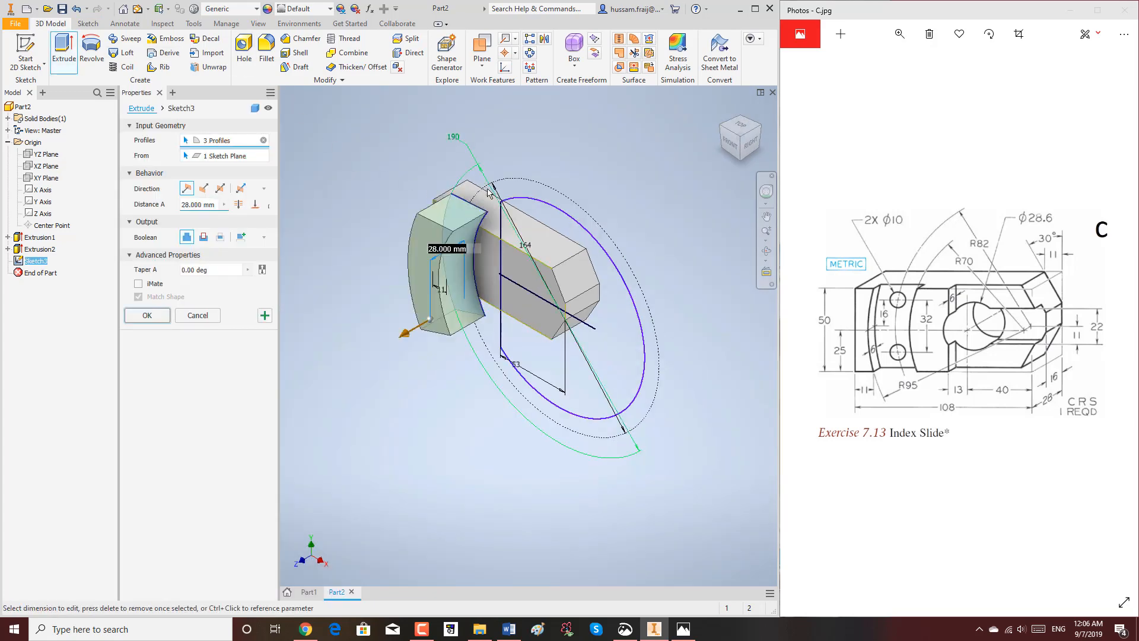
{"action": "left_click", "coordinate": [524, 203]}
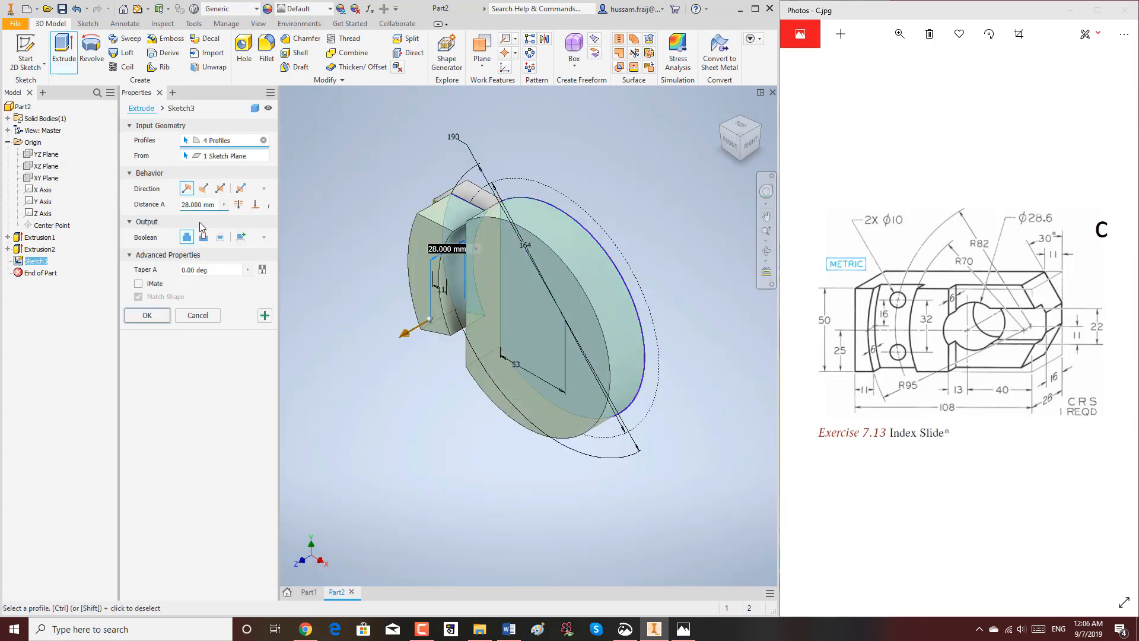
{"action": "left_click", "coordinate": [203, 236]}
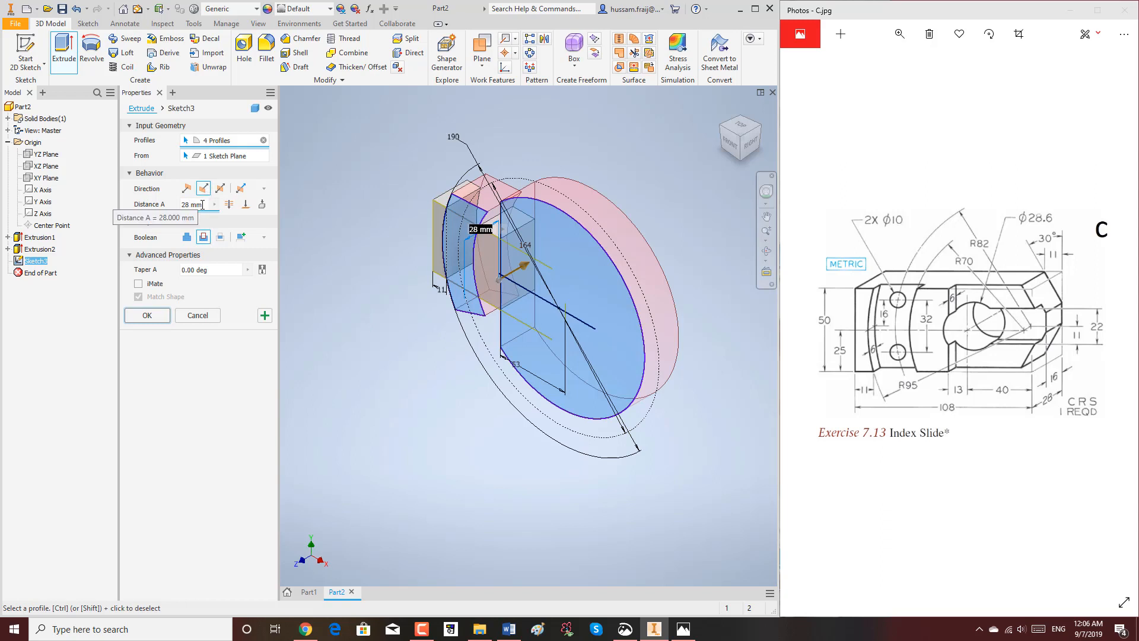
{"action": "left_click_drag", "start_coordinate": [203, 204], "coordinate": [173, 204]}
{"action": "type", "text": "6"}
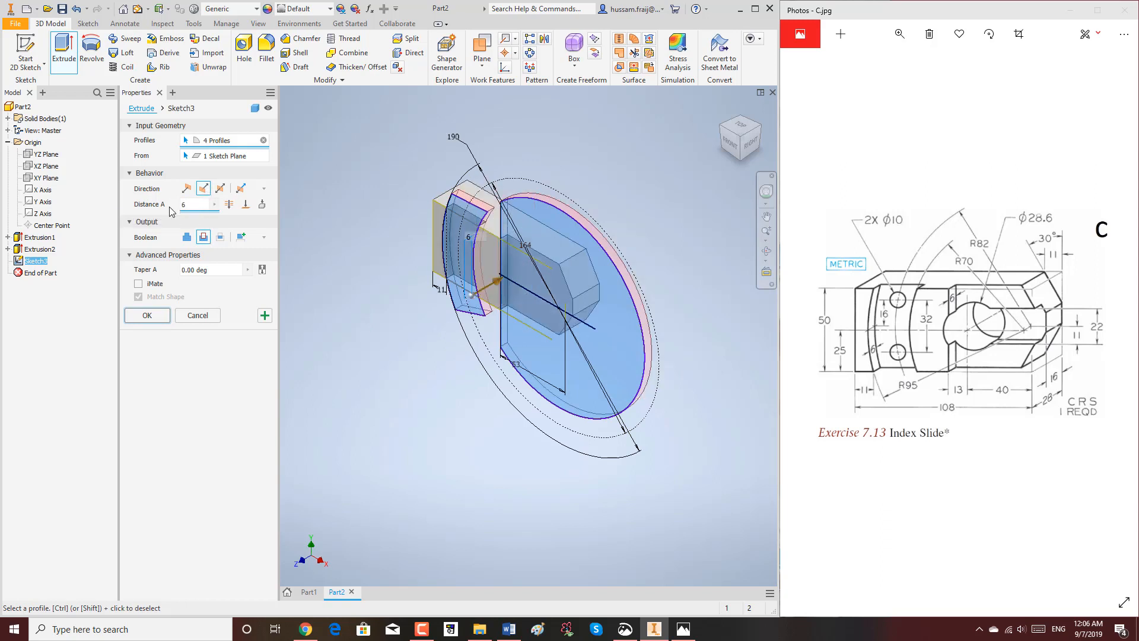
{"action": "left_click", "coordinate": [147, 316]}
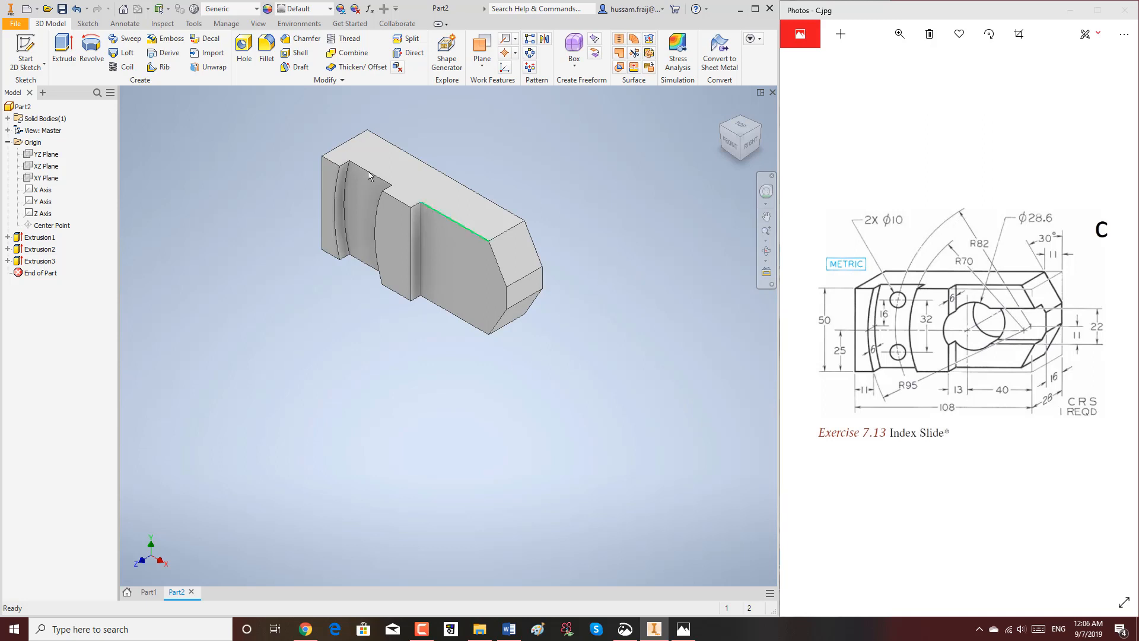
Start a sketch on the recessed front face near the pointed end and draw a circle about 19 mm in diameter on the horizontal axis
{"action": "scroll", "coordinate": [267, 155], "scroll_direction": "up", "scroll_amount": 3}
{"action": "scroll", "coordinate": [522, 202], "scroll_direction": "up", "scroll_amount": 2}
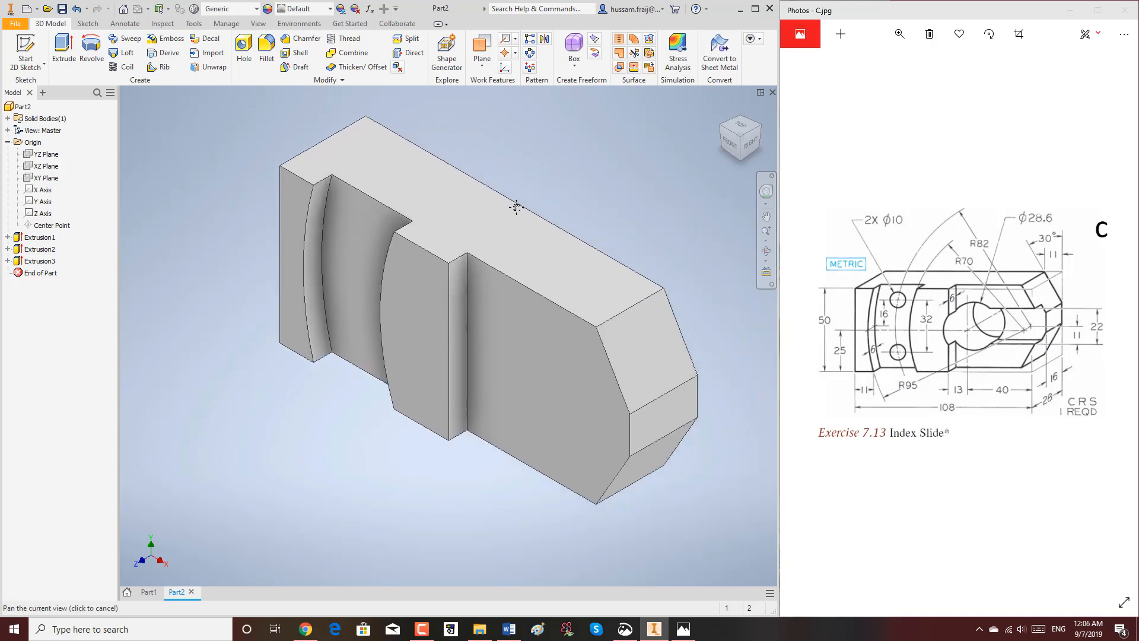
{"action": "left_click", "coordinate": [44, 64]}
{"action": "left_click", "coordinate": [33, 90]}
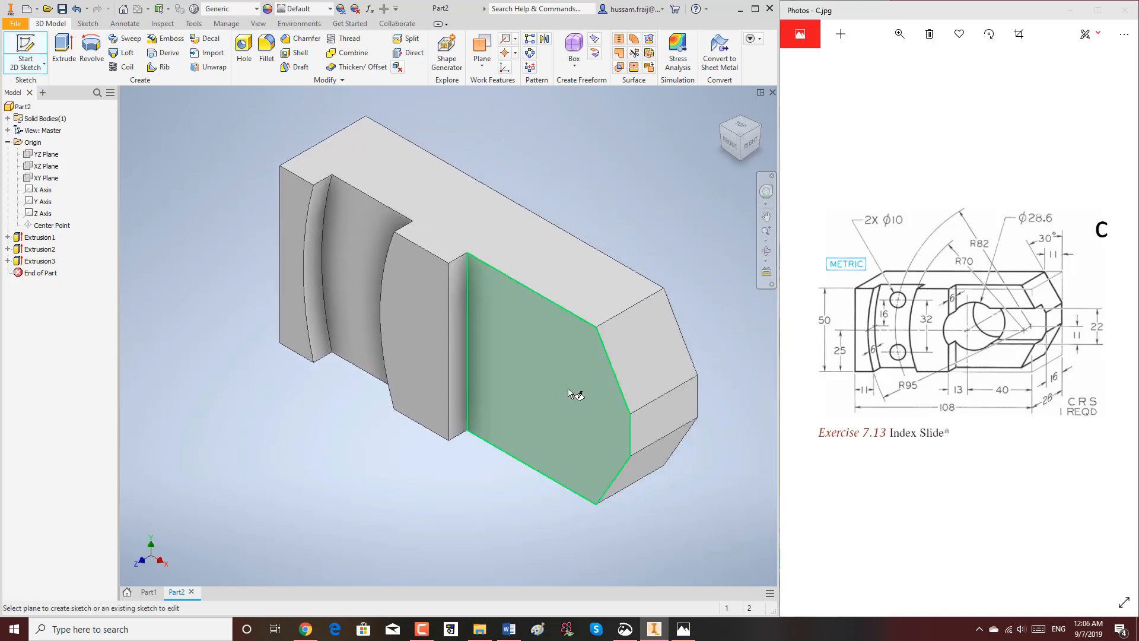
{"action": "left_click", "coordinate": [561, 386]}
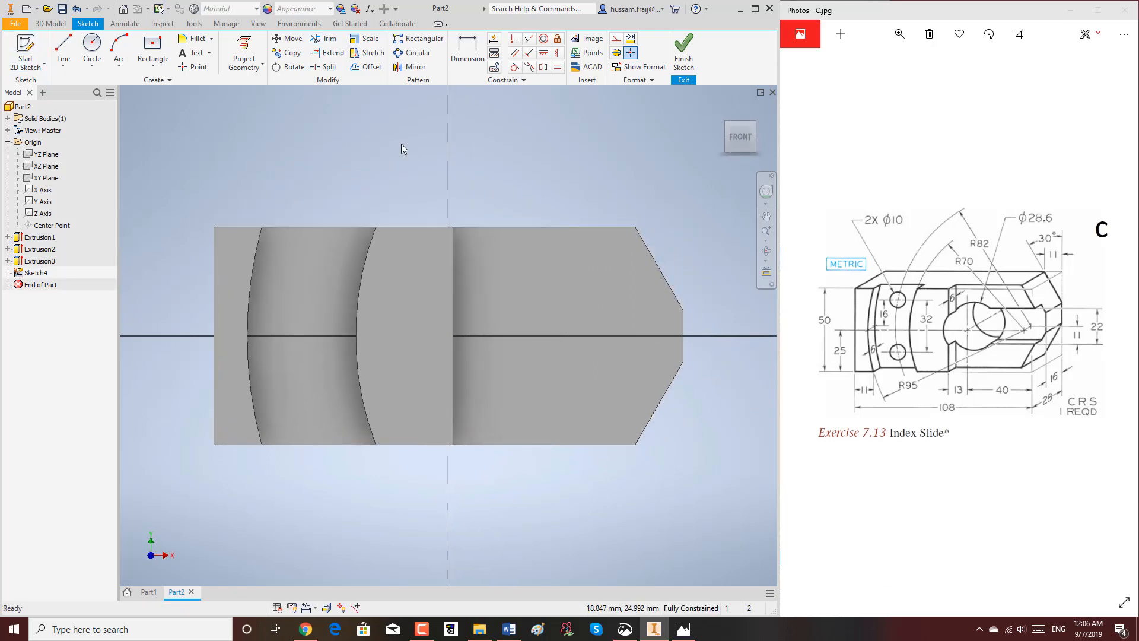
{"action": "left_click", "coordinate": [92, 45]}
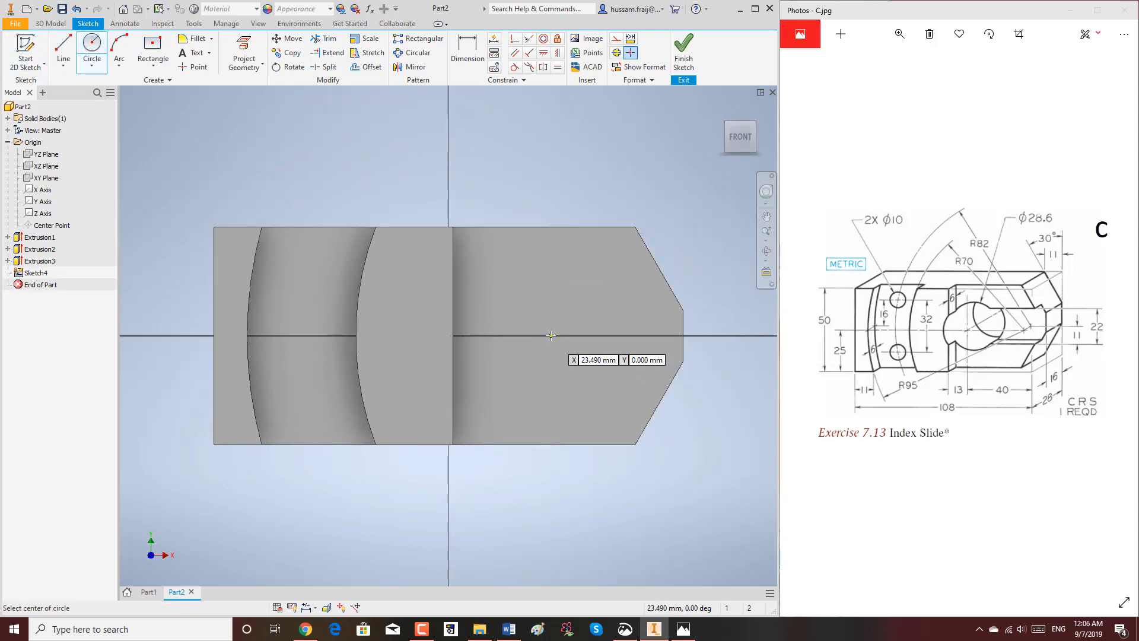
{"action": "left_click", "coordinate": [551, 336]}
{"action": "left_click", "coordinate": [562, 296]}
{"action": "right_click", "coordinate": [651, 217]}
{"action": "left_click", "coordinate": [692, 217]}
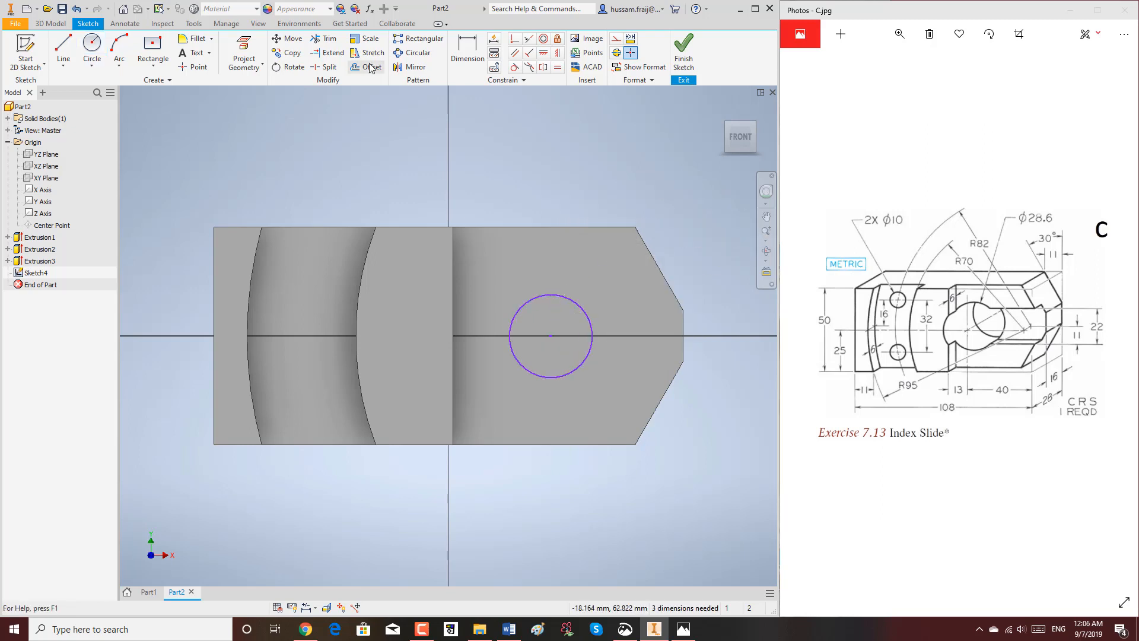
Dimension the circle centre's distance from the block's short right edge as 40 mm
{"action": "left_click", "coordinate": [468, 44]}
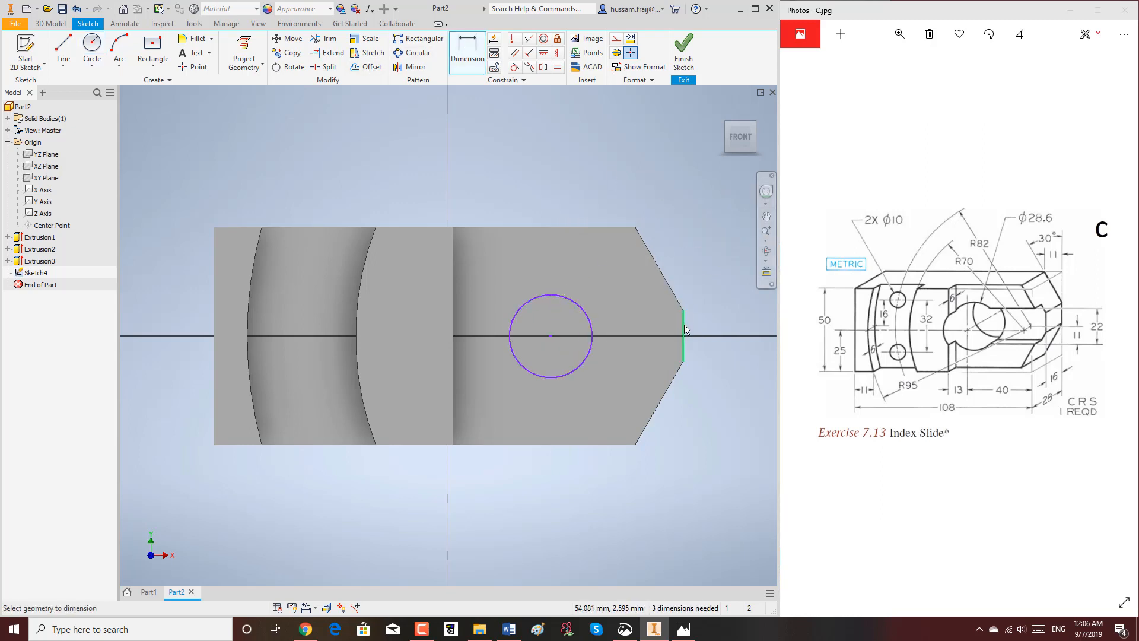
{"action": "left_click", "coordinate": [576, 303]}
{"action": "left_click", "coordinate": [623, 188]}
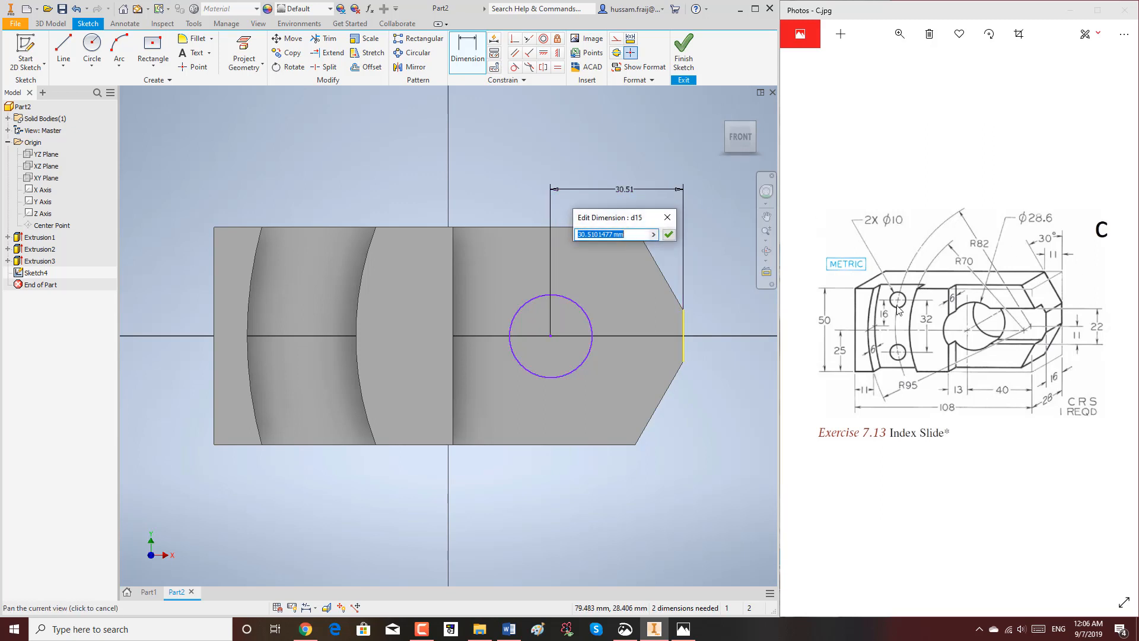
{"action": "type", "text": "40"}
{"action": "key", "text": "Return"}
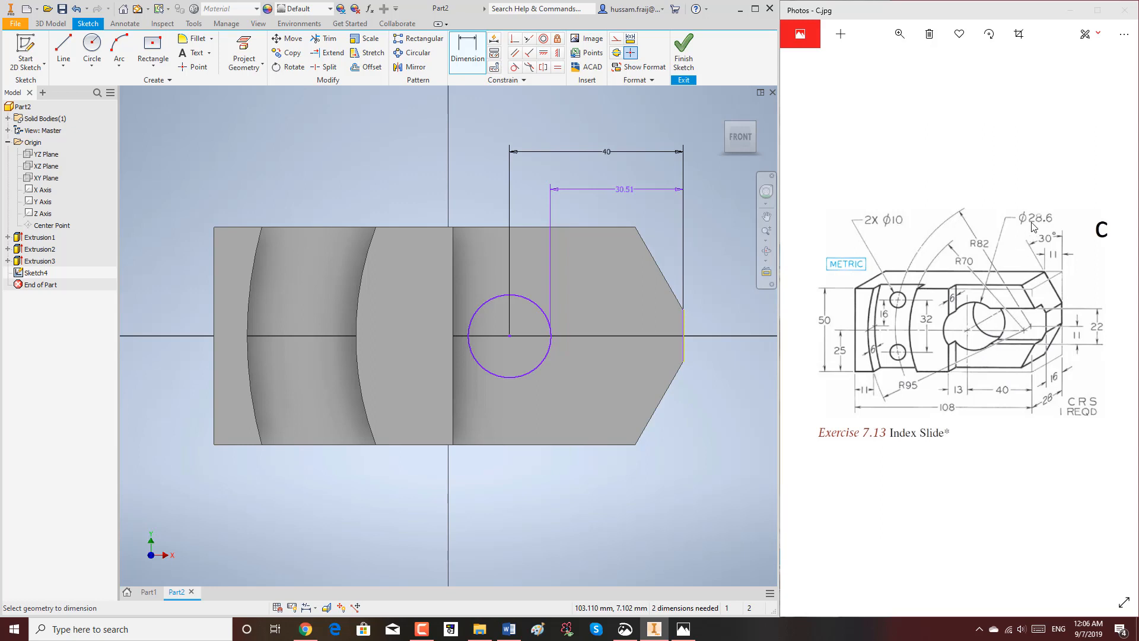
Set the circle's diameter to 28.6 mm and finish the sketch
{"action": "left_click", "coordinate": [517, 293]}
{"action": "left_click", "coordinate": [555, 210]}
{"action": "type", "text": "28."}
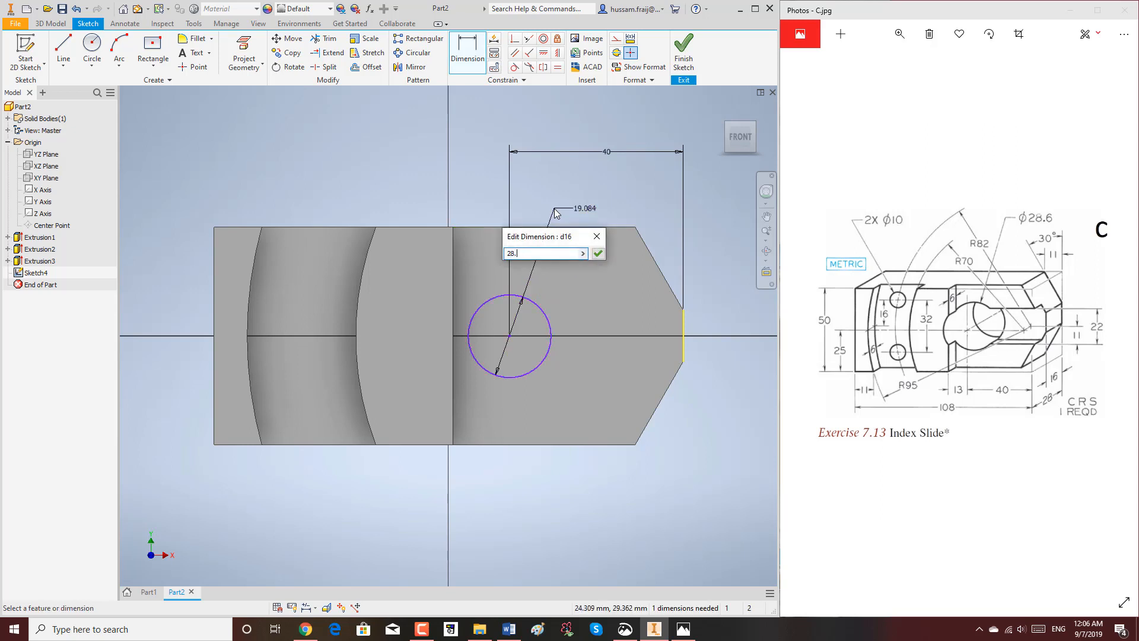
{"action": "type", "text": "6"}
{"action": "key", "text": "Return"}
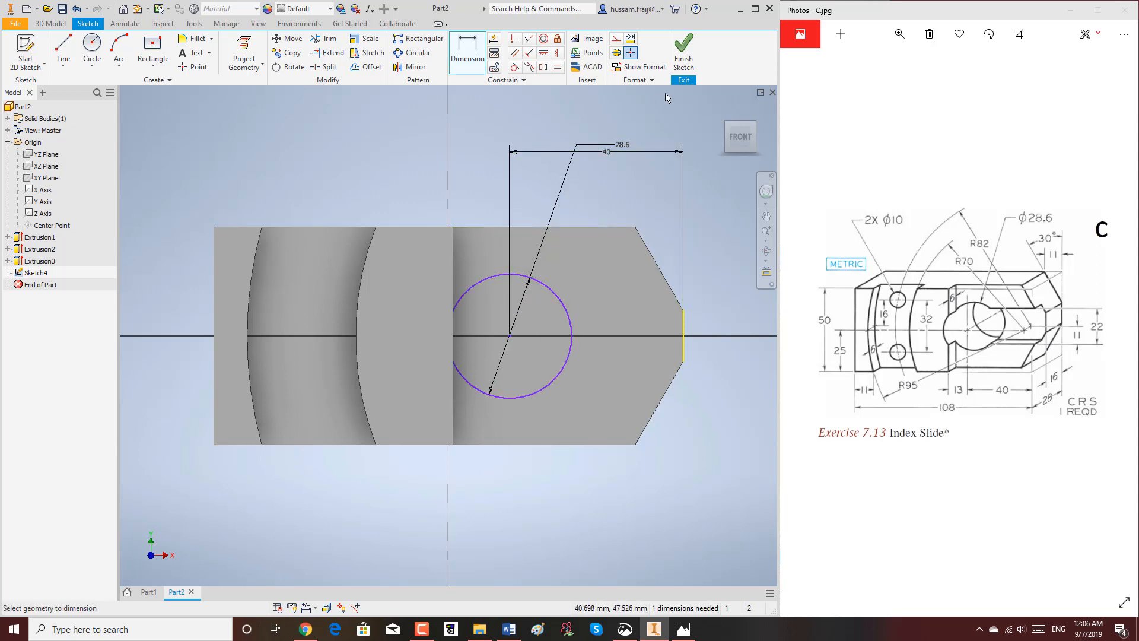
{"action": "left_click", "coordinate": [683, 49]}
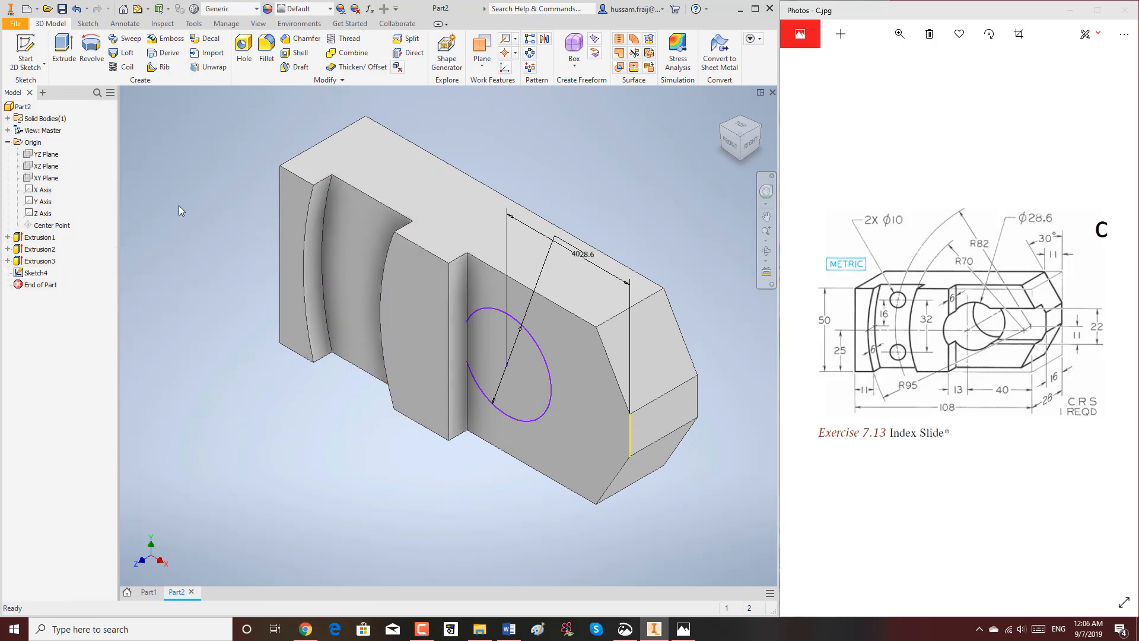
Extrude-cut the 28.6 mm circle through the entire block using the Through All extent
{"action": "left_click", "coordinate": [64, 49]}
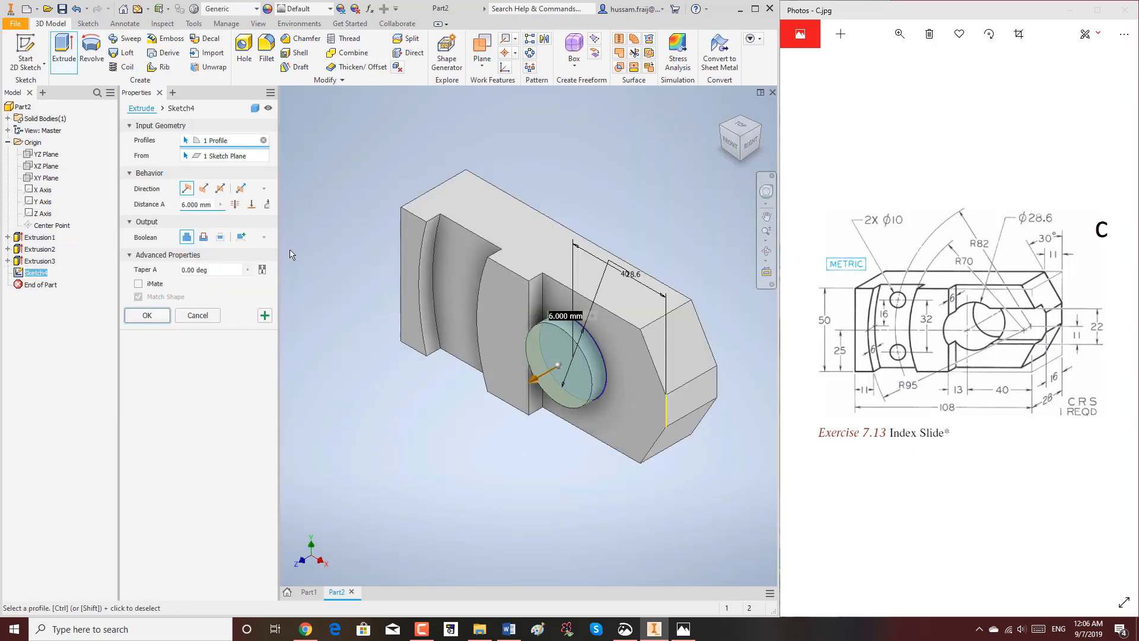
{"action": "left_click", "coordinate": [205, 236]}
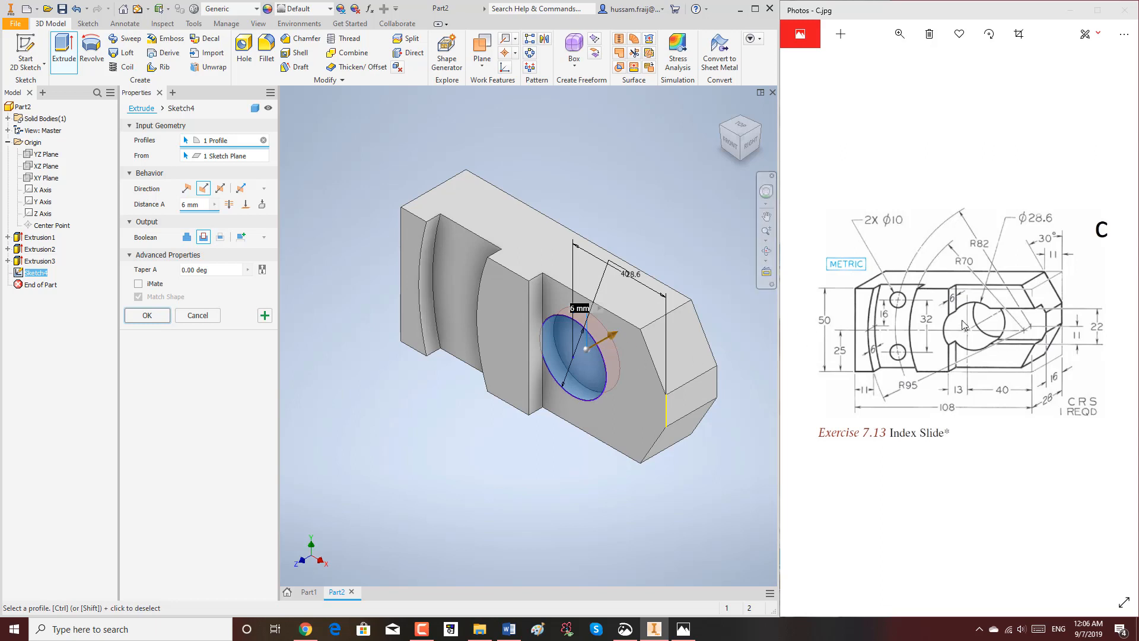
{"action": "scroll", "coordinate": [564, 380], "scroll_direction": "down", "scroll_amount": 3}
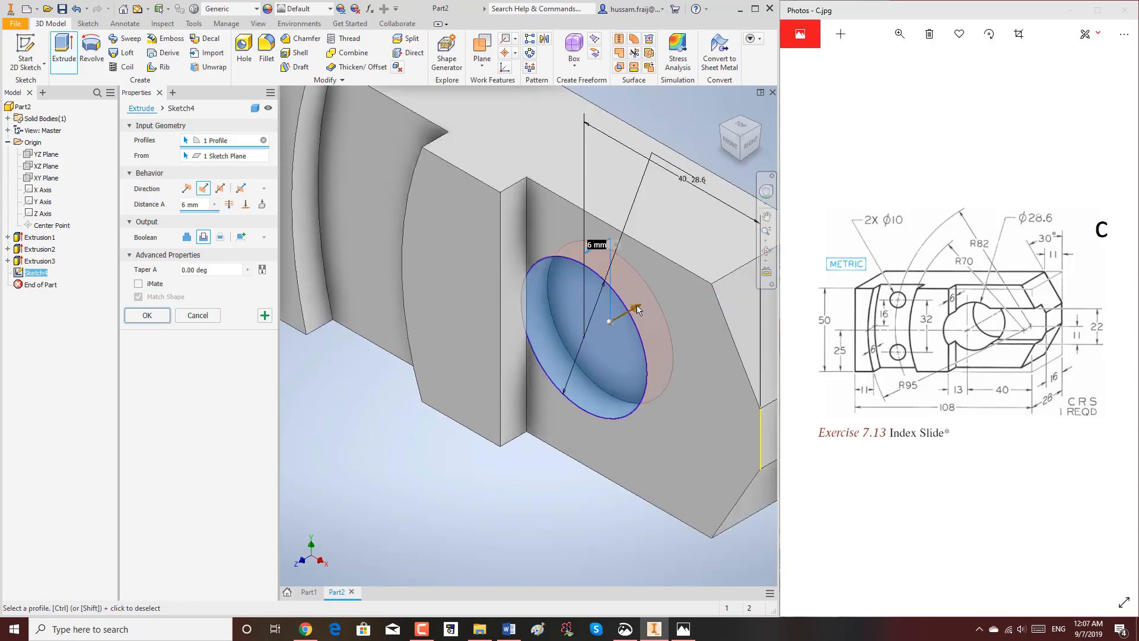
{"action": "left_click", "coordinate": [228, 204]}
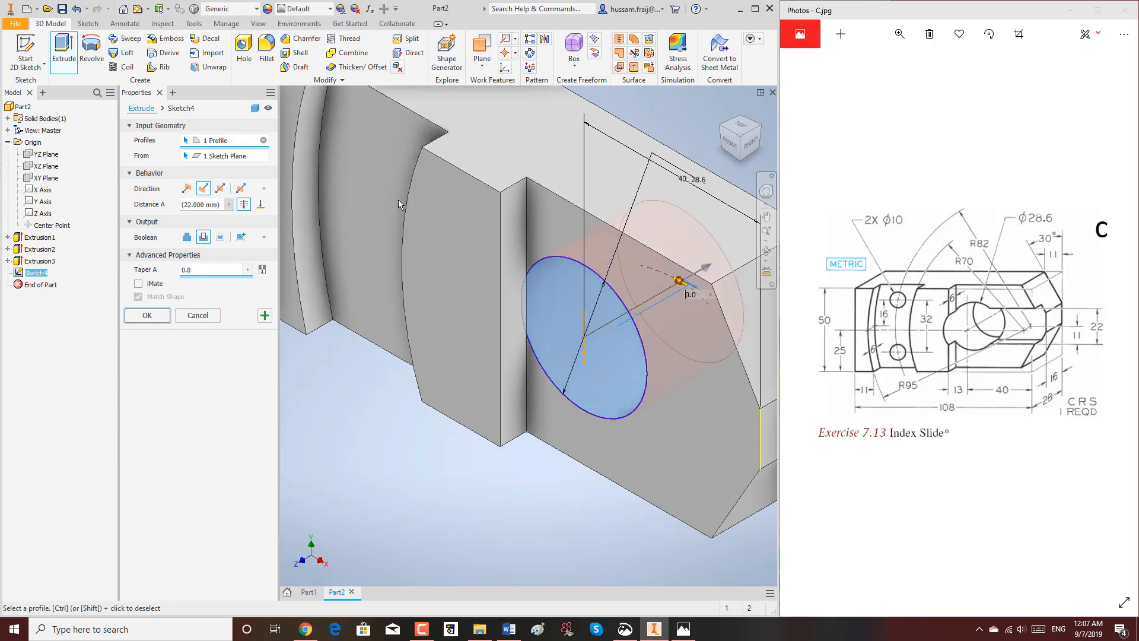
{"action": "left_click", "coordinate": [158, 313]}
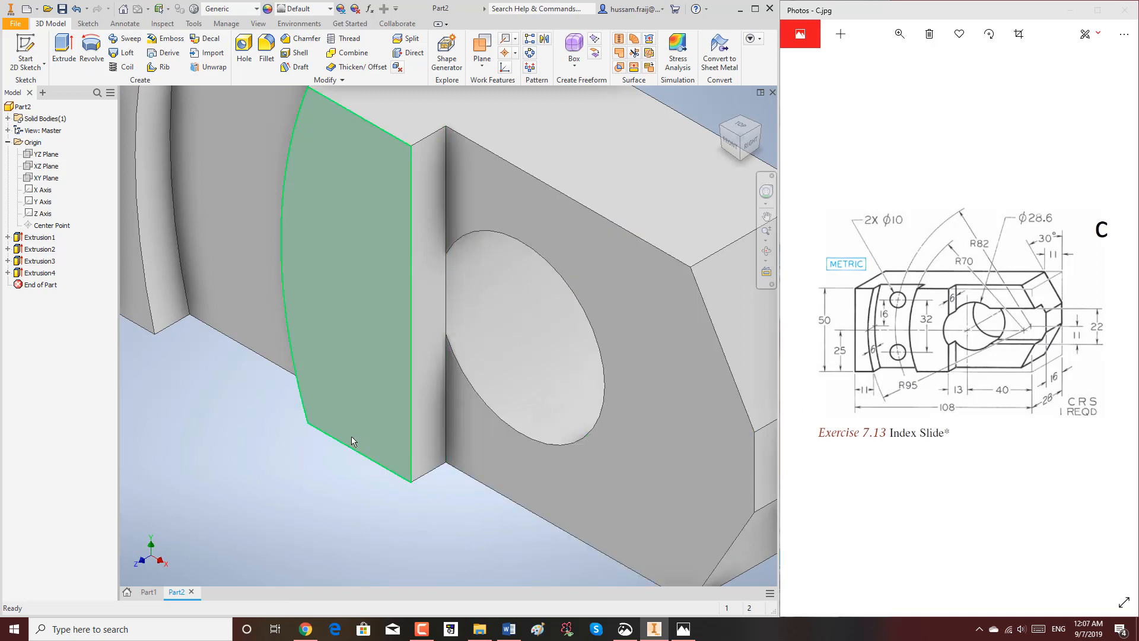
{"action": "scroll", "coordinate": [352, 437], "scroll_direction": "down", "scroll_amount": 5}
{"action": "left_click", "coordinate": [766, 251]}
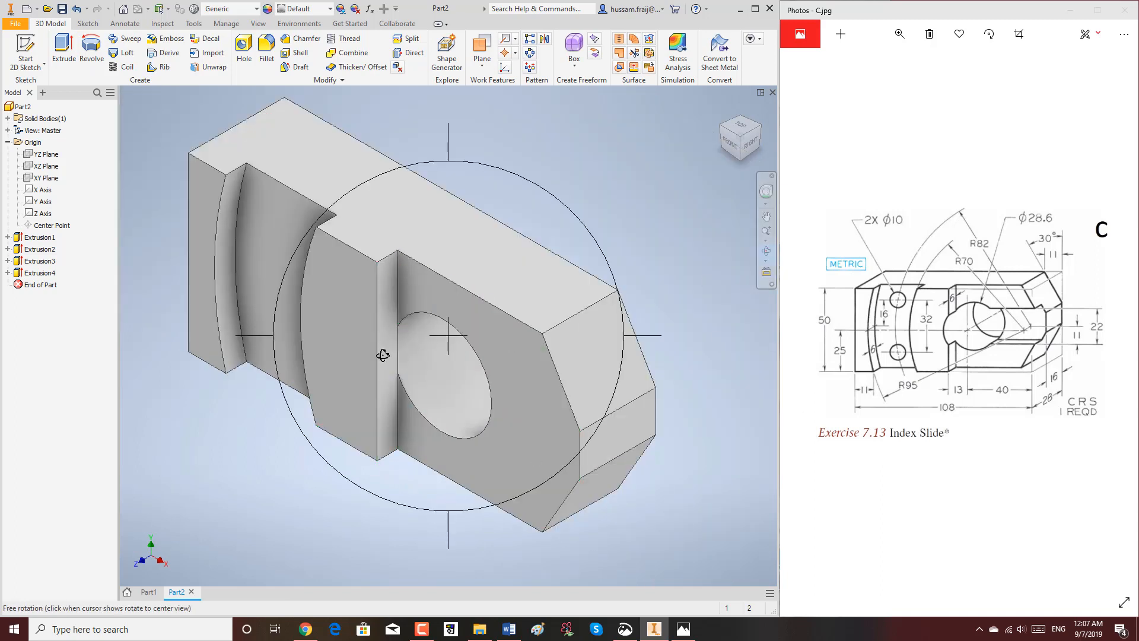
Reopen the 28.6 mm hole's extrude-cut for editing and switch its direction to asymmetric
{"action": "left_click_drag", "start_coordinate": [383, 355], "coordinate": [572, 405]}
{"action": "scroll", "coordinate": [409, 297], "scroll_direction": "up", "scroll_amount": 6}
{"action": "scroll", "coordinate": [570, 406], "scroll_direction": "down", "scroll_amount": 4}
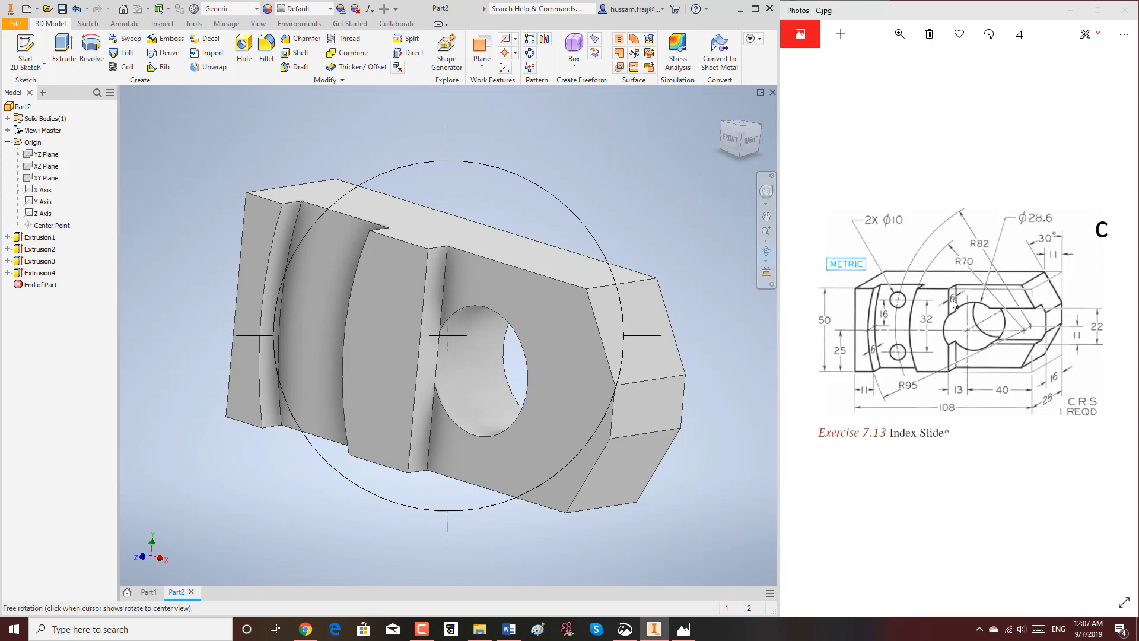
{"action": "left_click_drag", "start_coordinate": [487, 370], "coordinate": [475, 401]}
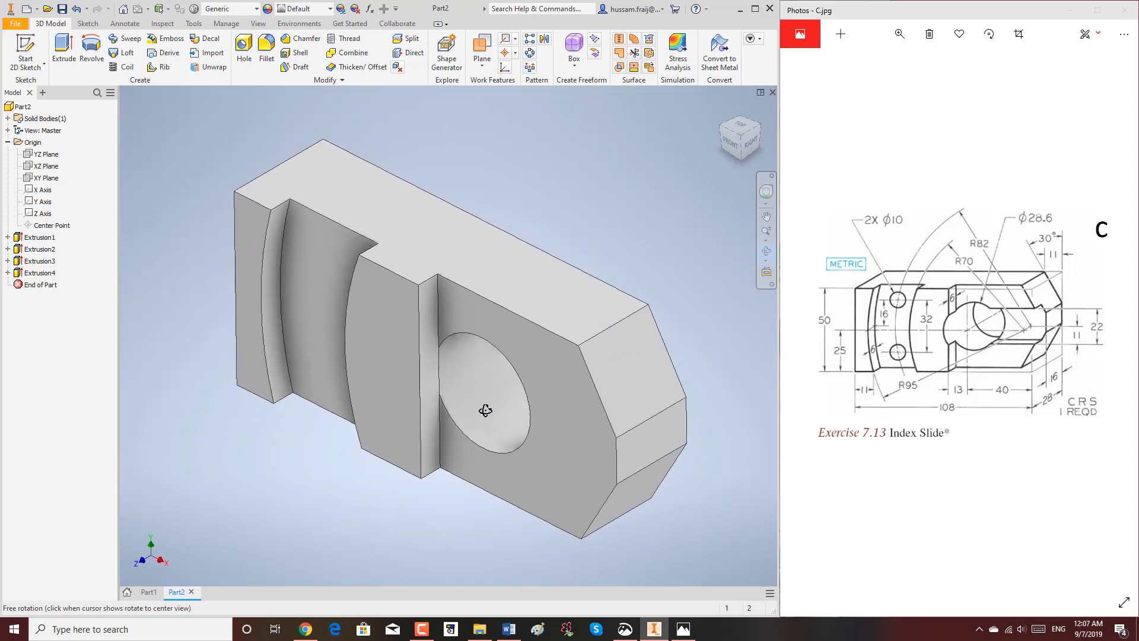
{"action": "right_click", "coordinate": [585, 199]}
{"action": "left_click", "coordinate": [631, 191]}
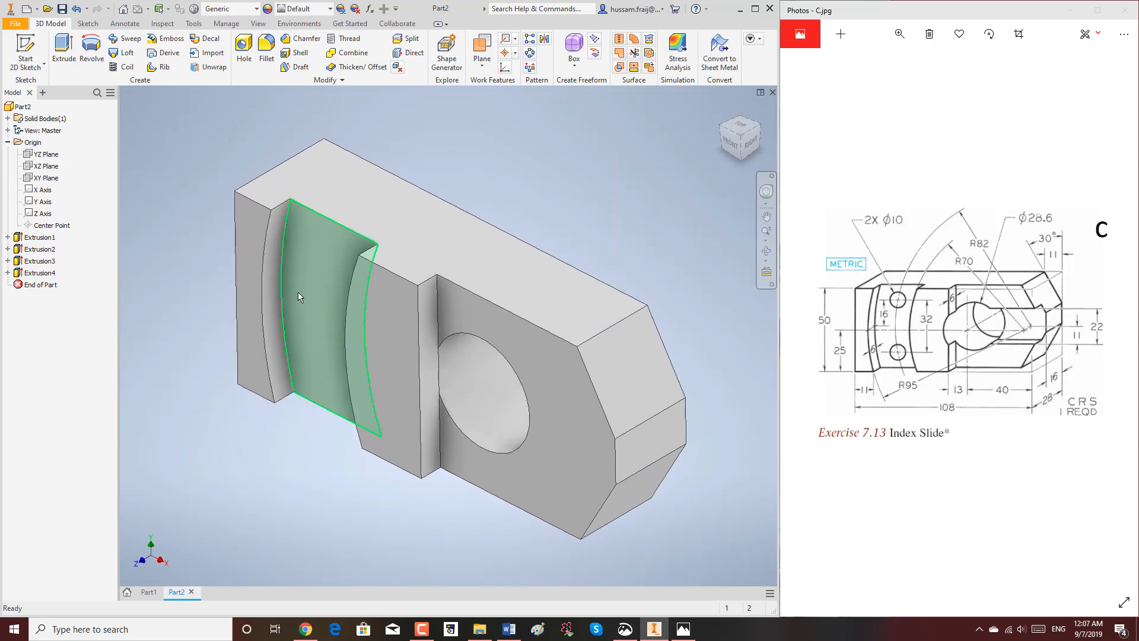
{"action": "right_click", "coordinate": [57, 274]}
{"action": "left_click", "coordinate": [77, 372]}
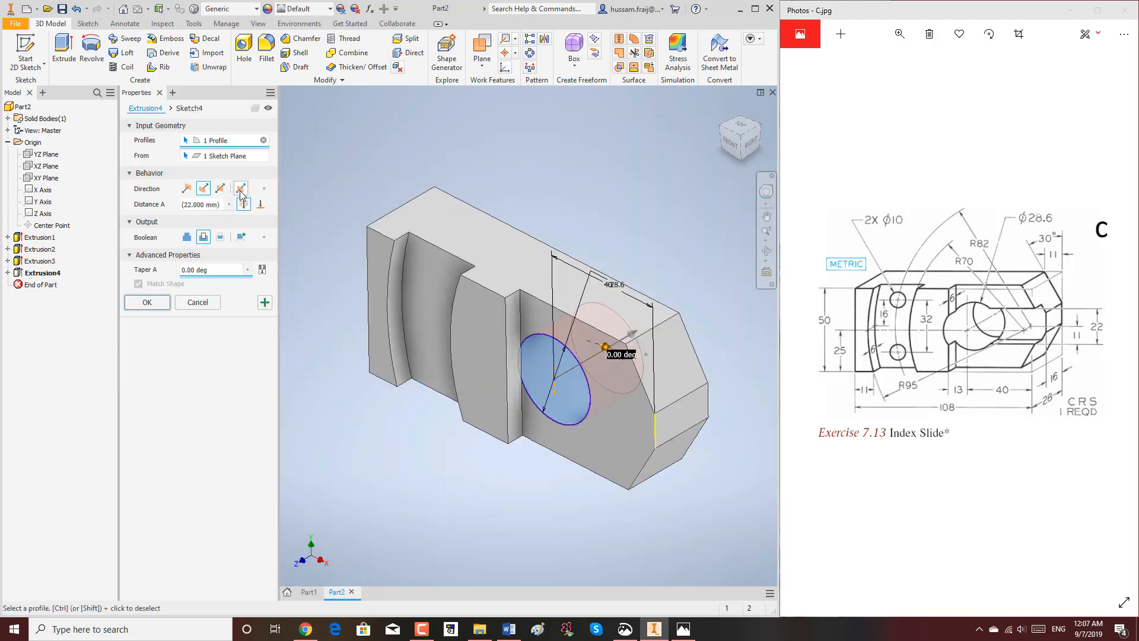
{"action": "left_click", "coordinate": [240, 189]}
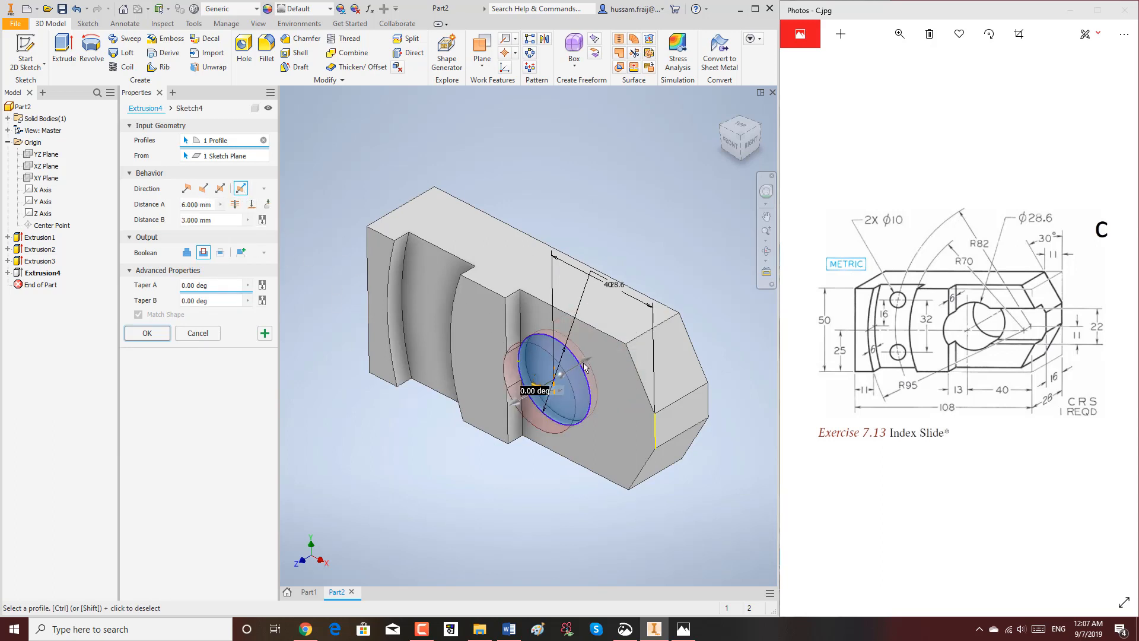
Try asymmetric and symmetric directions for the hole's cut, stretching its distance to 118.5 mm
{"action": "left_click_drag", "start_coordinate": [584, 367], "coordinate": [623, 277]}
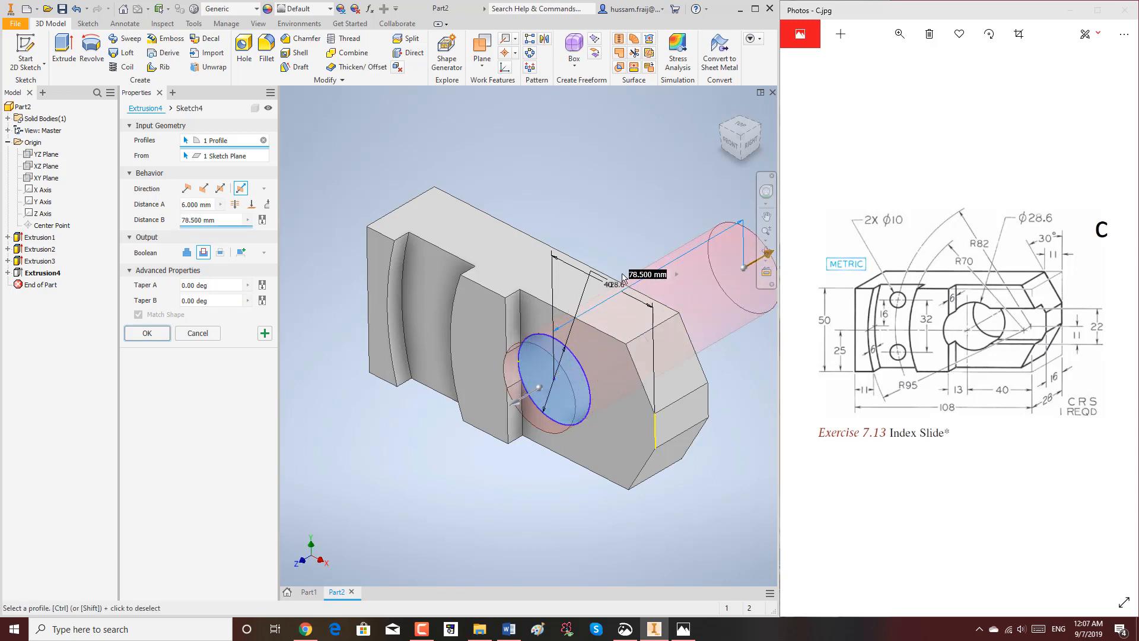
{"action": "left_click", "coordinate": [220, 188]}
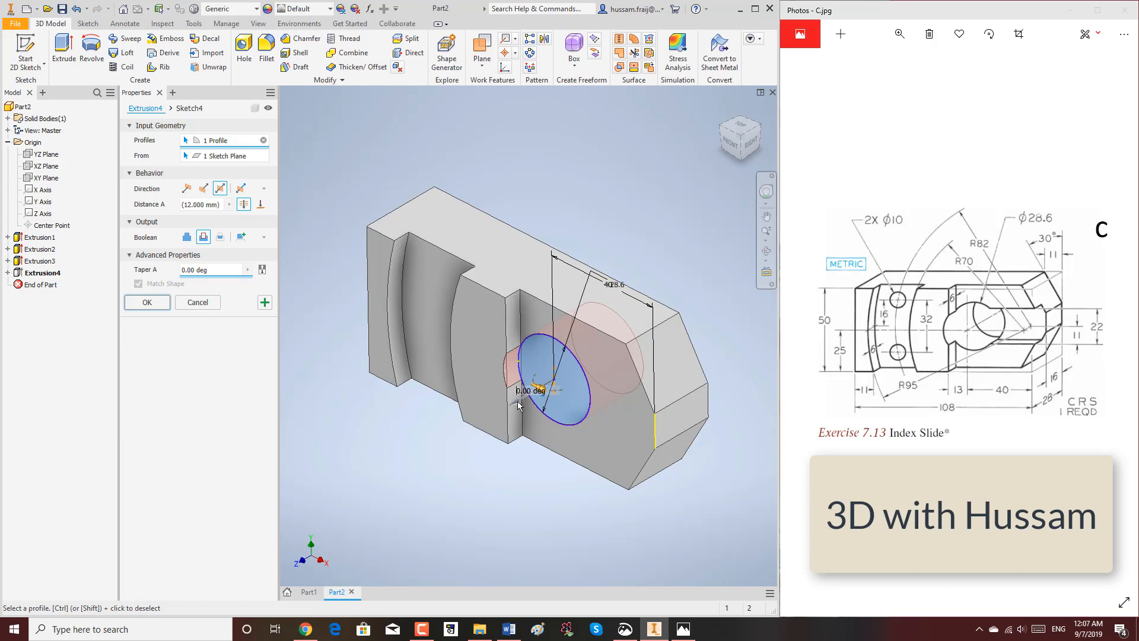
{"action": "left_click_drag", "start_coordinate": [517, 401], "coordinate": [386, 474]}
{"action": "left_click", "coordinate": [240, 189]}
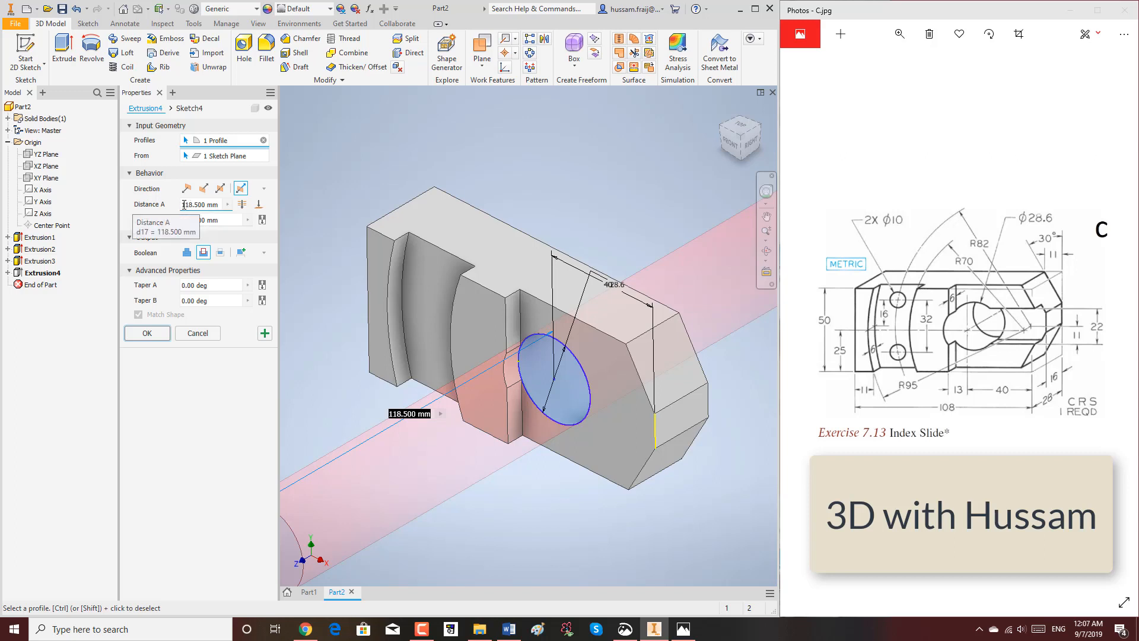
{"action": "left_click_drag", "start_coordinate": [183, 204], "coordinate": [233, 202]}
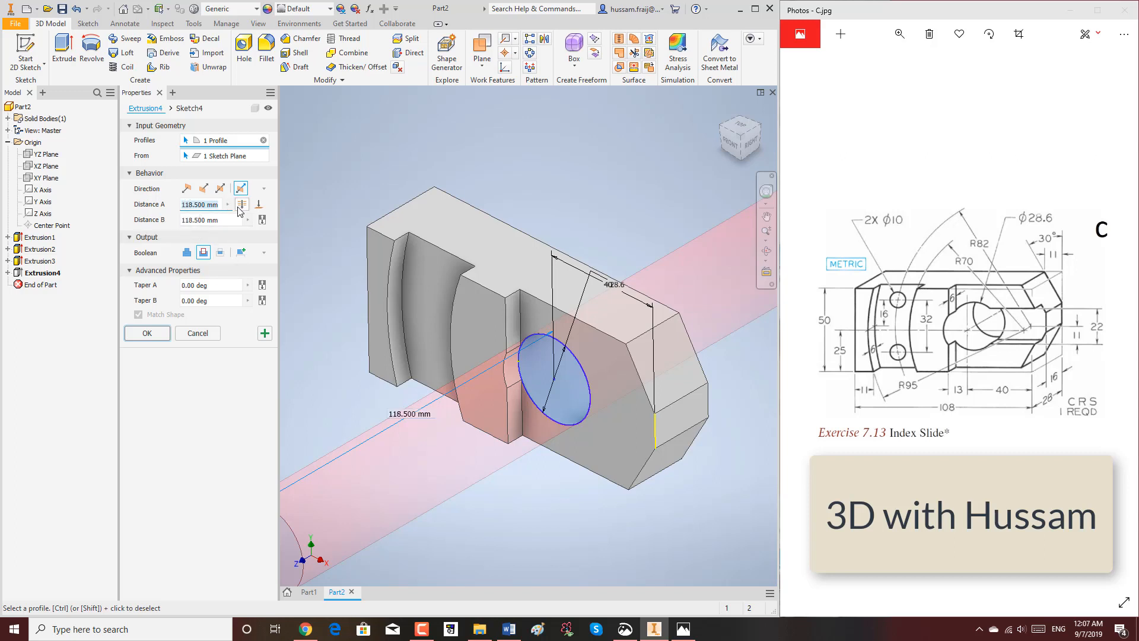
{"action": "type", "text": "12"}
{"action": "left_click", "coordinate": [220, 188]}
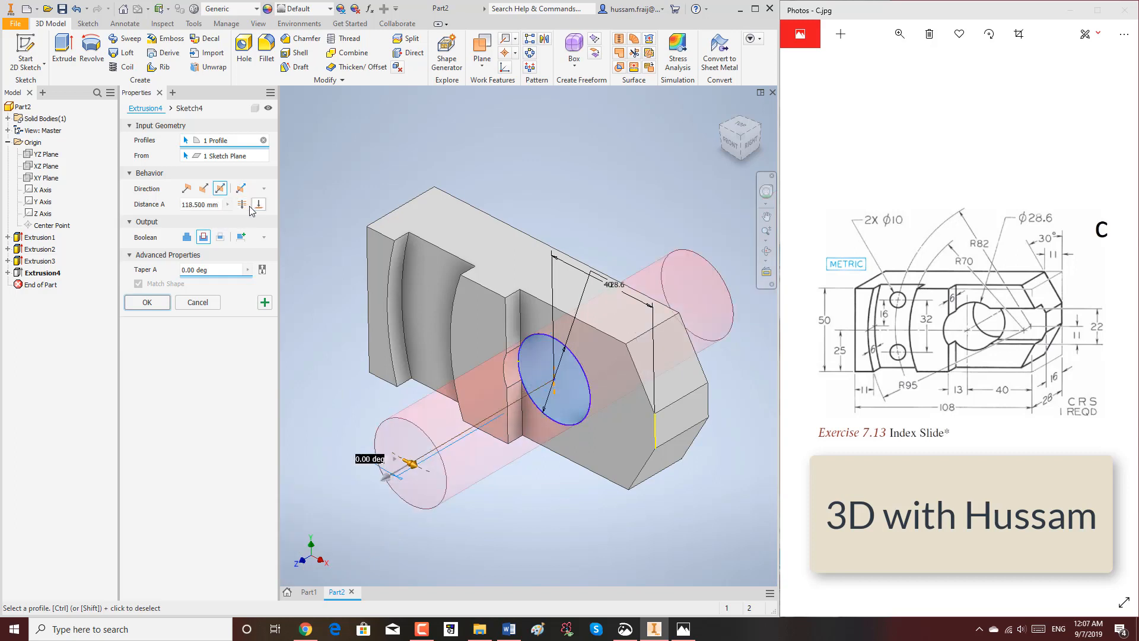
Make the hole's cut asymmetric with 6 mm for Distance A and 100 mm for Distance B, and apply it
{"action": "left_click", "coordinate": [240, 188]}
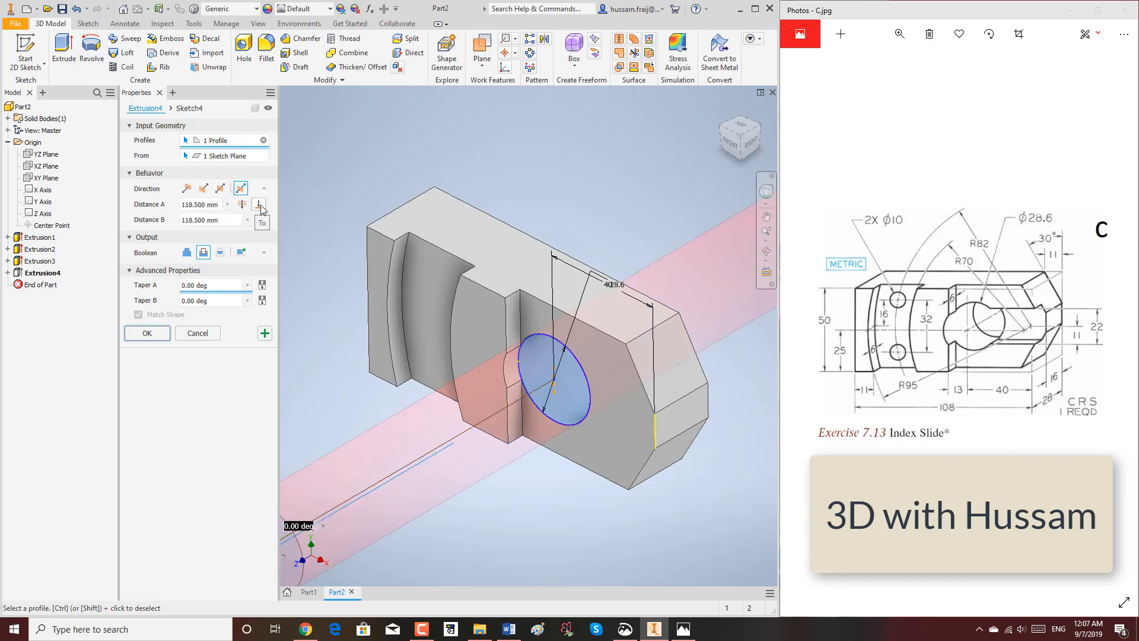
{"action": "left_click", "coordinate": [217, 205]}
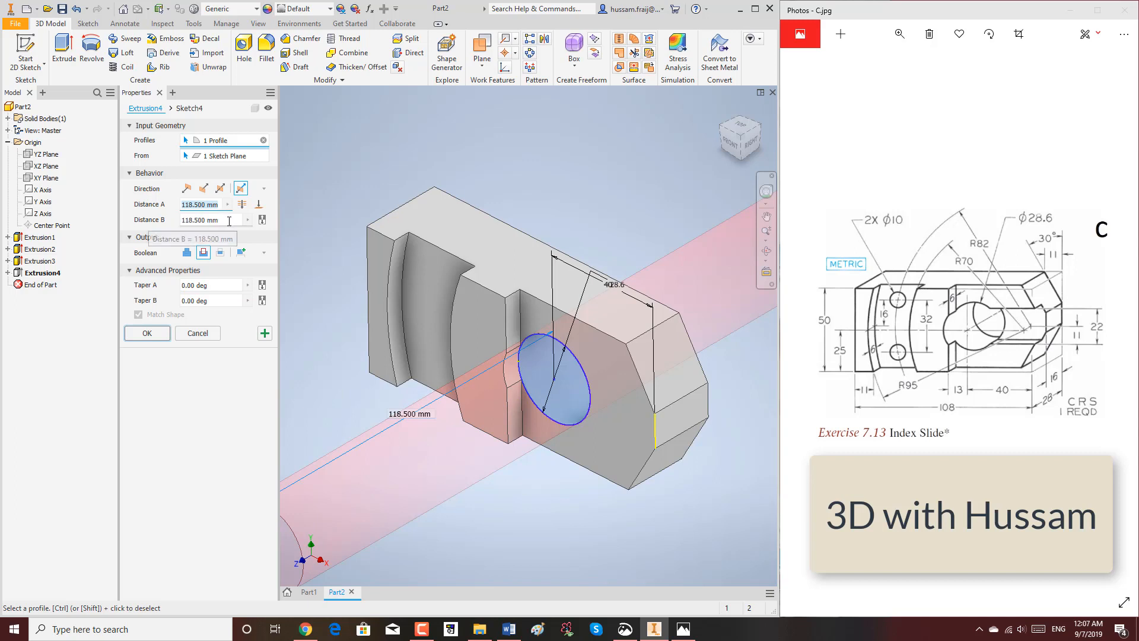
{"action": "left_click", "coordinate": [198, 220]}
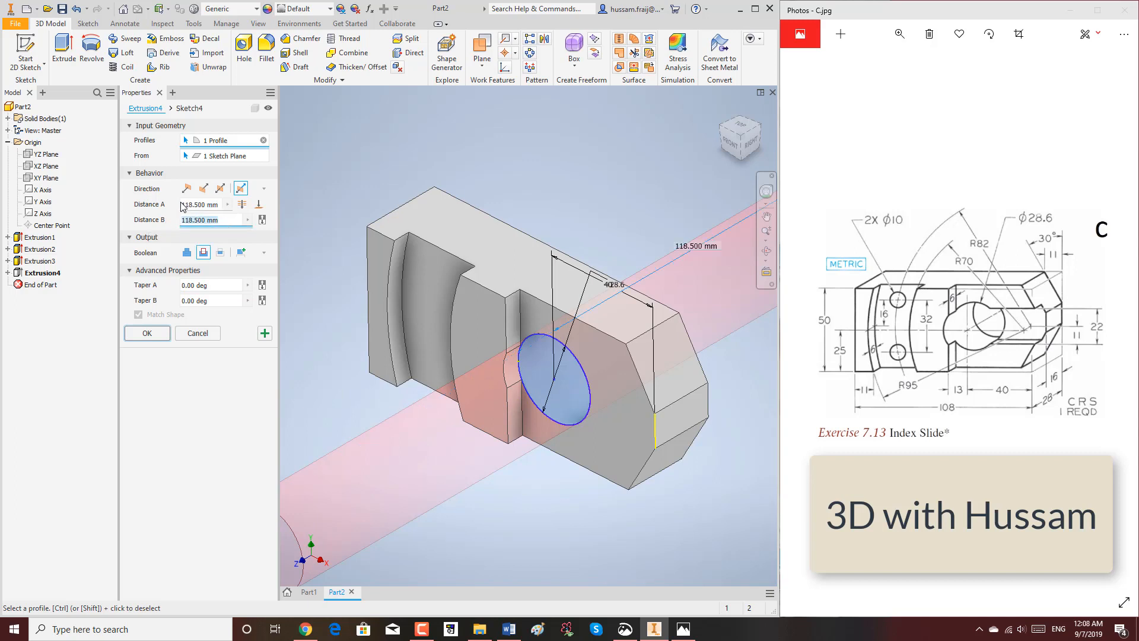
{"action": "left_click", "coordinate": [184, 205]}
{"action": "type", "text": "6"}
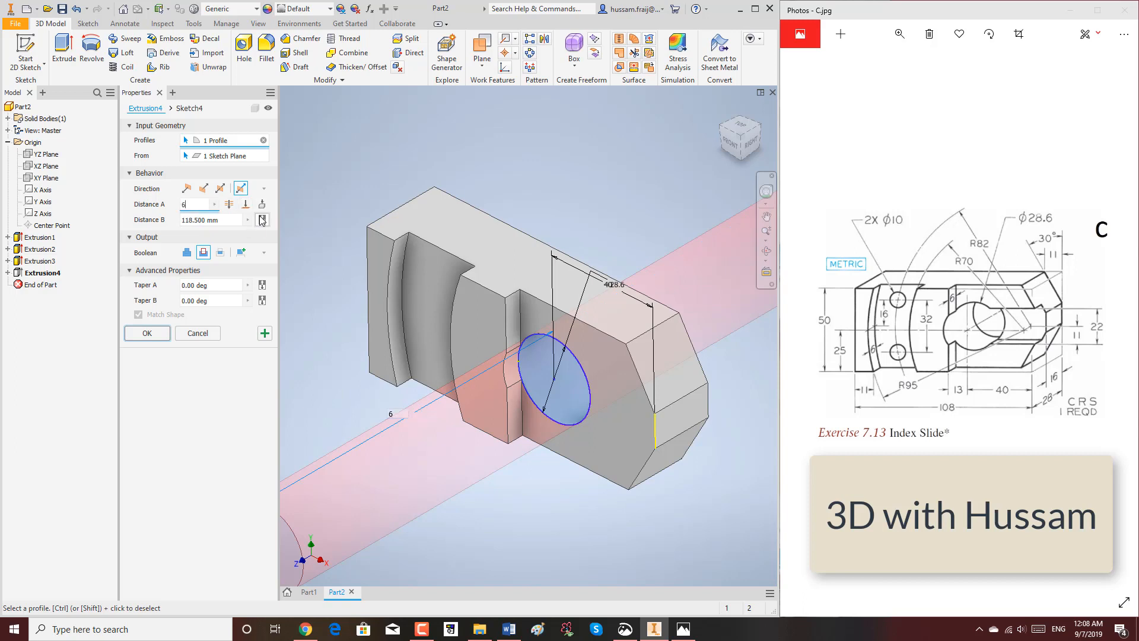
{"action": "left_click", "coordinate": [225, 220]}
{"action": "left_click_drag", "start_coordinate": [226, 221], "coordinate": [175, 220]}
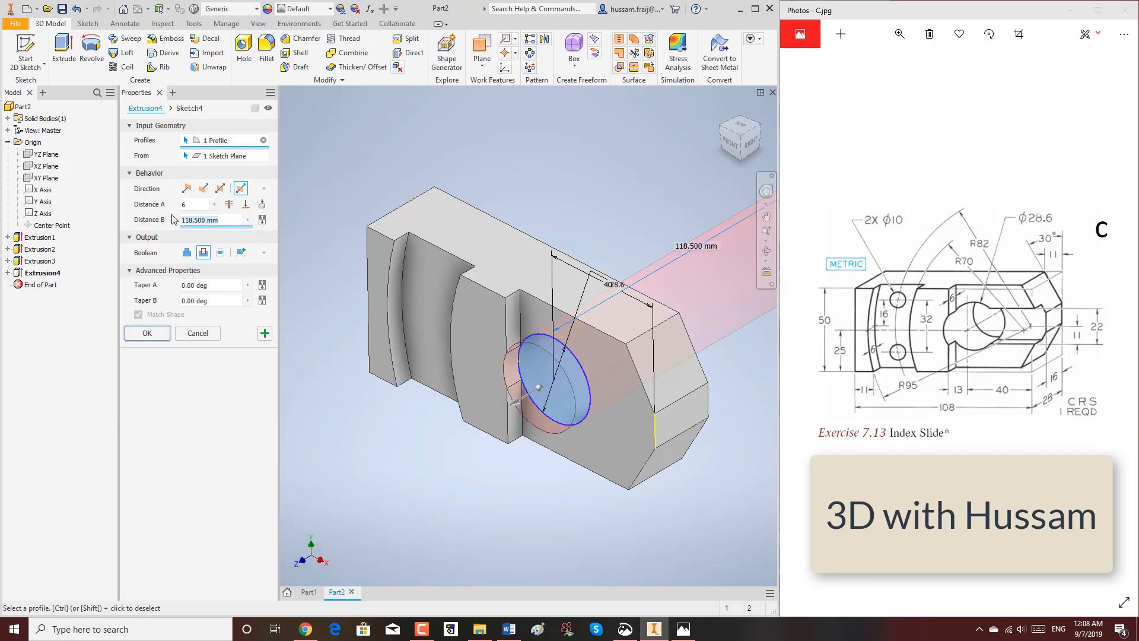
{"action": "scroll", "coordinate": [298, 254], "scroll_direction": "down", "scroll_amount": 3}
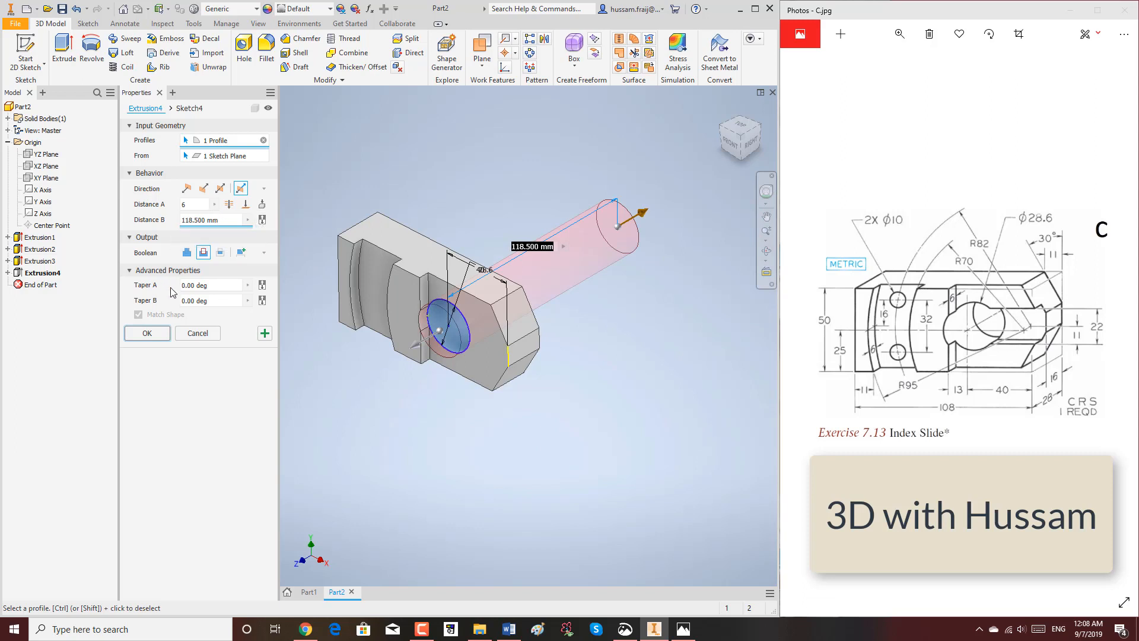
{"action": "left_click_drag", "start_coordinate": [220, 221], "coordinate": [169, 220]}
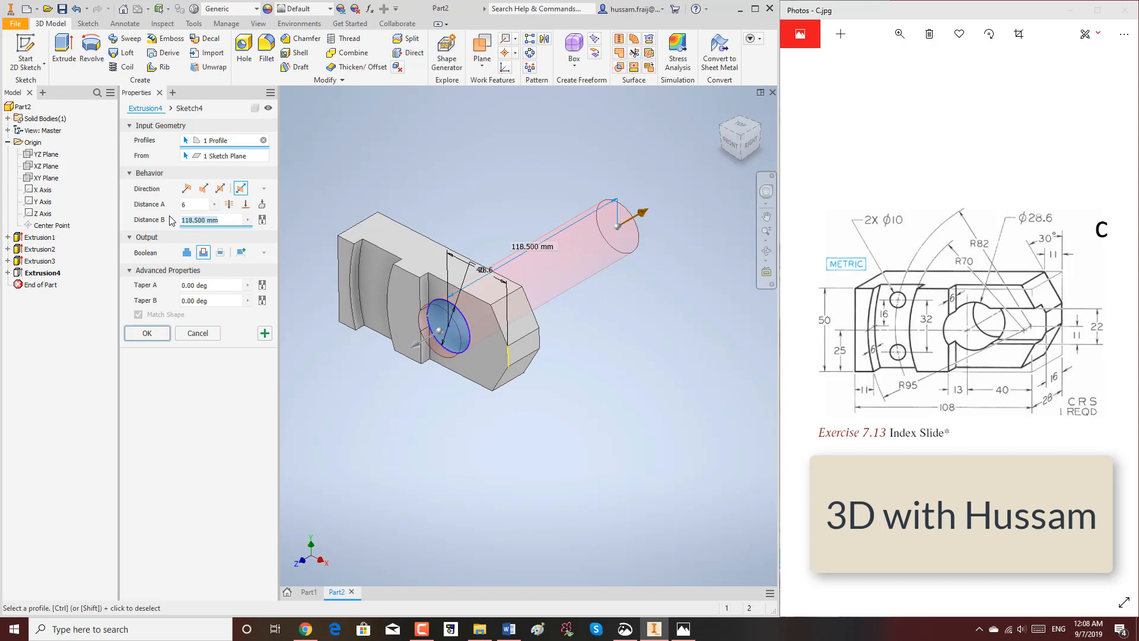
{"action": "type", "text": "100"}
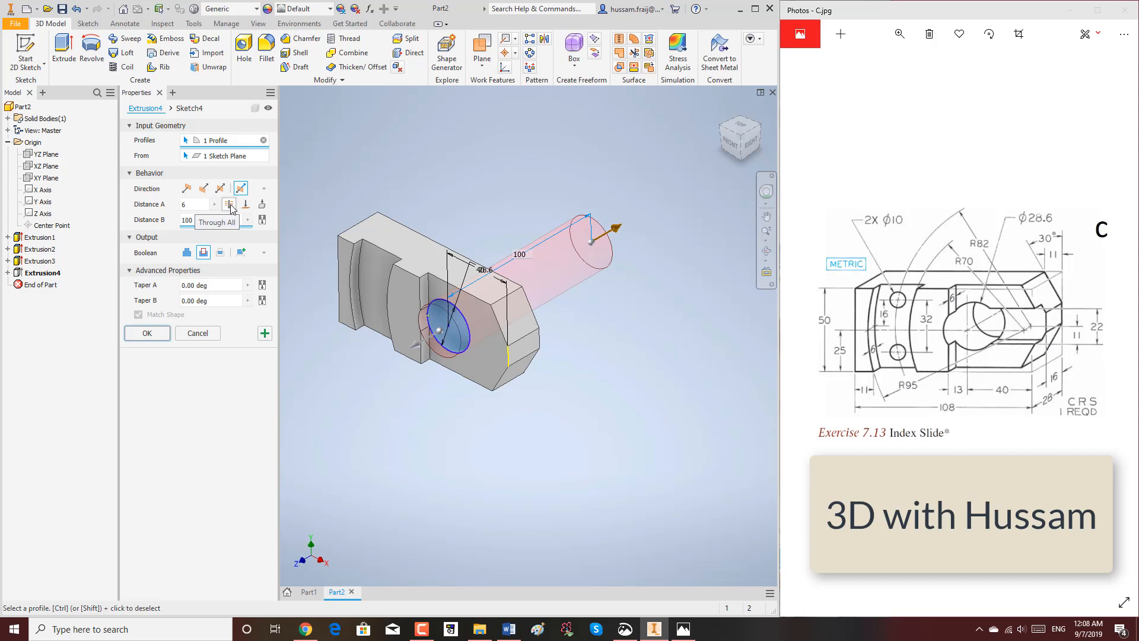
{"action": "left_click", "coordinate": [147, 333]}
{"action": "scroll", "coordinate": [261, 361], "scroll_direction": "up", "scroll_amount": 4}
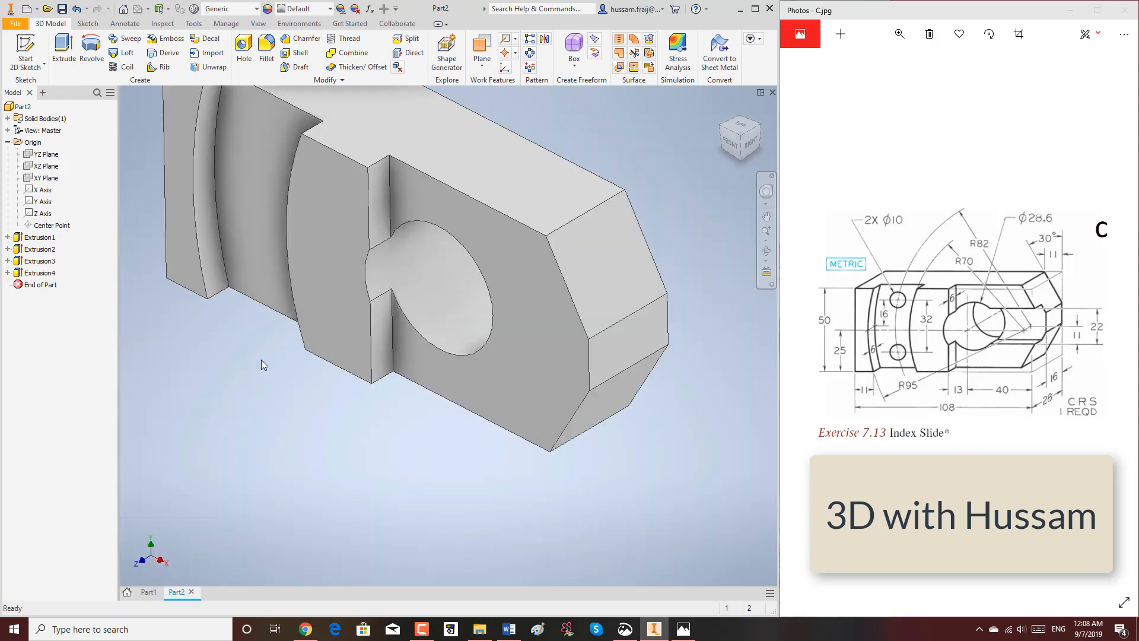
{"action": "scroll", "coordinate": [392, 444], "scroll_direction": "down", "scroll_amount": 5}
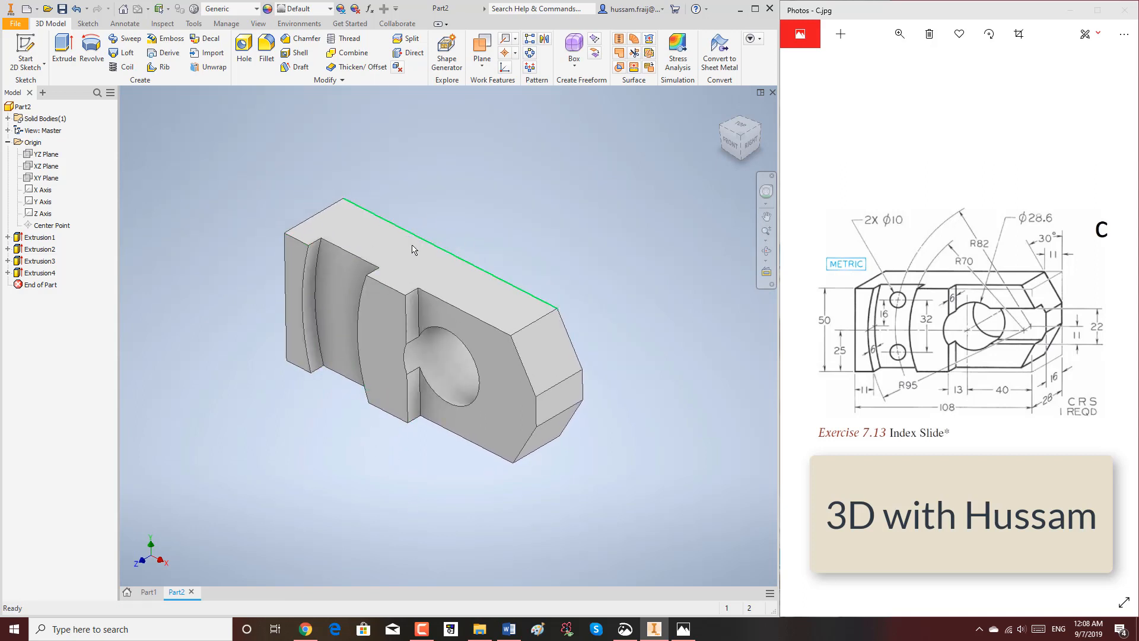
{"action": "left_click", "coordinate": [32, 64]}
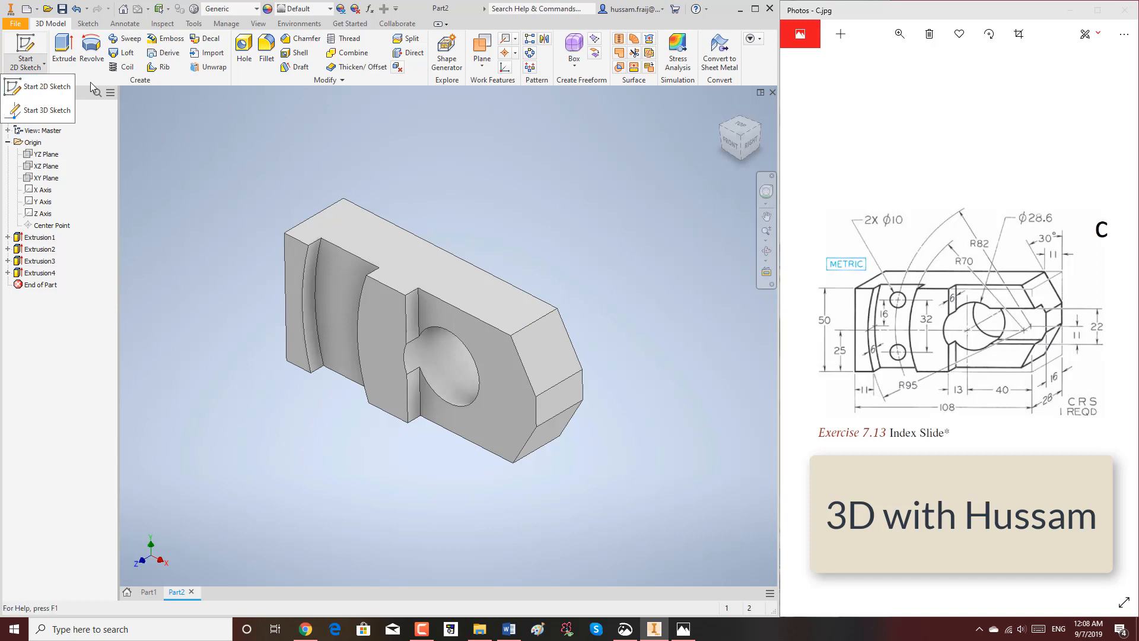
{"action": "left_click", "coordinate": [245, 61]}
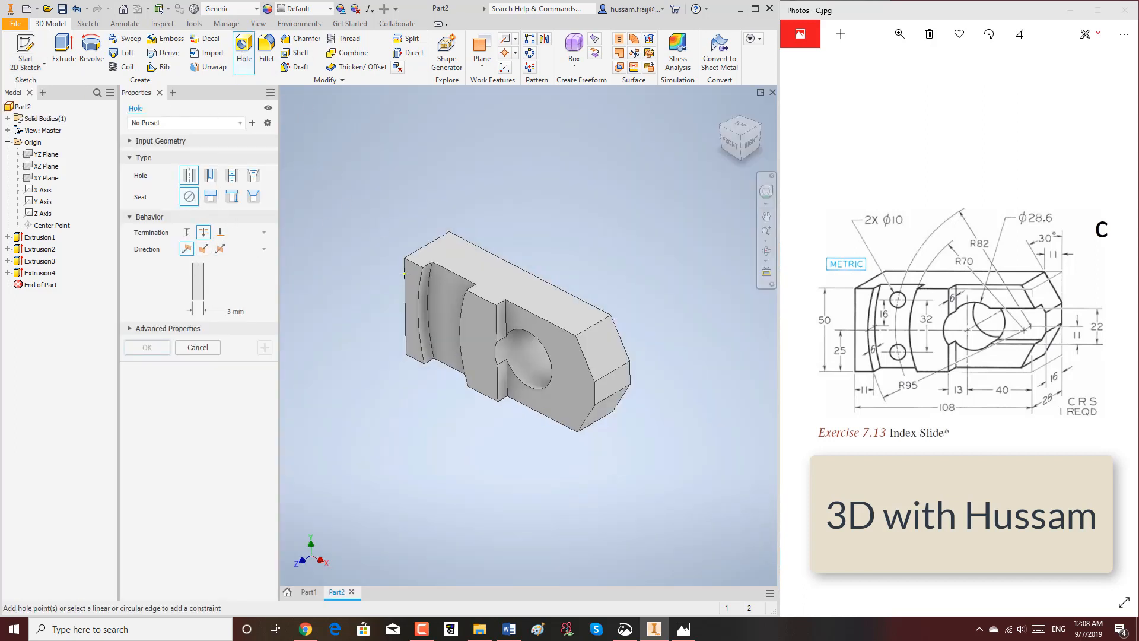
{"action": "scroll", "coordinate": [433, 301], "scroll_direction": "up", "scroll_amount": 3}
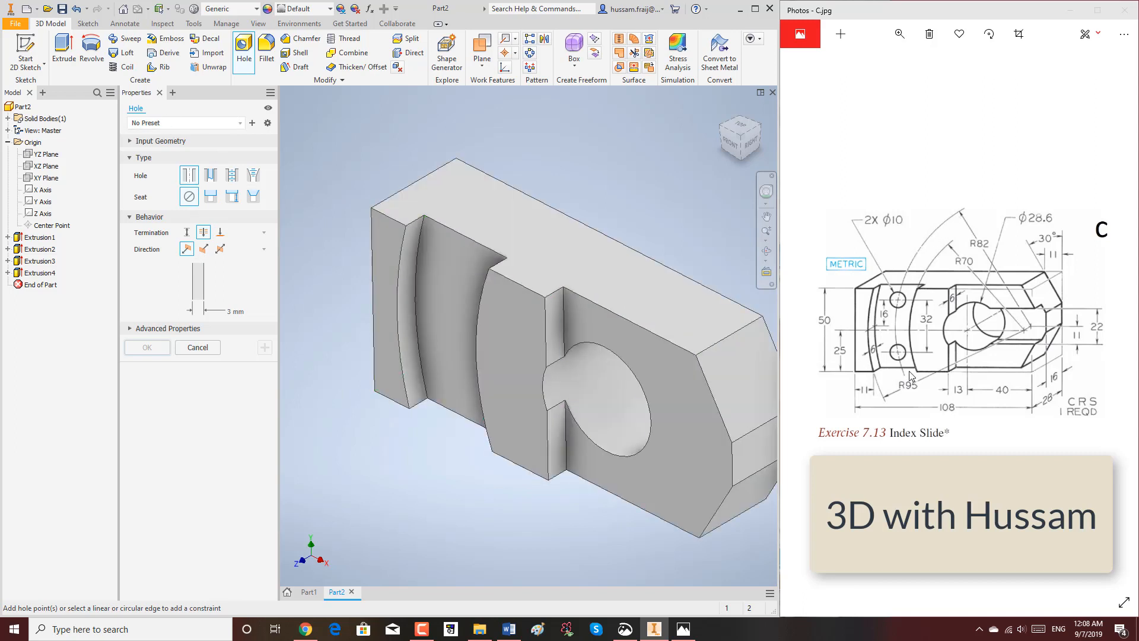
{"action": "left_click", "coordinate": [159, 92]}
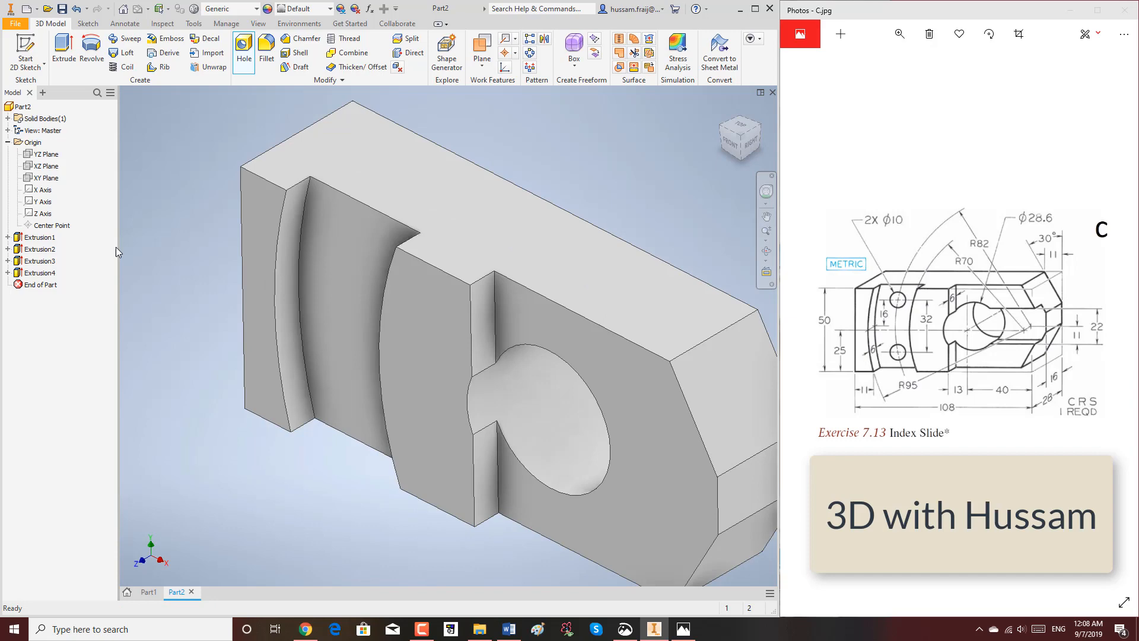
Share the sketch used by the curved recess cut (Sketch3 under Extrusion3) so its arcs can be reused
{"action": "left_click", "coordinate": [39, 263]}
{"action": "left_click", "coordinate": [7, 261]}
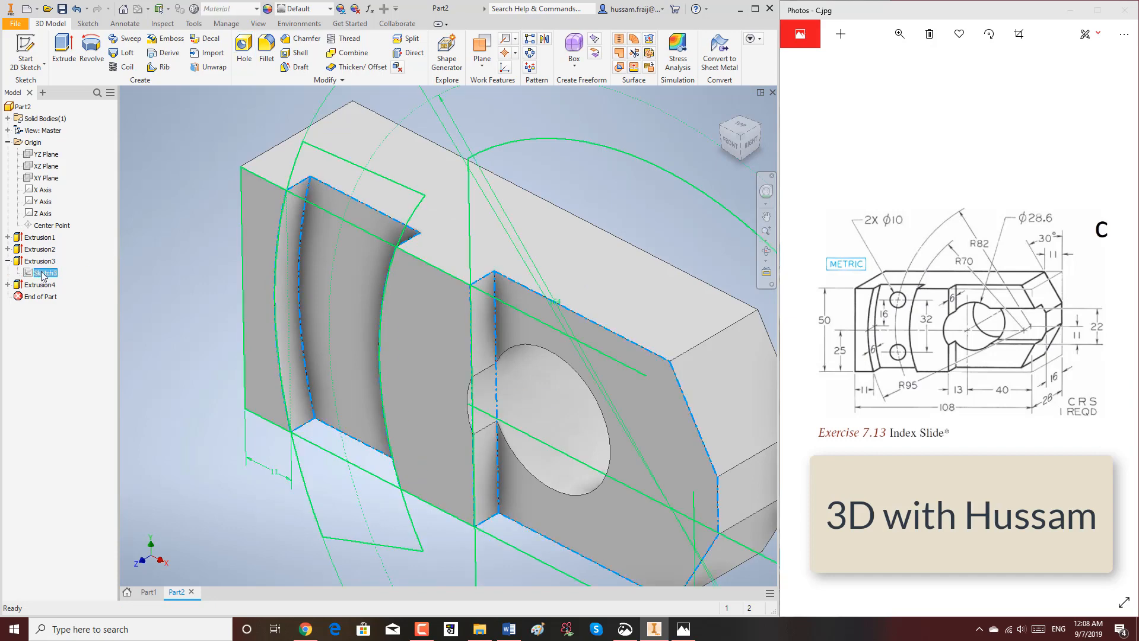
{"action": "left_click", "coordinate": [43, 272]}
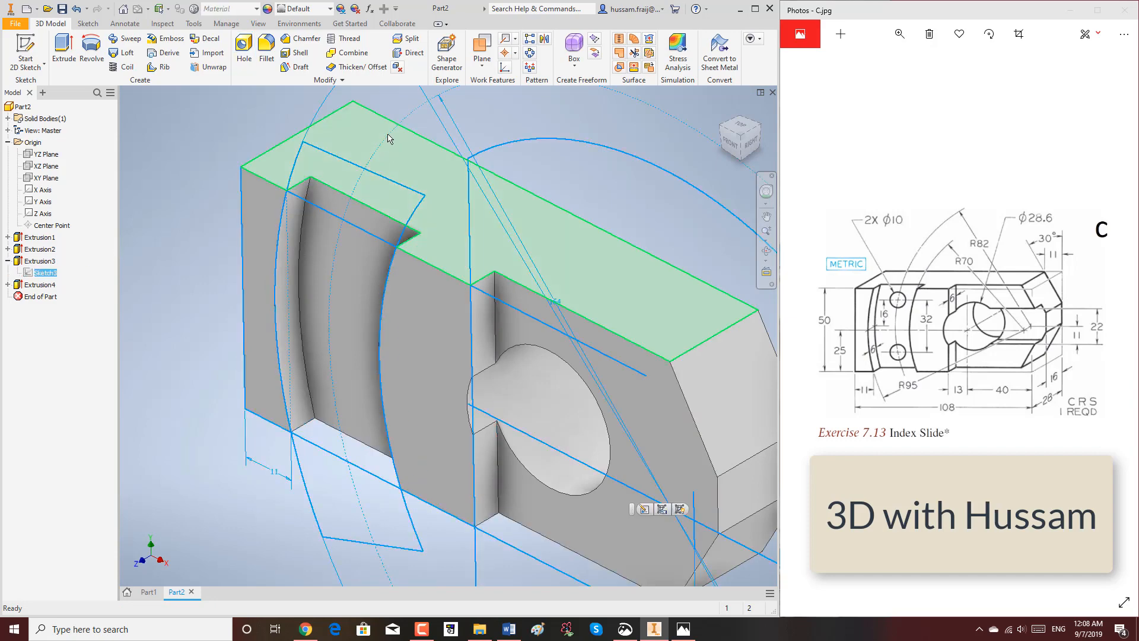
{"action": "scroll", "coordinate": [298, 194], "scroll_direction": "down", "scroll_amount": 5}
{"action": "left_click", "coordinate": [491, 117]}
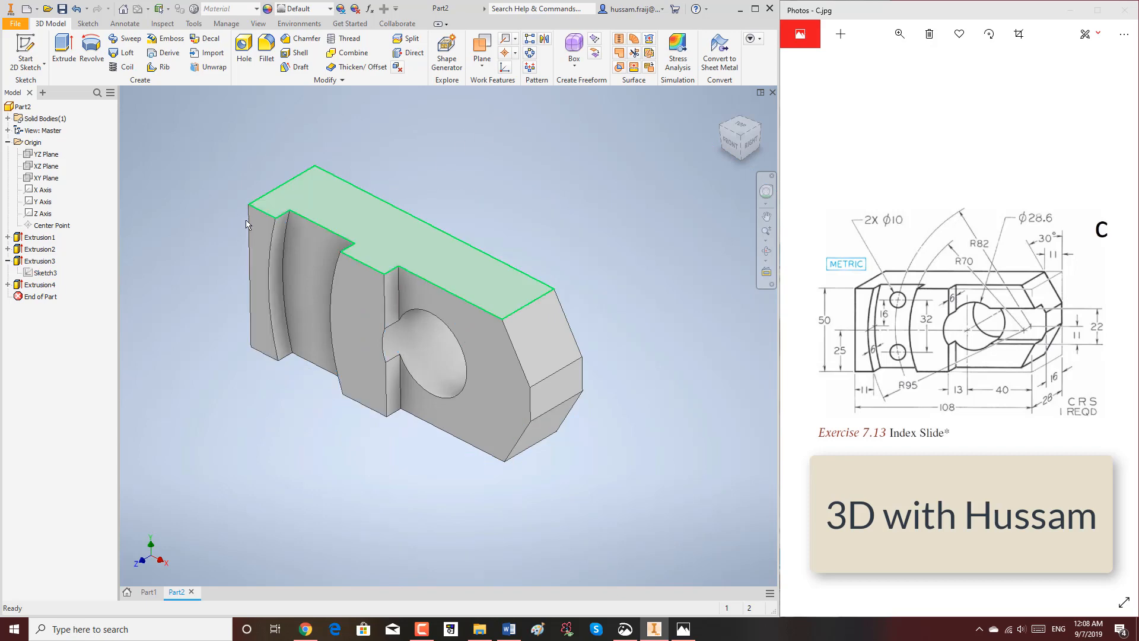
{"action": "left_click", "coordinate": [8, 261]}
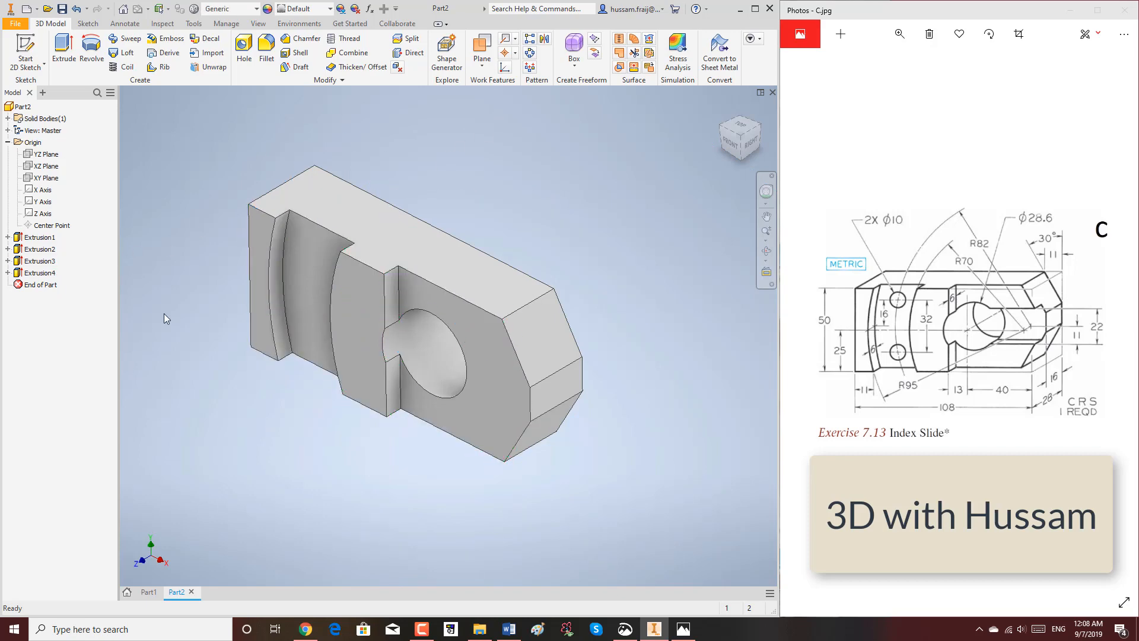
{"action": "left_click", "coordinate": [37, 263]}
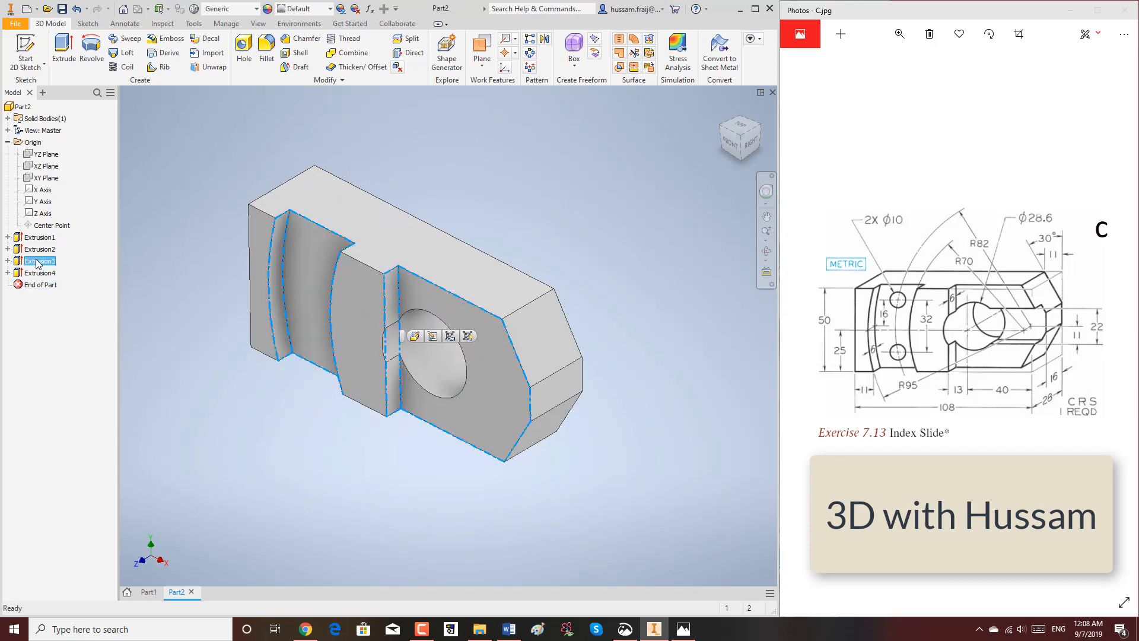
{"action": "left_click", "coordinate": [8, 261]}
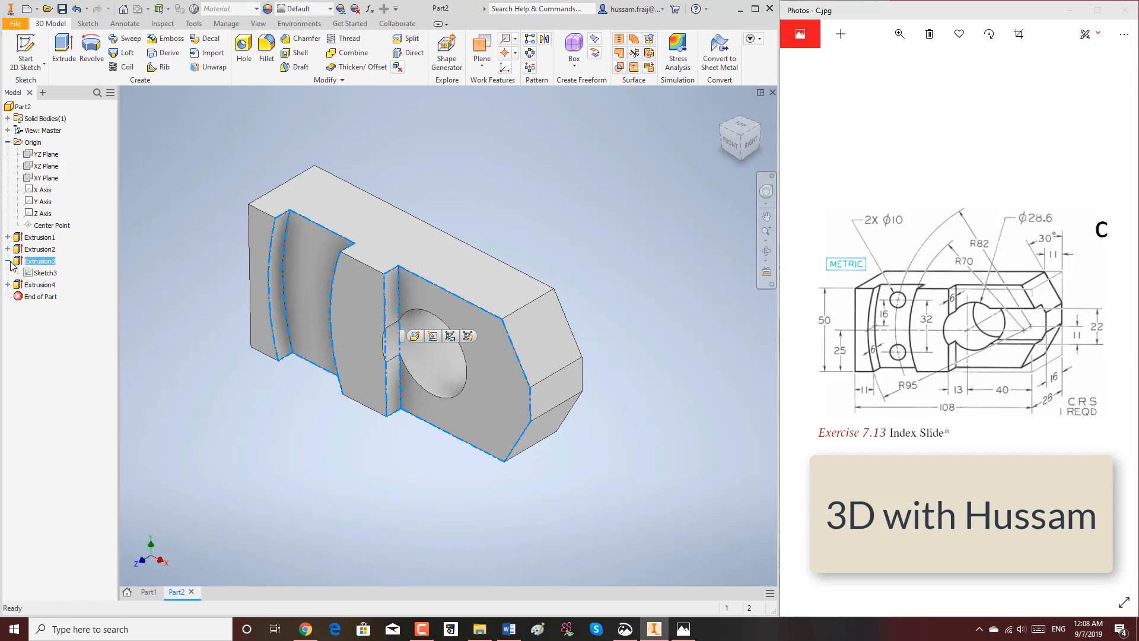
{"action": "right_click", "coordinate": [43, 274]}
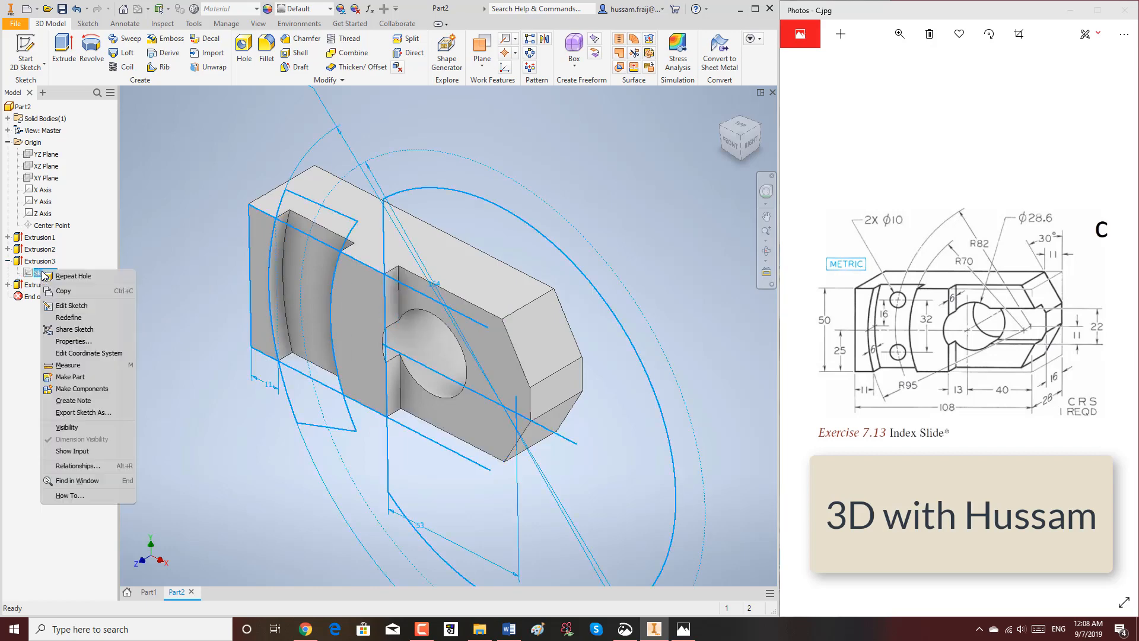
{"action": "left_click", "coordinate": [75, 329]}
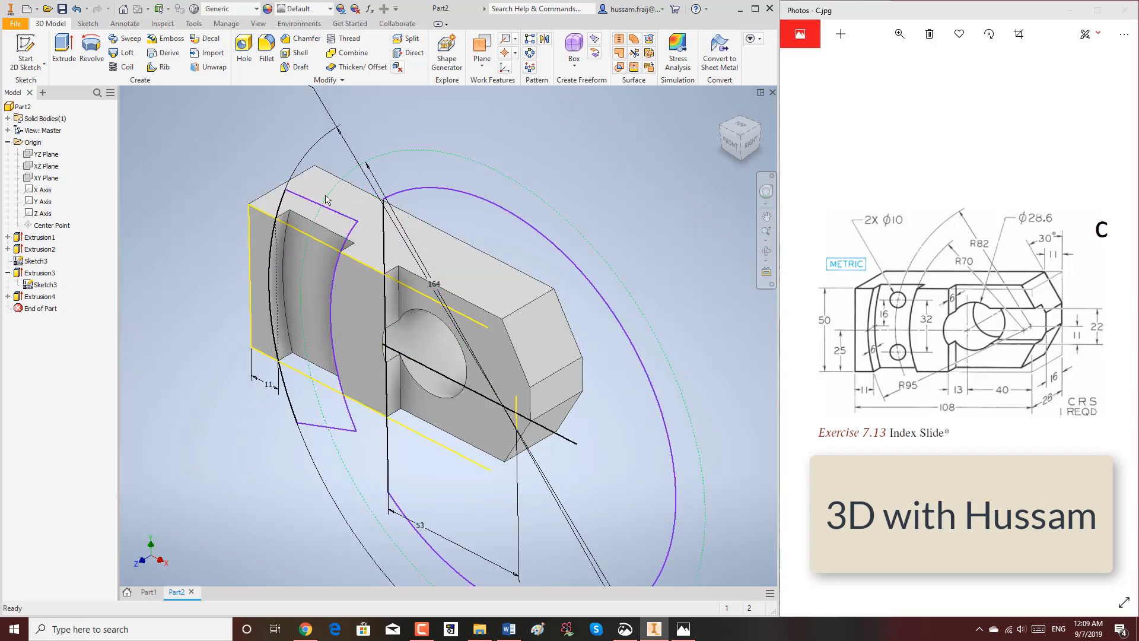
Start a new 2D sketch
{"action": "left_click", "coordinate": [38, 67]}
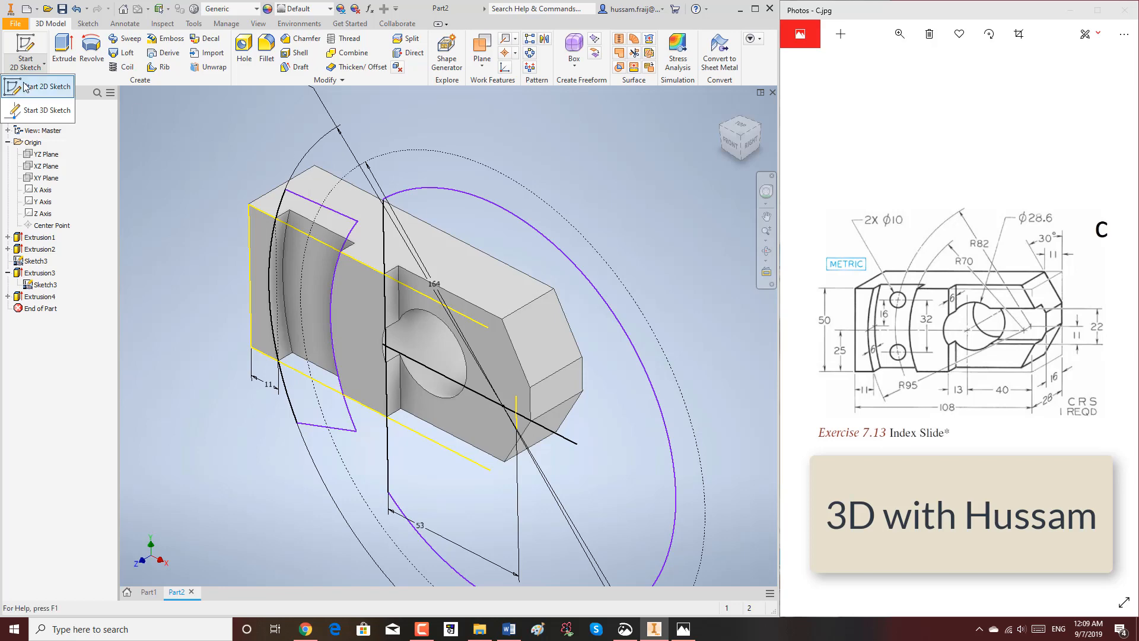
Start a new 2D sketch on the floor of the curved groove and exit geometry projection
{"action": "left_click", "coordinate": [25, 87]}
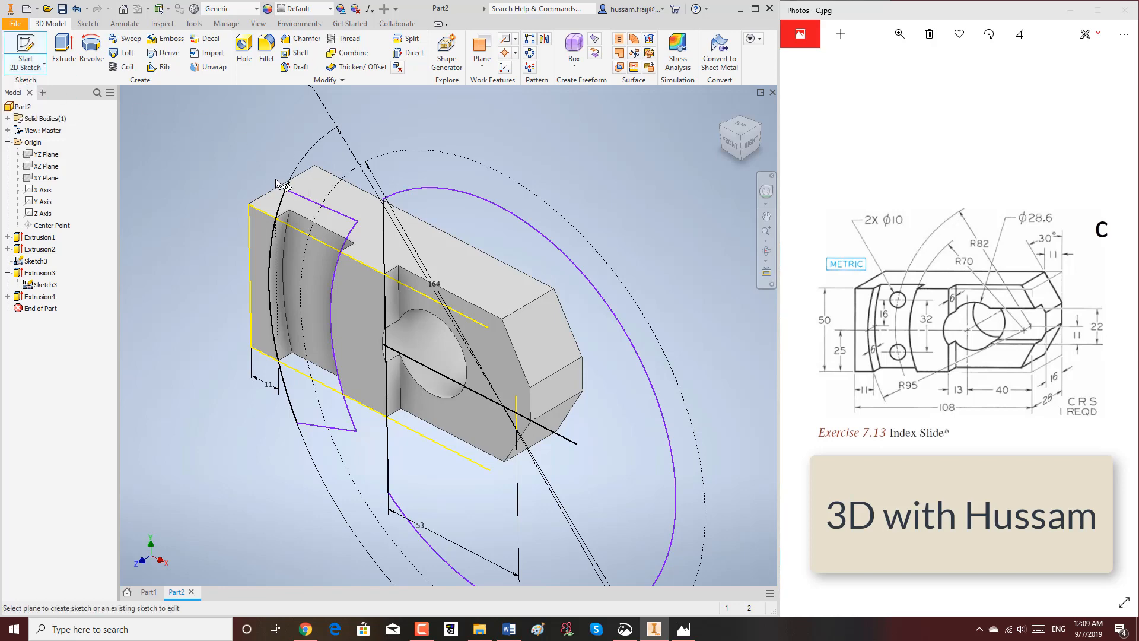
{"action": "left_click", "coordinate": [311, 251]}
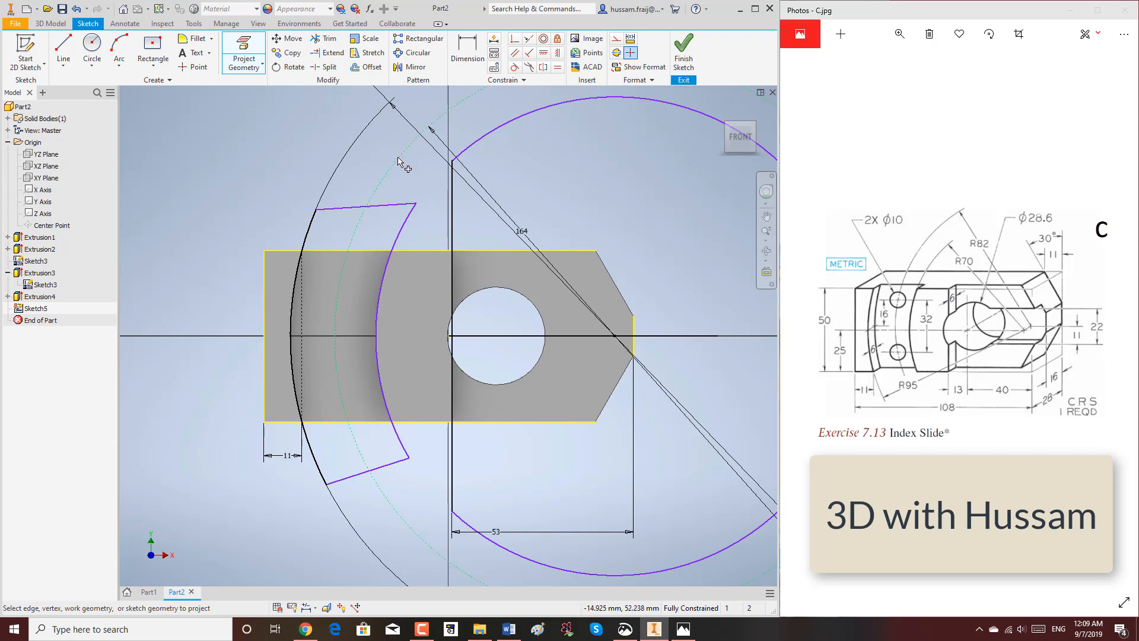
{"action": "scroll", "coordinate": [310, 220], "scroll_direction": "down", "scroll_amount": 3}
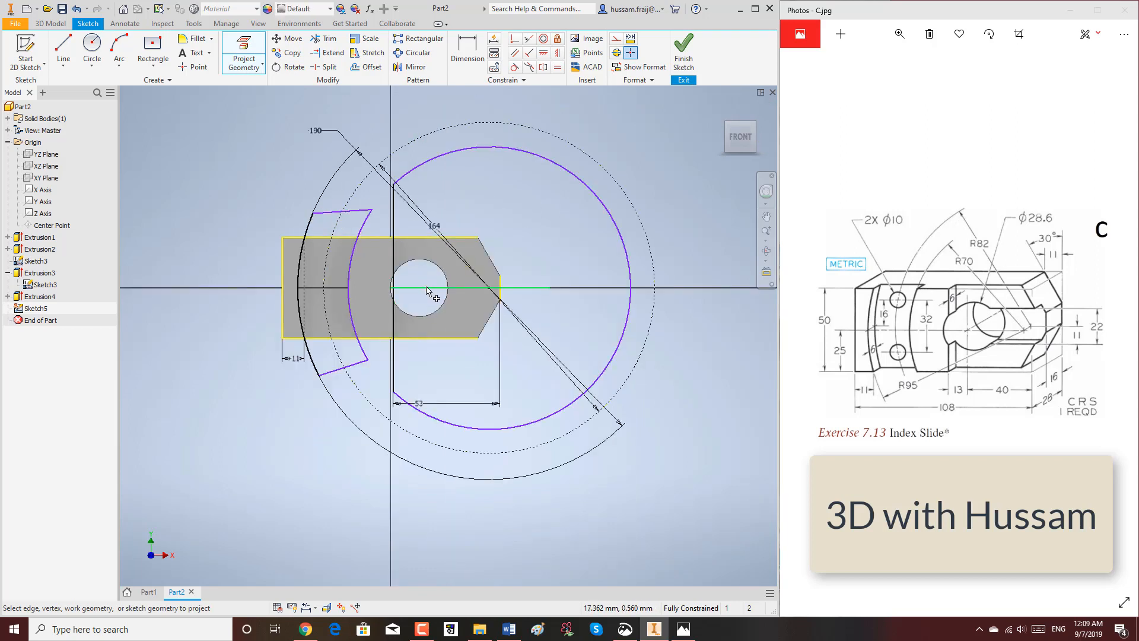
{"action": "right_click", "coordinate": [221, 186]}
{"action": "left_click", "coordinate": [257, 187]}
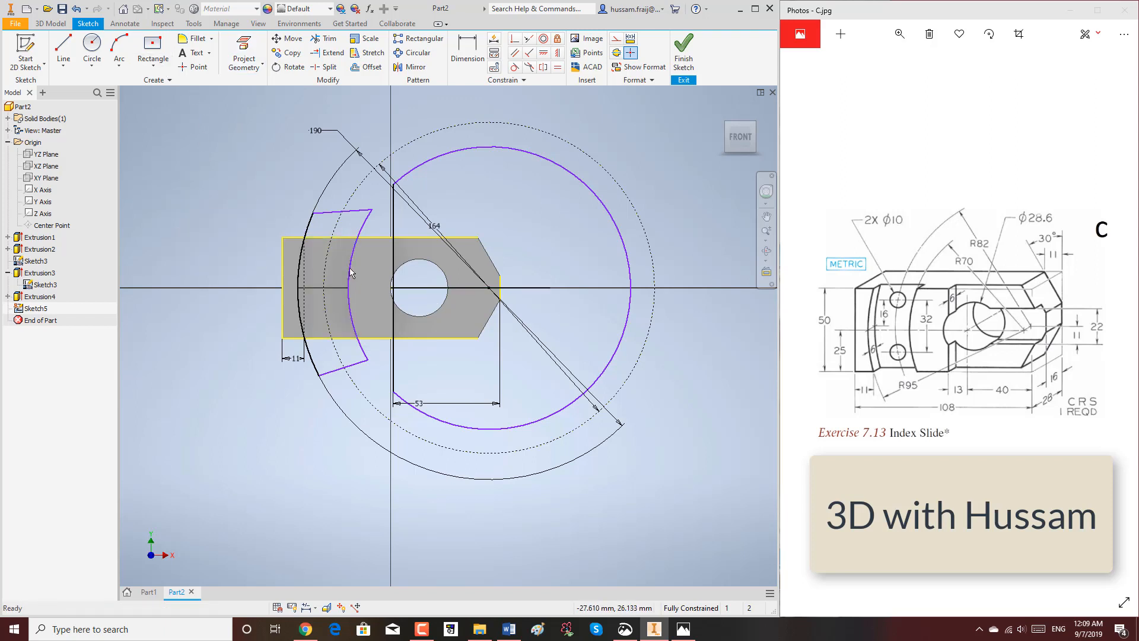
Sketch two circles about 6 mm in diameter centred on the dashed construction arc, one above and one below the horizontal centreline
{"action": "left_click", "coordinate": [95, 48]}
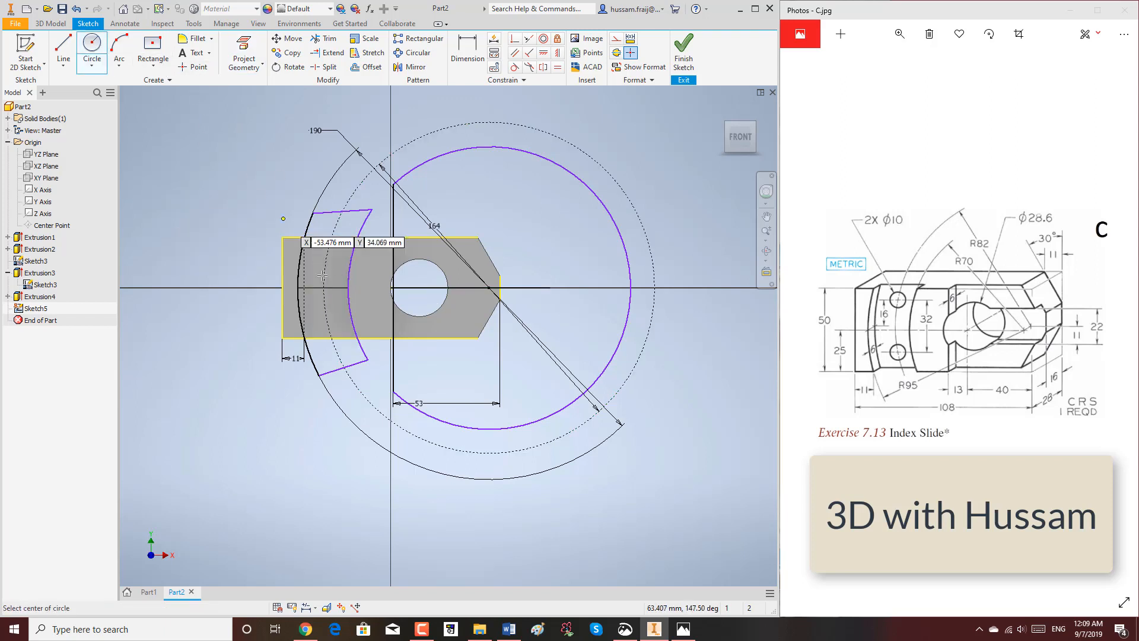
{"action": "scroll", "coordinate": [327, 300], "scroll_direction": "up", "scroll_amount": 5}
{"action": "scroll", "coordinate": [331, 180], "scroll_direction": "down", "scroll_amount": 3}
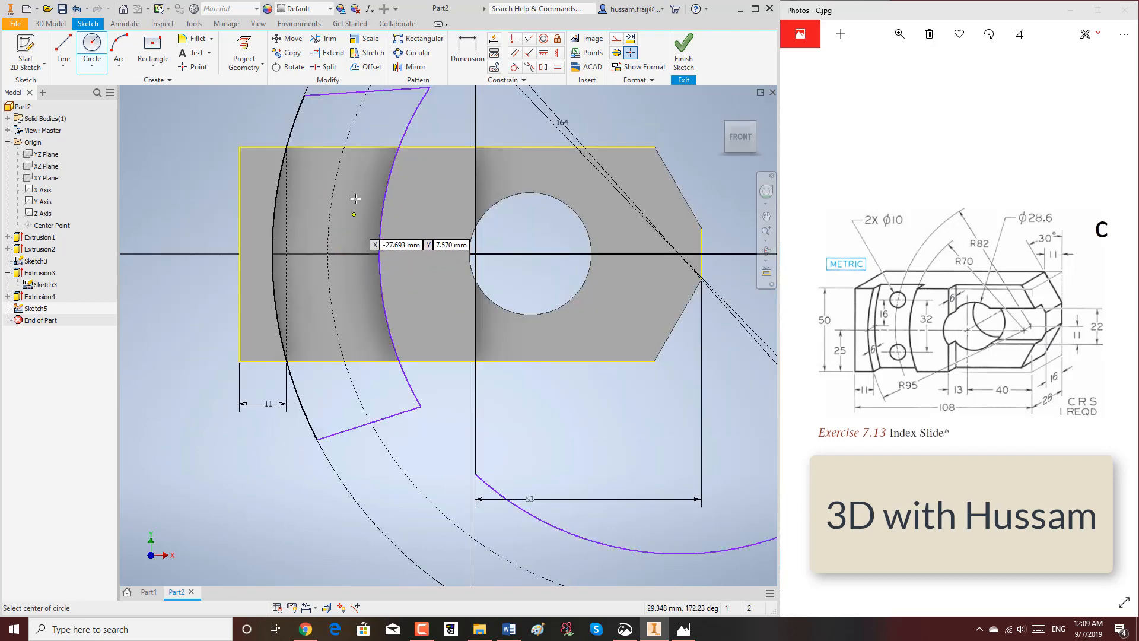
{"action": "scroll", "coordinate": [356, 214], "scroll_direction": "up", "scroll_amount": 3}
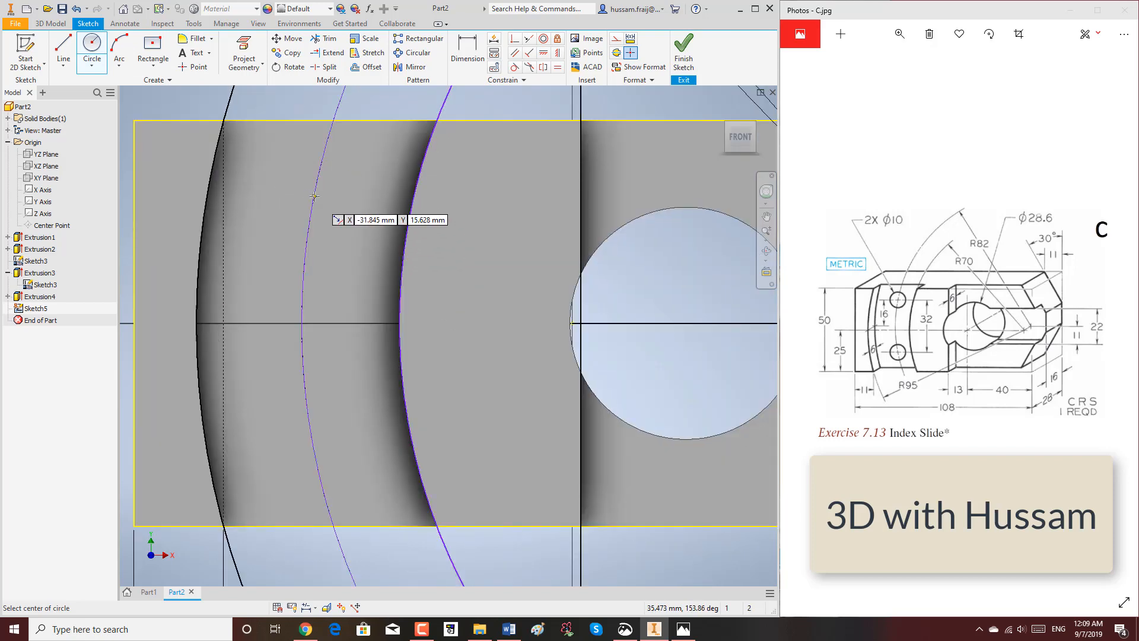
{"action": "left_click", "coordinate": [315, 197]}
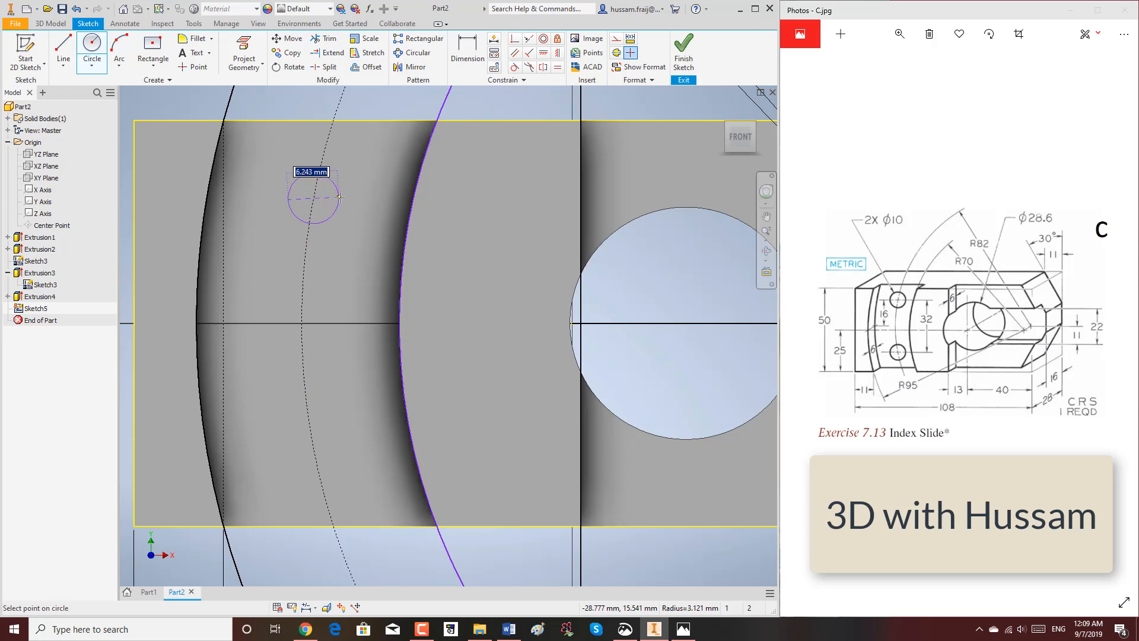
{"action": "left_click", "coordinate": [340, 198]}
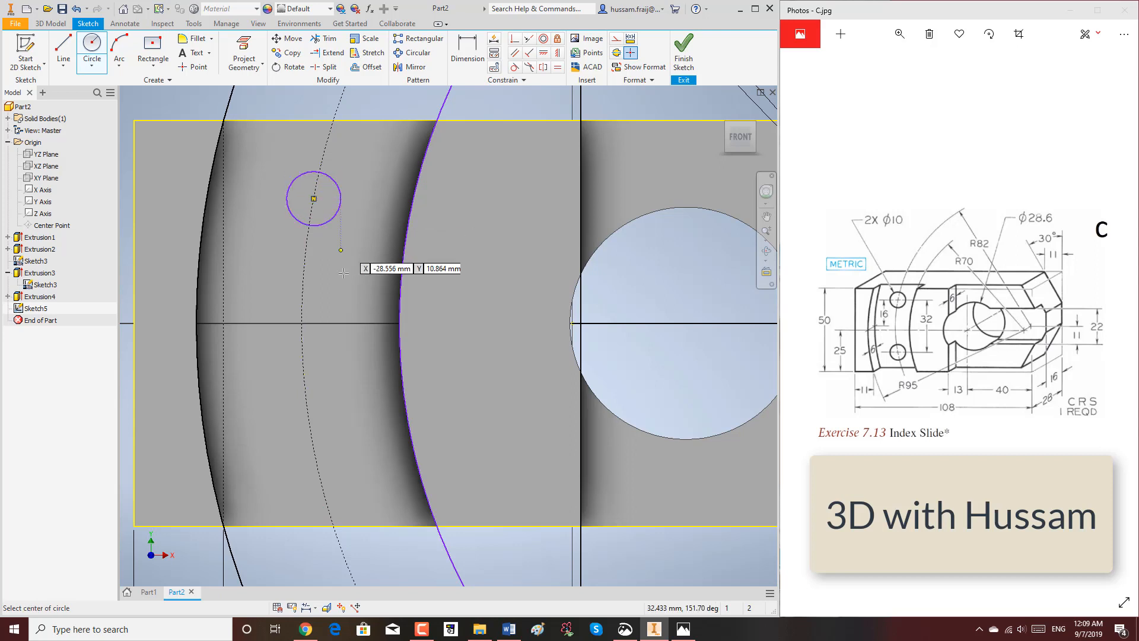
{"action": "left_click", "coordinate": [310, 422]}
{"action": "left_click", "coordinate": [337, 430]}
{"action": "right_click", "coordinate": [354, 378]}
{"action": "left_click", "coordinate": [395, 378]}
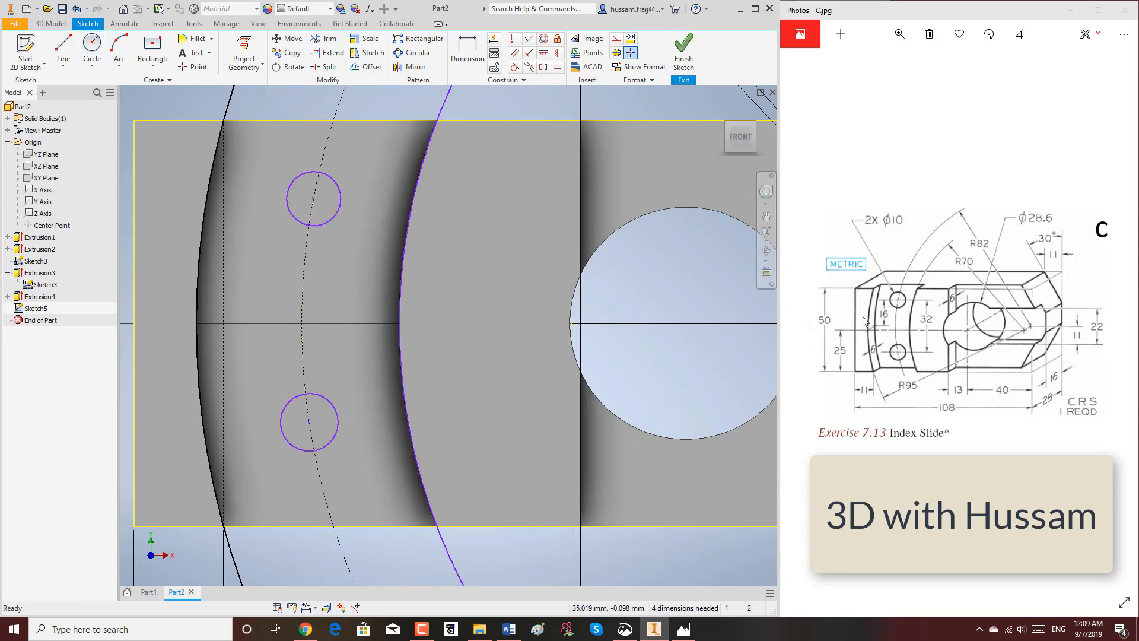
Dimension the upper circle's centre 16 mm from the horizontal centreline
{"action": "scroll", "coordinate": [395, 172], "scroll_direction": "down", "scroll_amount": 2}
{"action": "key", "text": "d"}
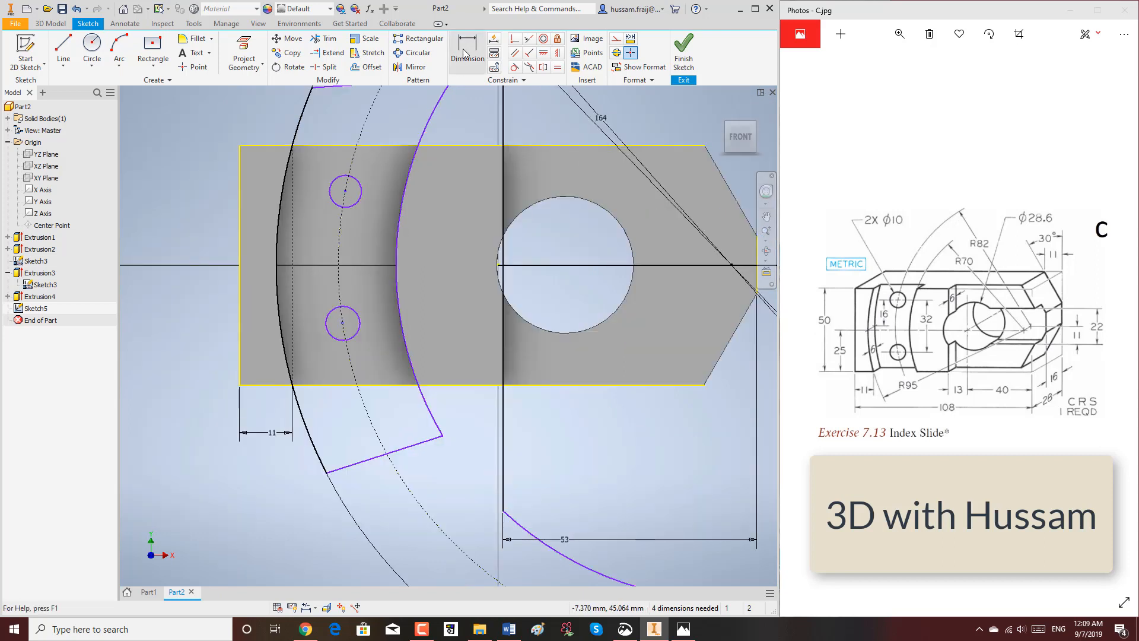
{"action": "left_click", "coordinate": [607, 266]}
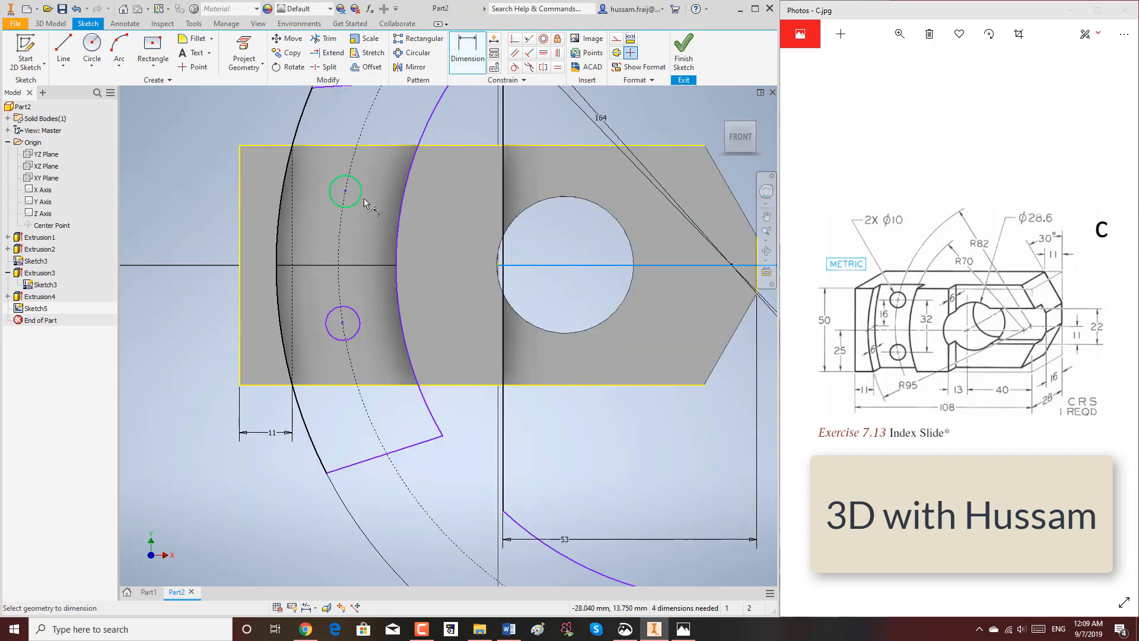
{"action": "left_click", "coordinate": [345, 191]}
{"action": "left_click", "coordinate": [361, 233]}
{"action": "type", "text": "16"}
{"action": "key", "text": "Return"}
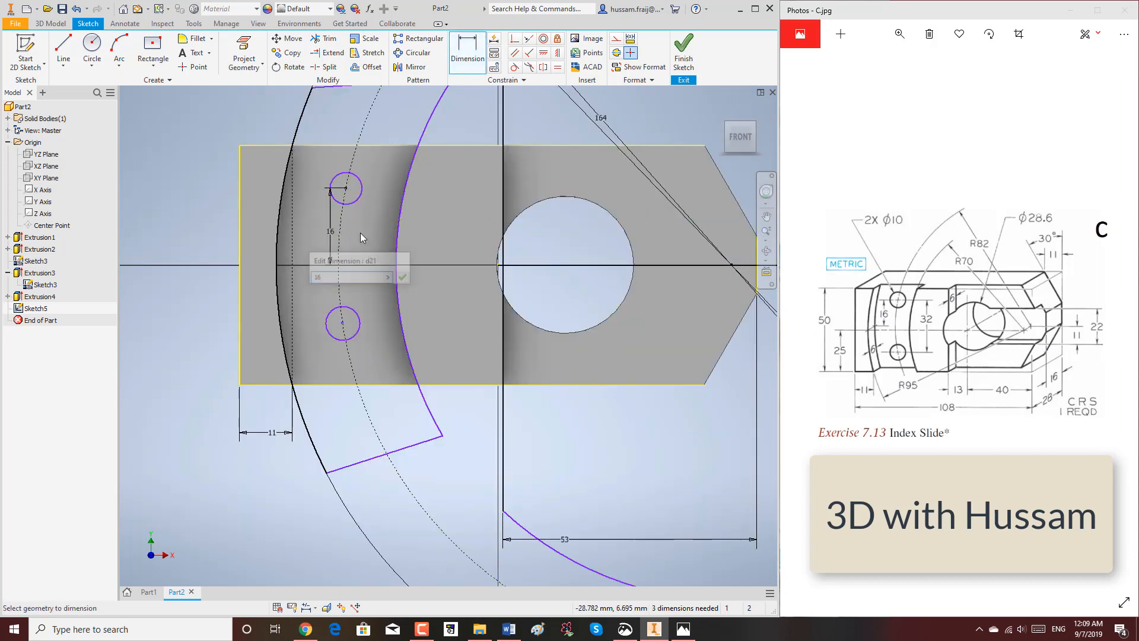
Dimension the lower circle's centre 16 mm from the horizontal centreline
{"action": "left_click", "coordinate": [609, 265]}
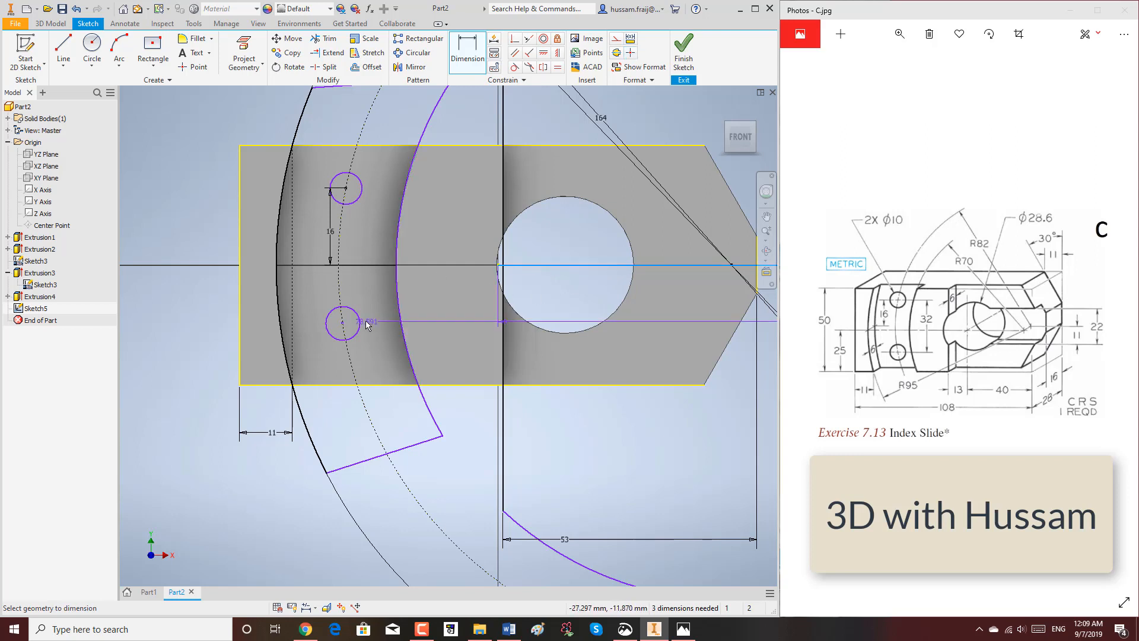
{"action": "left_click", "coordinate": [359, 321]}
{"action": "left_click", "coordinate": [364, 301]}
{"action": "type", "text": "16"}
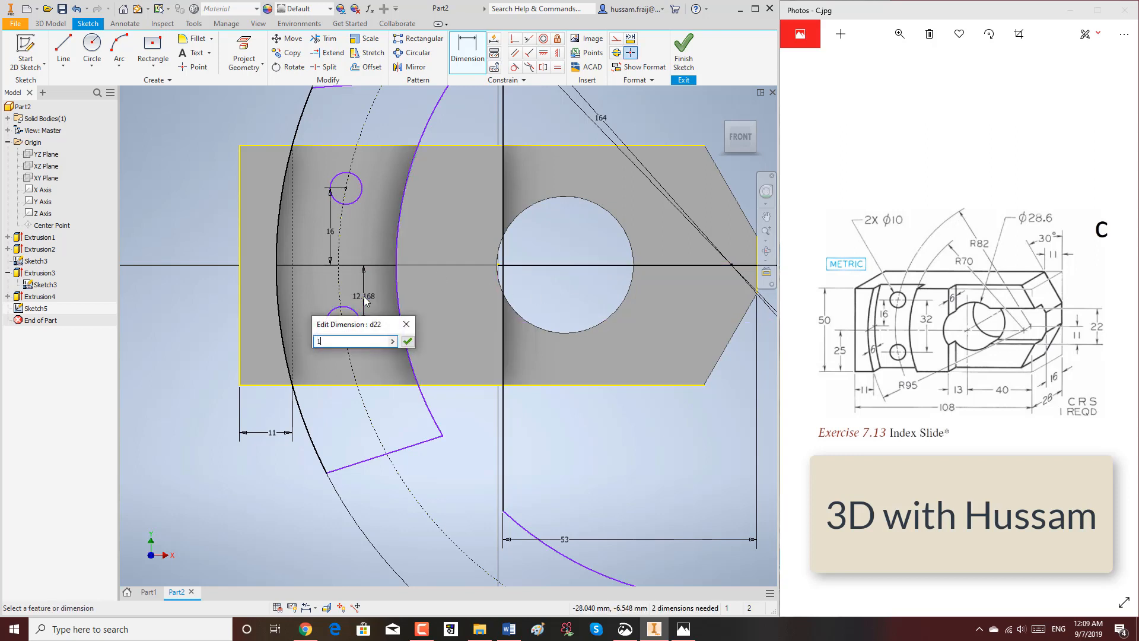
{"action": "key", "text": "Return"}
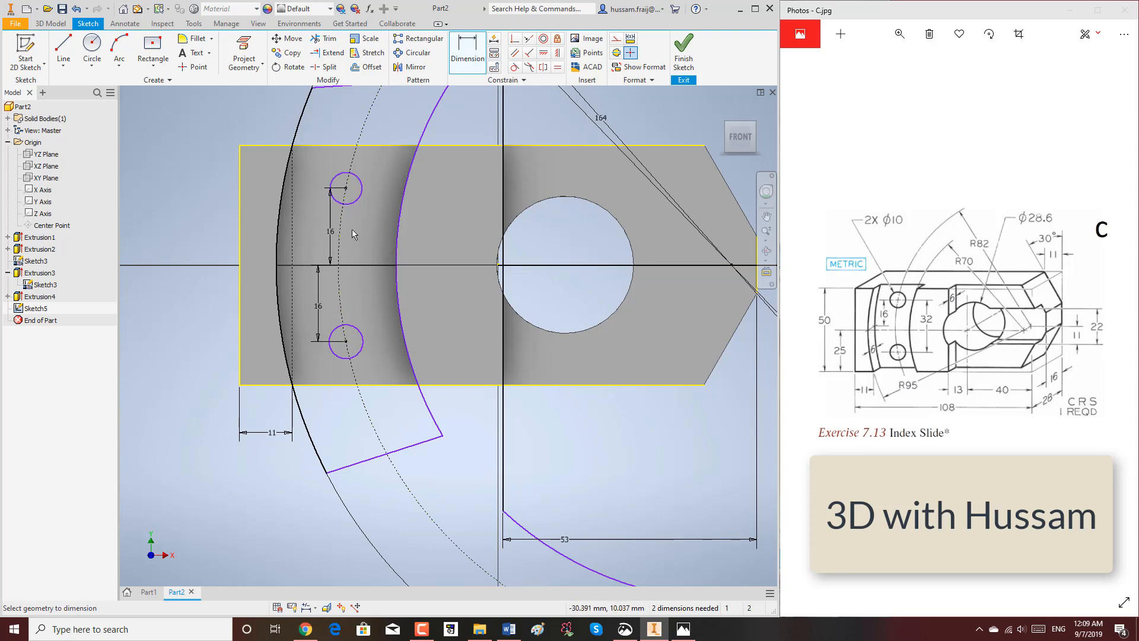
Finish the sketch and extrude both circles as a cut through all in the flipped direction to make two holes
{"action": "scroll", "coordinate": [351, 232], "scroll_direction": "down", "scroll_amount": 3}
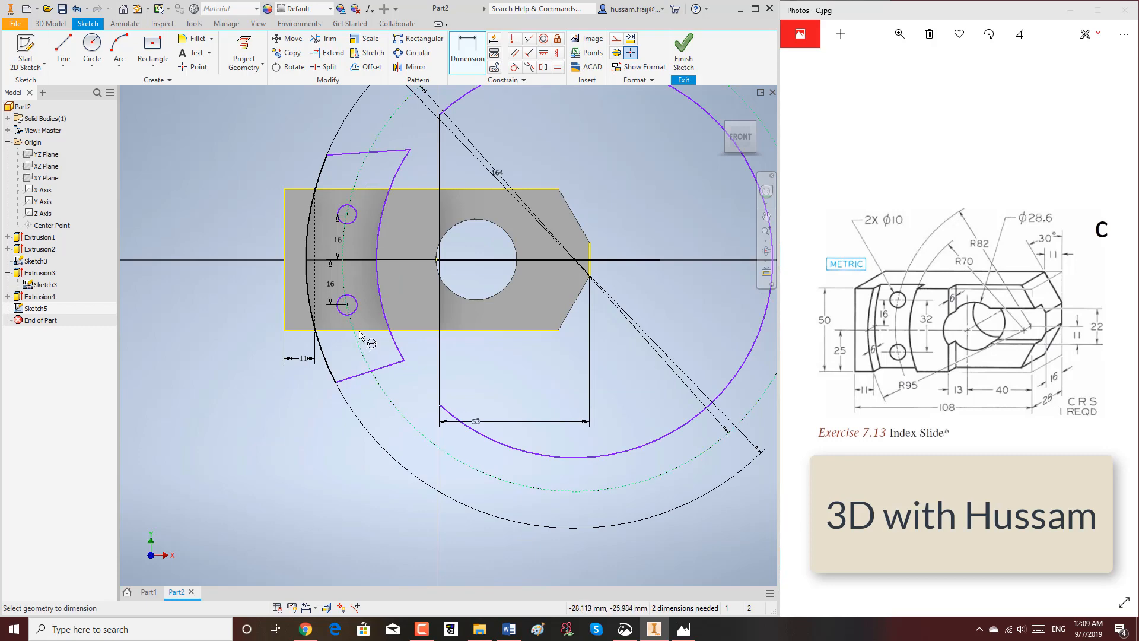
{"action": "left_click", "coordinate": [685, 48]}
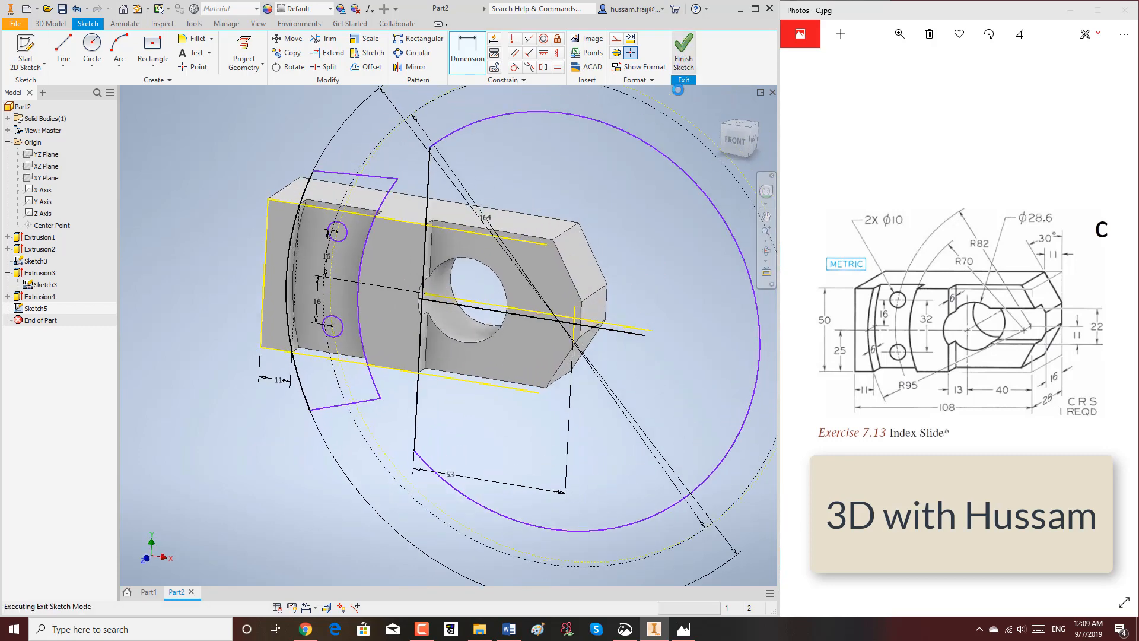
{"action": "left_click", "coordinate": [64, 50]}
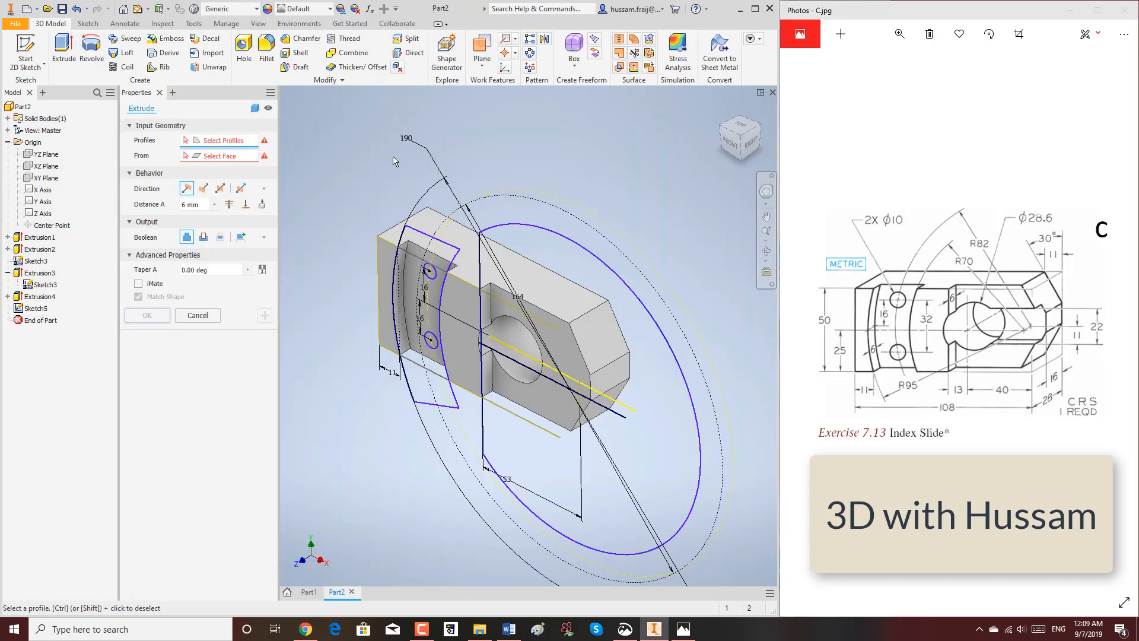
{"action": "left_click", "coordinate": [438, 275]}
{"action": "left_click", "coordinate": [436, 340]}
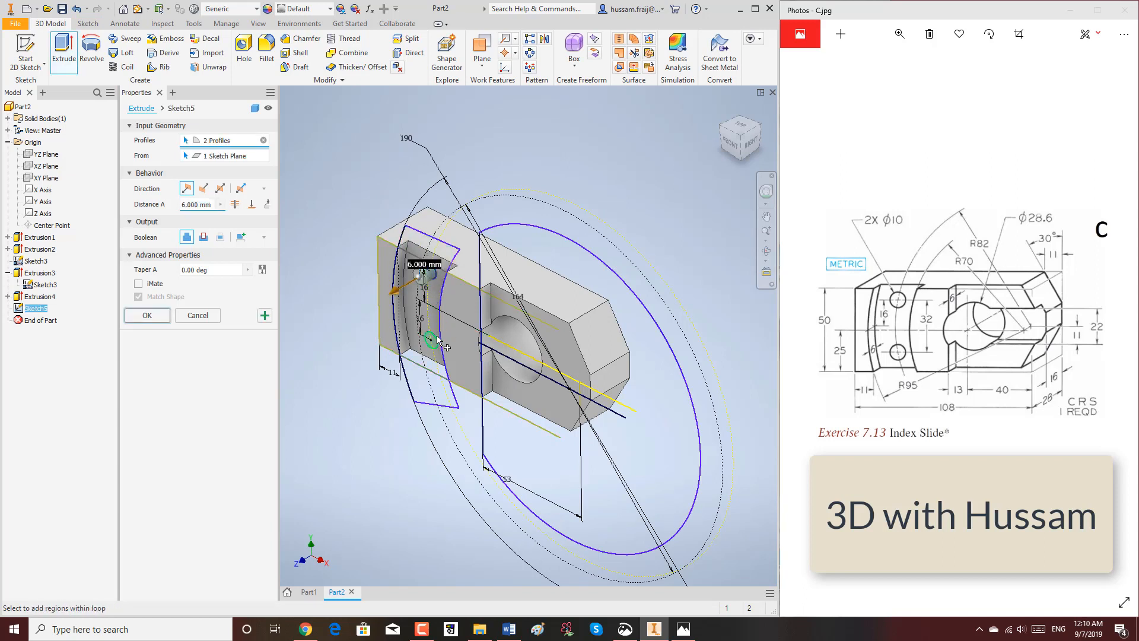
{"action": "left_click", "coordinate": [204, 236]}
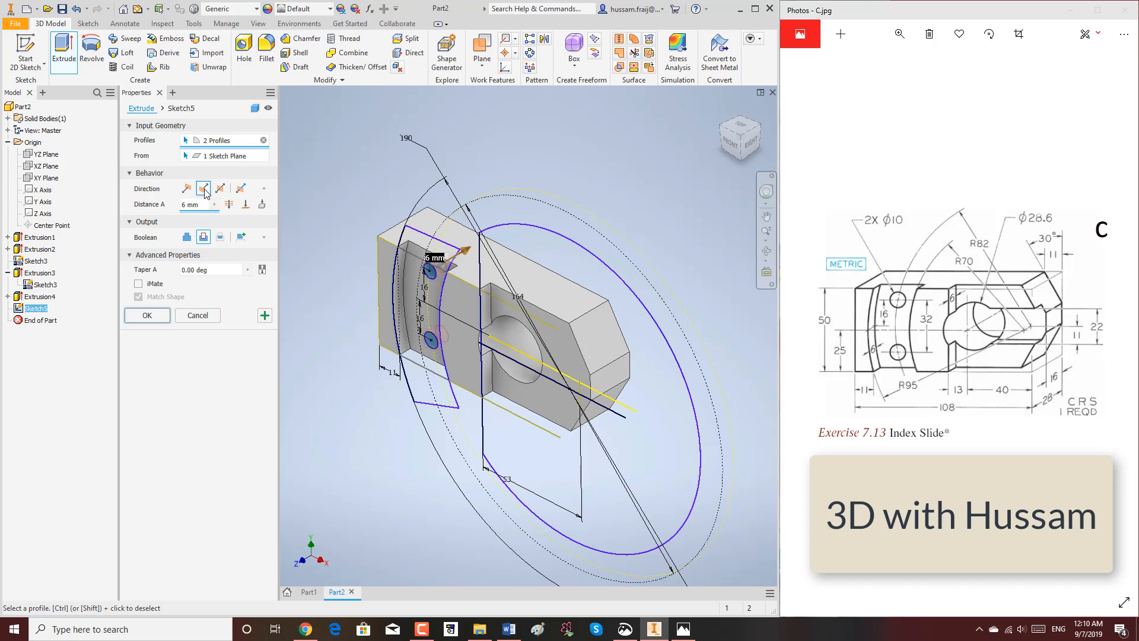
{"action": "left_click", "coordinate": [227, 206]}
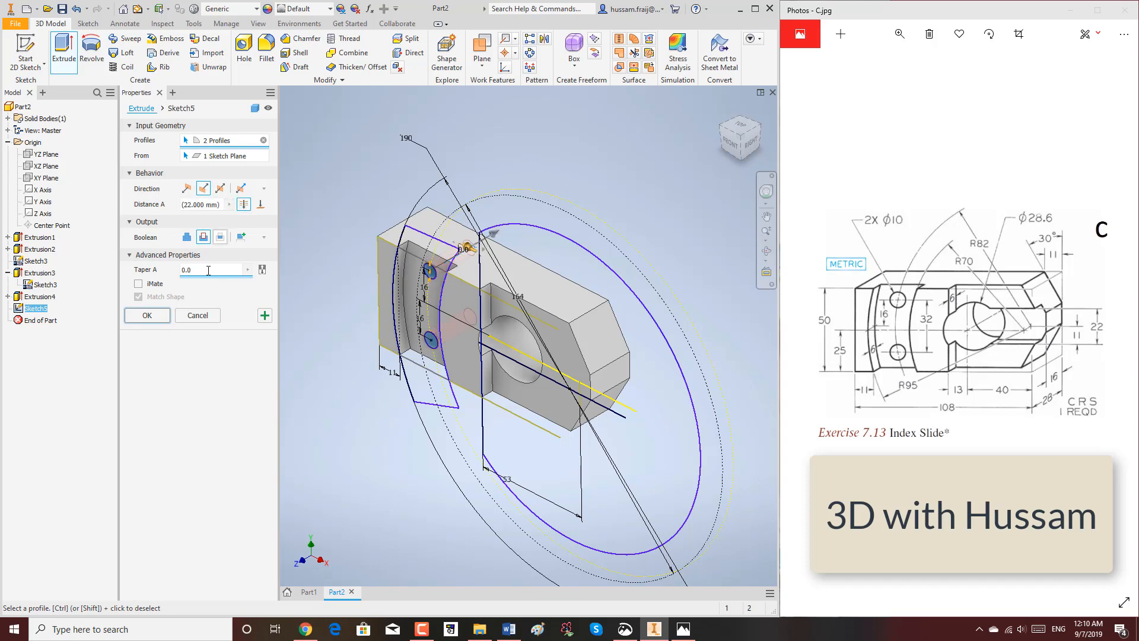
{"action": "left_click", "coordinate": [146, 315]}
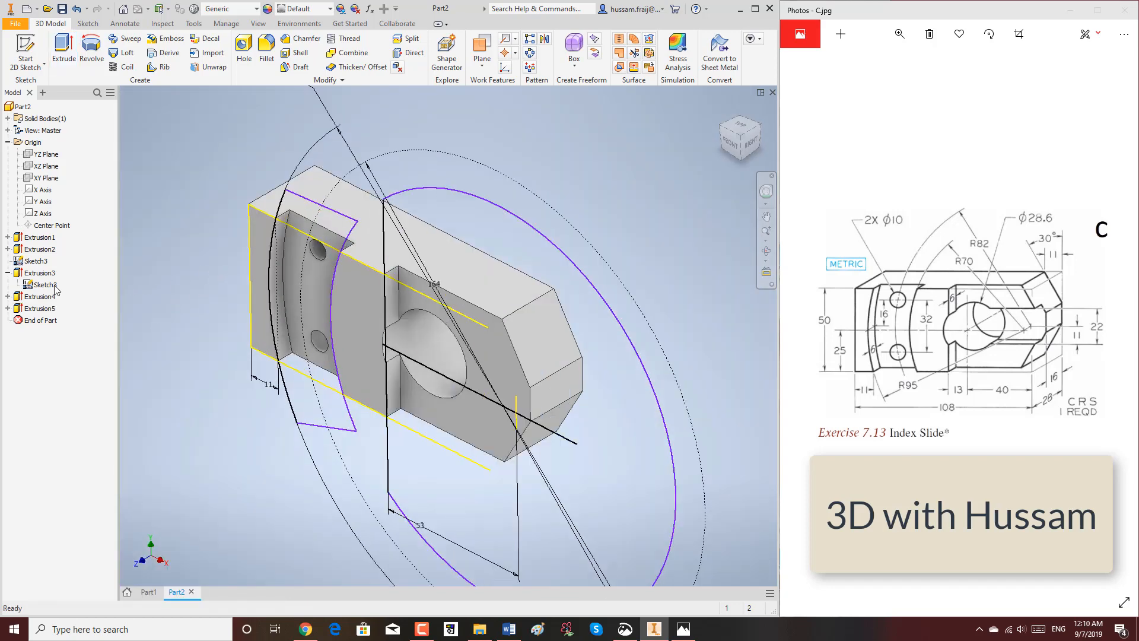
Hide the shared Sketch3 so that its curves and dimensions no longer cover the part
{"action": "right_click", "coordinate": [40, 261]}
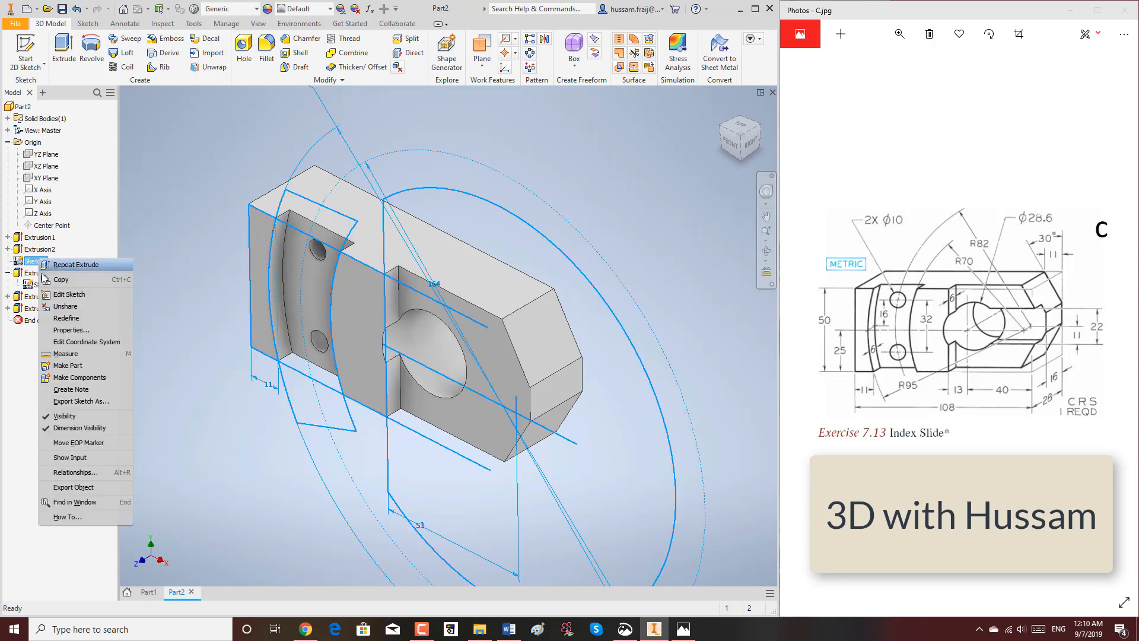
{"action": "left_click", "coordinate": [63, 417]}
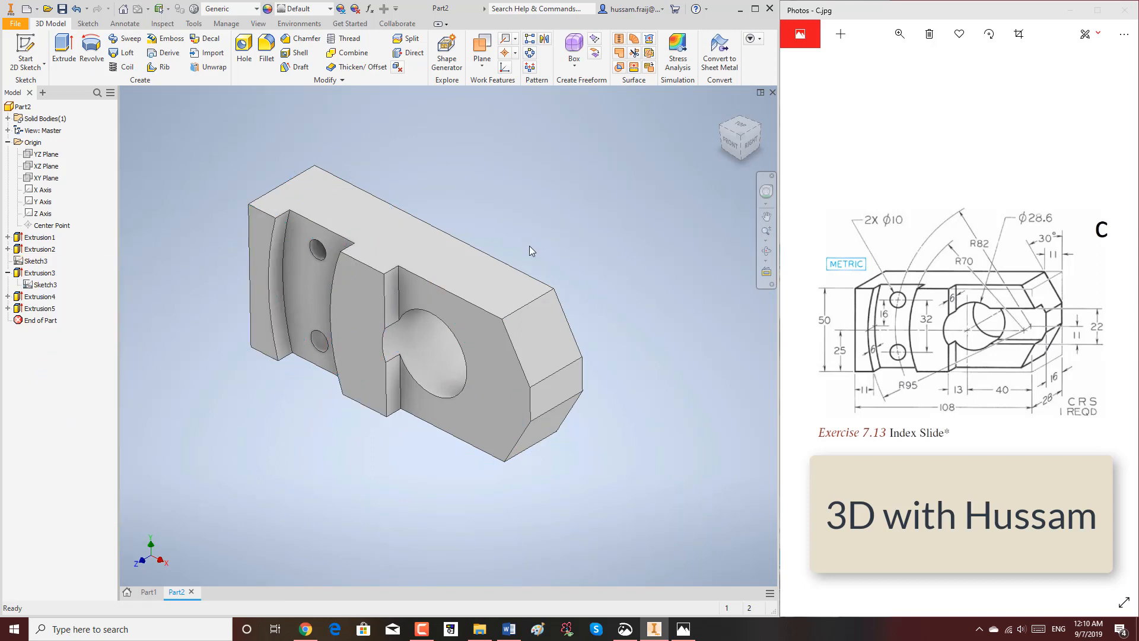
{"action": "left_click", "coordinate": [765, 250]}
{"action": "left_click_drag", "start_coordinate": [377, 340], "coordinate": [470, 188]}
{"action": "key", "text": "Escape"}
{"action": "left_click", "coordinate": [720, 110]}
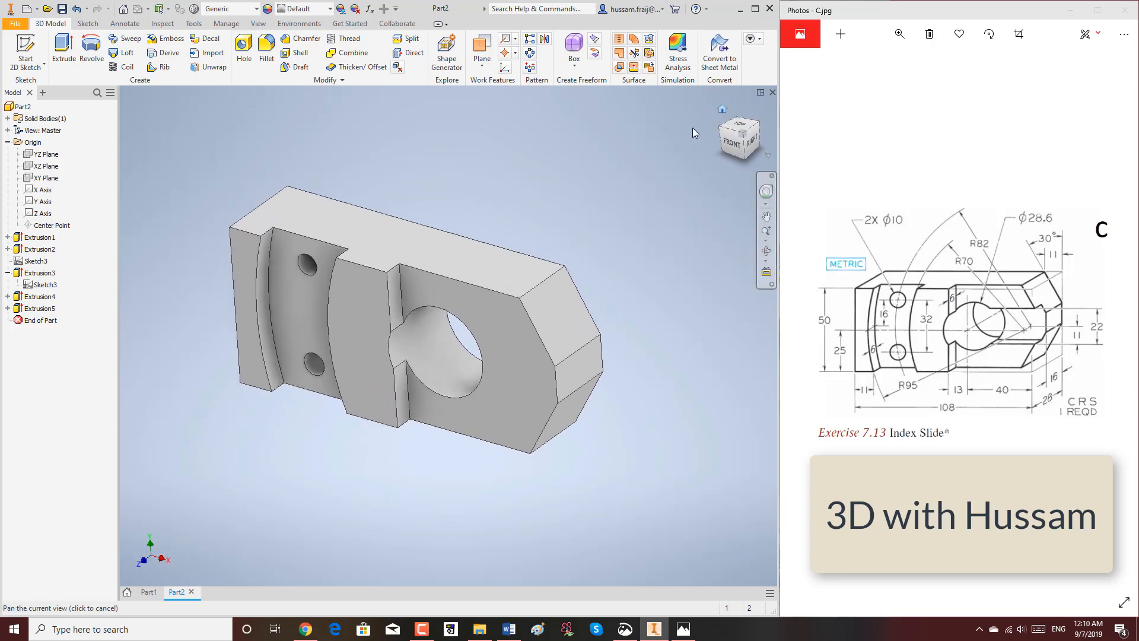
Adjust the appearance of the whole part to a purple tint with RGB 153, 0, 255 and apply it
{"action": "left_click", "coordinate": [341, 10]}
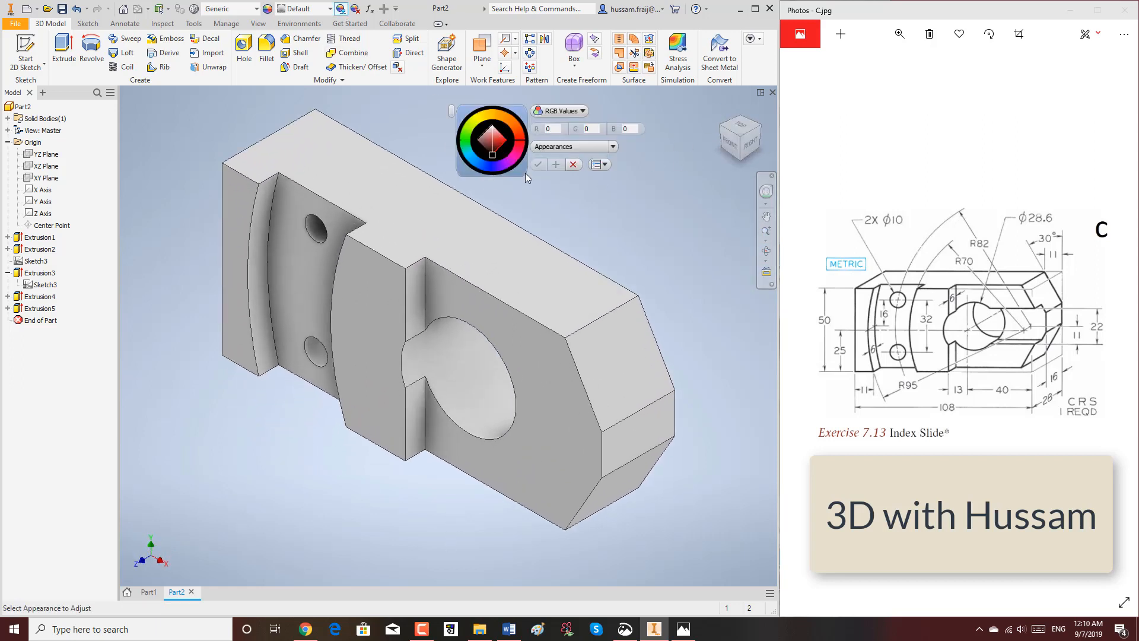
{"action": "left_click", "coordinate": [23, 106]}
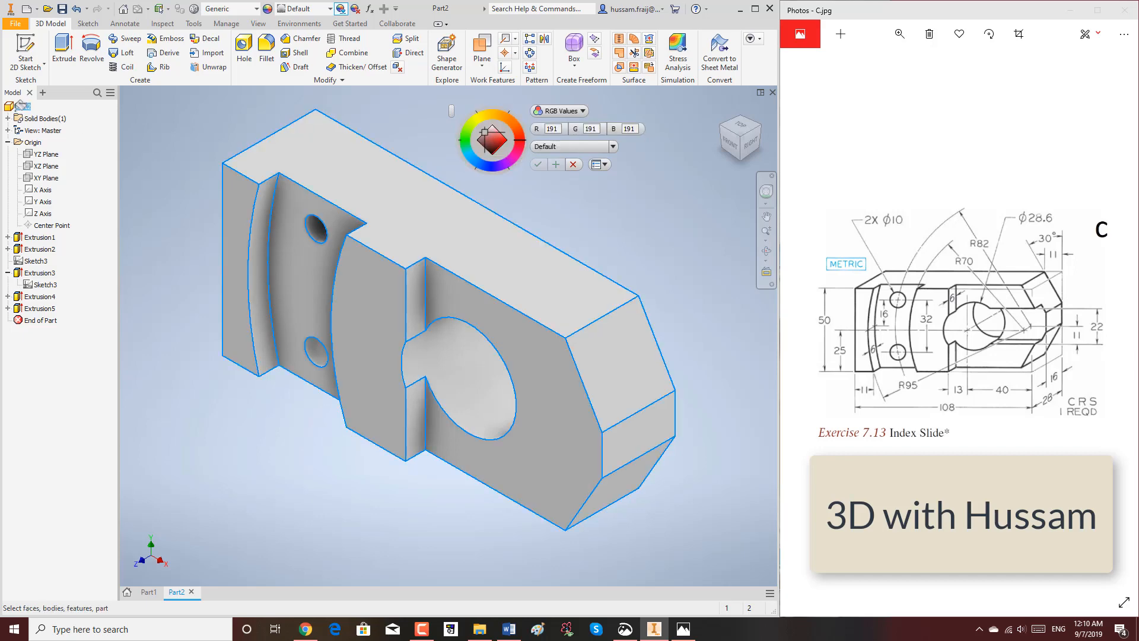
{"action": "left_click", "coordinate": [511, 163]}
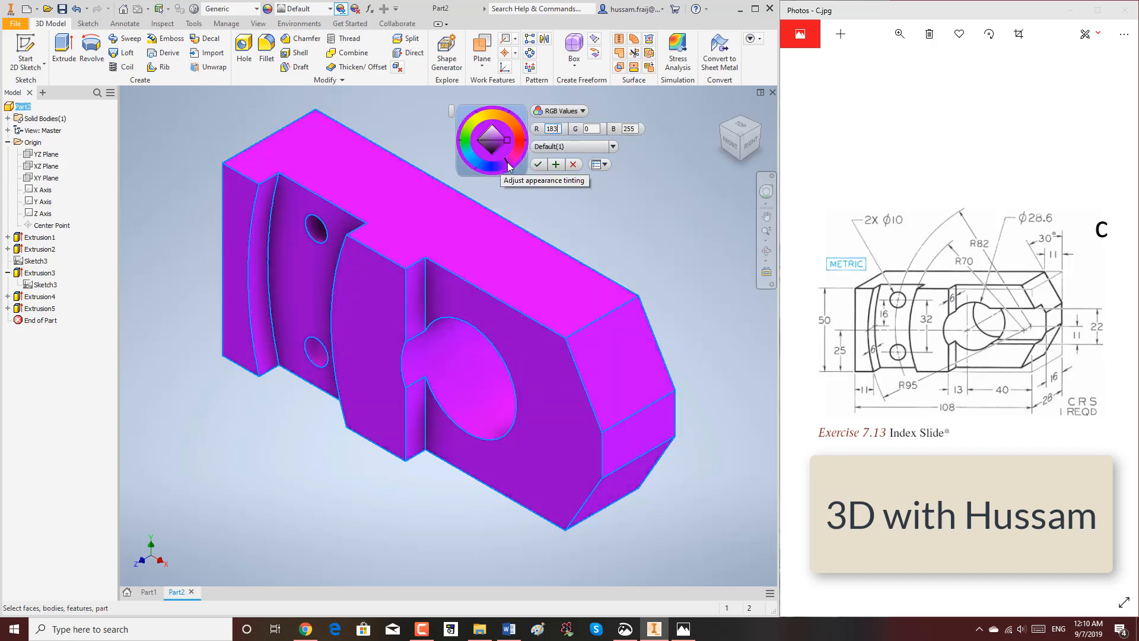
{"action": "left_click", "coordinate": [509, 166]}
{"action": "left_click", "coordinate": [510, 168]}
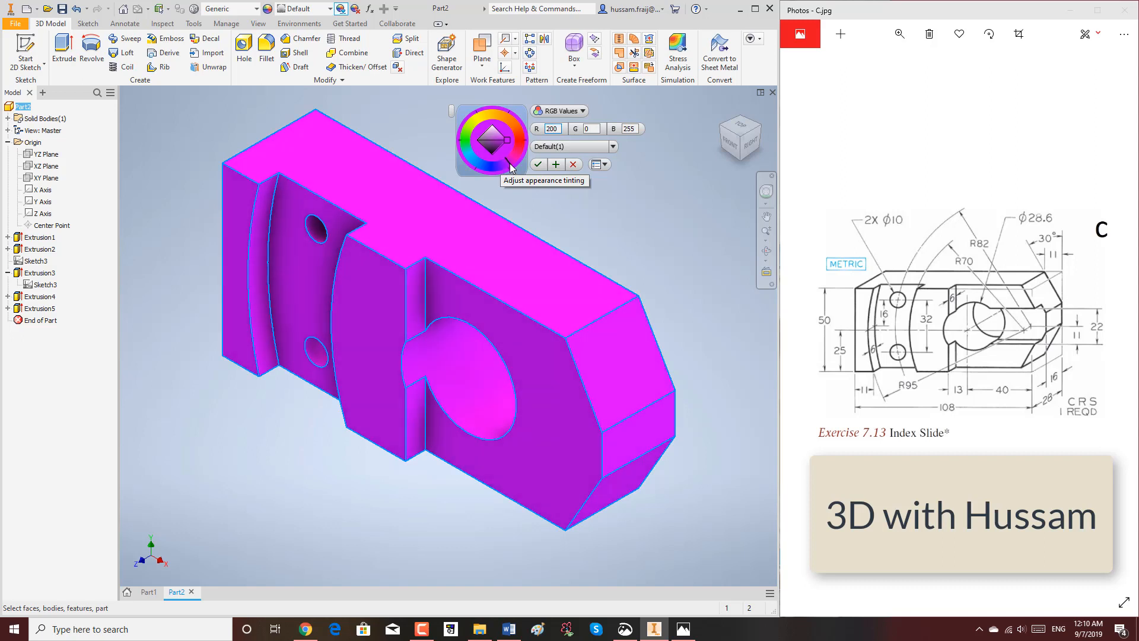
{"action": "left_click", "coordinate": [508, 167]}
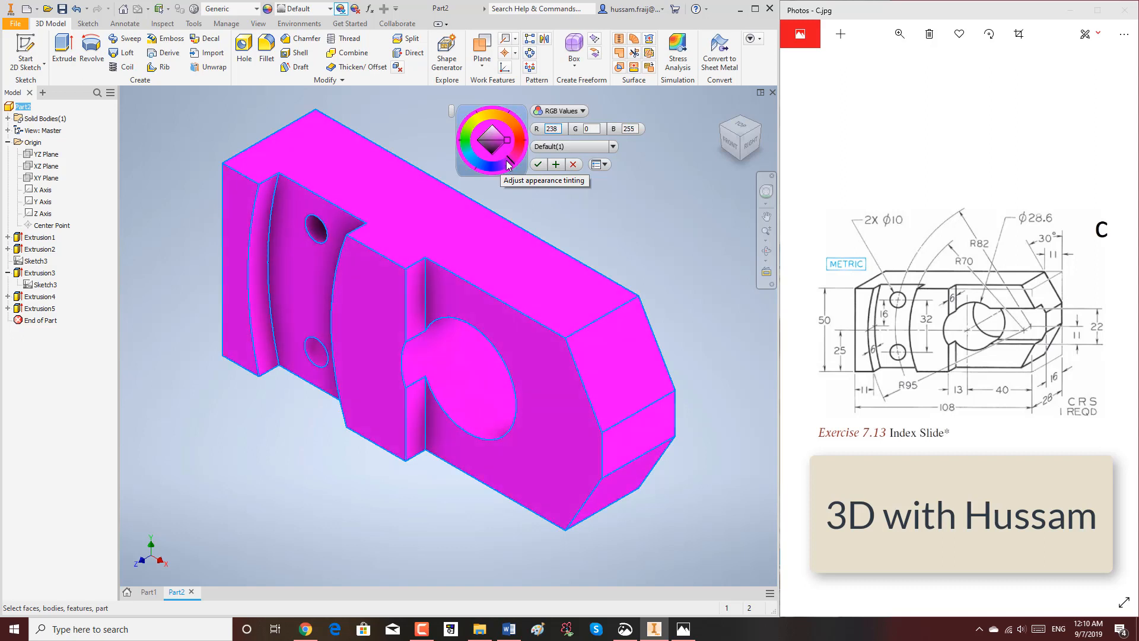
{"action": "left_click", "coordinate": [504, 166]}
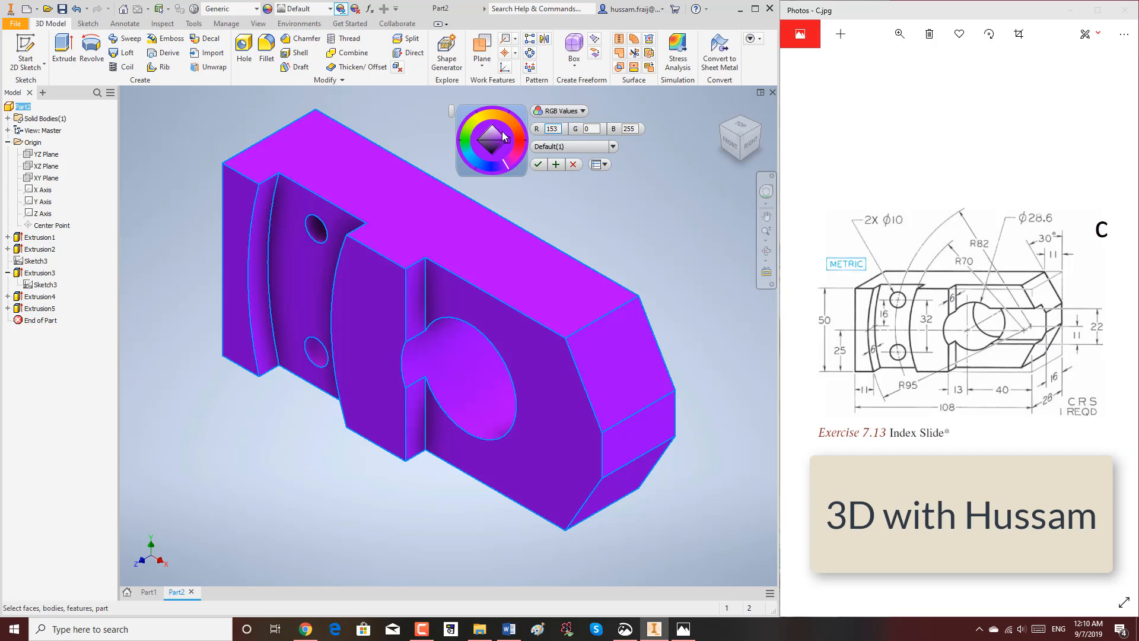
{"action": "left_click", "coordinate": [555, 164]}
{"action": "scroll", "coordinate": [582, 287], "scroll_direction": "down", "scroll_amount": 3}
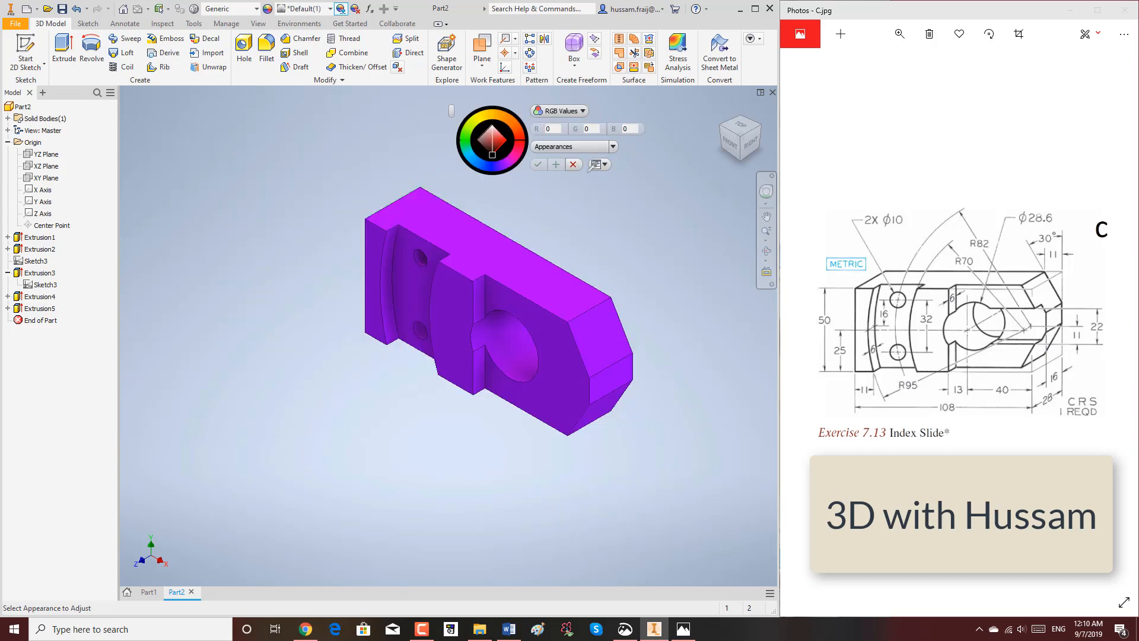
{"action": "left_click", "coordinate": [573, 164]}
Set the visual style of the part display to Realistic
{"action": "scroll", "coordinate": [548, 207], "scroll_direction": "up", "scroll_amount": 4}
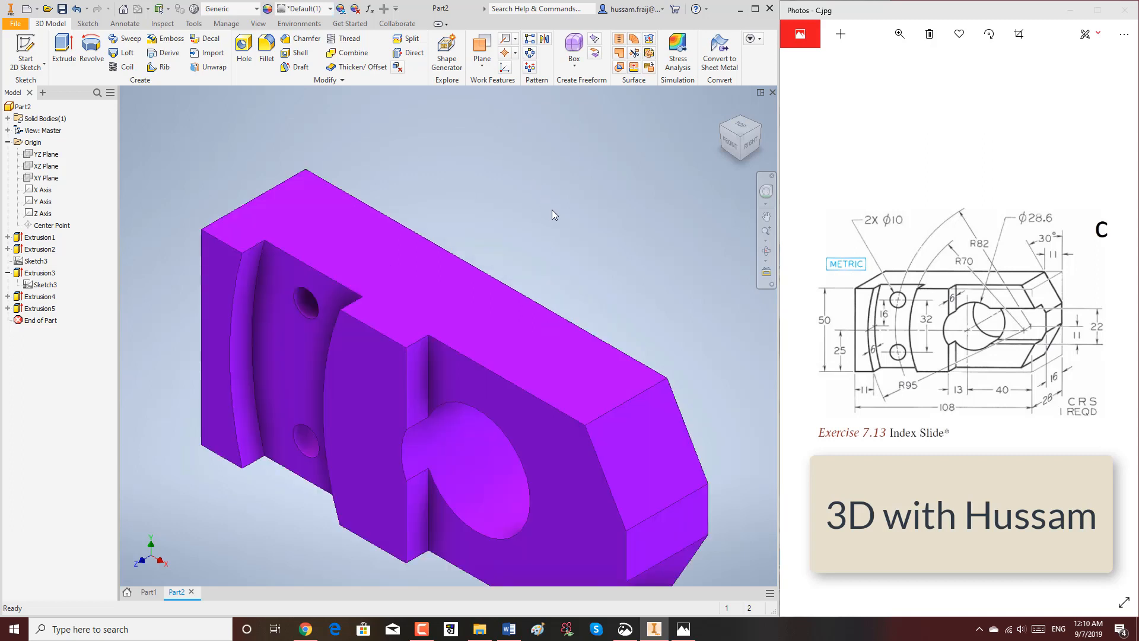
{"action": "left_click", "coordinate": [259, 24]}
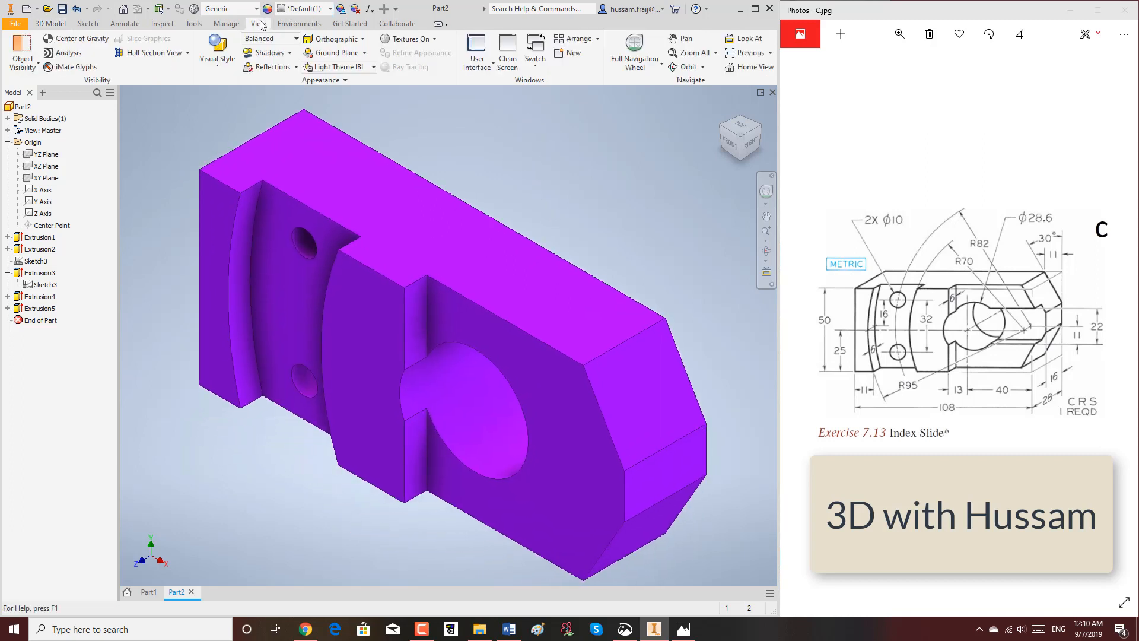
{"action": "left_click", "coordinate": [217, 48]}
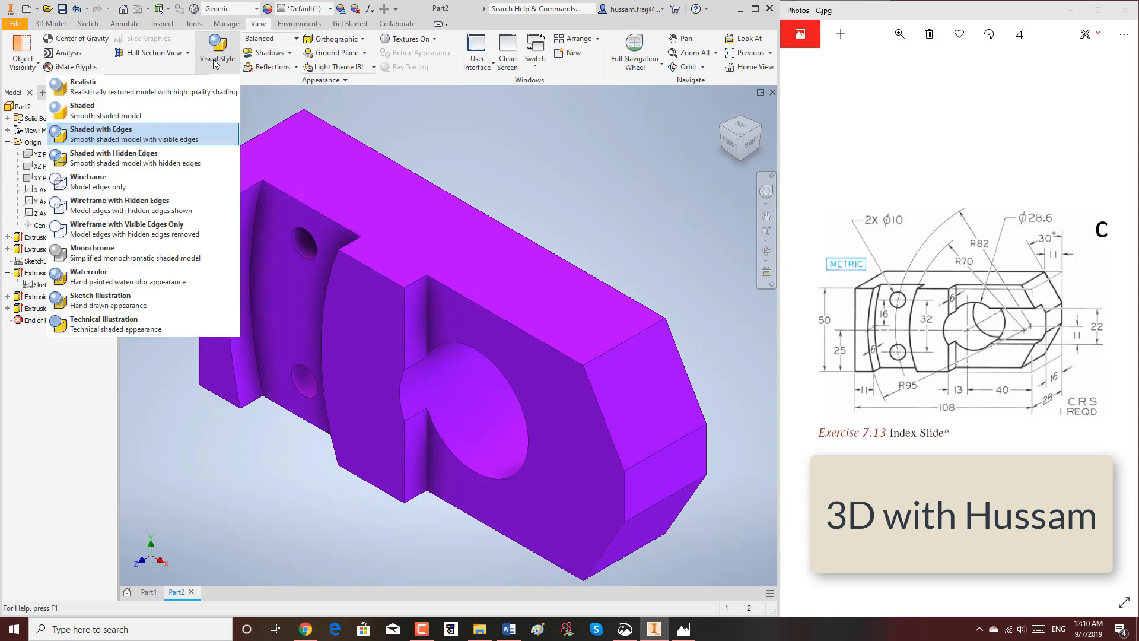
{"action": "left_click", "coordinate": [143, 92]}
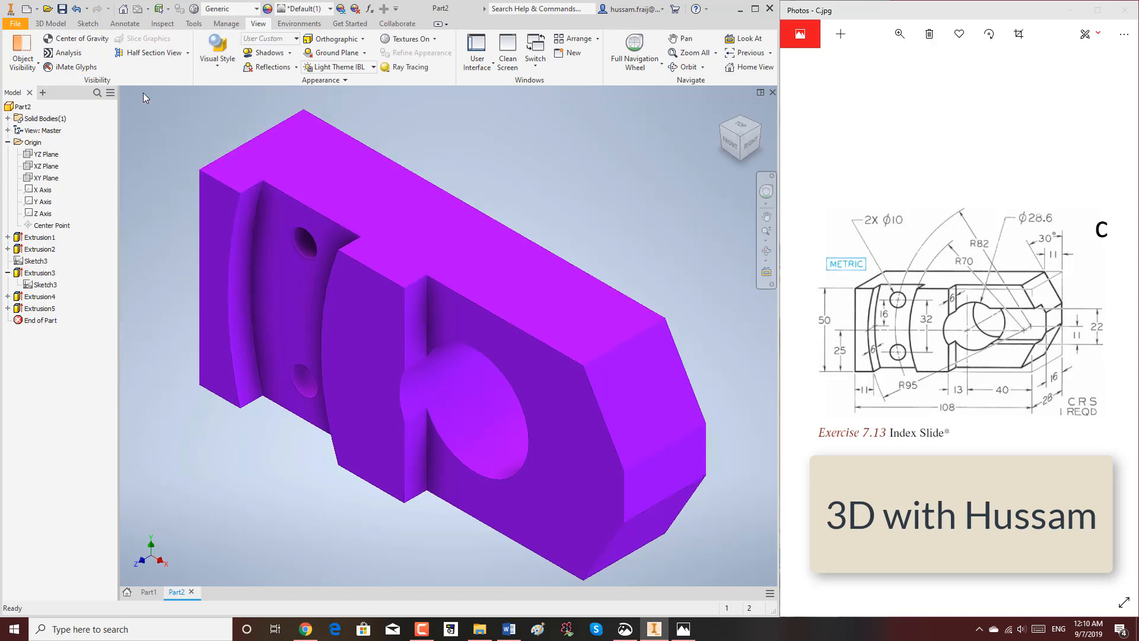
Turn on all shadows for the part: ground, object and ambient
{"action": "left_click", "coordinate": [290, 53]}
{"action": "left_click", "coordinate": [229, 69]}
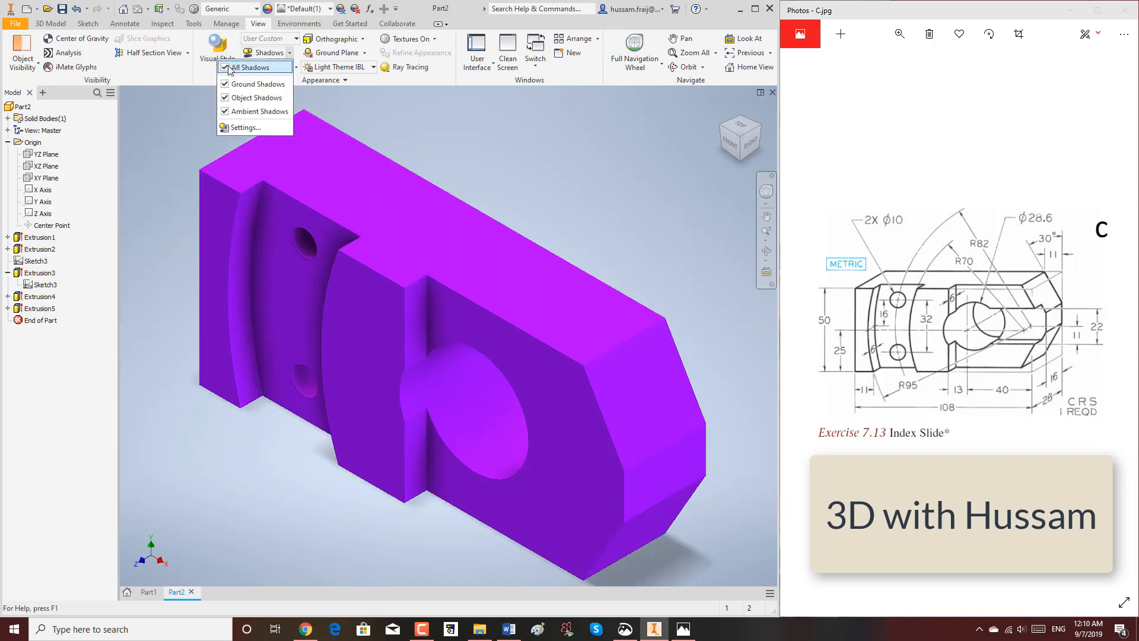
{"action": "left_click", "coordinate": [472, 123]}
{"action": "scroll", "coordinate": [545, 173], "scroll_direction": "down", "scroll_amount": 3}
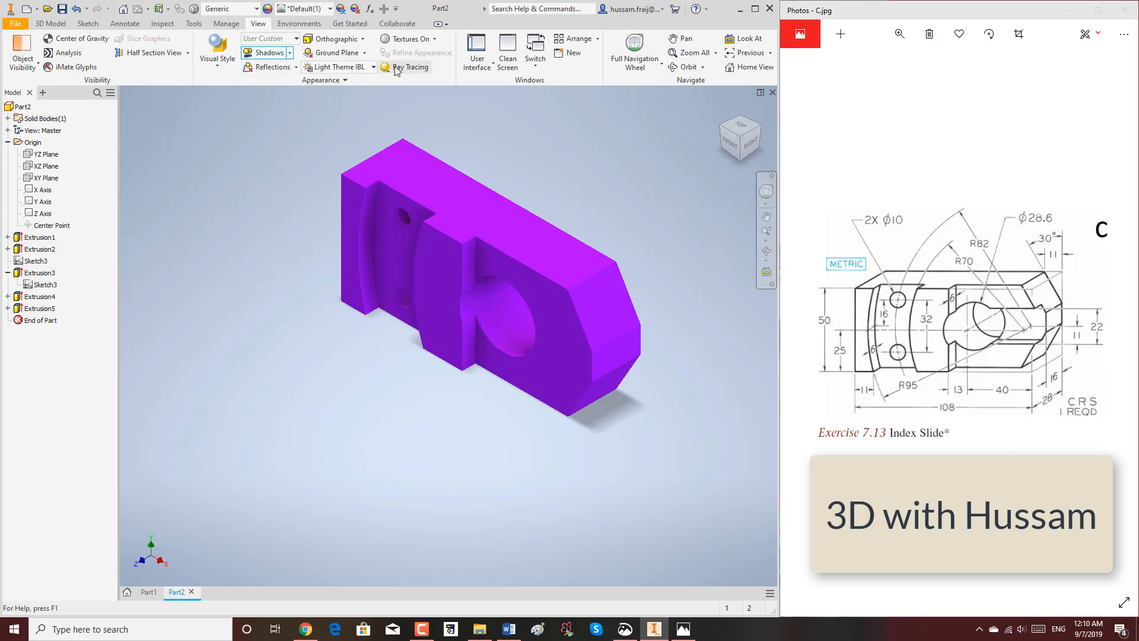
Try the Two Lights and One Light lighting styles on the part, then return to Light Theme IBL
{"action": "left_click", "coordinate": [359, 67]}
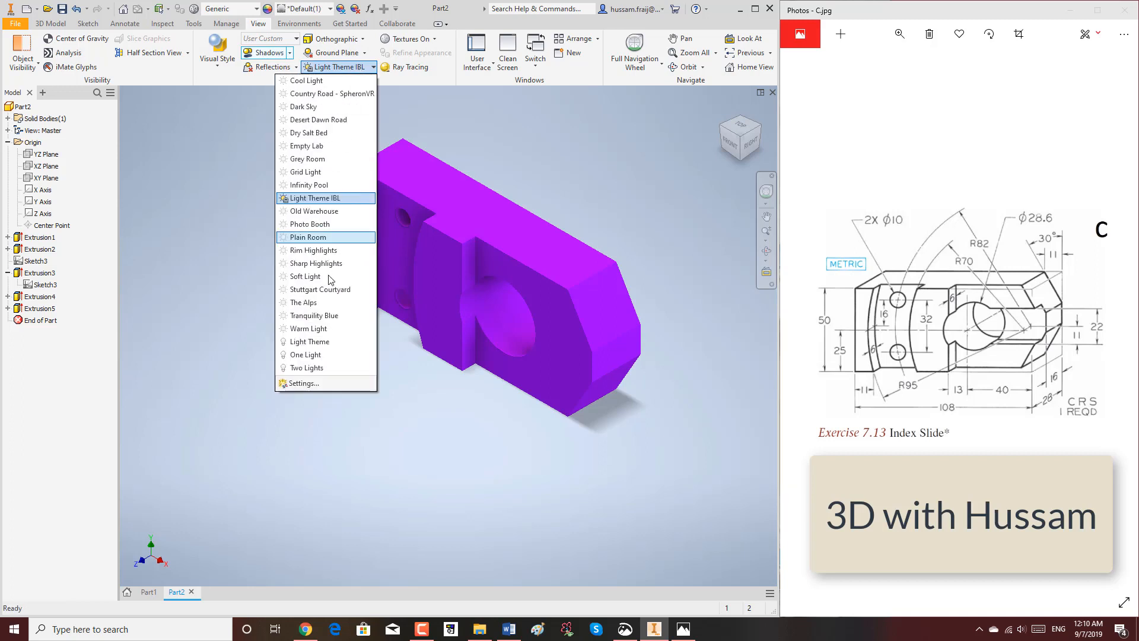
{"action": "left_click", "coordinate": [315, 368]}
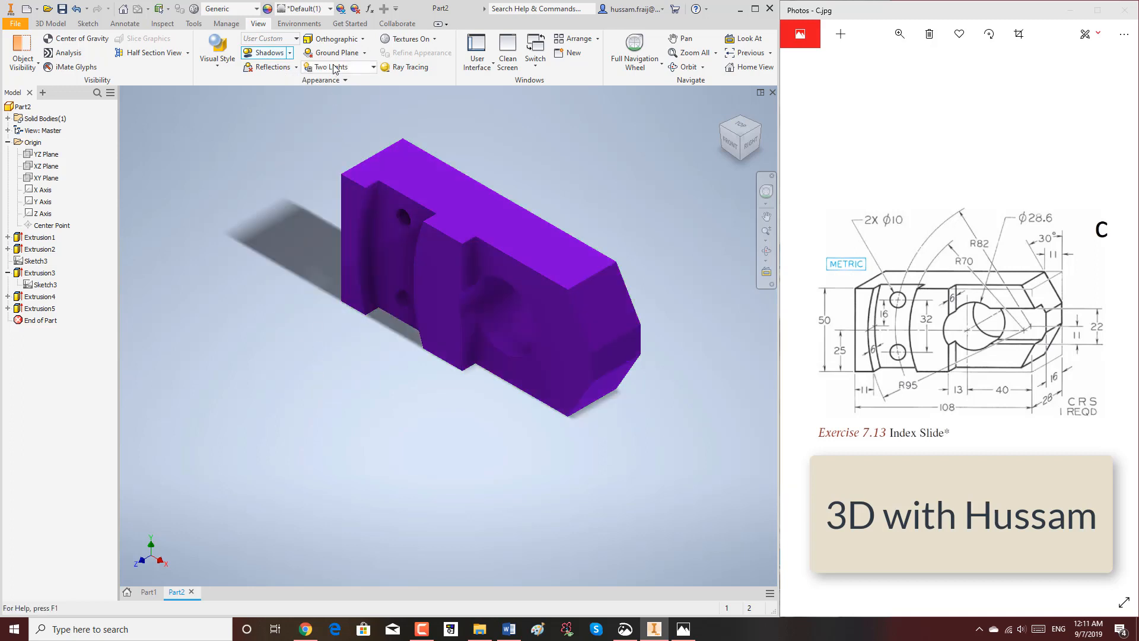
{"action": "left_click", "coordinate": [335, 67]}
{"action": "left_click", "coordinate": [308, 356]}
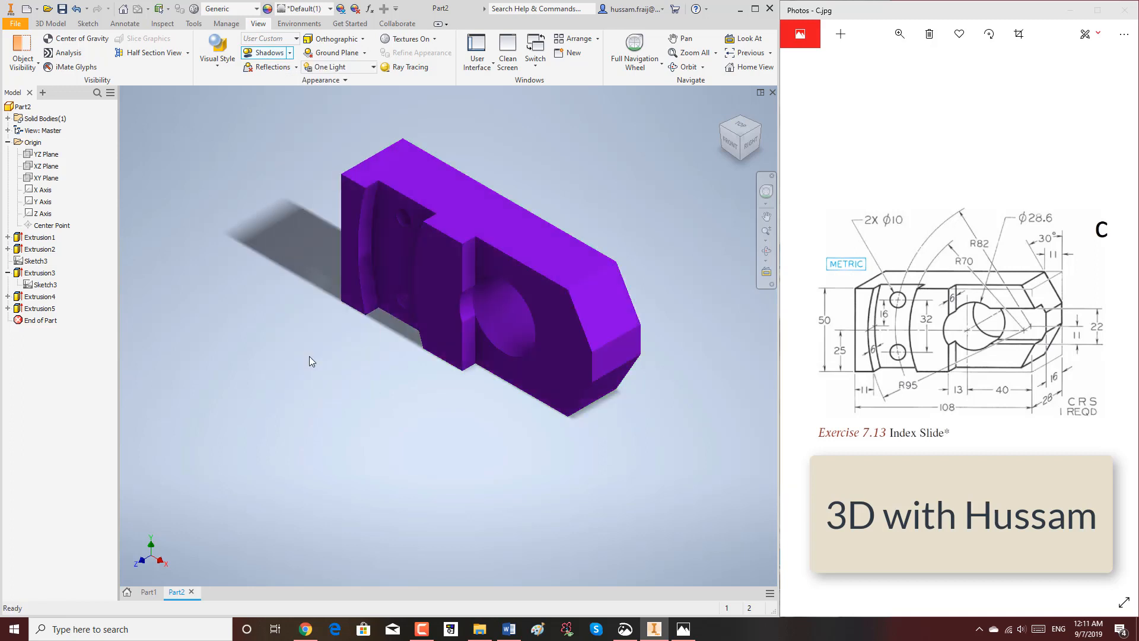
{"action": "left_click", "coordinate": [354, 69]}
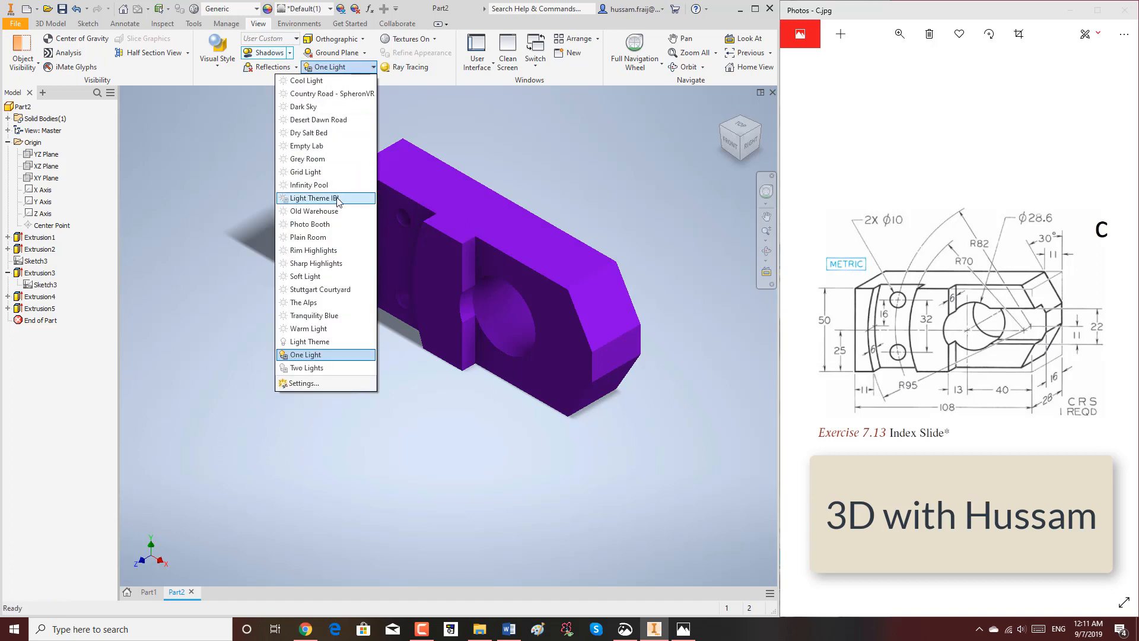
{"action": "left_click", "coordinate": [336, 198]}
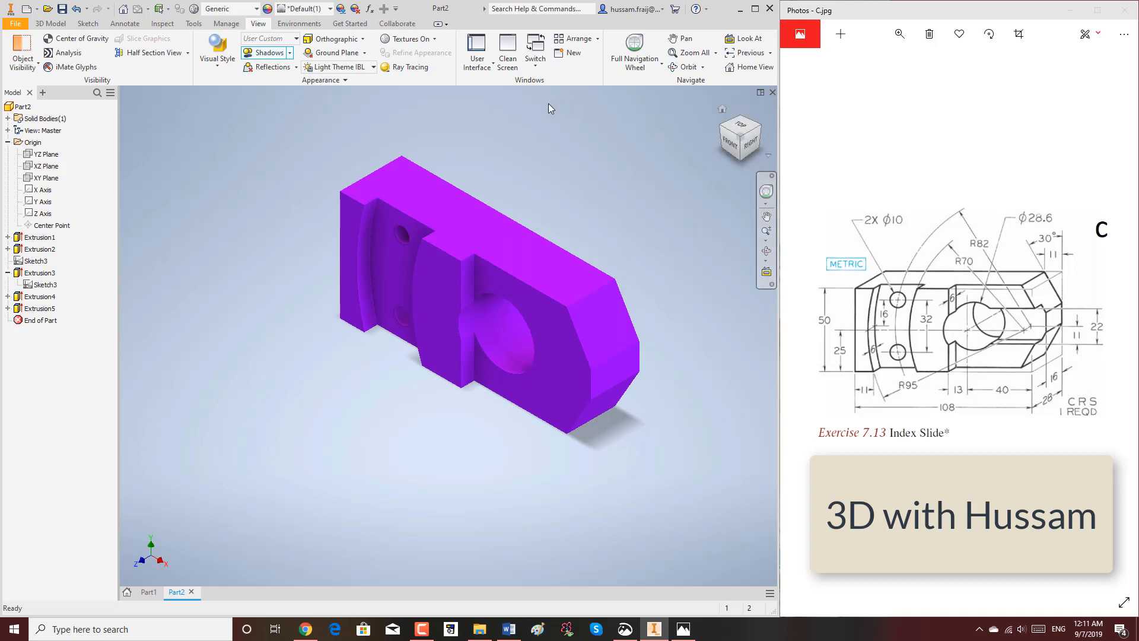
Save the part as Index Slide in the STUDETNS_WORK folder
{"action": "left_click", "coordinate": [62, 8]}
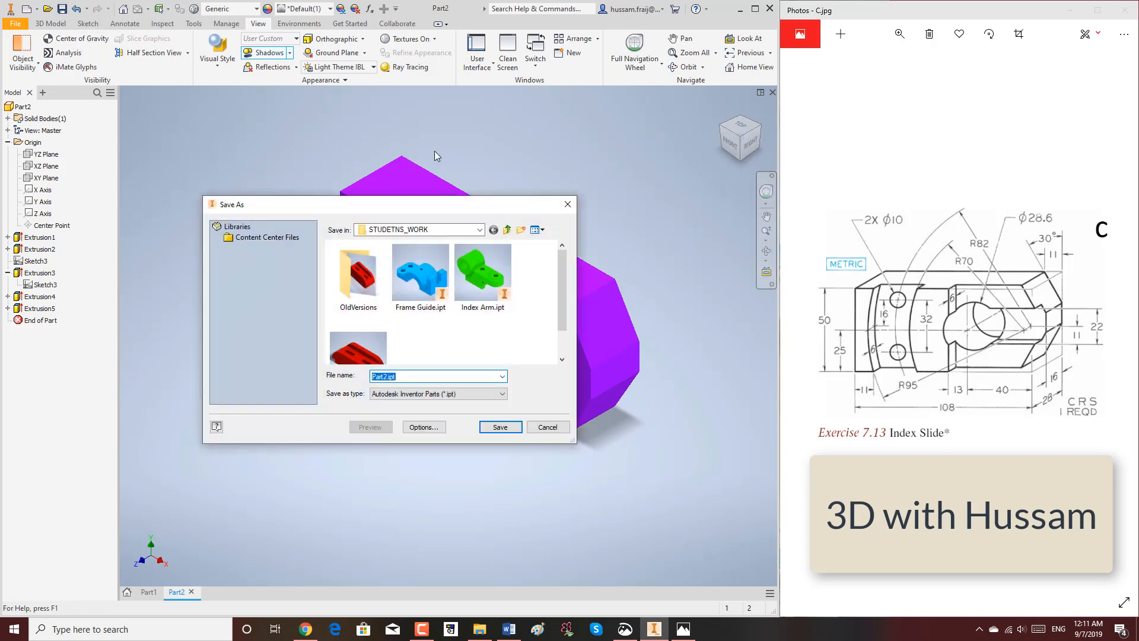
{"action": "type", "text": "i"}
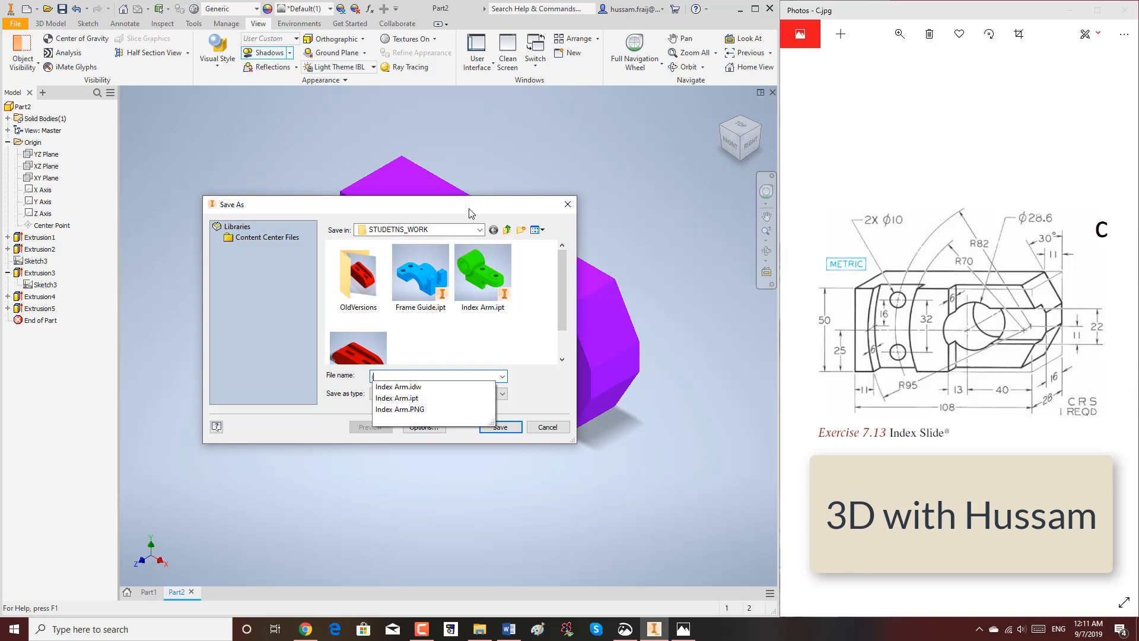
{"action": "type", "text": "ncex"}
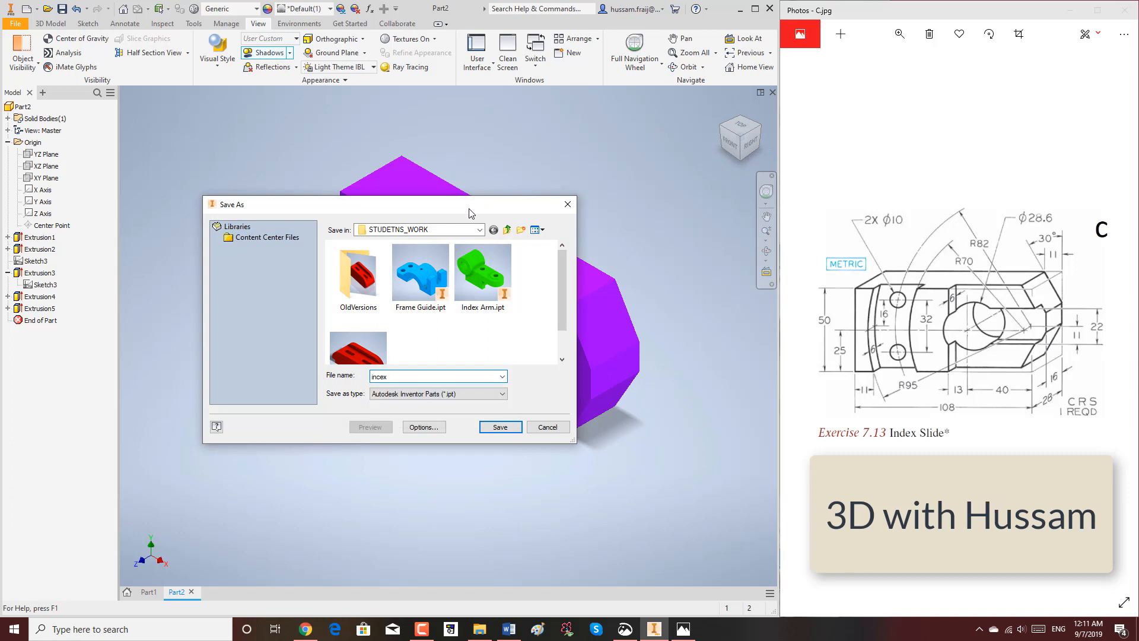
{"action": "type", "text": "Ind"}
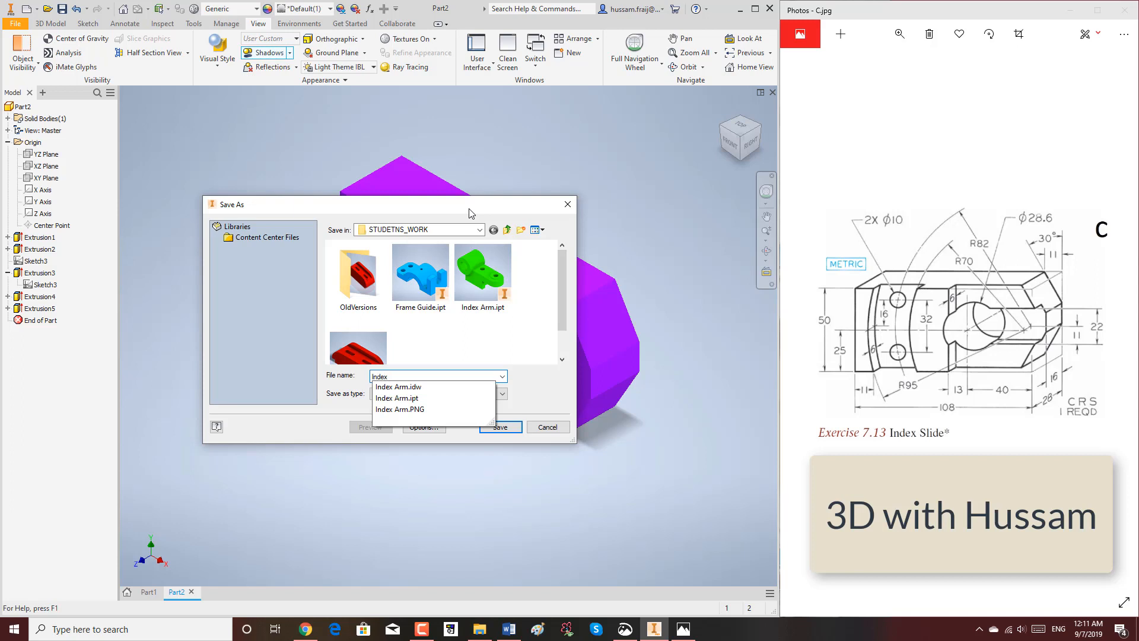
{"action": "type", "text": "ex Slide"}
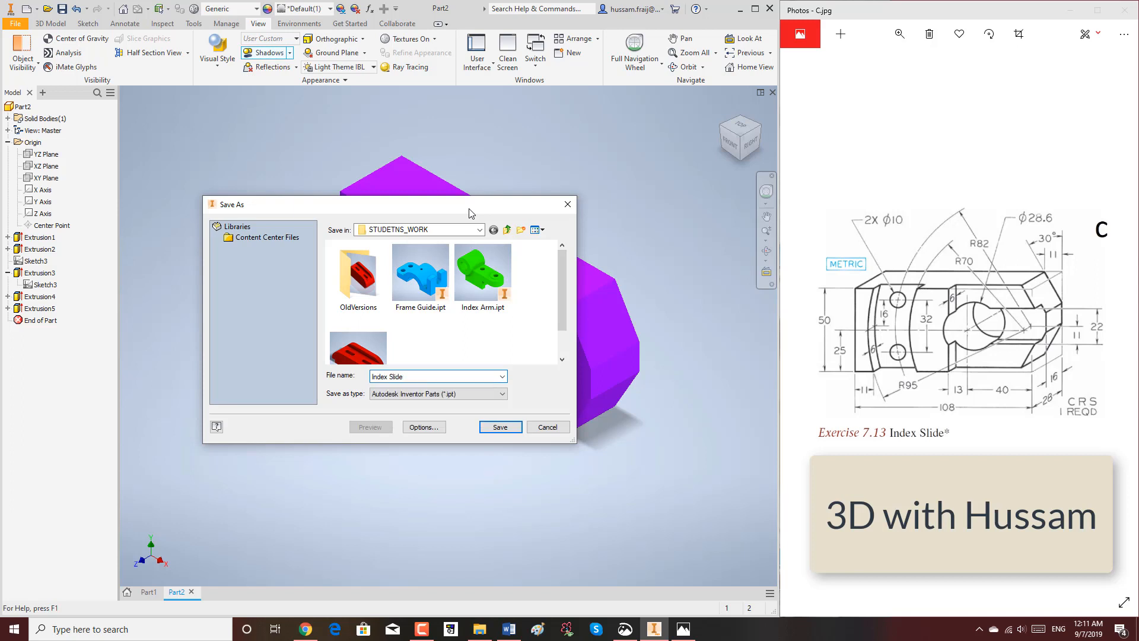
{"action": "key", "text": "Return"}
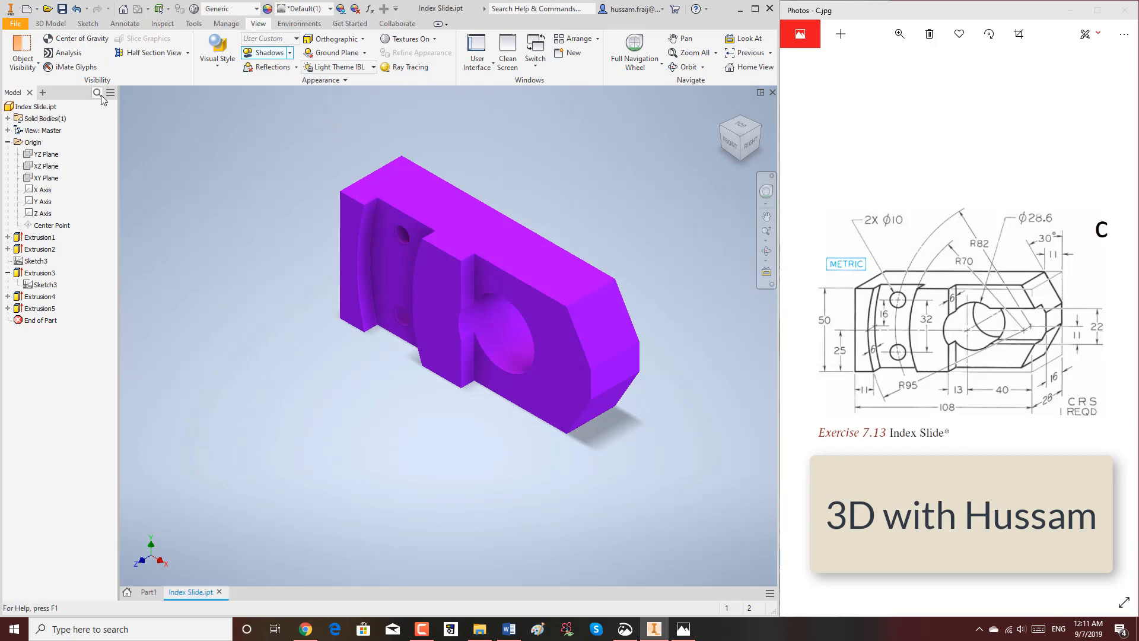
Create a new drawing from the metric ANSI (mm).idw template
{"action": "left_click", "coordinate": [16, 26]}
{"action": "left_click", "coordinate": [22, 64]}
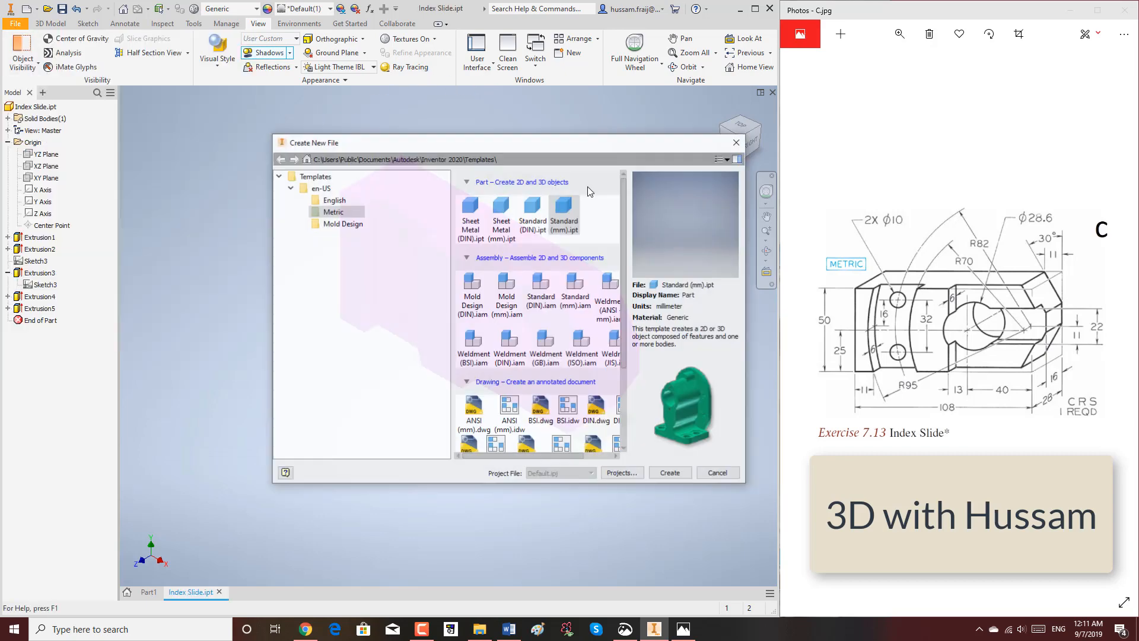
{"action": "scroll", "coordinate": [593, 359], "scroll_direction": "down", "scroll_amount": 1}
{"action": "left_click", "coordinate": [503, 378]}
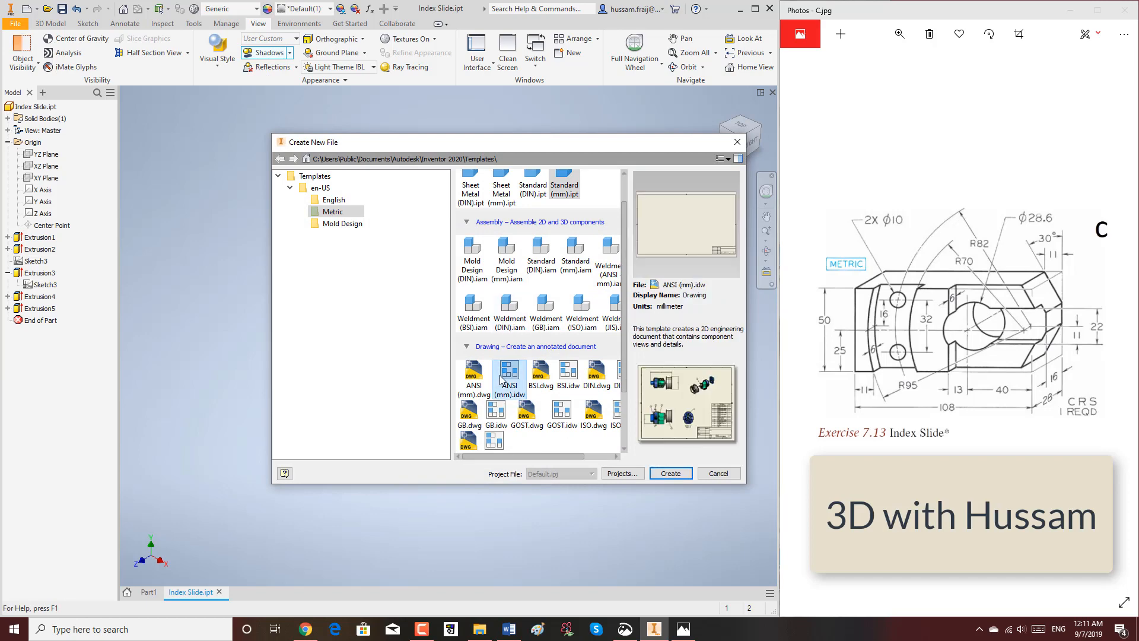
{"action": "left_click", "coordinate": [673, 475]}
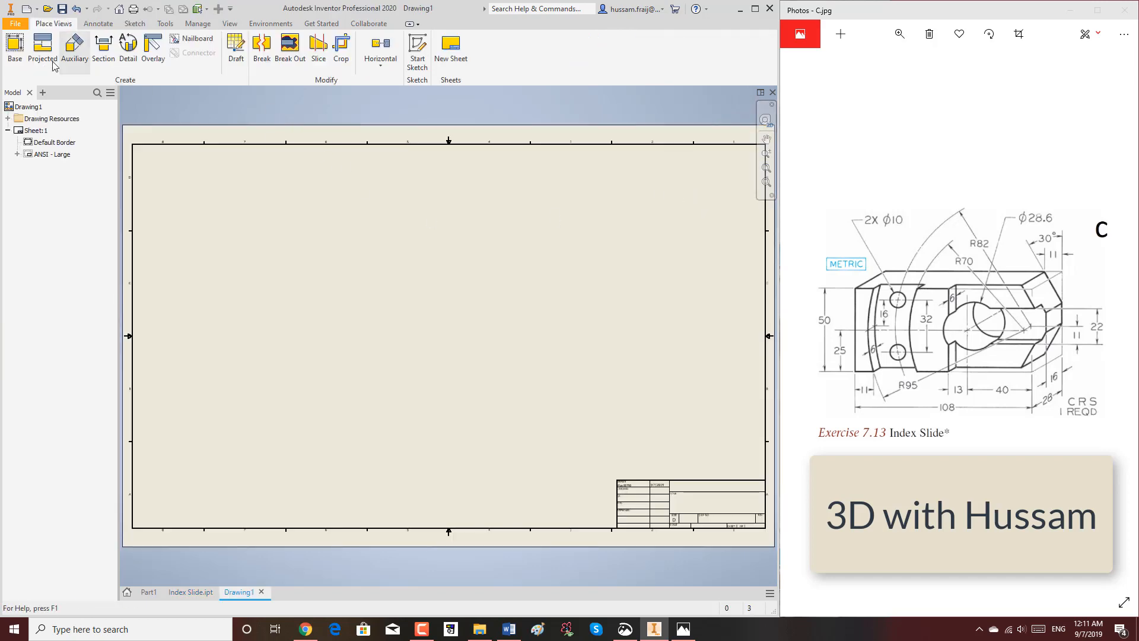
Place a front base view of Index Slide.ipt at scale 3 and move it up to mid-height in the left half of the sheet
{"action": "left_click", "coordinate": [15, 48]}
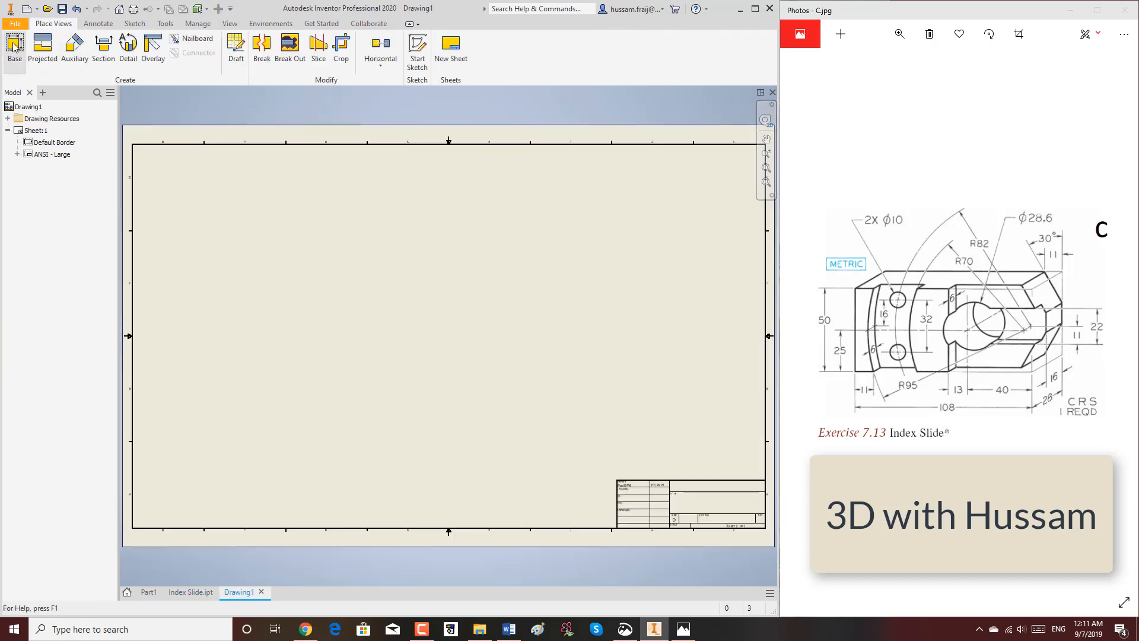
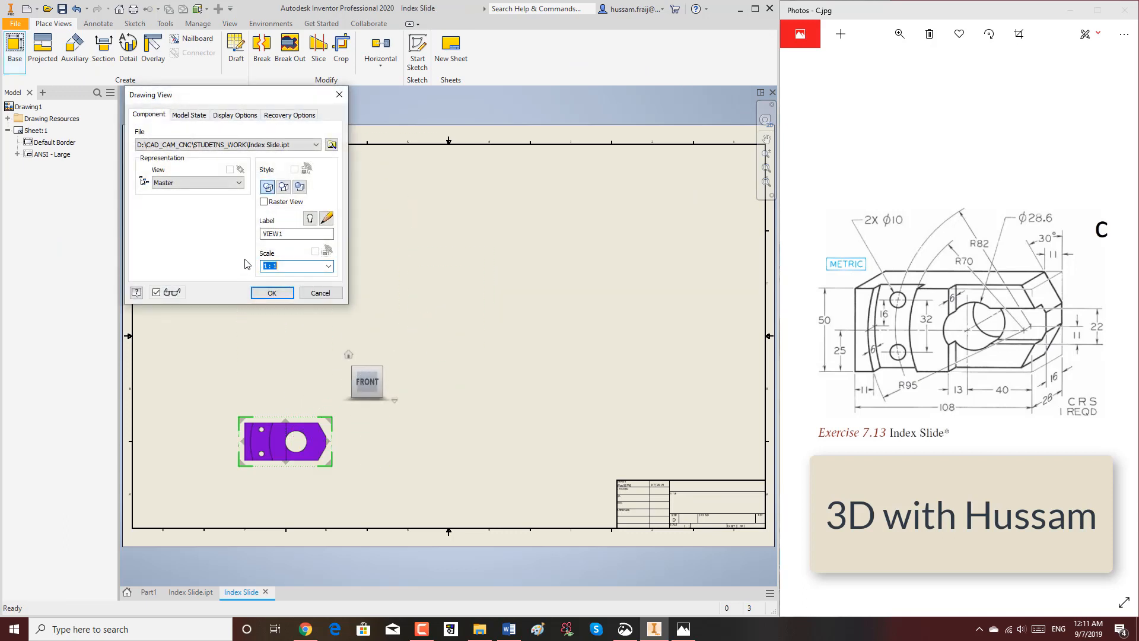
{"action": "left_click", "coordinate": [272, 293]}
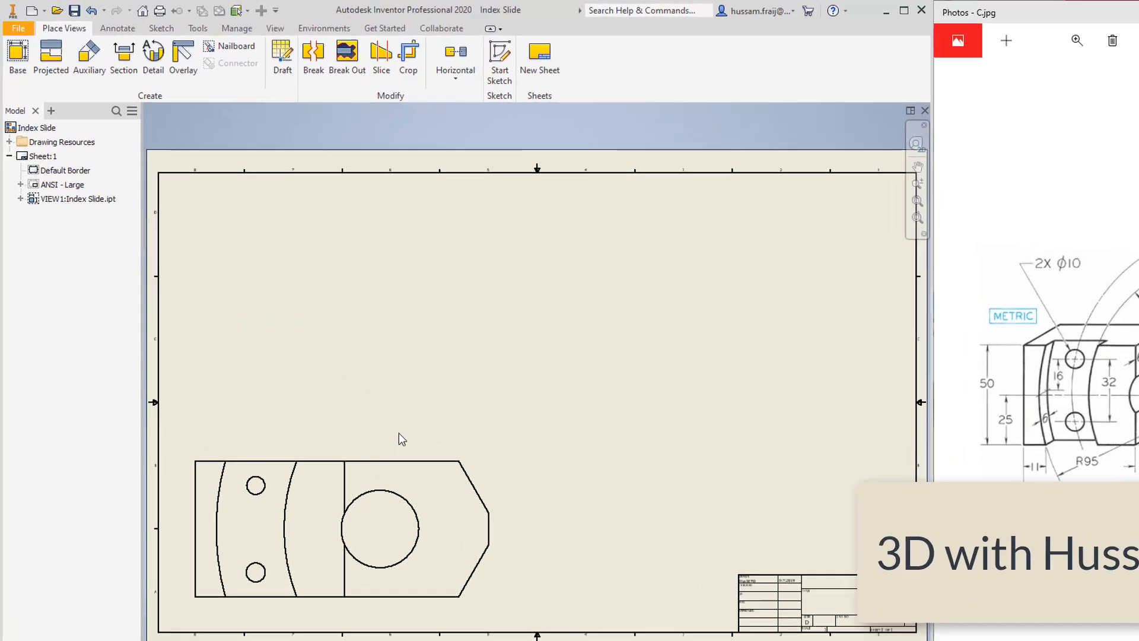
{"action": "mouse_move", "coordinate": [430, 492]}
{"action": "left_mouse_down"}
{"action": "mouse_move", "coordinate": [475, 415]}
{"action": "mouse_move", "coordinate": [498, 325]}
{"action": "left_mouse_up"}
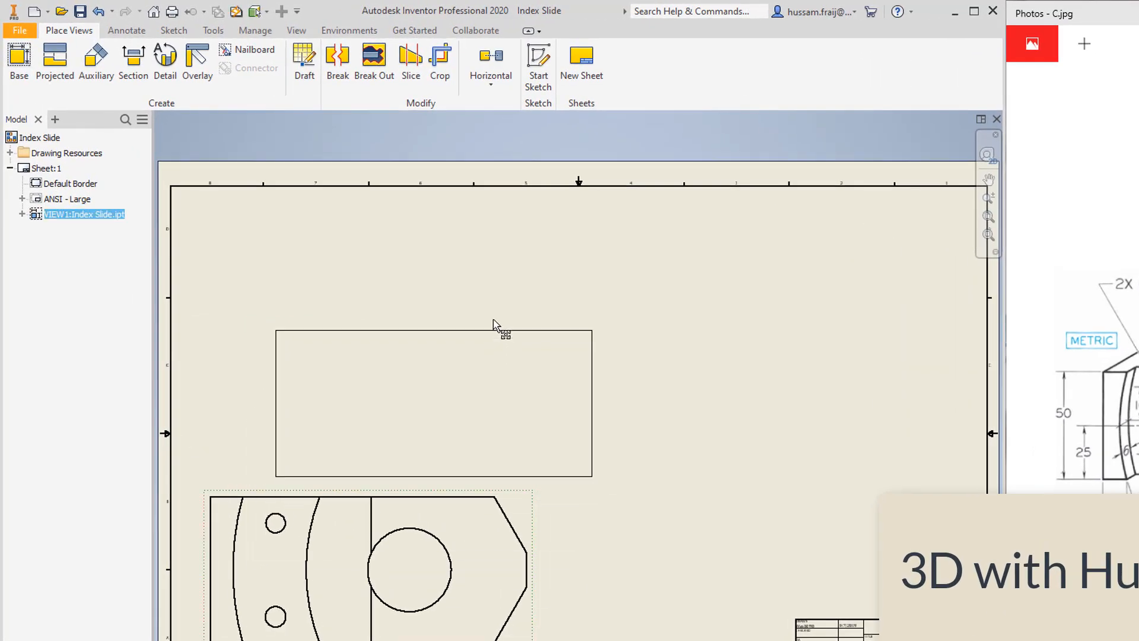
{"action": "scroll", "coordinate": [364, 303], "scroll_direction": "up", "scroll_amount": 3}
{"action": "scroll", "coordinate": [562, 354], "scroll_direction": "down", "scroll_amount": 2}
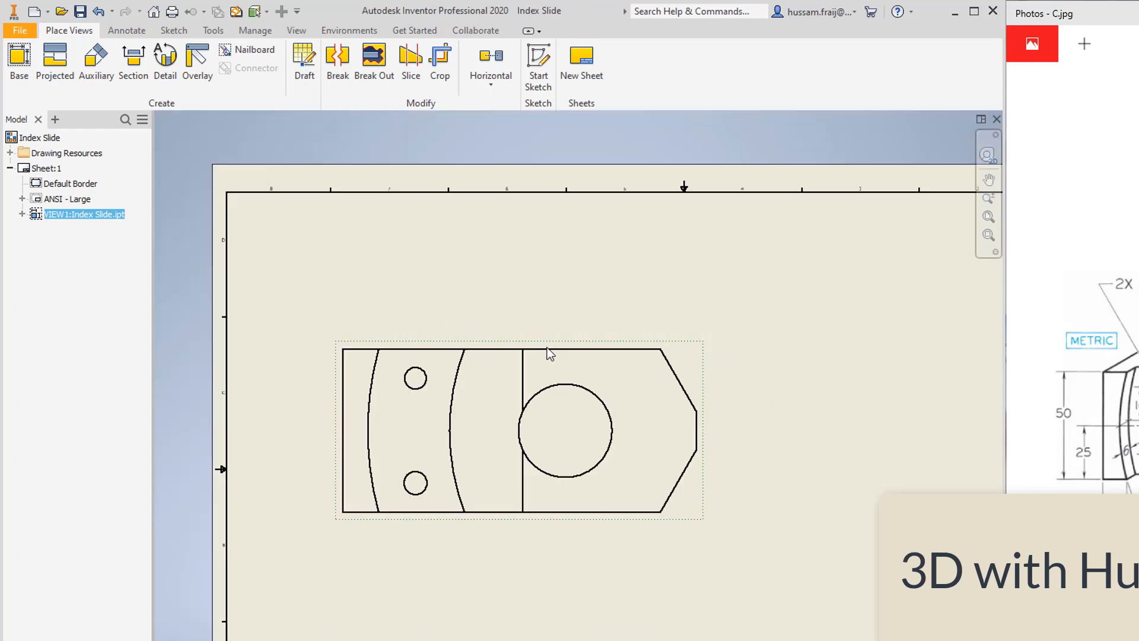
{"action": "left_click_drag", "start_coordinate": [554, 343], "coordinate": [563, 333]}
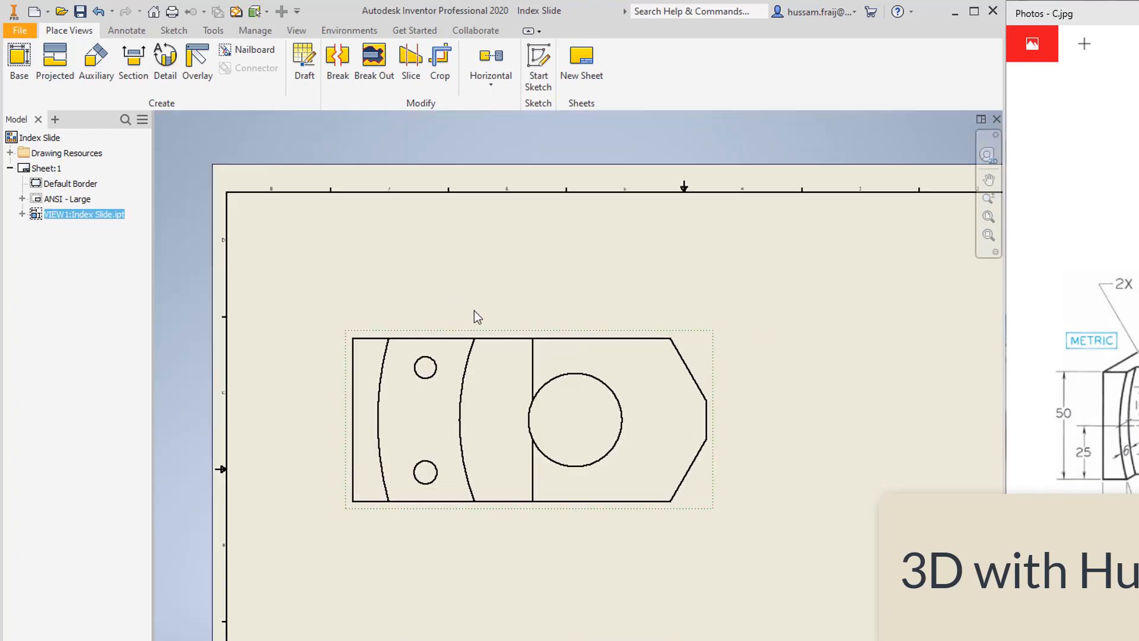
{"action": "left_click_drag", "start_coordinate": [493, 331], "coordinate": [482, 347]}
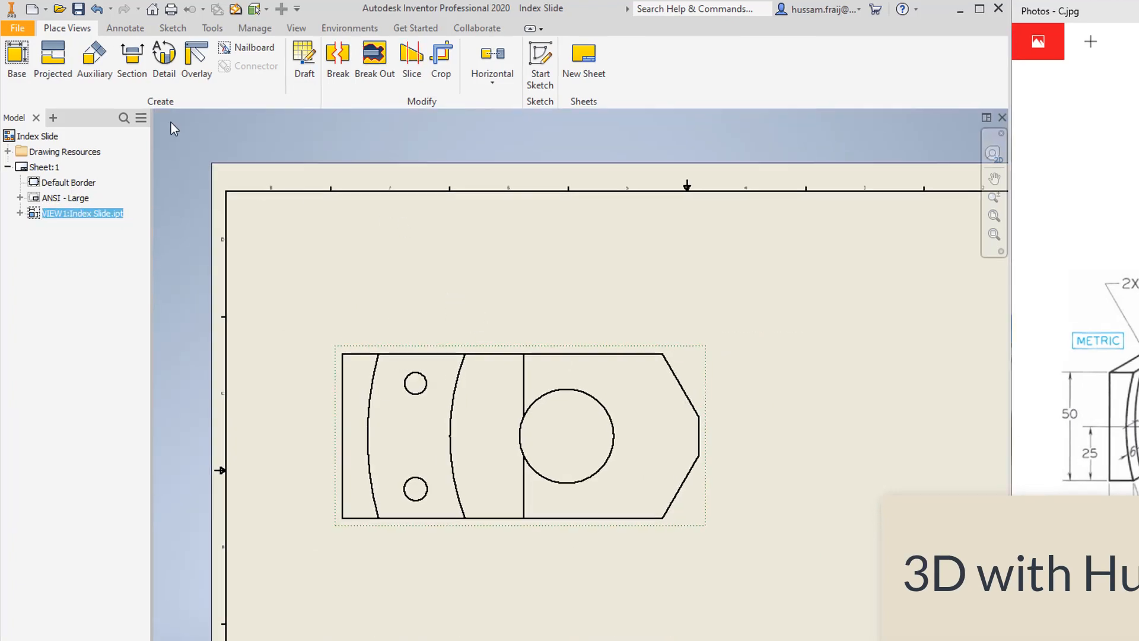
Draw an offset section line through the base view, crossing the large hole's centre and jogging down through the lower small hole
{"action": "left_click", "coordinate": [132, 58]}
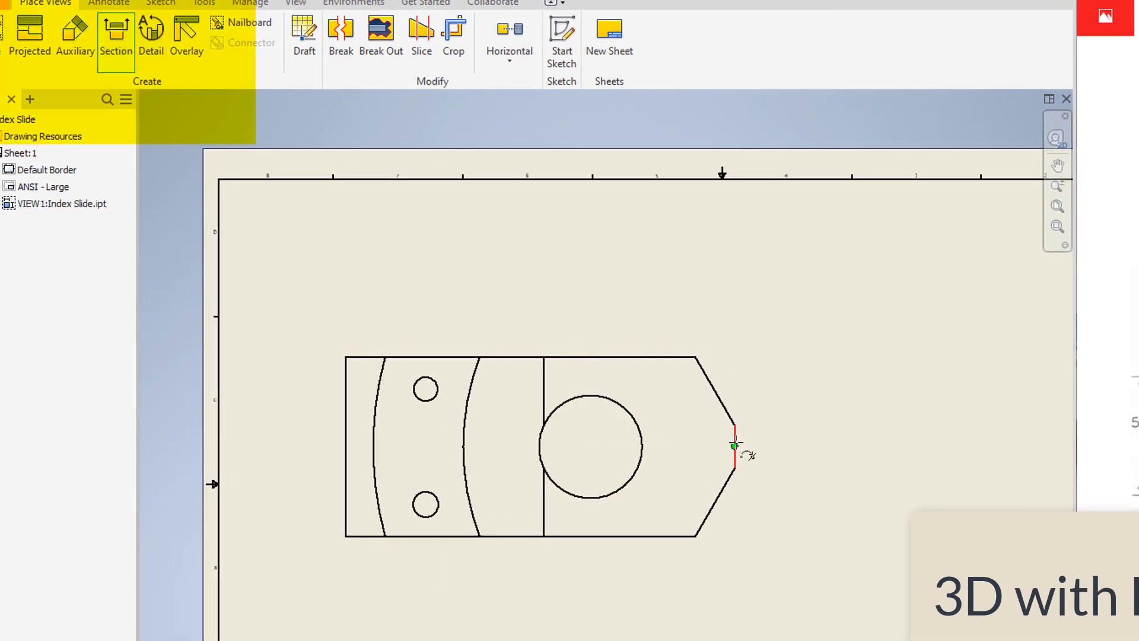
{"action": "left_click", "coordinate": [765, 445]}
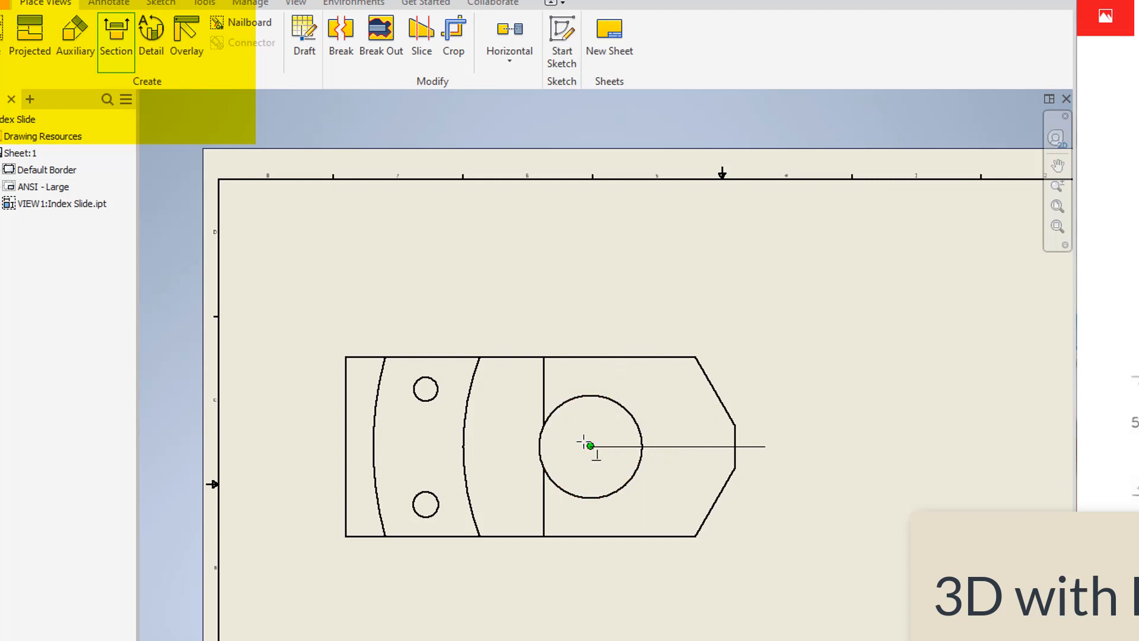
{"action": "left_click", "coordinate": [453, 446]}
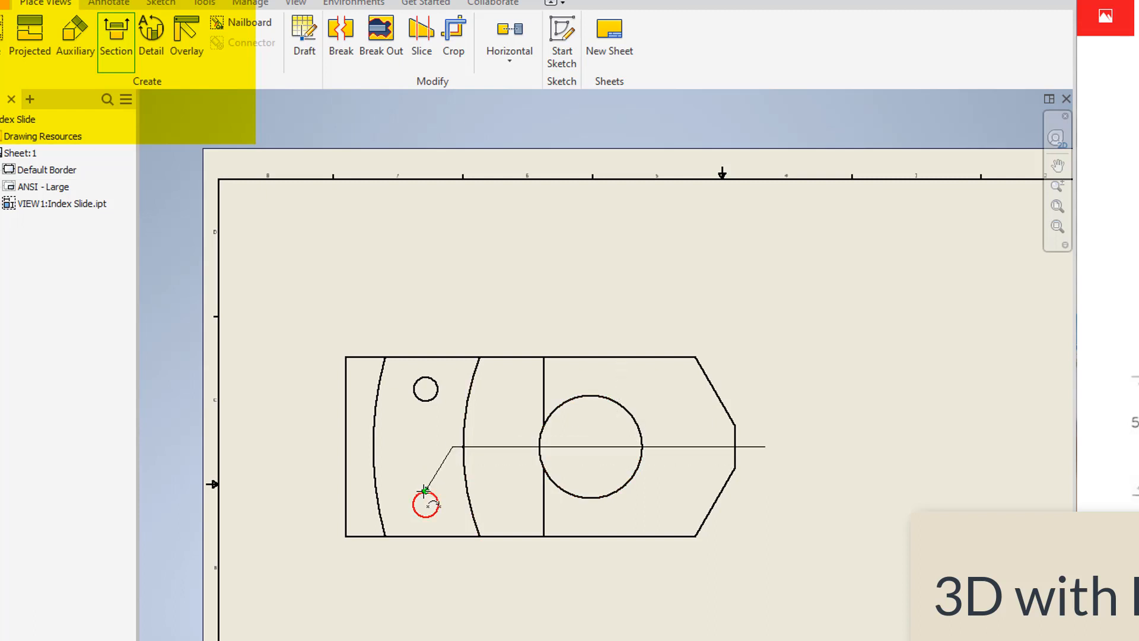
{"action": "scroll", "coordinate": [425, 500], "scroll_direction": "up", "scroll_amount": 5}
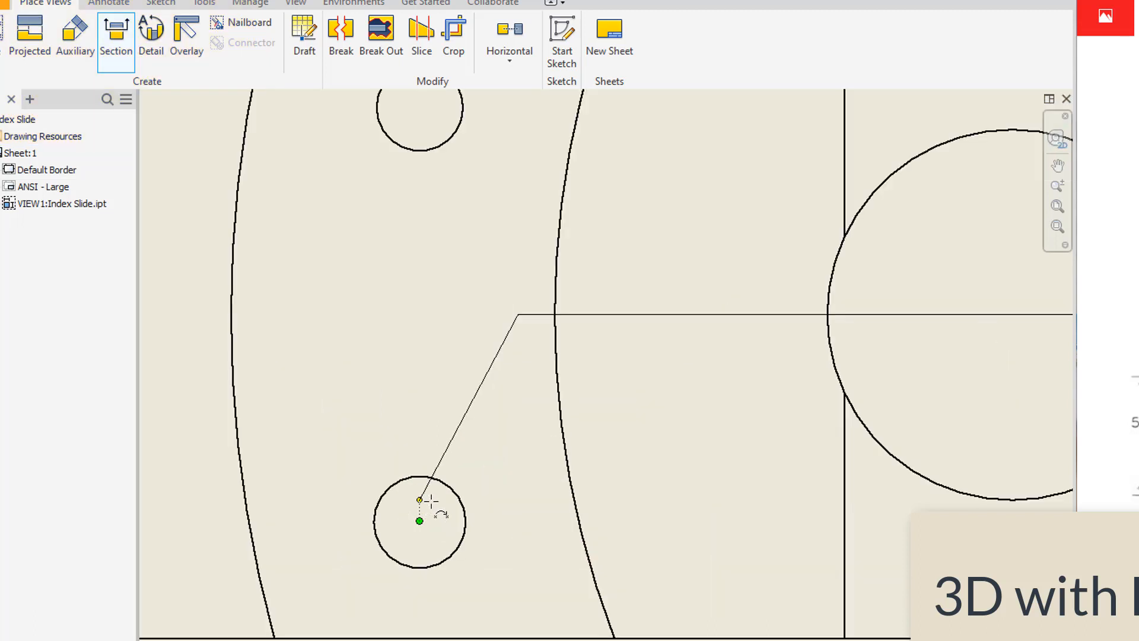
{"action": "left_click", "coordinate": [518, 521]}
{"action": "scroll", "coordinate": [516, 521], "scroll_direction": "down", "scroll_amount": 3}
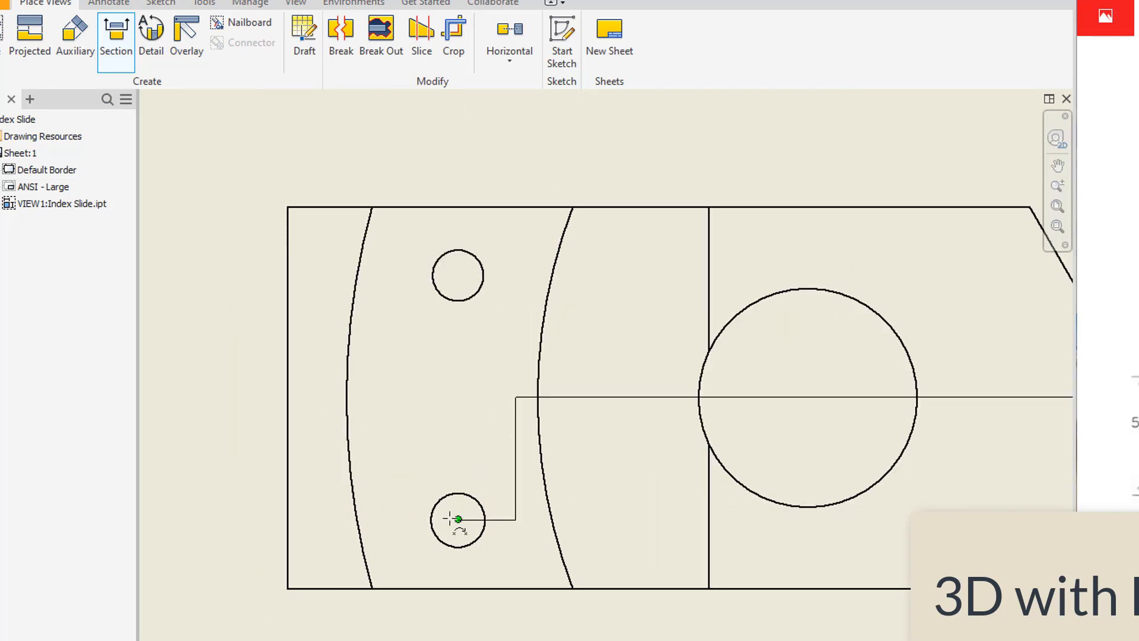
{"action": "left_click", "coordinate": [247, 520]}
{"action": "right_click", "coordinate": [259, 458]}
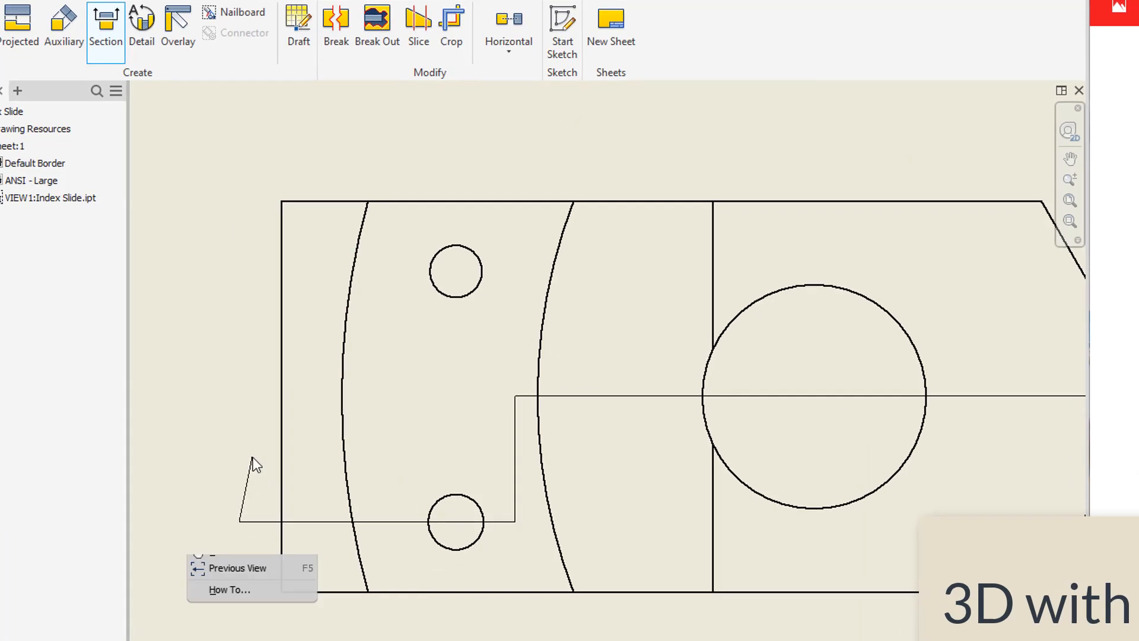
{"action": "left_click", "coordinate": [309, 458]}
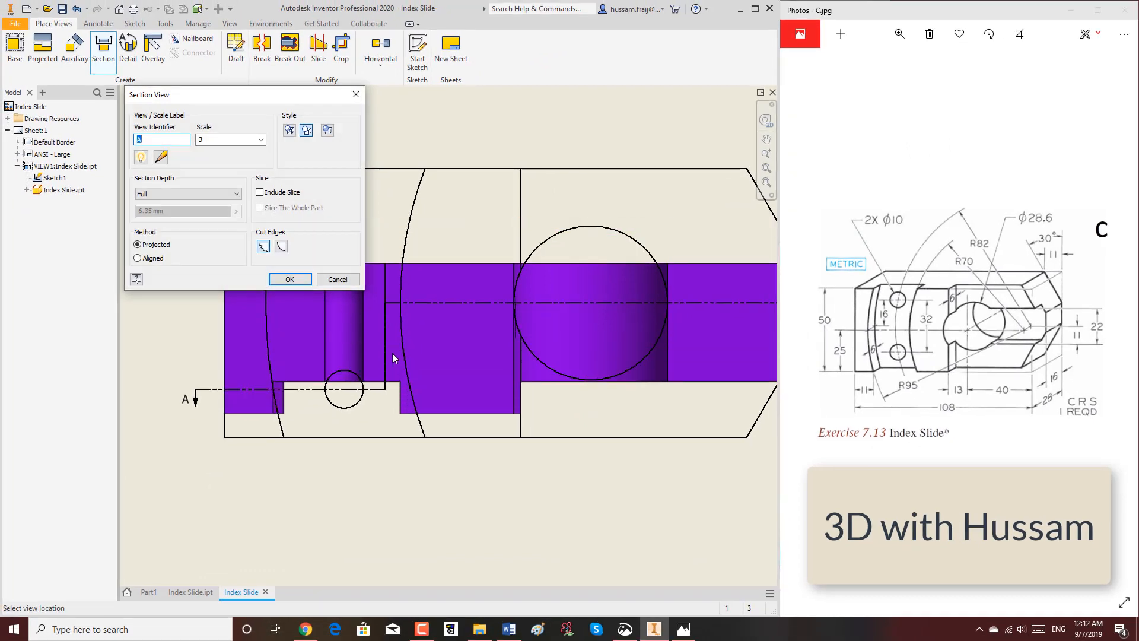
Place the full-depth section view A at scale 3 directly below the base view
{"action": "scroll", "coordinate": [392, 440], "scroll_direction": "up", "scroll_amount": 5}
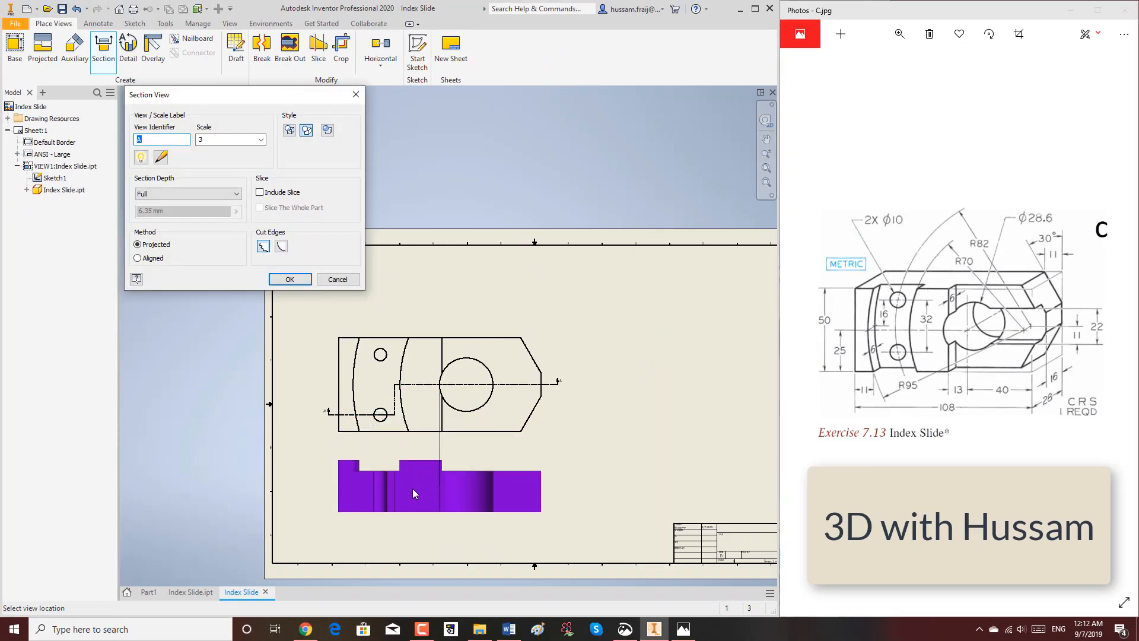
{"action": "left_click", "coordinate": [411, 489]}
{"action": "scroll", "coordinate": [510, 427], "scroll_direction": "down", "scroll_amount": 3}
{"action": "scroll", "coordinate": [526, 423], "scroll_direction": "up", "scroll_amount": 2}
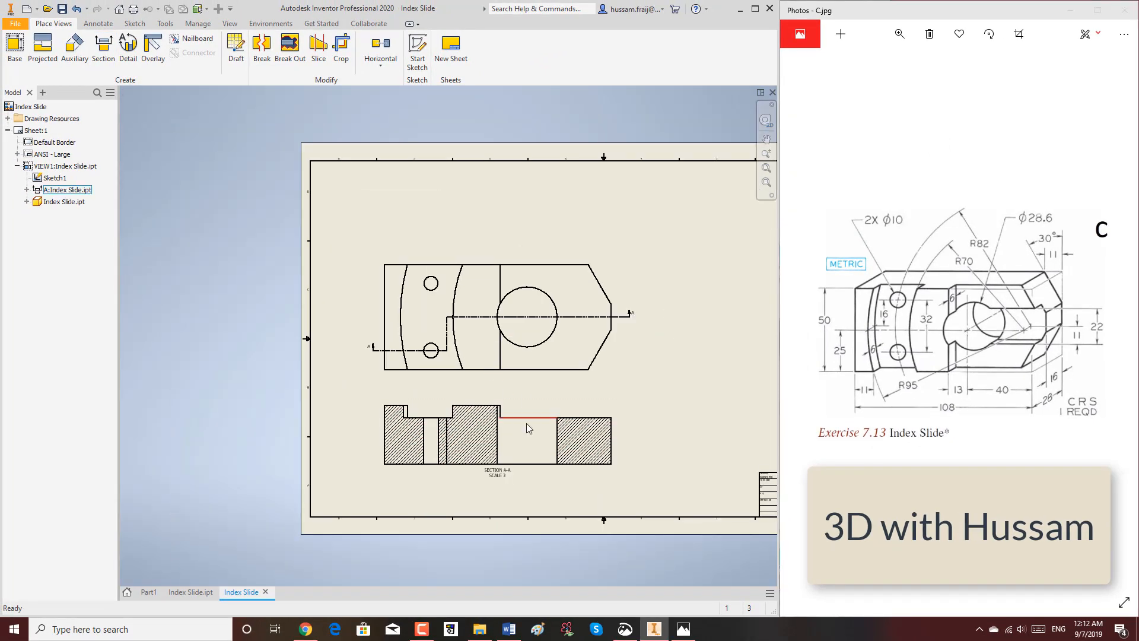
{"action": "scroll", "coordinate": [528, 427], "scroll_direction": "down", "scroll_amount": 3}
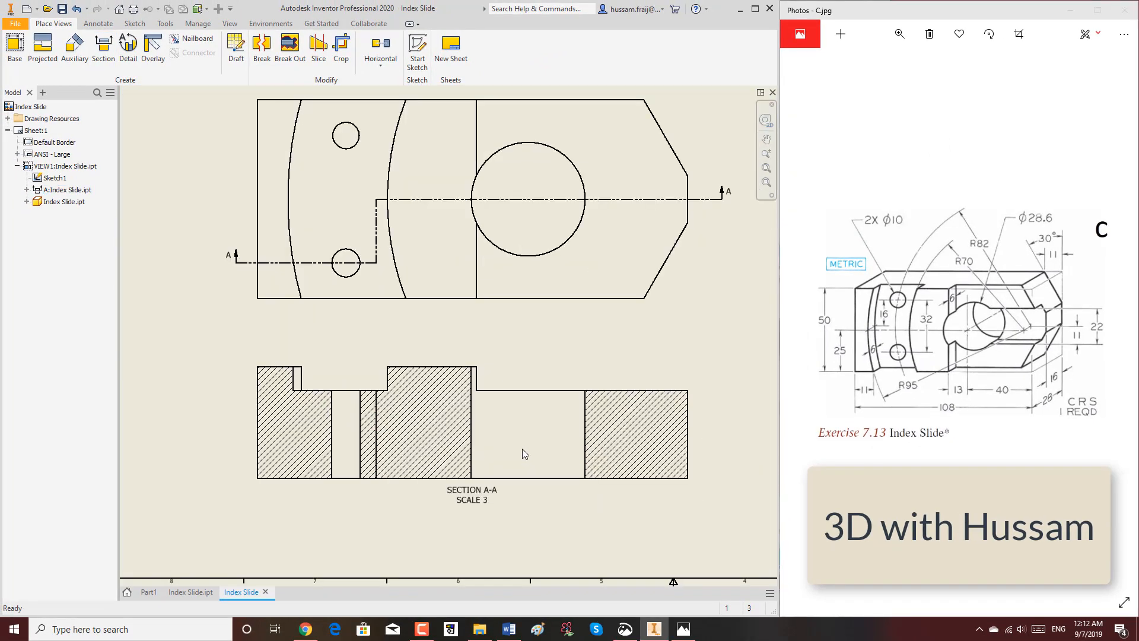
Hide the vertical line at the section jog and set the section view's hatch scale to 3
{"action": "right_click", "coordinate": [378, 413]}
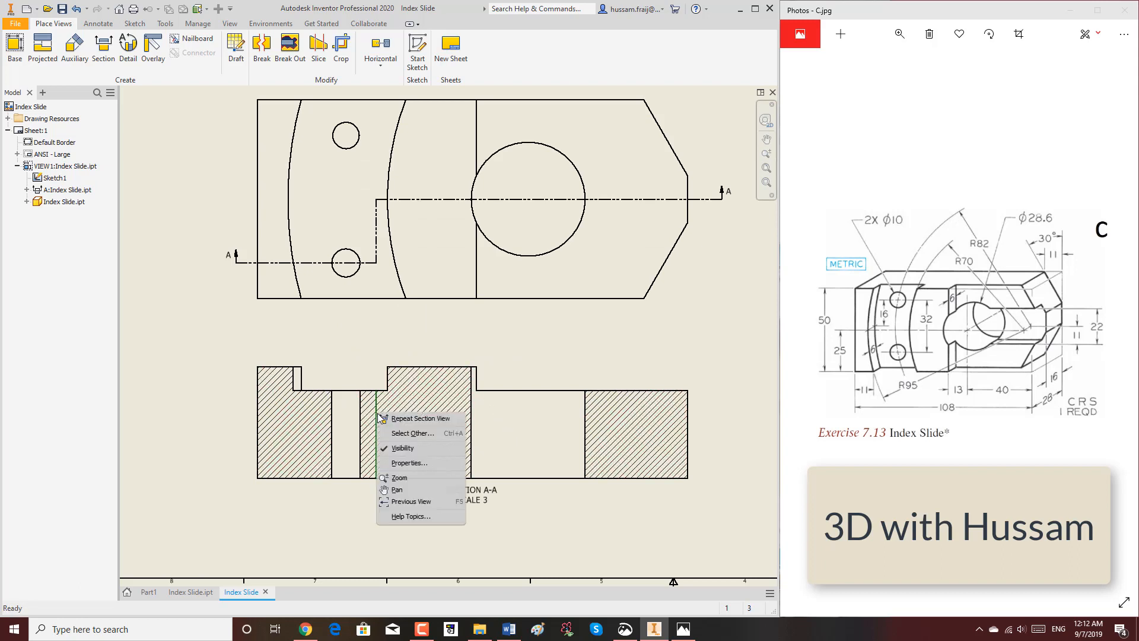
{"action": "left_click", "coordinate": [403, 450]}
{"action": "right_click", "coordinate": [424, 410]}
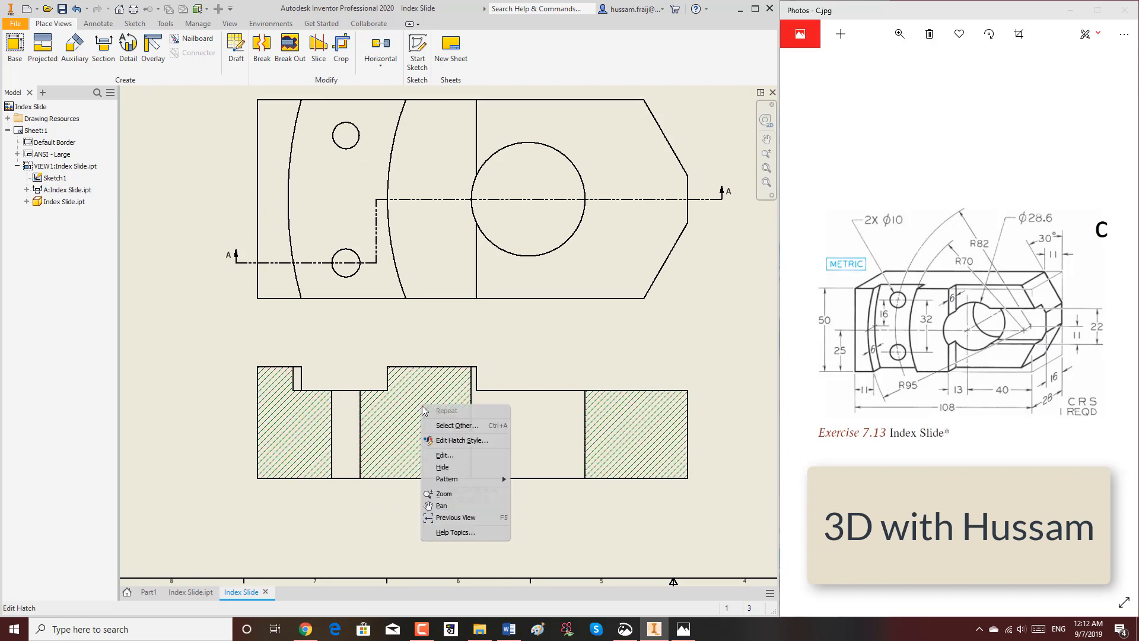
{"action": "left_click", "coordinate": [445, 459]}
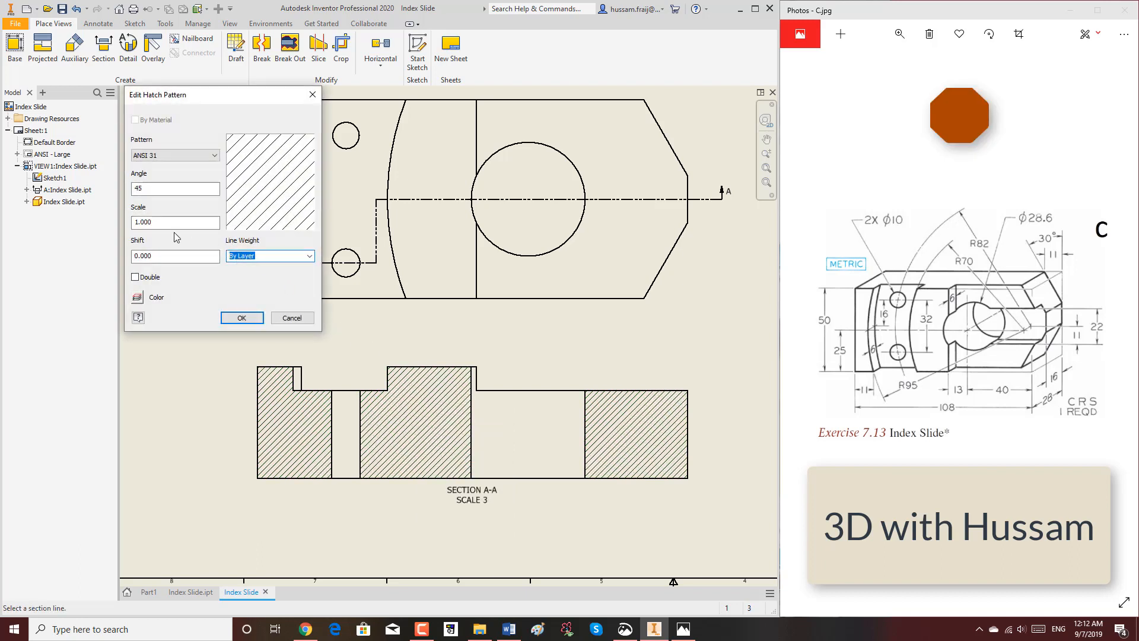
{"action": "left_click_drag", "start_coordinate": [161, 222], "coordinate": [130, 221]}
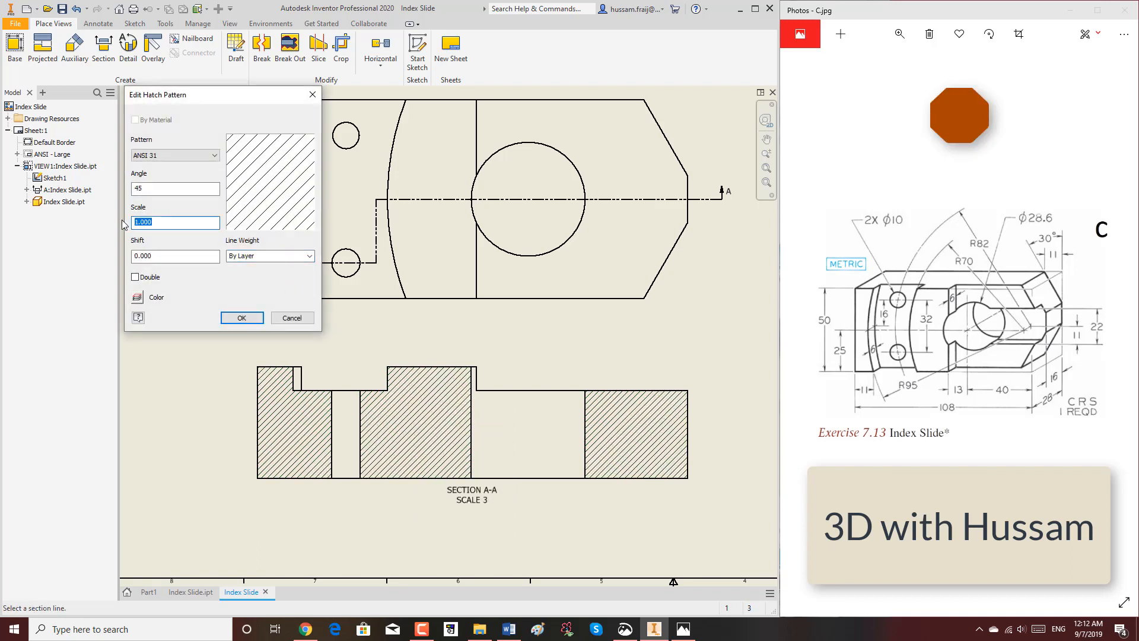
{"action": "type", "text": "3"}
{"action": "left_click", "coordinate": [241, 317]}
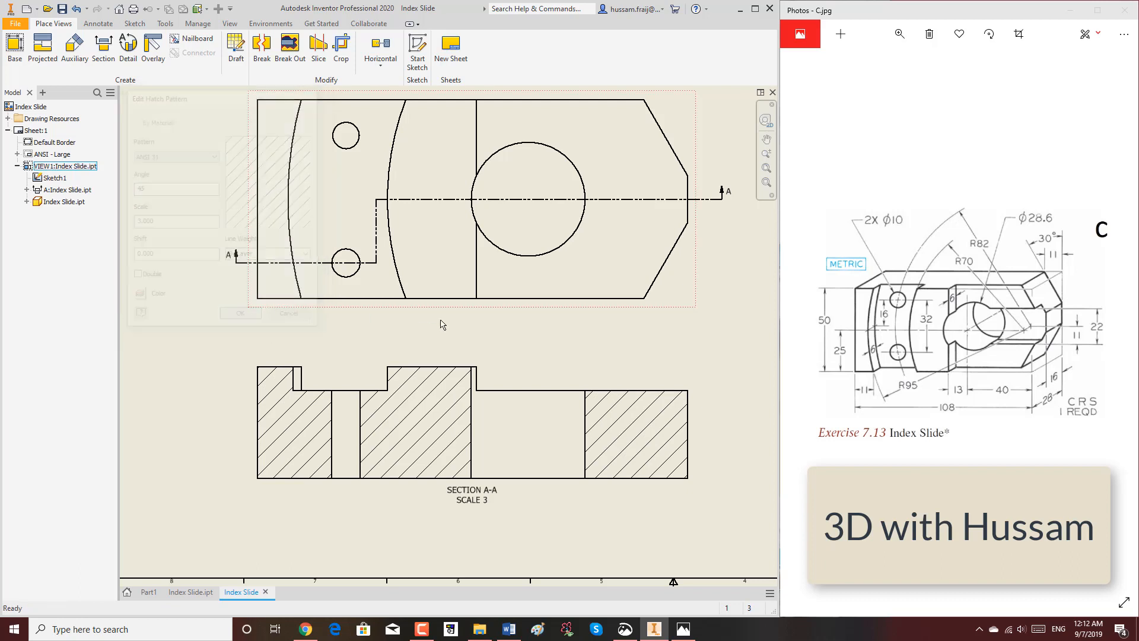
Set the front base view's scale to 4
{"action": "scroll", "coordinate": [534, 323], "scroll_direction": "down", "scroll_amount": 3}
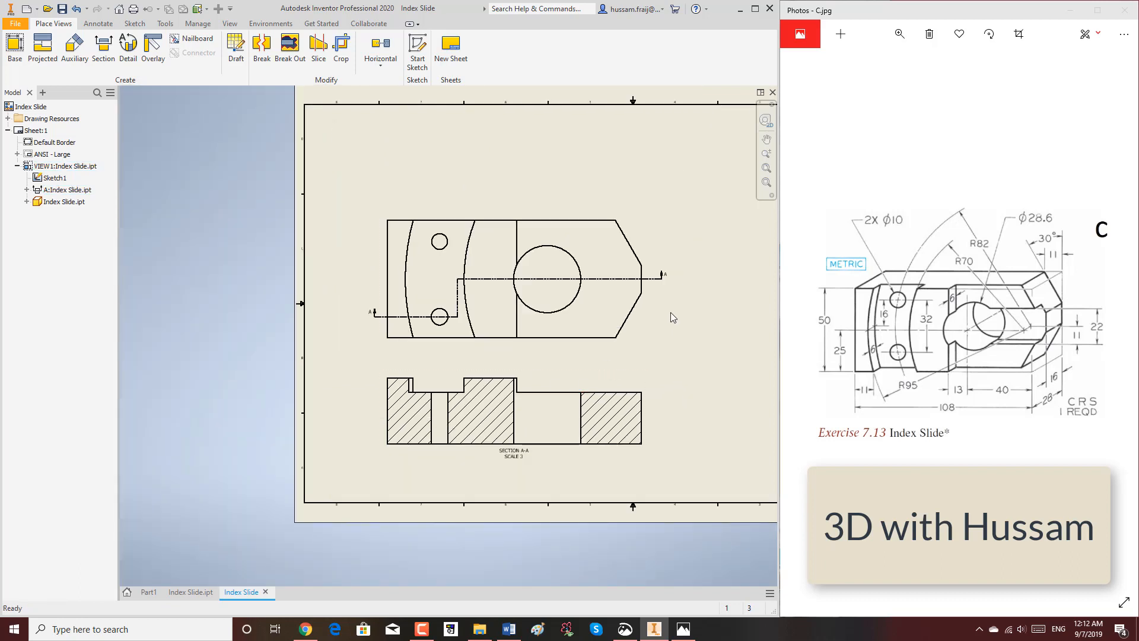
{"action": "left_click", "coordinate": [650, 294]}
{"action": "right_click", "coordinate": [646, 293]}
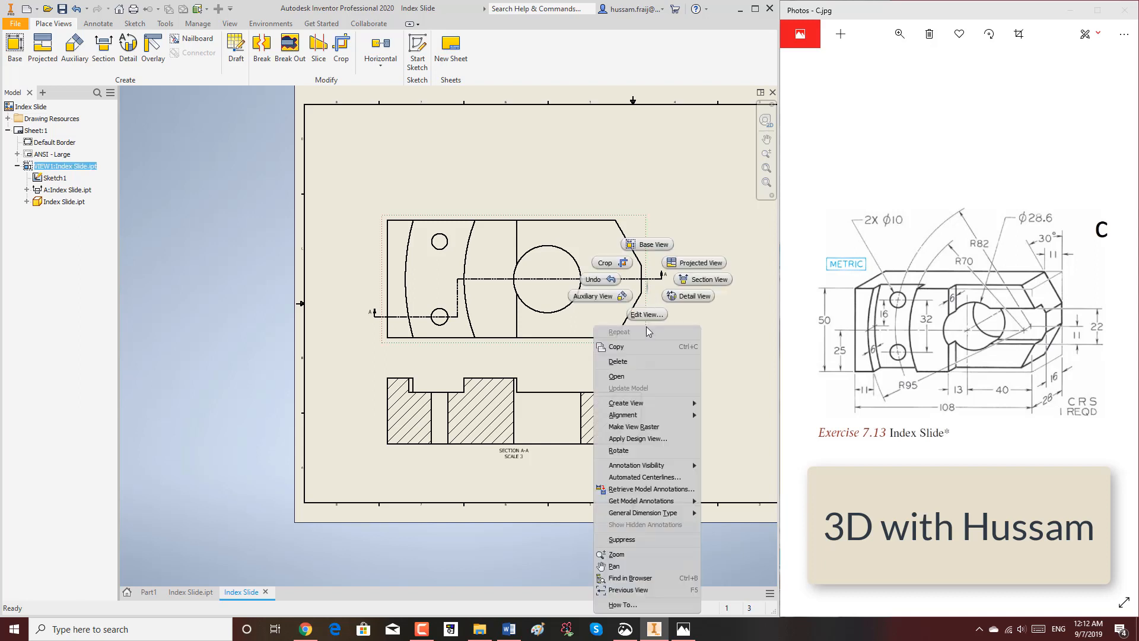
{"action": "left_click", "coordinate": [647, 314]}
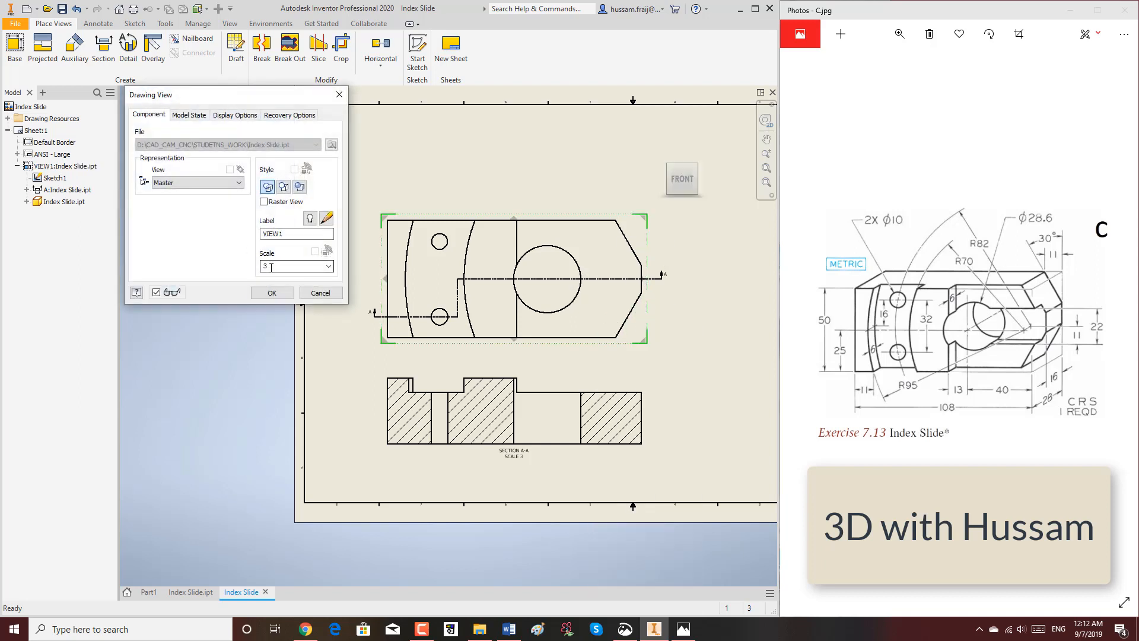
{"action": "double_click", "coordinate": [271, 267]}
{"action": "left_click", "coordinate": [272, 293]}
Move the front base view to the upper left area of the sheet, leaving room for the section view below
{"action": "left_click_drag", "start_coordinate": [682, 197], "coordinate": [689, 151]}
{"action": "scroll", "coordinate": [518, 246], "scroll_direction": "up", "scroll_amount": 4}
{"action": "scroll", "coordinate": [601, 257], "scroll_direction": "down", "scroll_amount": 3}
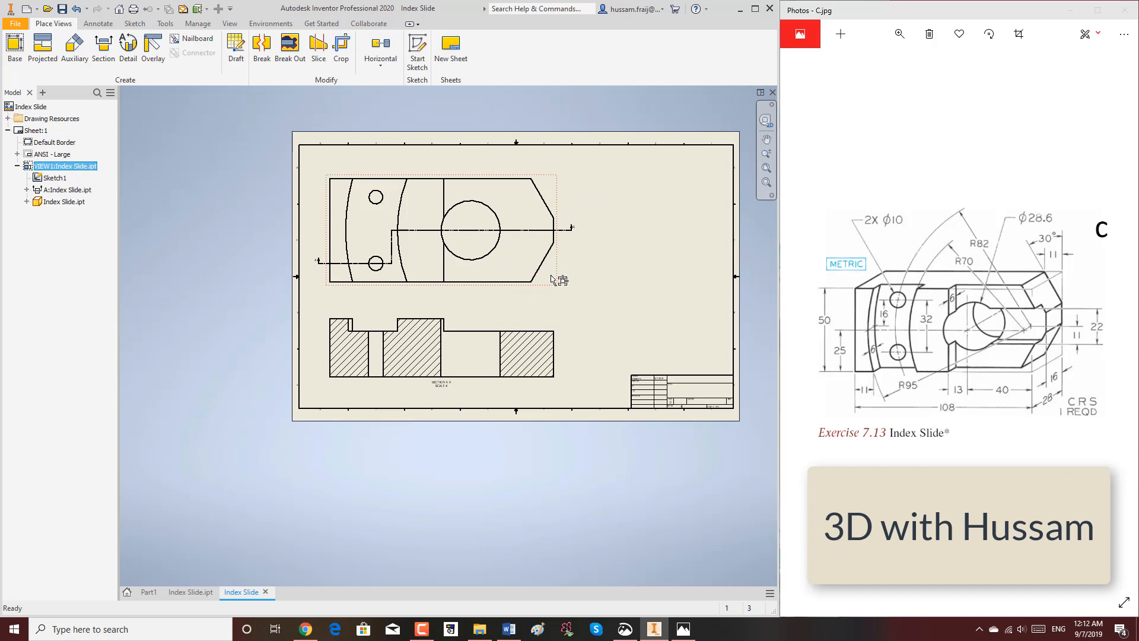
{"action": "left_click_drag", "start_coordinate": [556, 280], "coordinate": [559, 280]}
{"action": "scroll", "coordinate": [611, 280], "scroll_direction": "down", "scroll_amount": 3}
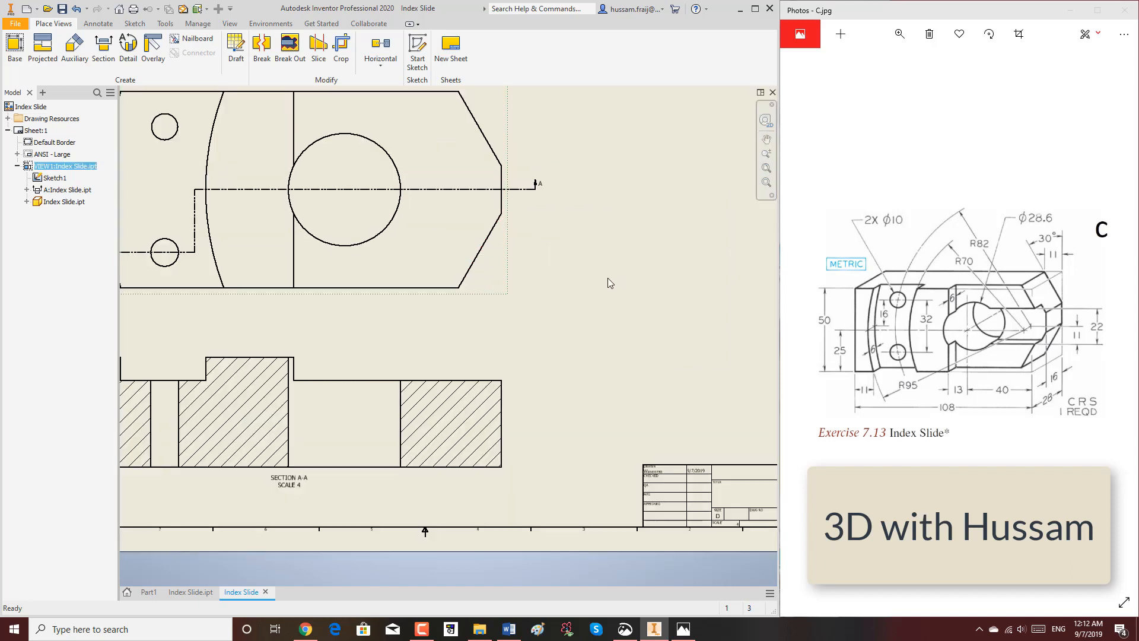
{"action": "scroll", "coordinate": [594, 294], "scroll_direction": "up", "scroll_amount": 2}
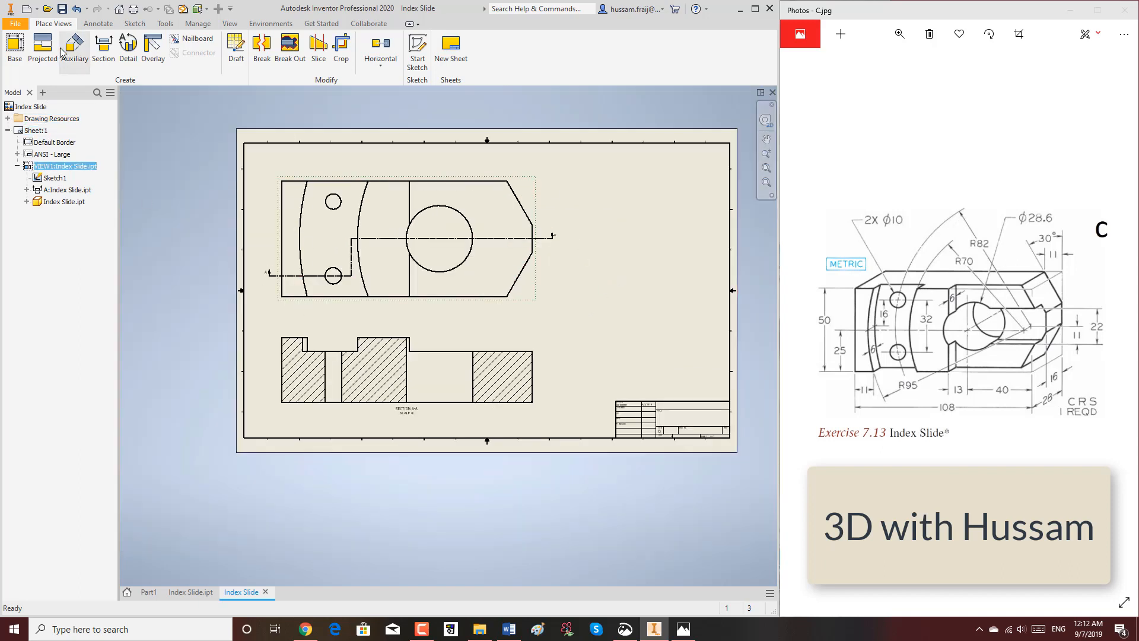
Place an isometric base view of Index Slide.ipt at scale 3 in the sheet's right half, with a projected view above it
{"action": "left_click", "coordinate": [15, 47]}
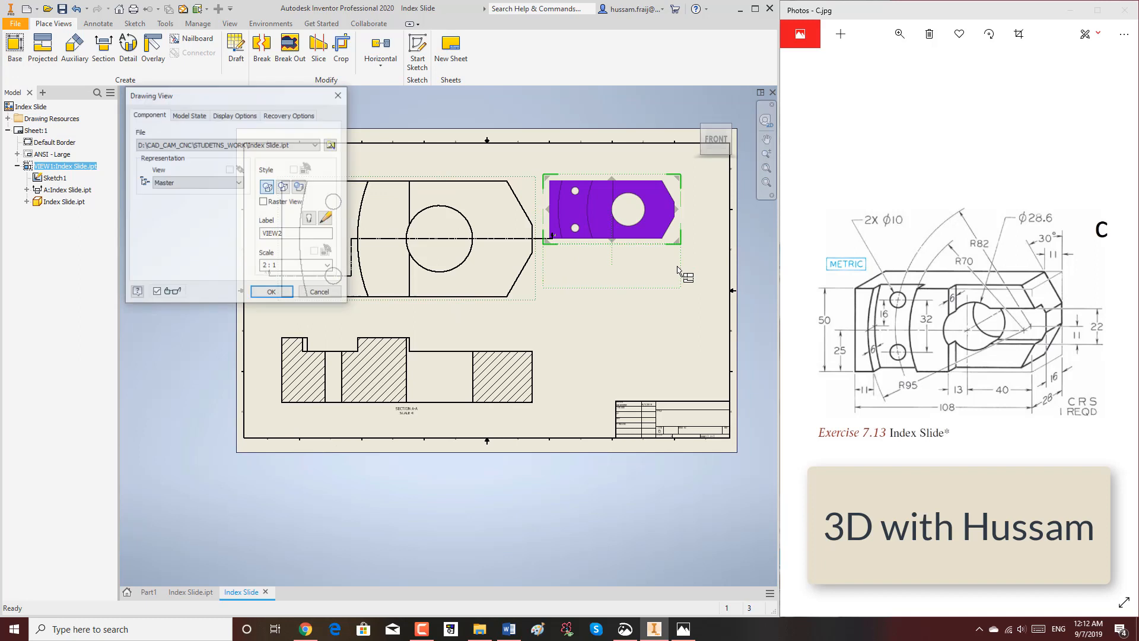
{"action": "left_click", "coordinate": [729, 127]}
{"action": "left_click_drag", "start_coordinate": [683, 197], "coordinate": [701, 230]}
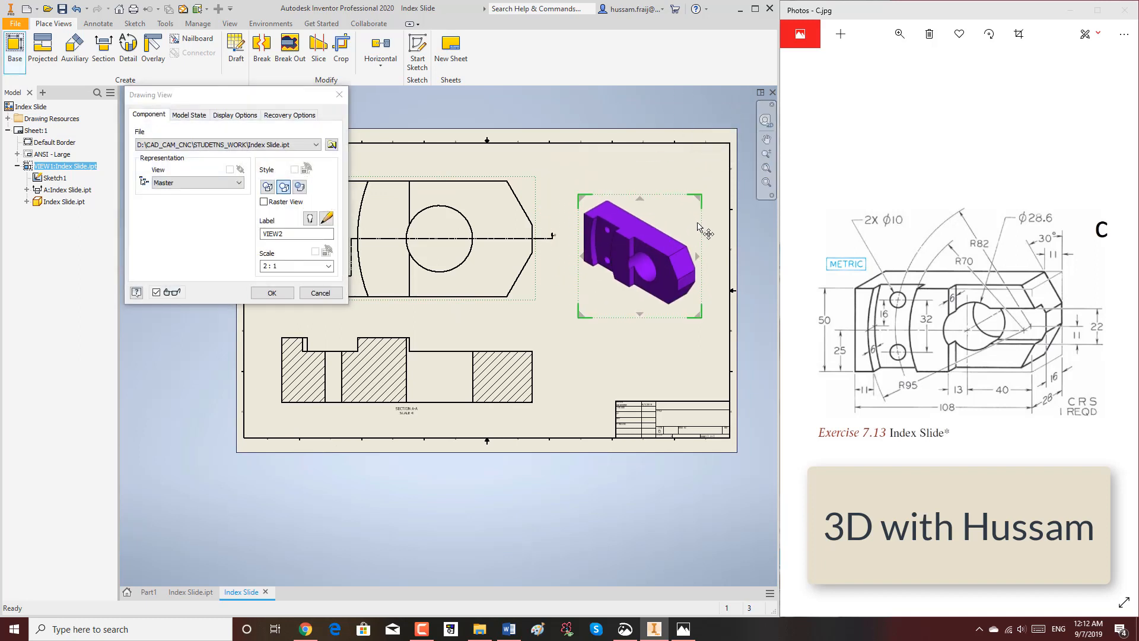
{"action": "left_click_drag", "start_coordinate": [289, 265], "coordinate": [254, 272]}
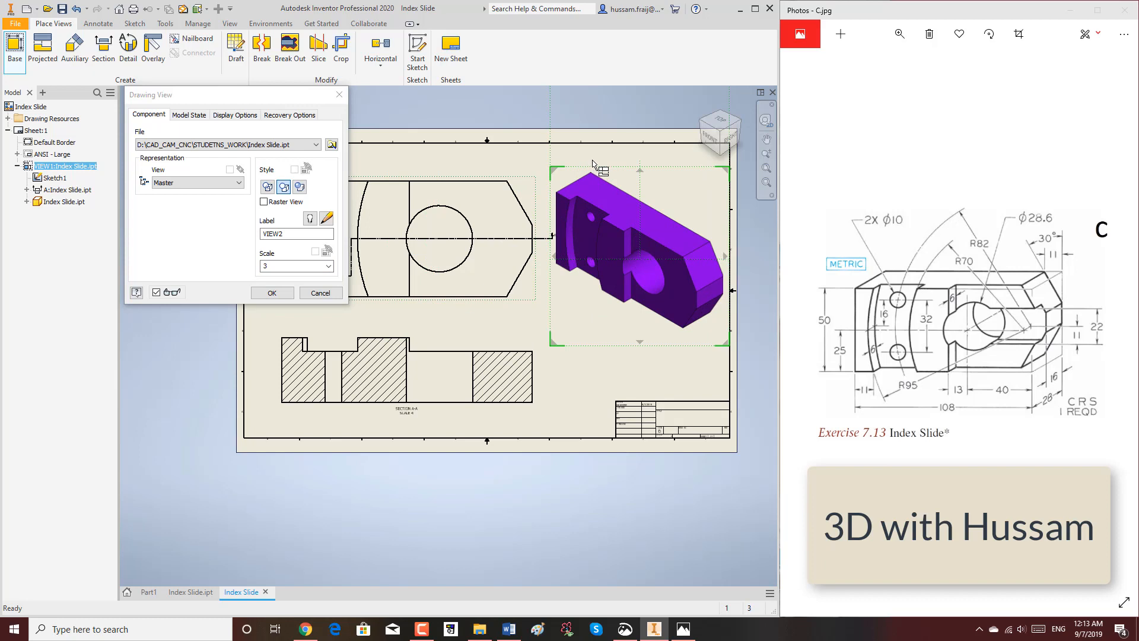
{"action": "left_click_drag", "start_coordinate": [593, 163], "coordinate": [586, 161]}
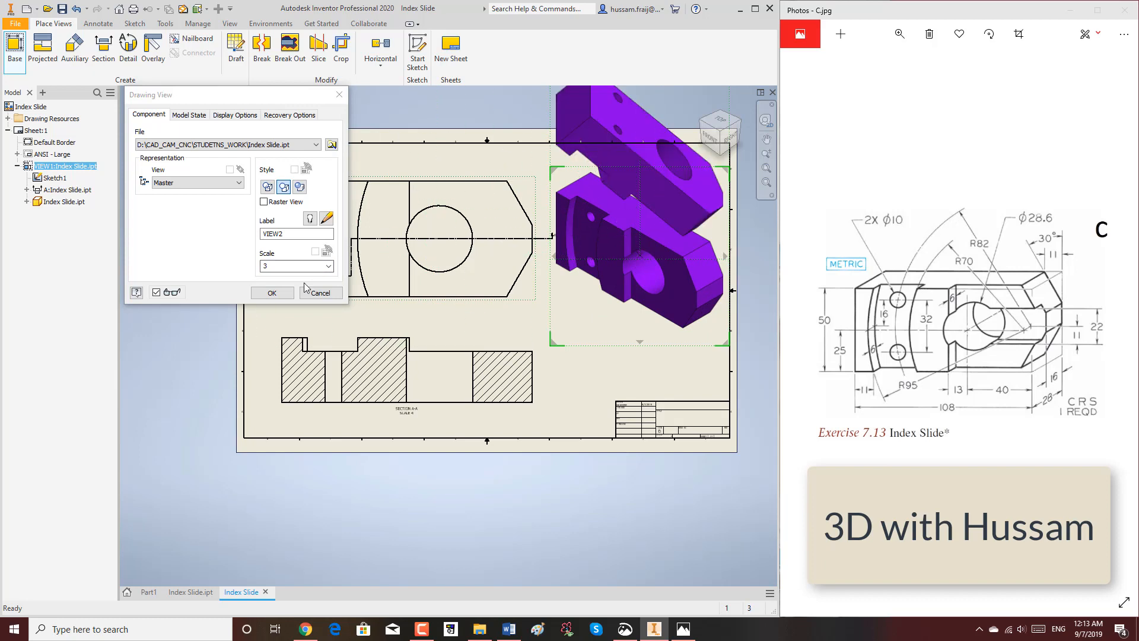
{"action": "left_click", "coordinate": [272, 292]}
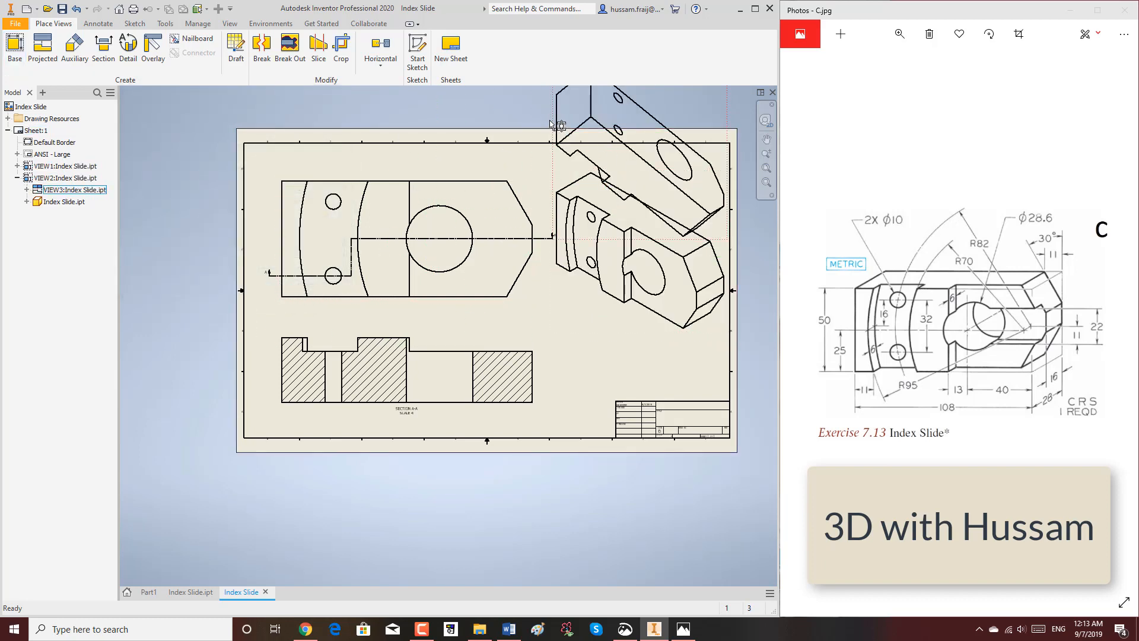
Delete the extra projected view above the isometric view
{"action": "right_click", "coordinate": [552, 119]}
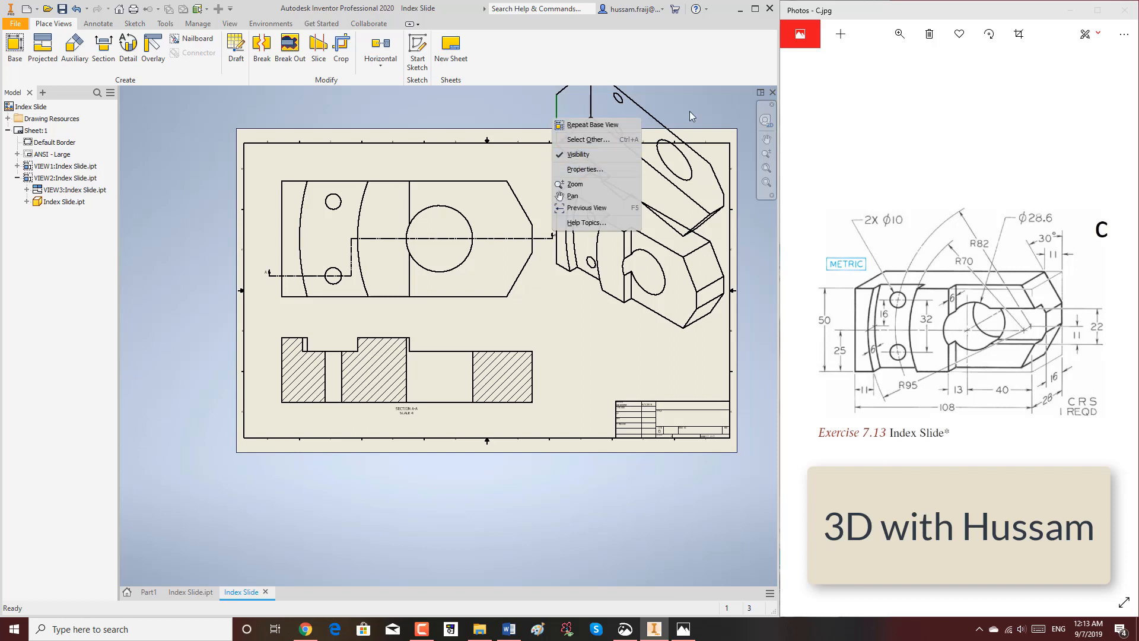
{"action": "left_click", "coordinate": [648, 123]}
{"action": "right_click", "coordinate": [648, 123]}
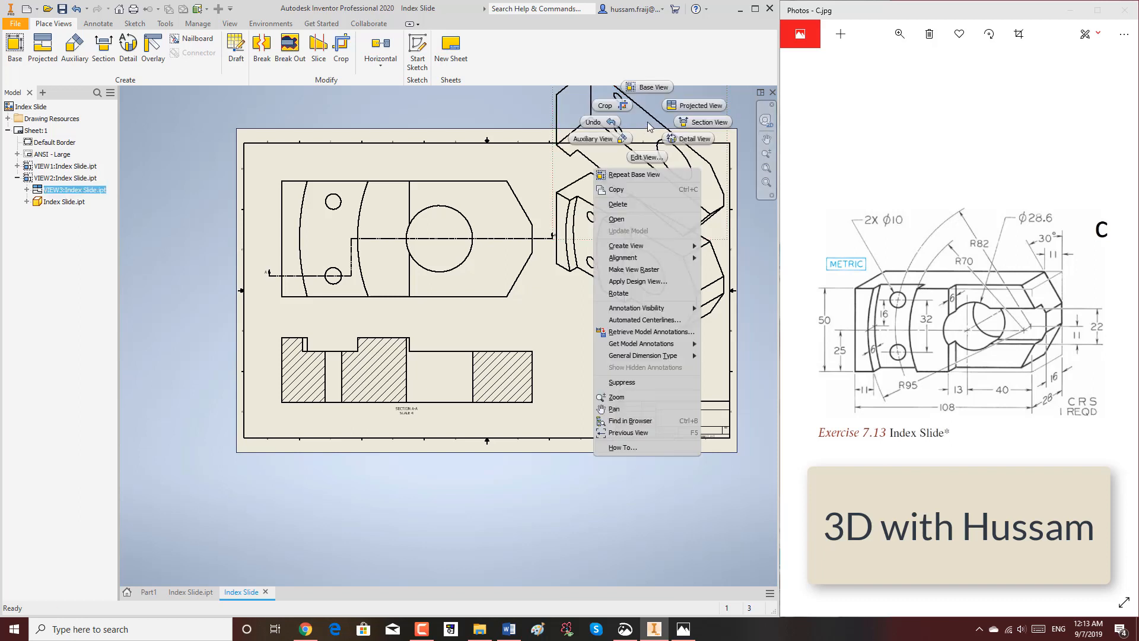
{"action": "left_click", "coordinate": [625, 208]}
{"action": "left_click", "coordinate": [374, 343]}
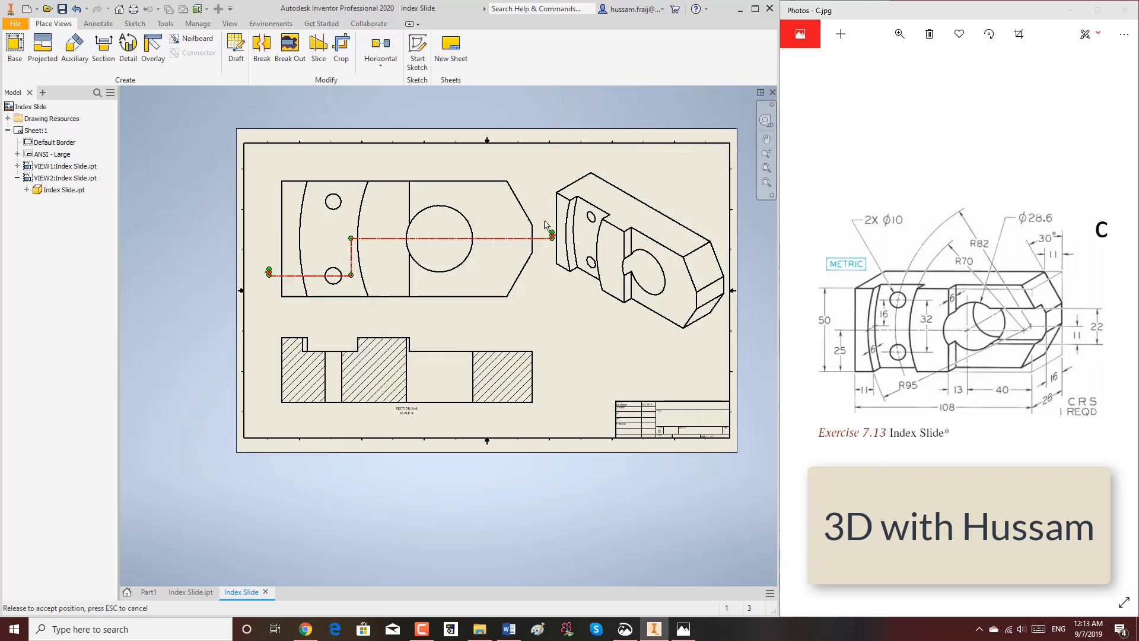
Move the isometric view slightly up and set its display style to shaded
{"action": "left_click_drag", "start_coordinate": [562, 175], "coordinate": [565, 166]}
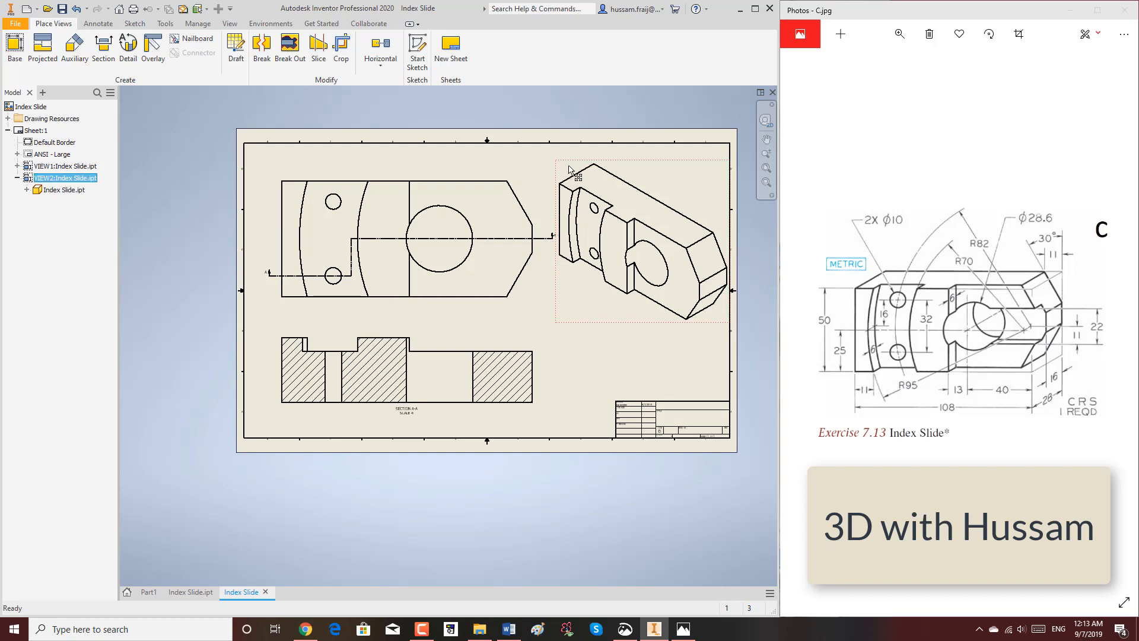
{"action": "right_click", "coordinate": [570, 170]}
{"action": "left_click", "coordinate": [569, 215]}
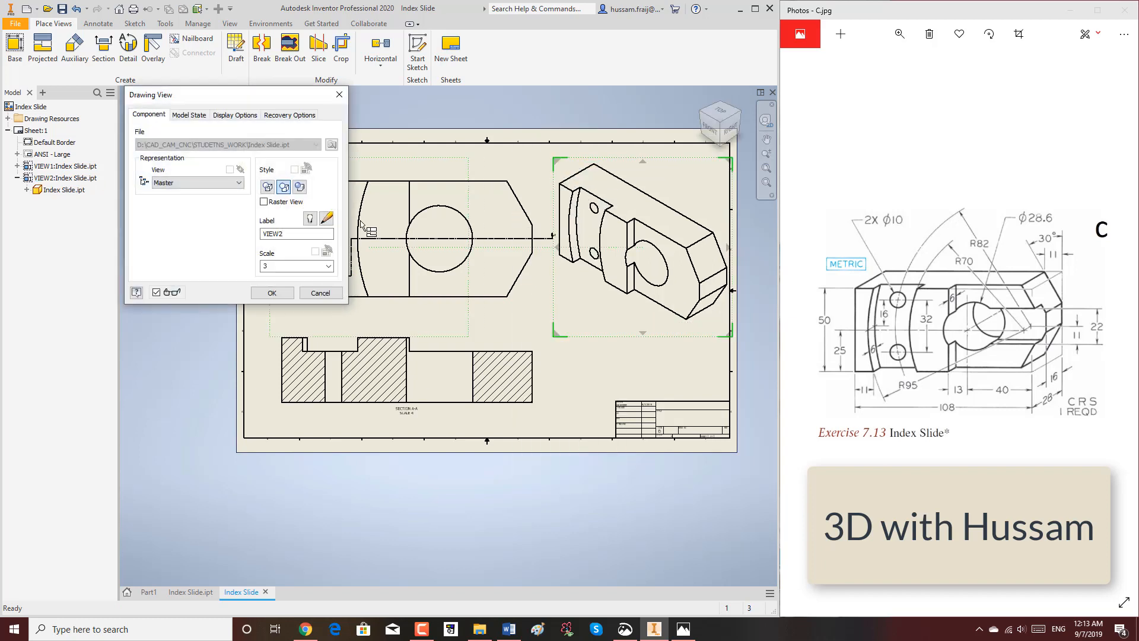
{"action": "left_click", "coordinate": [299, 187]}
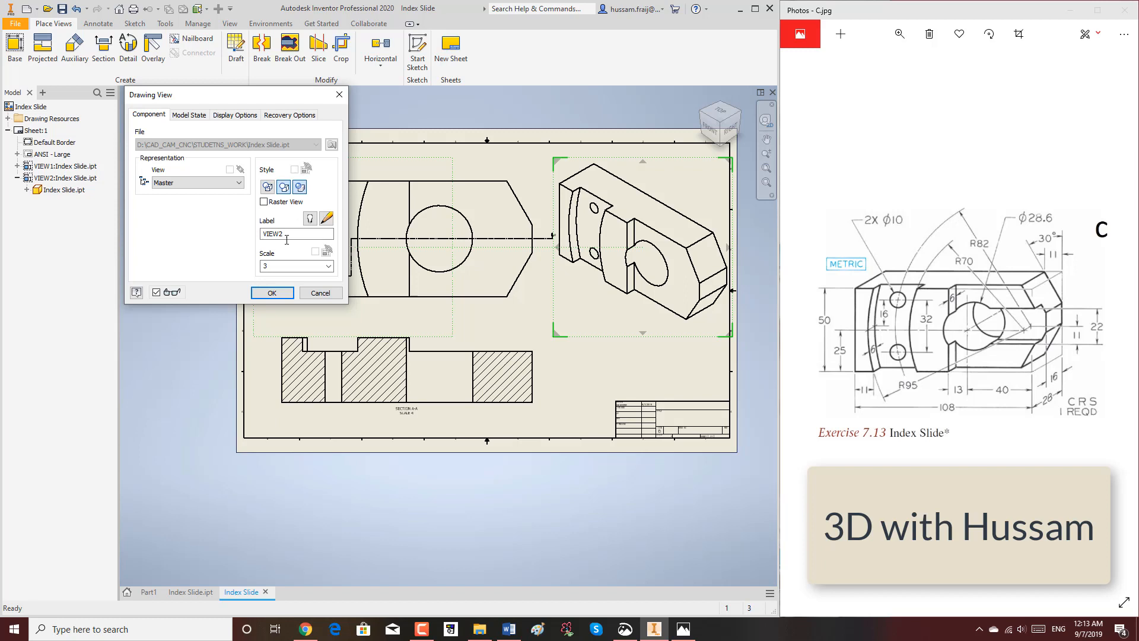
{"action": "left_click", "coordinate": [271, 293]}
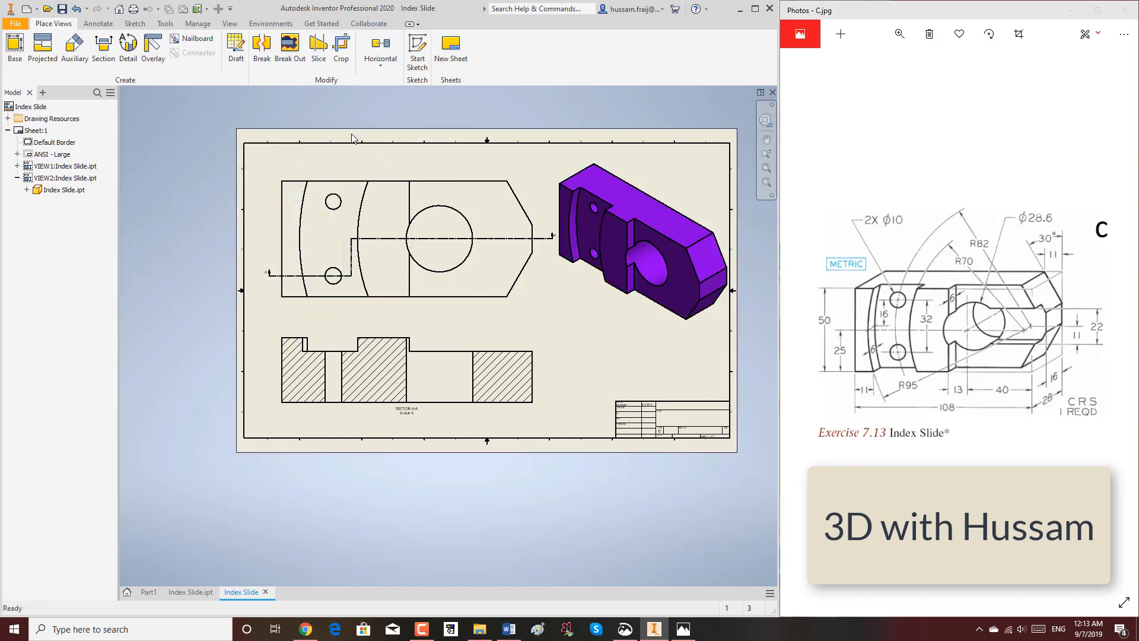
Dimension the front view's overall length above the view and add a radius dimension to the large hole
{"action": "scroll", "coordinate": [351, 138], "scroll_direction": "up", "scroll_amount": 3}
{"action": "mouse_move", "coordinate": [687, 332]}
{"action": "left_mouse_down"}
{"action": "mouse_move", "coordinate": [729, 336]}
{"action": "mouse_move", "coordinate": [715, 334]}
{"action": "left_mouse_up"}
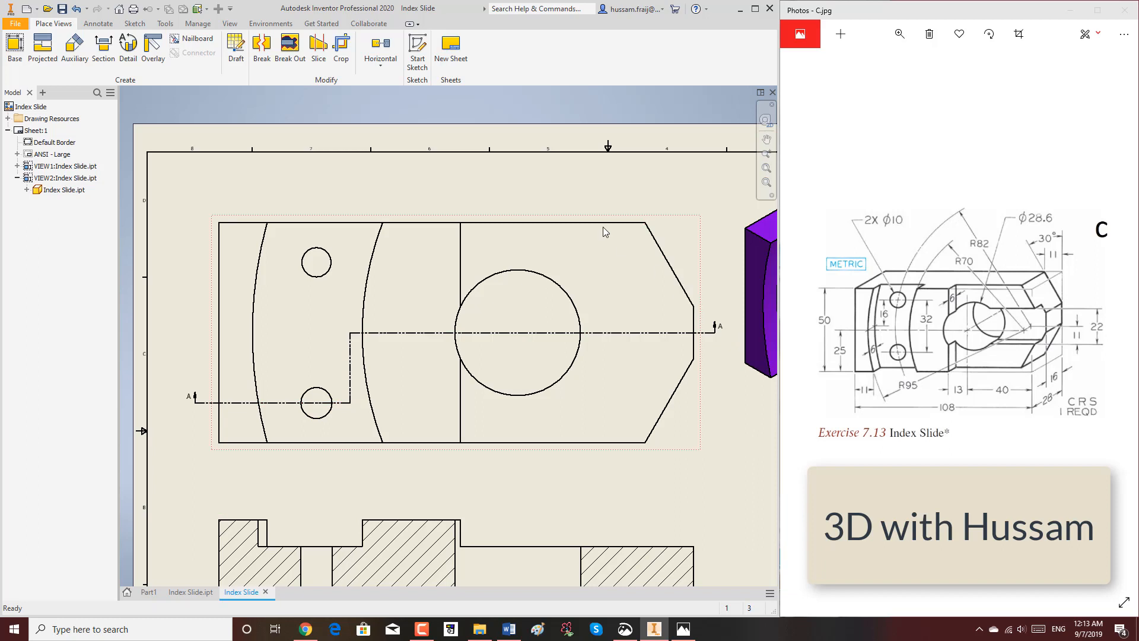
{"action": "left_click", "coordinate": [98, 23]}
{"action": "key", "text": "d"}
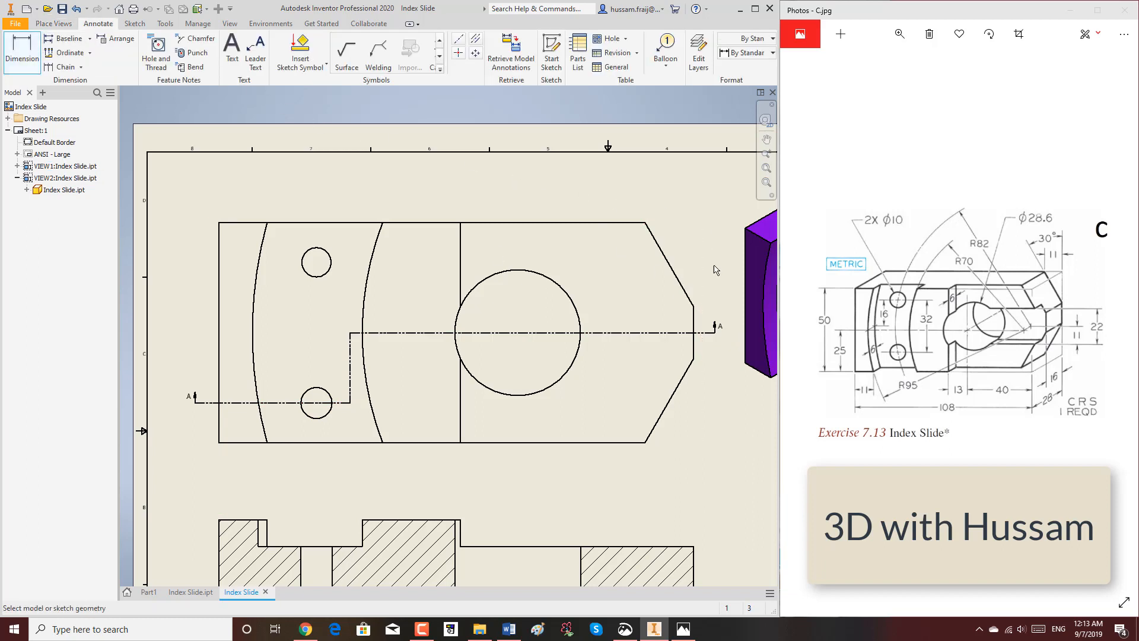
{"action": "left_click", "coordinate": [694, 322]}
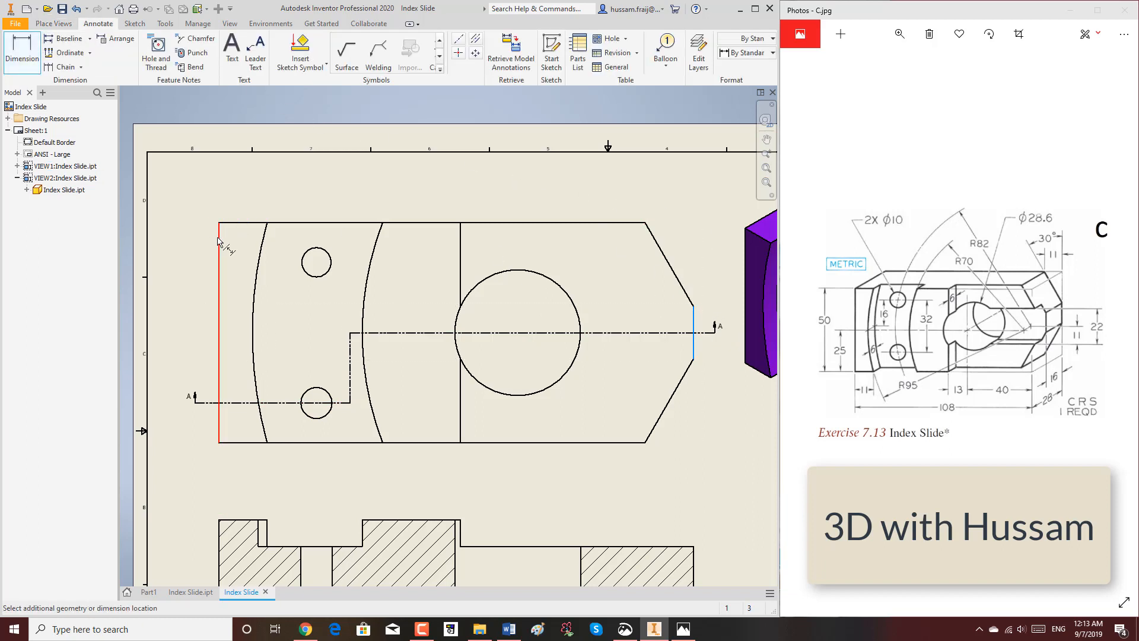
{"action": "left_click", "coordinate": [219, 246]}
{"action": "left_click", "coordinate": [379, 185]}
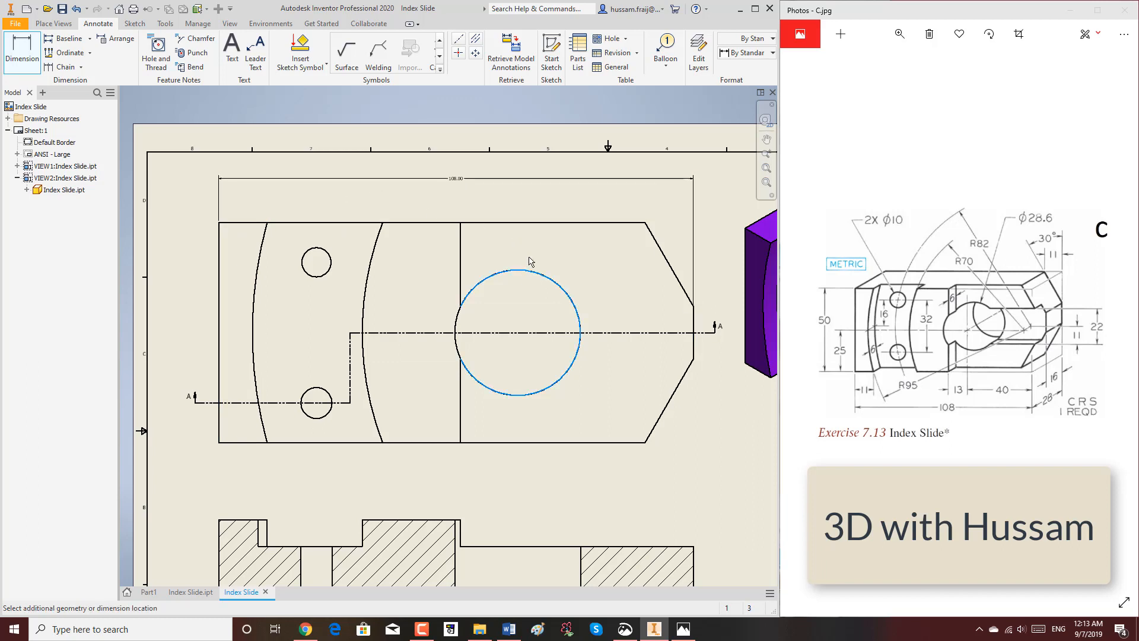
{"action": "left_click", "coordinate": [555, 205]}
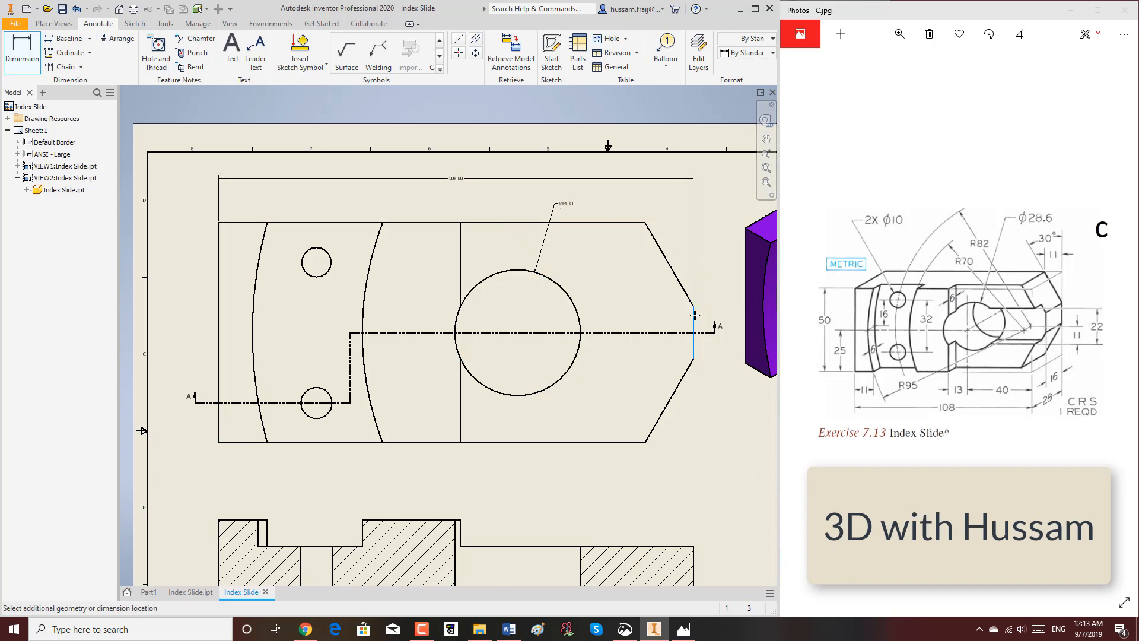
Dimension the angle and the horizontal width of the front view's upper angled corner
{"action": "left_click", "coordinate": [676, 283]}
{"action": "left_click", "coordinate": [668, 192]}
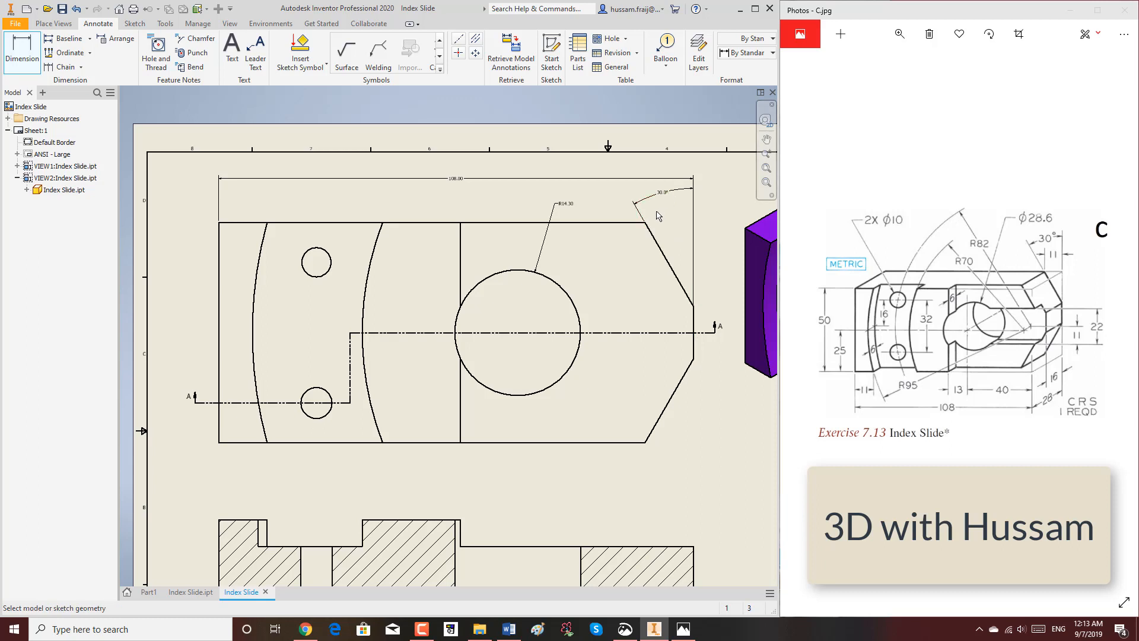
{"action": "left_click", "coordinate": [643, 223]}
{"action": "left_click", "coordinate": [694, 323]}
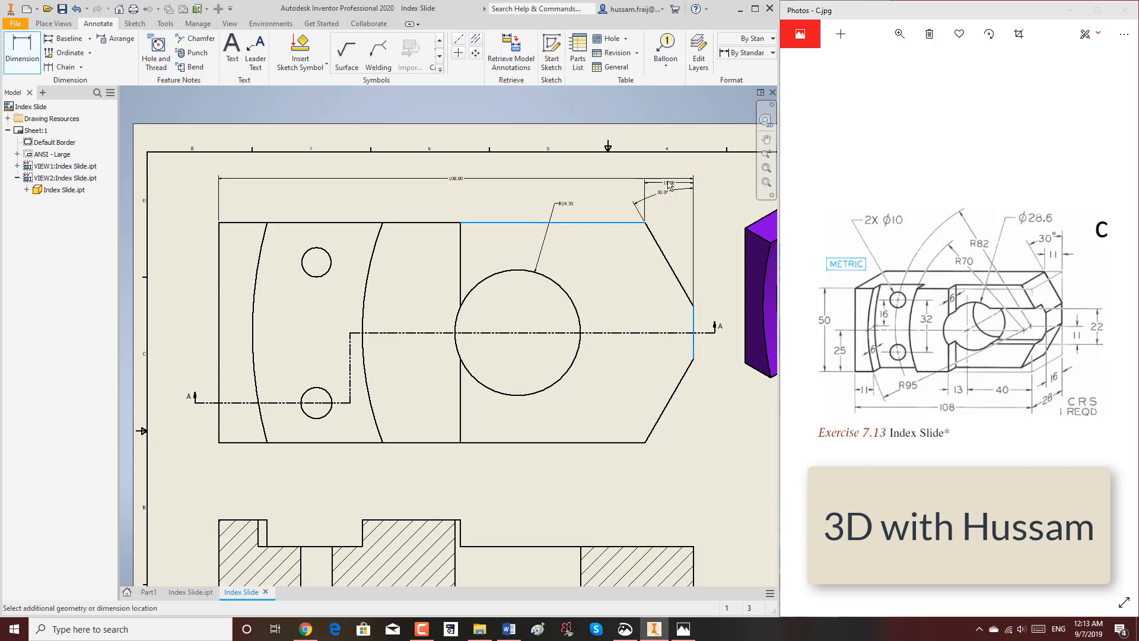
{"action": "left_click", "coordinate": [670, 213]}
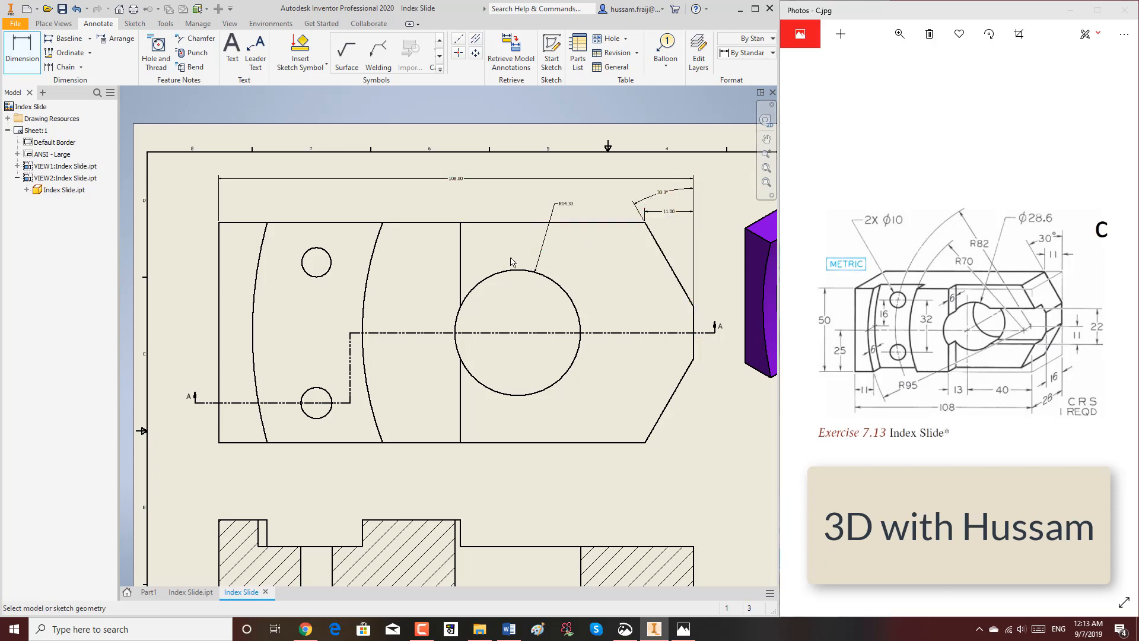
Add a bisector centerline midway between the front view's upper and lower edges, within the arc-sided recess
{"action": "left_click", "coordinate": [331, 255]}
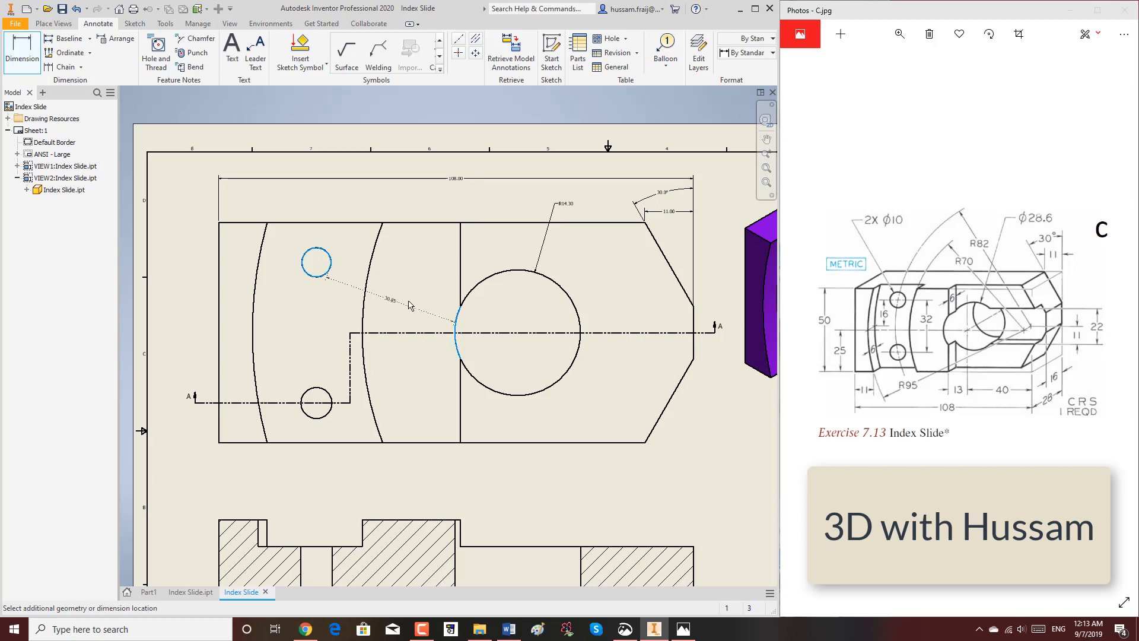
{"action": "key", "text": "Escape"}
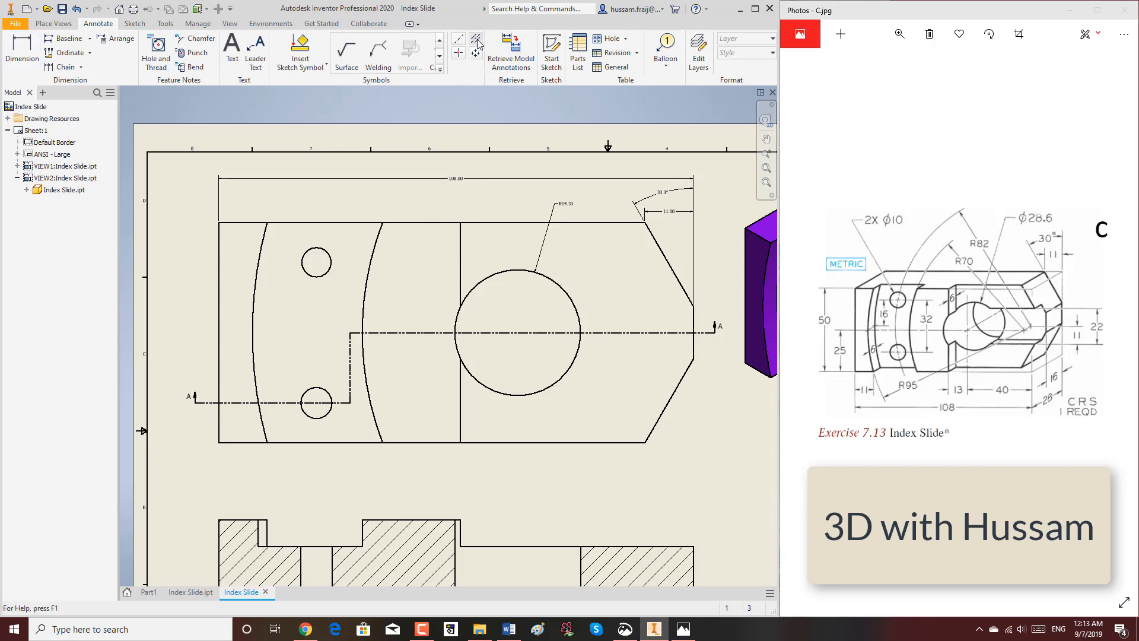
{"action": "left_click", "coordinate": [477, 40]}
{"action": "left_click", "coordinate": [315, 223]}
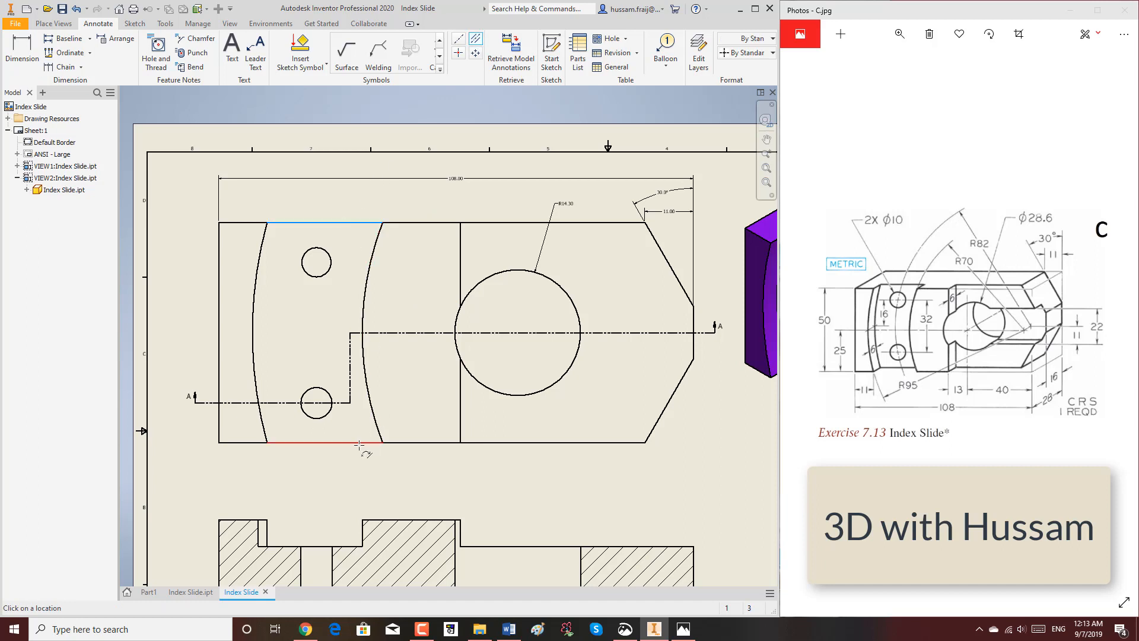
{"action": "left_click", "coordinate": [359, 443]}
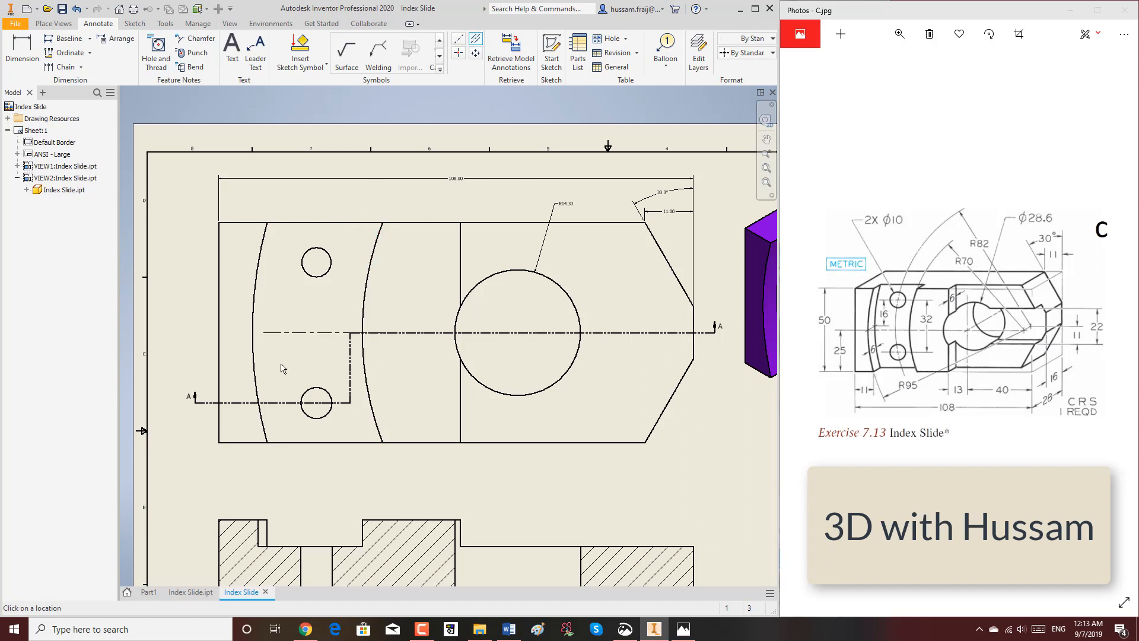
{"action": "left_click", "coordinate": [22, 49]}
{"action": "left_click", "coordinate": [313, 333]}
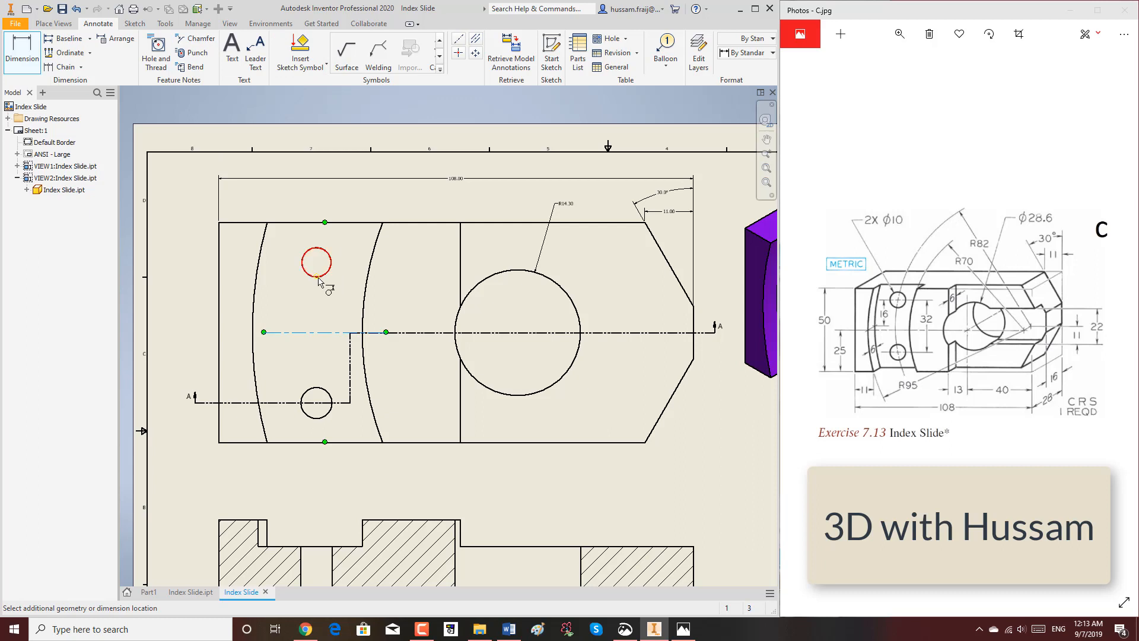
{"action": "left_click", "coordinate": [318, 278]}
{"action": "key", "text": "Escape"}
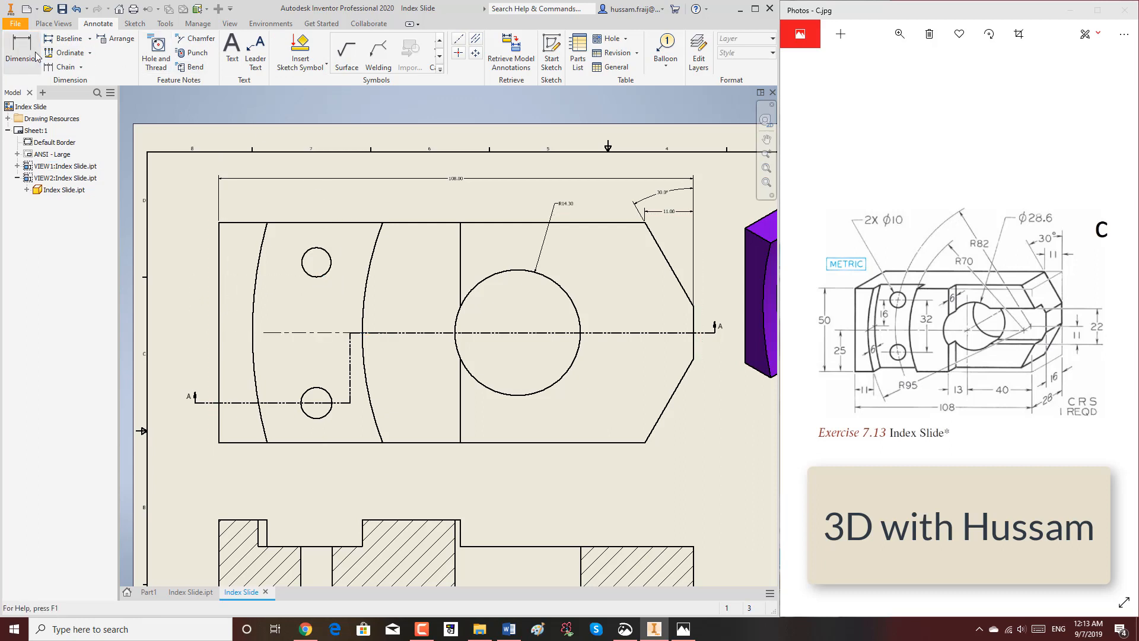
Dimension the vertical distance from the centerline to the upper small hole's center, and that hole's diameter
{"action": "left_click", "coordinate": [315, 334]}
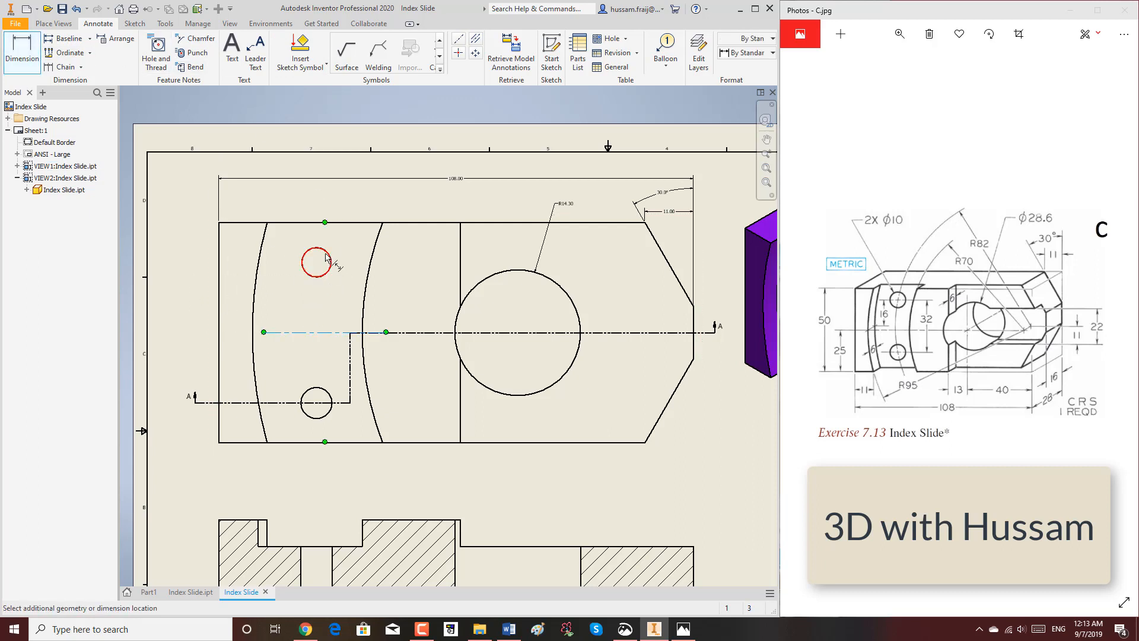
{"action": "left_click", "coordinate": [317, 262]}
{"action": "left_click", "coordinate": [187, 297]}
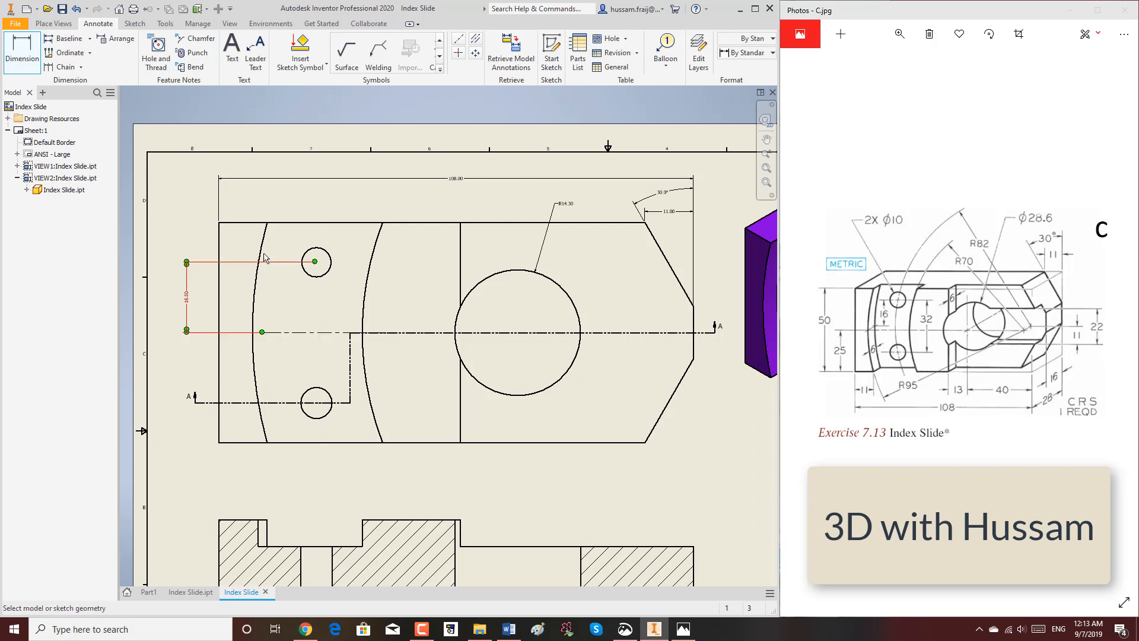
{"action": "left_click", "coordinate": [317, 250]}
{"action": "left_click", "coordinate": [277, 203]}
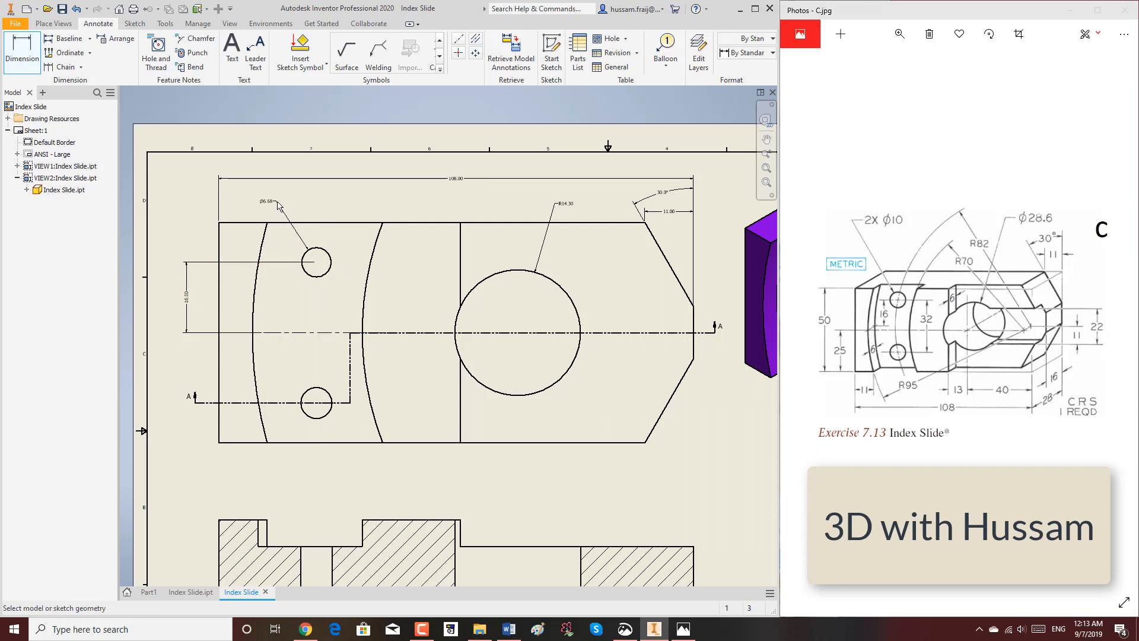
Dimension the vertical spacing between the two small holes, placed outside the centerline-to-hole dimension
{"action": "left_click", "coordinate": [312, 392]}
{"action": "left_click", "coordinate": [312, 275]}
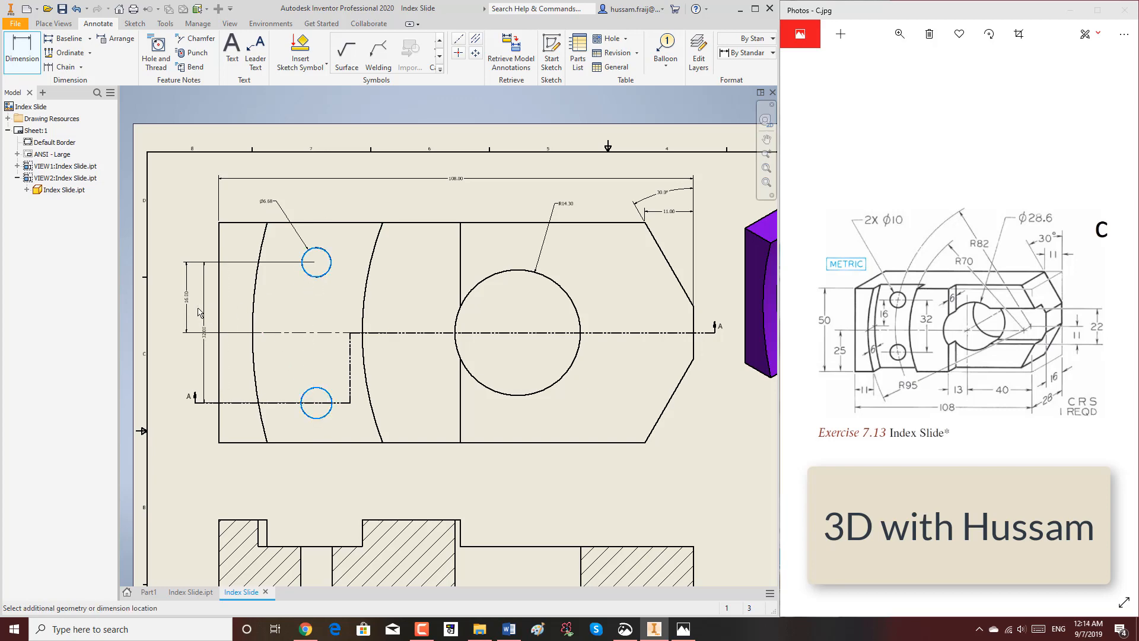
{"action": "left_click", "coordinate": [172, 321]}
Dimension the depth of the step beside the large hole and the overall height of the section view
{"action": "scroll", "coordinate": [178, 323], "scroll_direction": "up", "scroll_amount": 3}
{"action": "scroll", "coordinate": [356, 500], "scroll_direction": "down", "scroll_amount": 4}
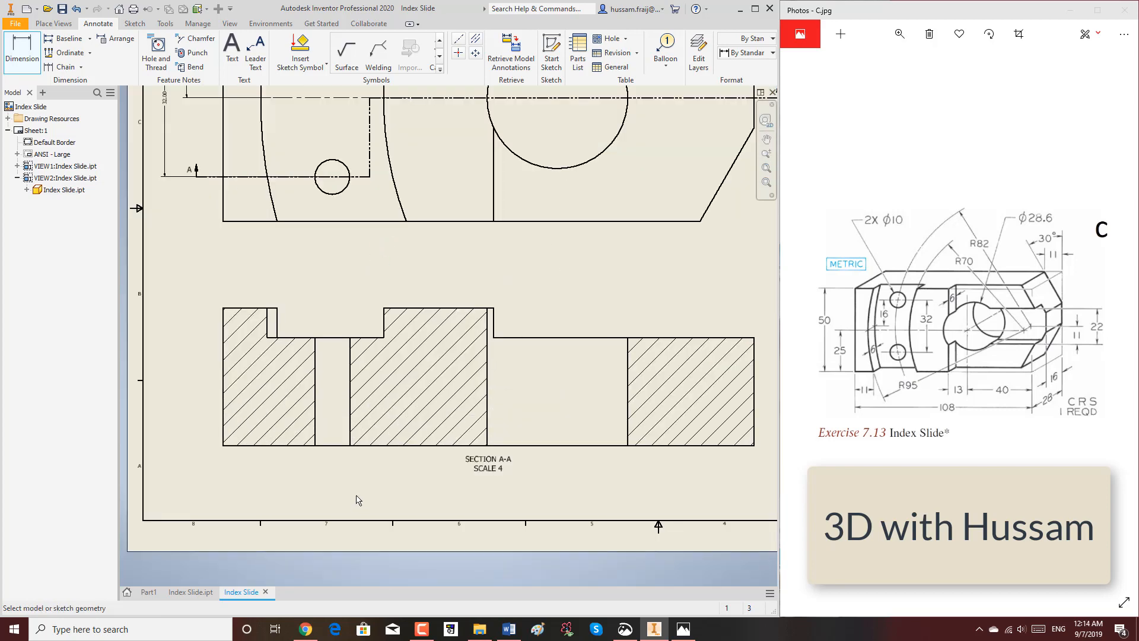
{"action": "left_click", "coordinate": [494, 314]}
{"action": "left_click", "coordinate": [549, 315]}
{"action": "scroll", "coordinate": [514, 335], "scroll_direction": "up", "scroll_amount": 2}
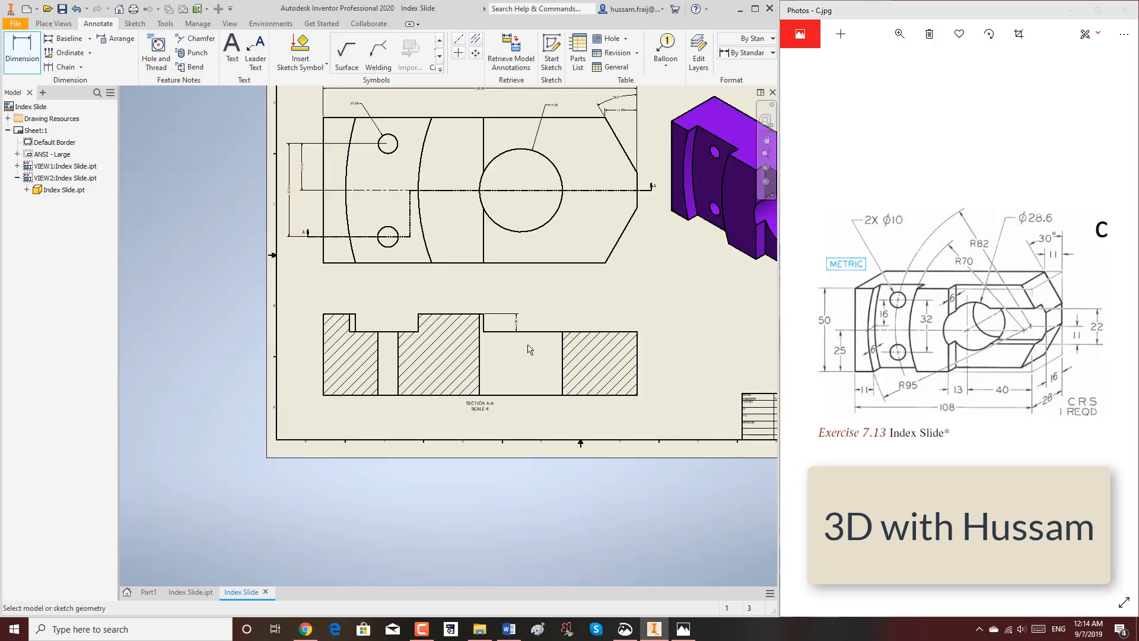
{"action": "left_click", "coordinate": [324, 331]}
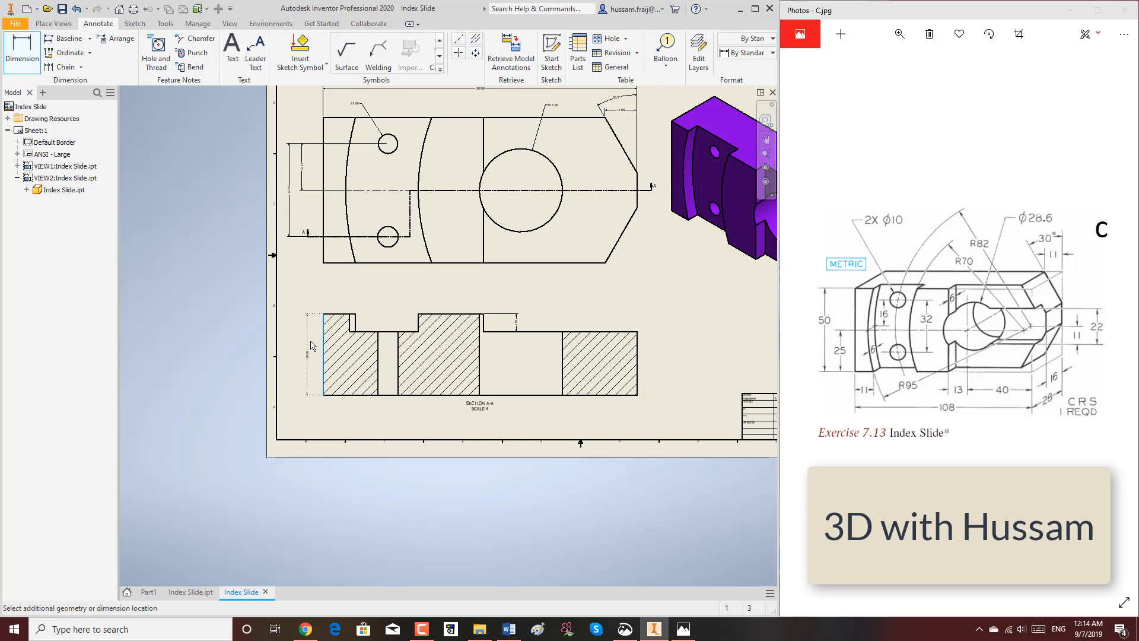
{"action": "left_click", "coordinate": [308, 348]}
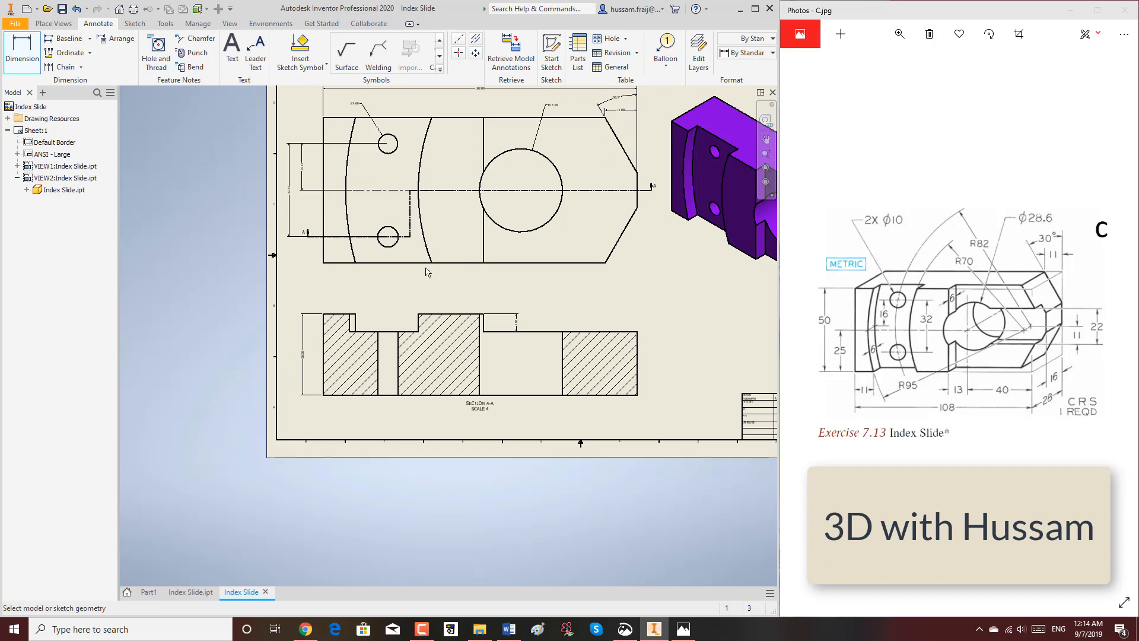
Add bisector centerlines through the small hole and the large hole in section view A-A
{"action": "scroll", "coordinate": [380, 297], "scroll_direction": "up", "scroll_amount": 3}
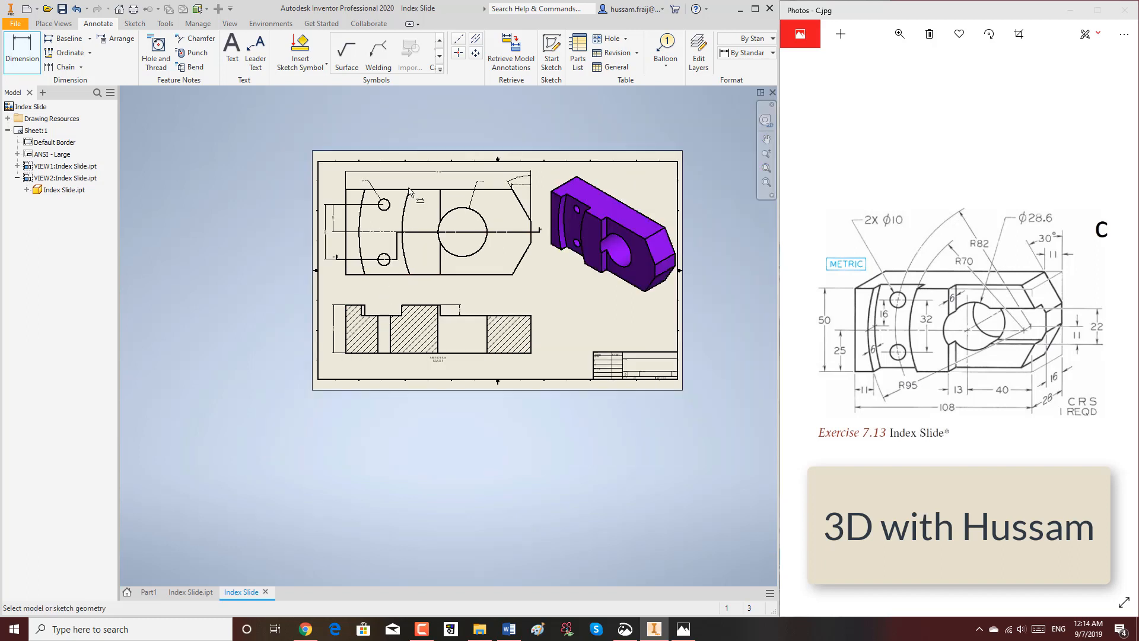
{"action": "left_click", "coordinate": [476, 39]}
{"action": "scroll", "coordinate": [383, 330], "scroll_direction": "down", "scroll_amount": 5}
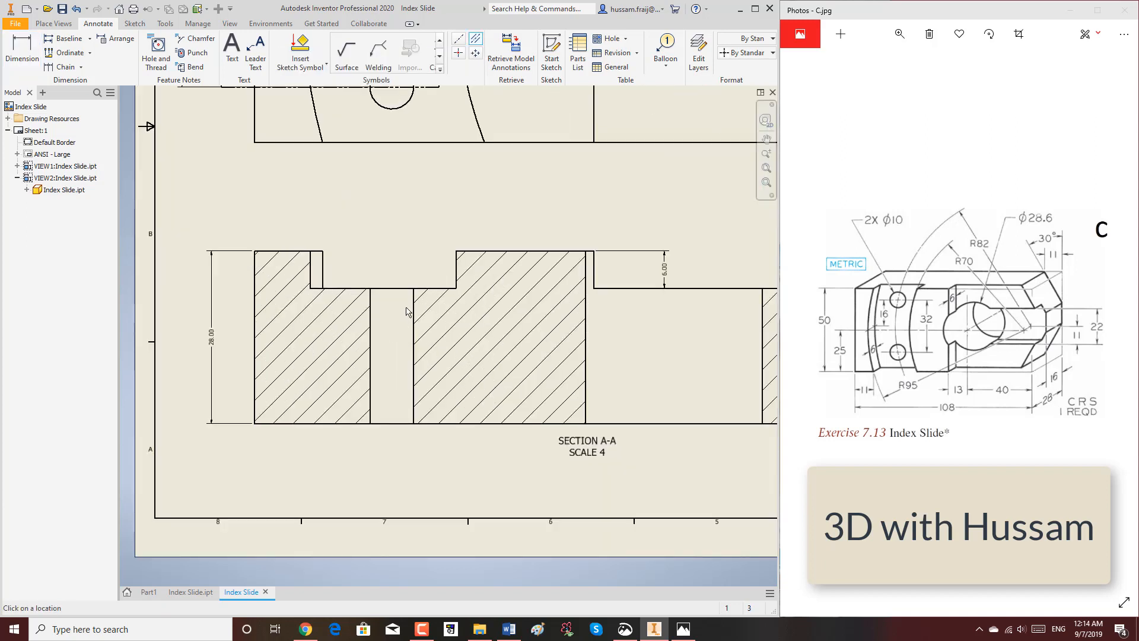
{"action": "left_click", "coordinate": [370, 303]}
{"action": "left_click", "coordinate": [587, 307]}
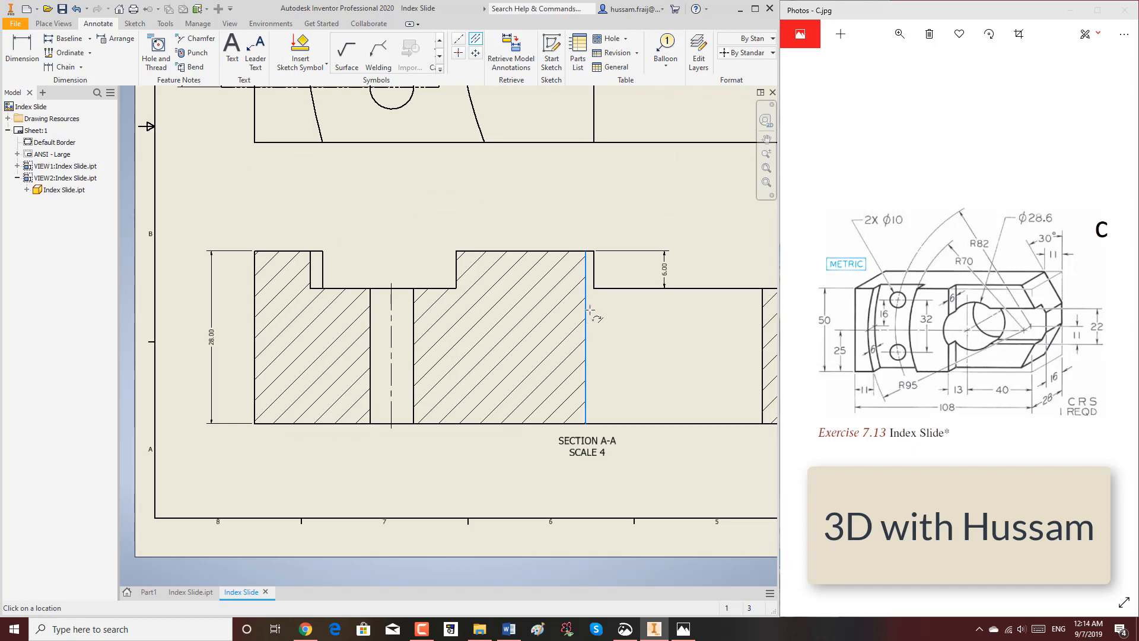
{"action": "left_click", "coordinate": [762, 301]}
Add radius dimensions to the recess's inner and outer arcs in the front view
{"action": "scroll", "coordinate": [590, 347], "scroll_direction": "up", "scroll_amount": 5}
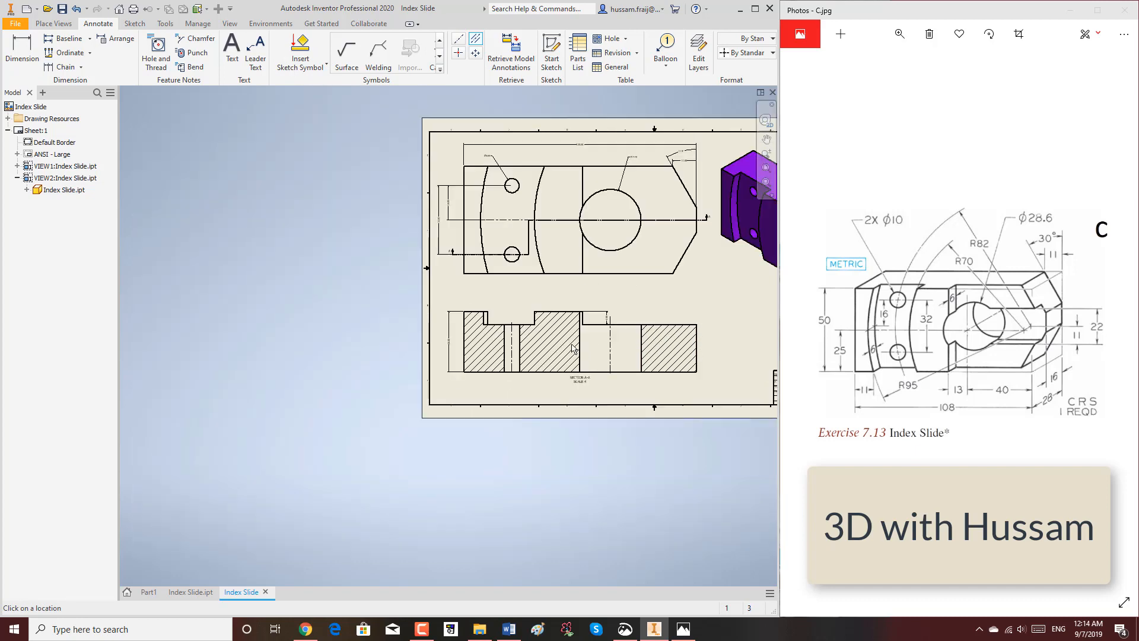
{"action": "left_click", "coordinate": [22, 52]}
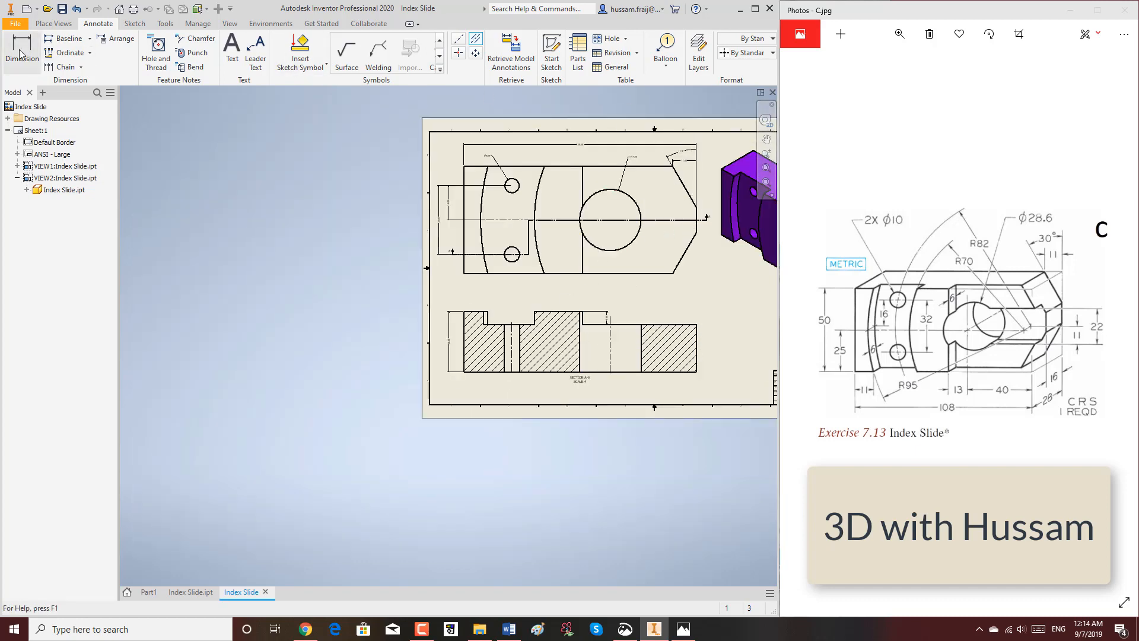
{"action": "scroll", "coordinate": [706, 201], "scroll_direction": "down", "scroll_amount": 3}
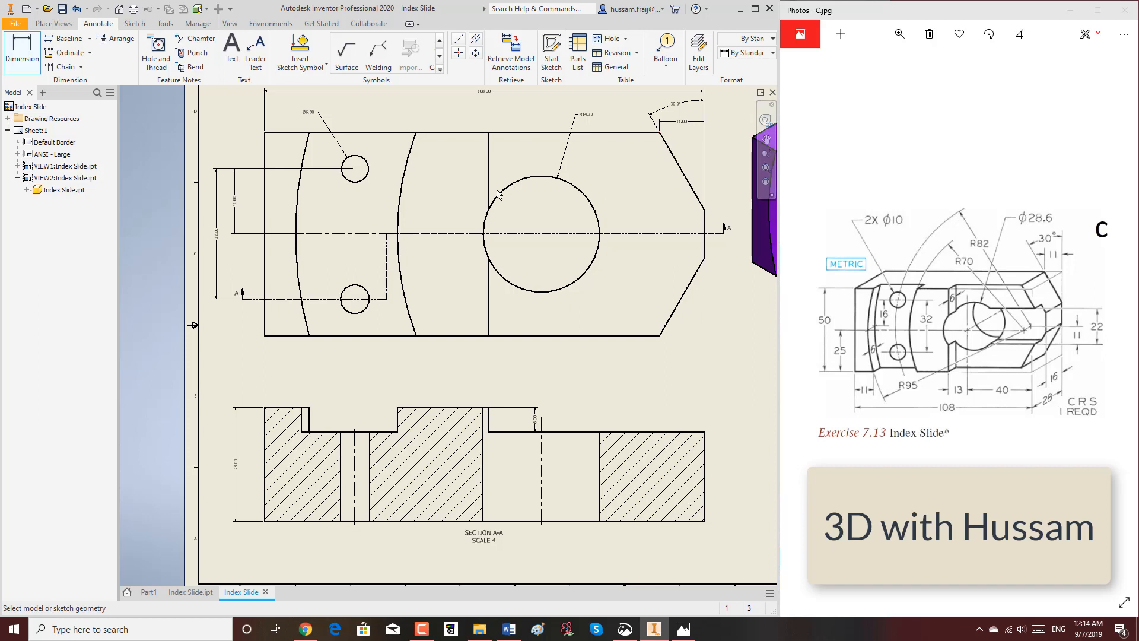
{"action": "left_click", "coordinate": [407, 172]}
{"action": "left_click", "coordinate": [436, 194]}
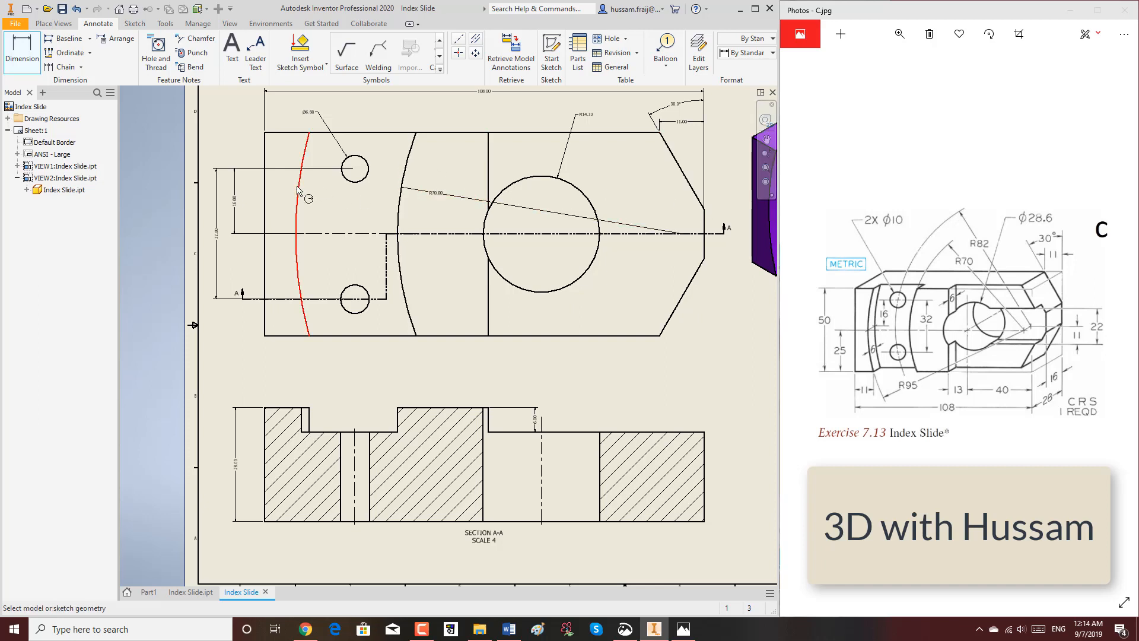
{"action": "left_click", "coordinate": [302, 195]}
{"action": "left_click", "coordinate": [433, 255]}
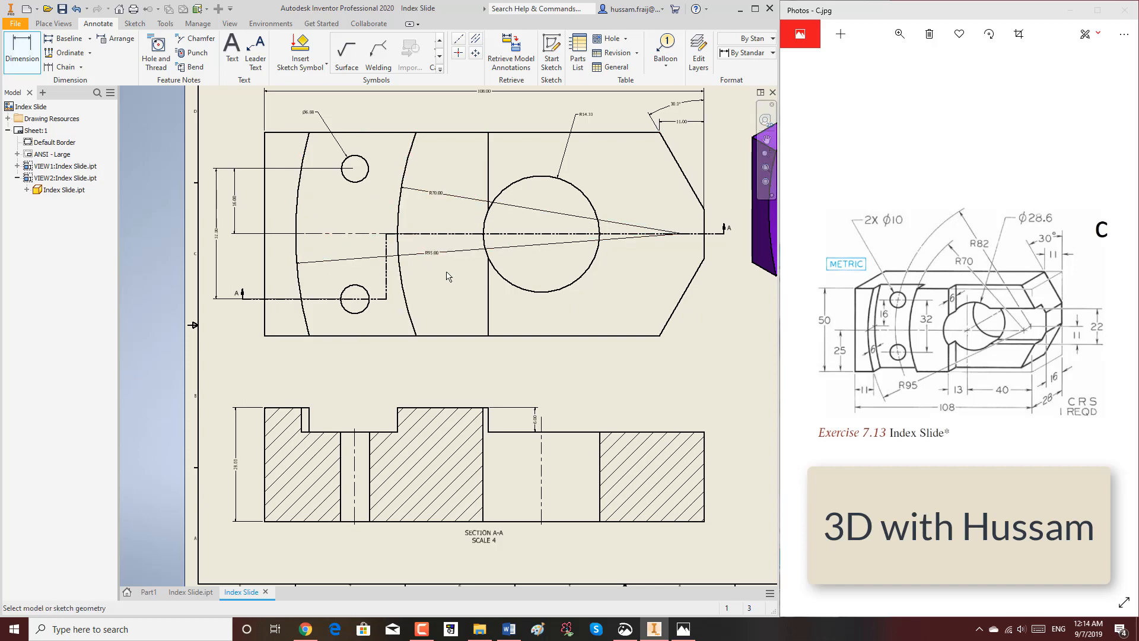
In the Default - mm (ANSI) dimension style, set the terminator size to 5 mm and its height to 3 mm
{"action": "scroll", "coordinate": [465, 229], "scroll_direction": "down", "scroll_amount": 3}
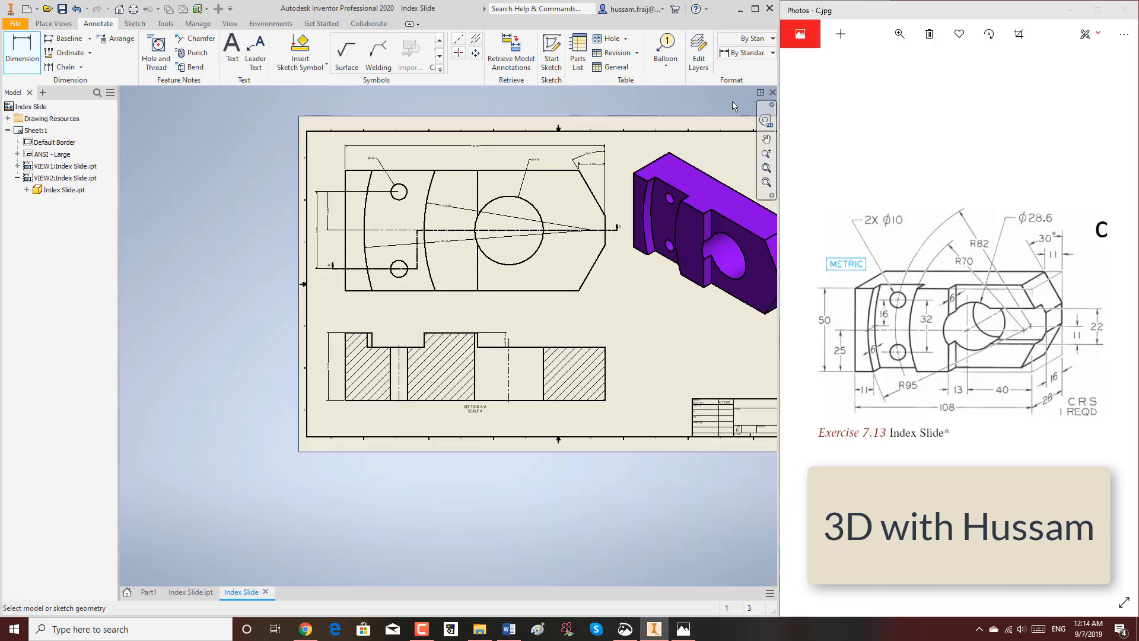
{"action": "left_click", "coordinate": [698, 57]}
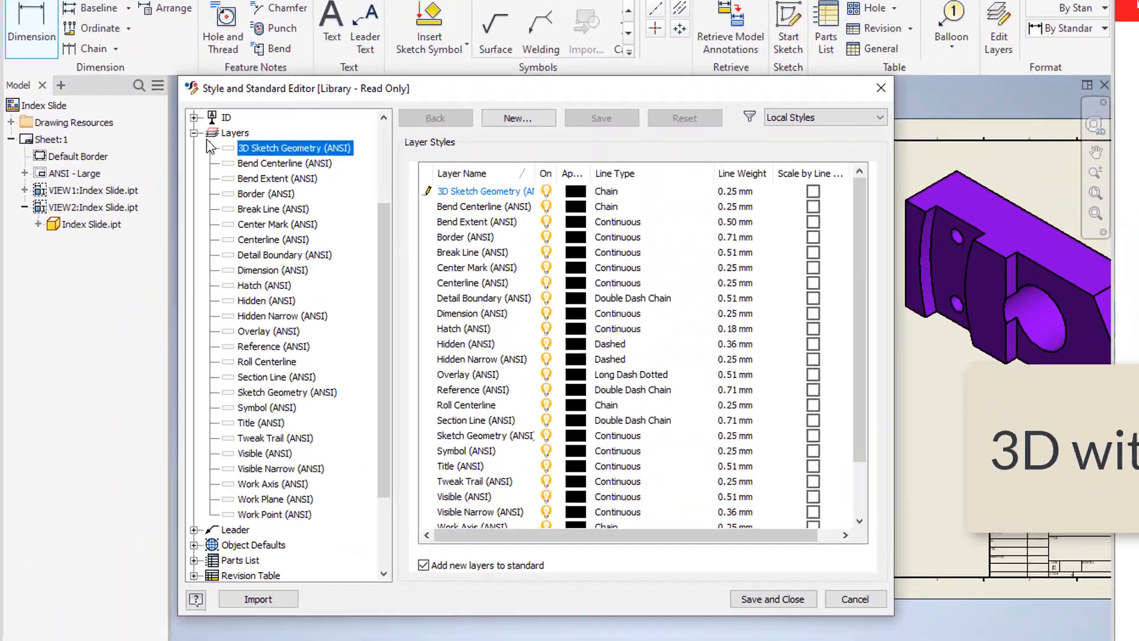
{"action": "left_click", "coordinate": [134, 130]}
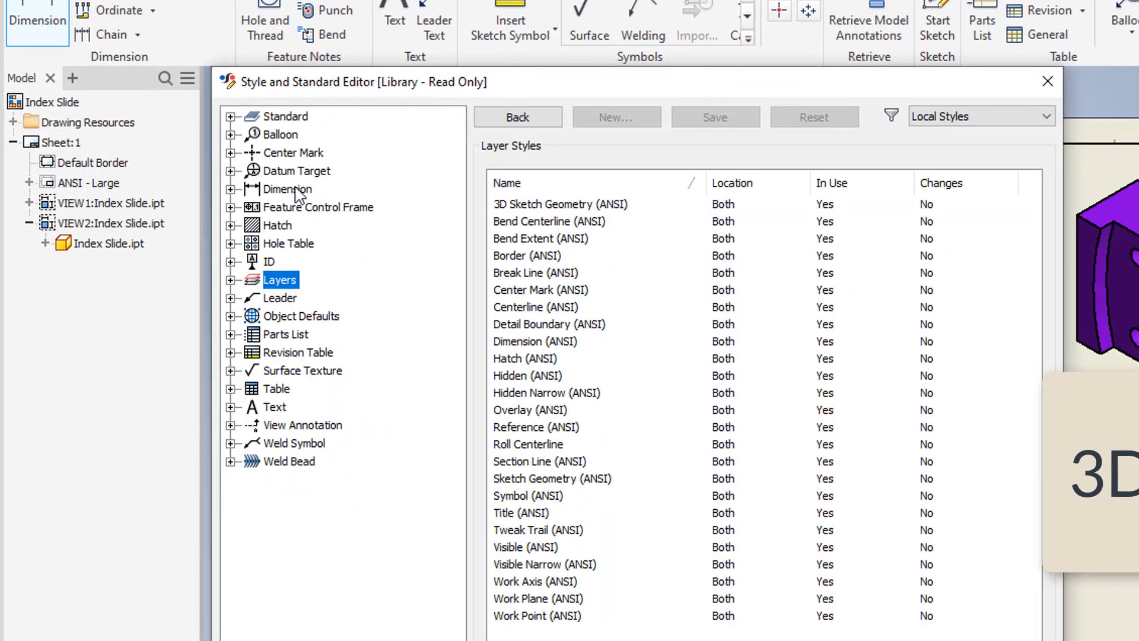
{"action": "left_click", "coordinate": [143, 164]}
{"action": "double_click", "coordinate": [248, 190]}
{"action": "left_click", "coordinate": [331, 225]}
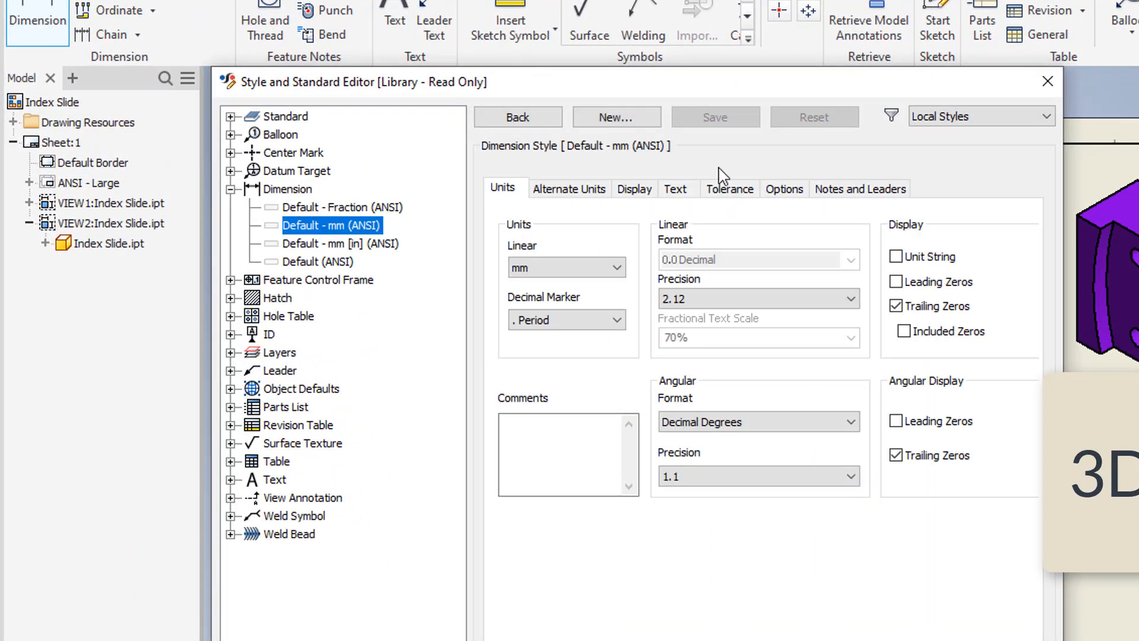
{"action": "left_click", "coordinate": [634, 189]}
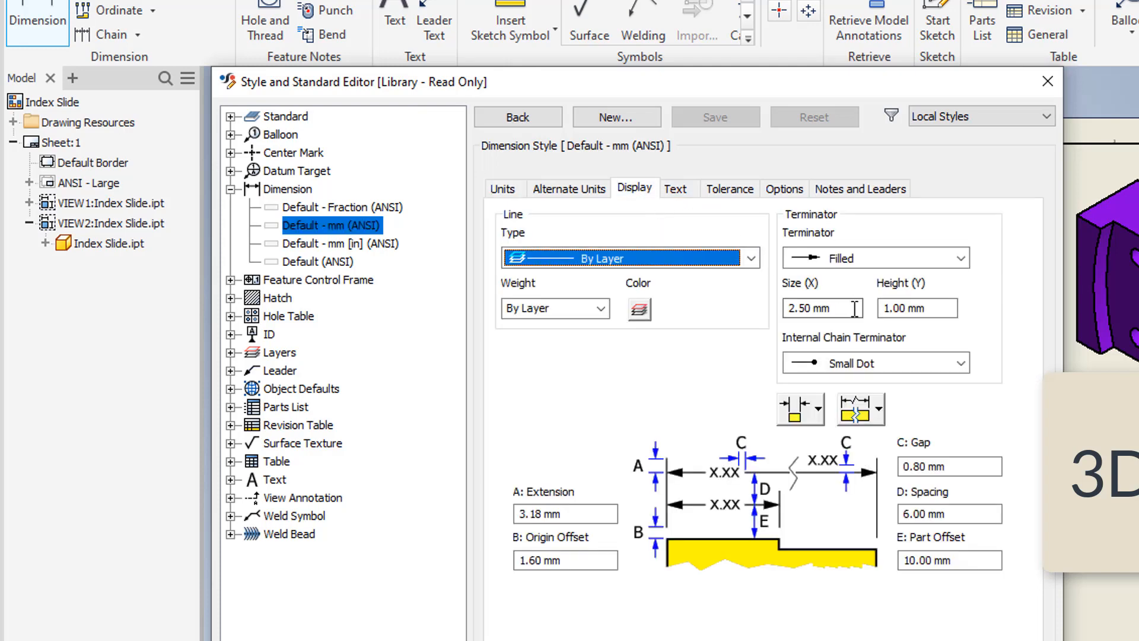
{"action": "left_click_drag", "start_coordinate": [859, 308], "coordinate": [783, 307]}
{"action": "type", "text": "5"}
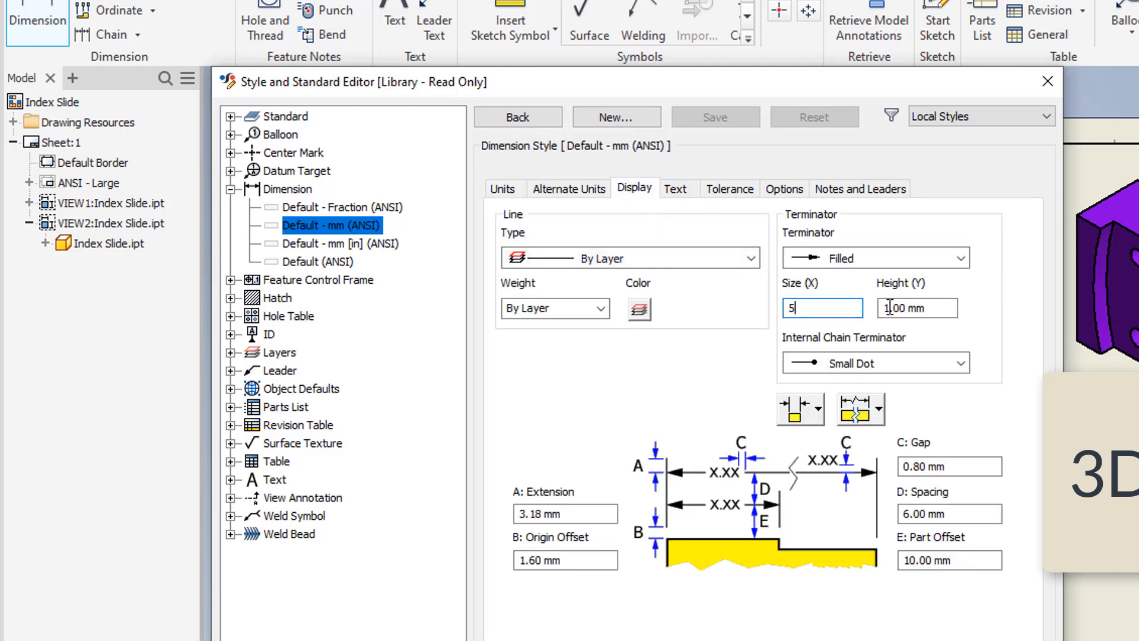
{"action": "key", "text": "Tab"}
{"action": "type", "text": "3"}
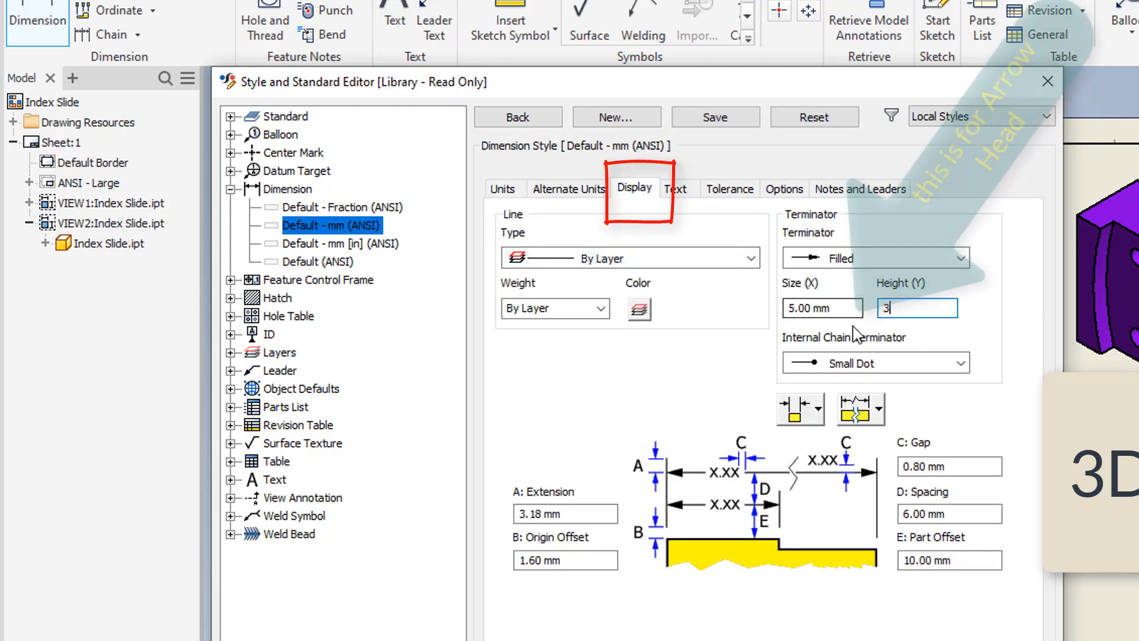
Set the line color of the Default - mm (ANSI) dimension style to blue
{"action": "left_click", "coordinate": [639, 309]}
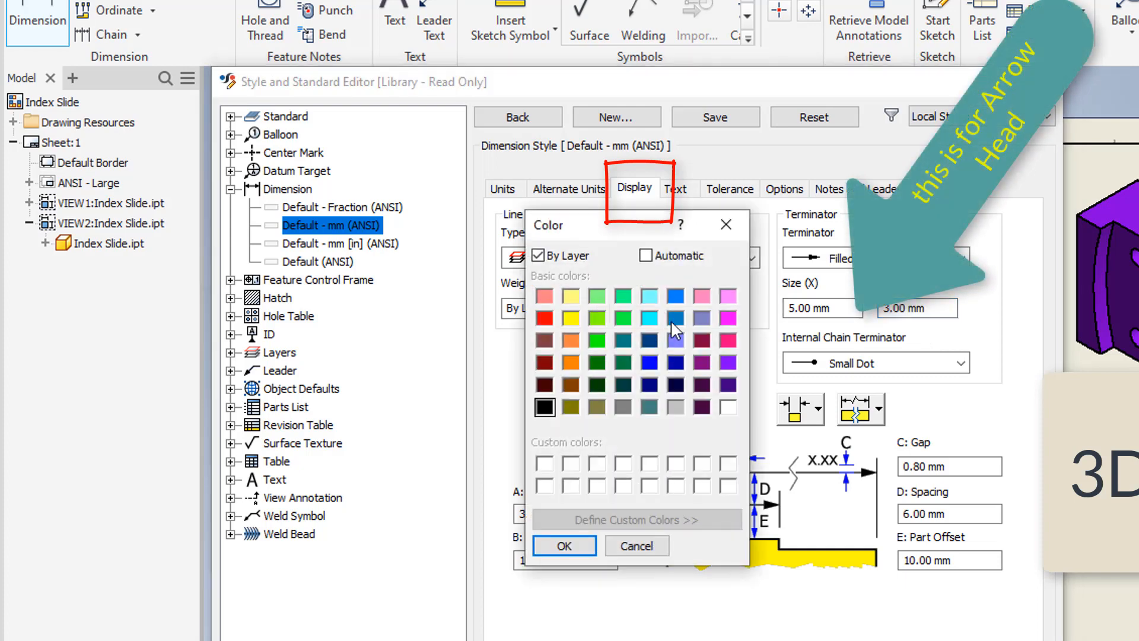
{"action": "left_click", "coordinate": [675, 295]}
{"action": "left_click", "coordinate": [565, 545]}
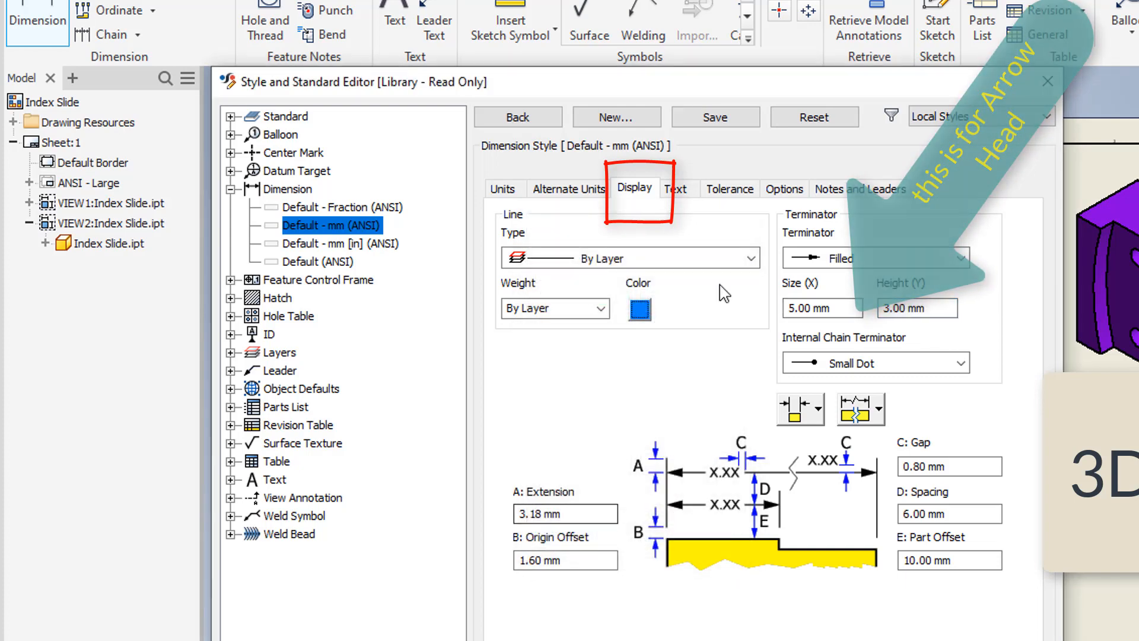
Set the style's Note Text (ANSI) to blue with a text height of 8 mm, and save the style changes
{"action": "left_click", "coordinate": [675, 188]}
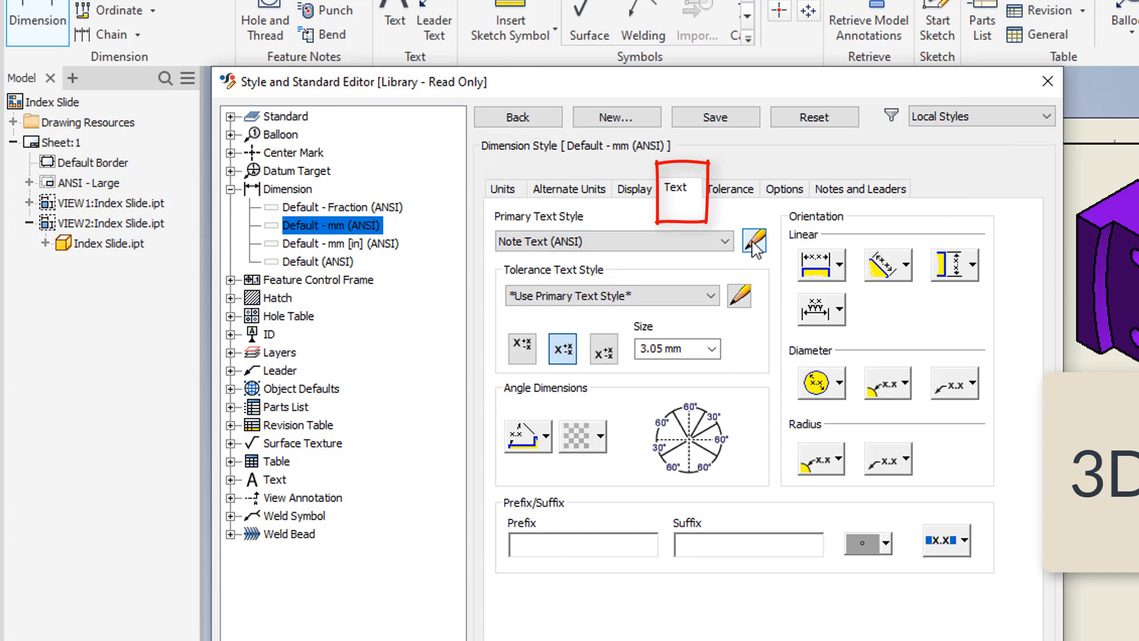
{"action": "key", "text": "Escape"}
{"action": "left_click", "coordinate": [570, 441]}
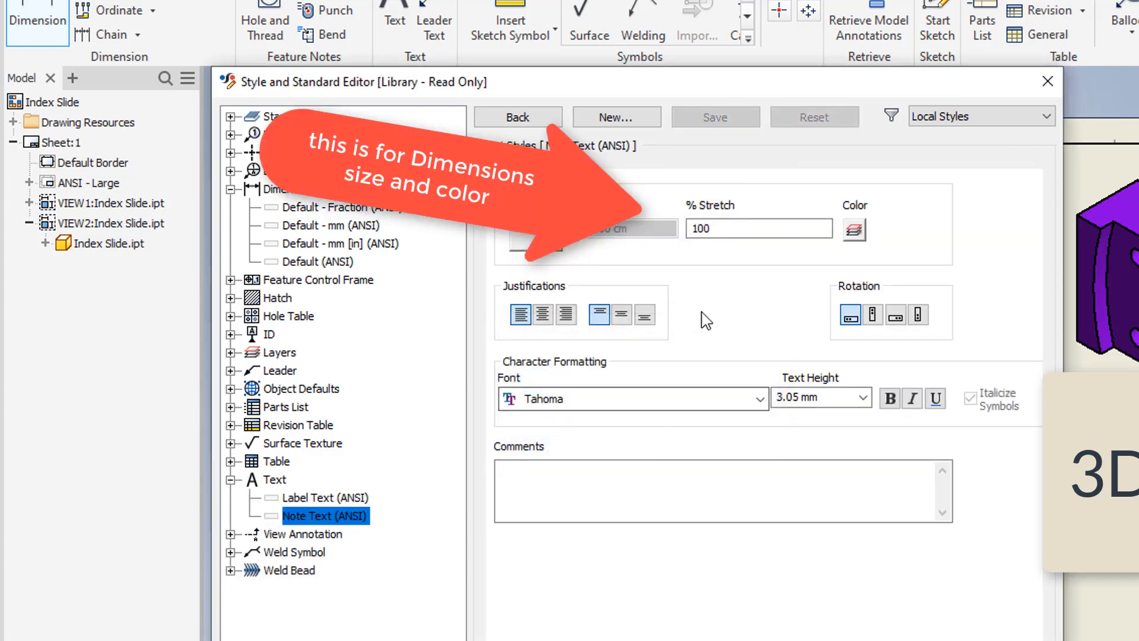
{"action": "left_click", "coordinate": [854, 228]}
{"action": "left_click", "coordinate": [649, 361]}
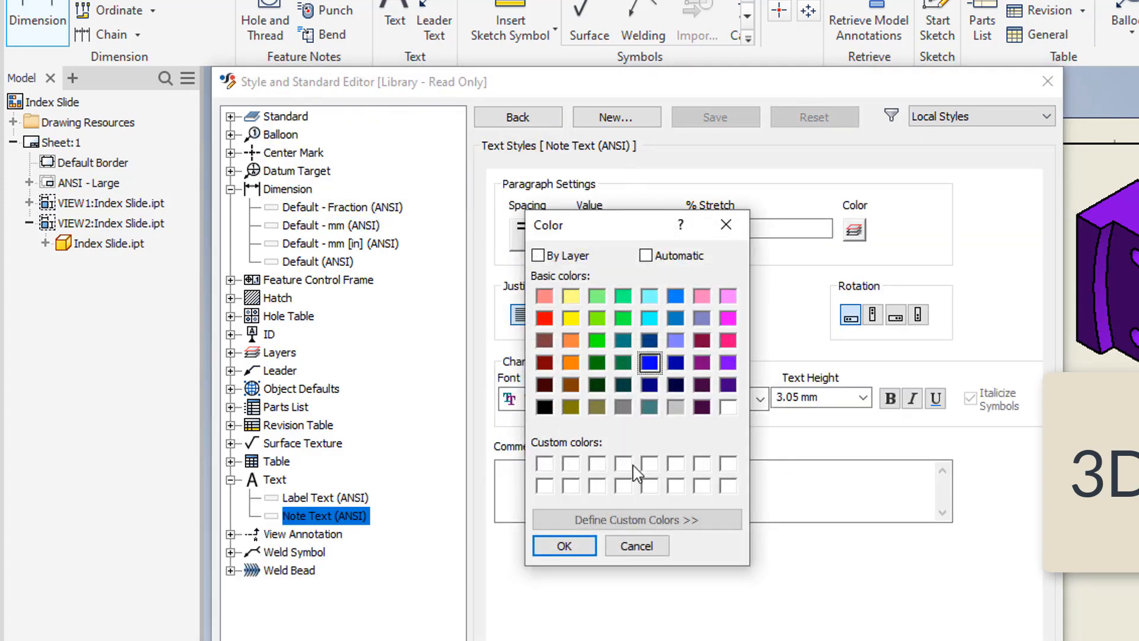
{"action": "left_click", "coordinate": [564, 544]}
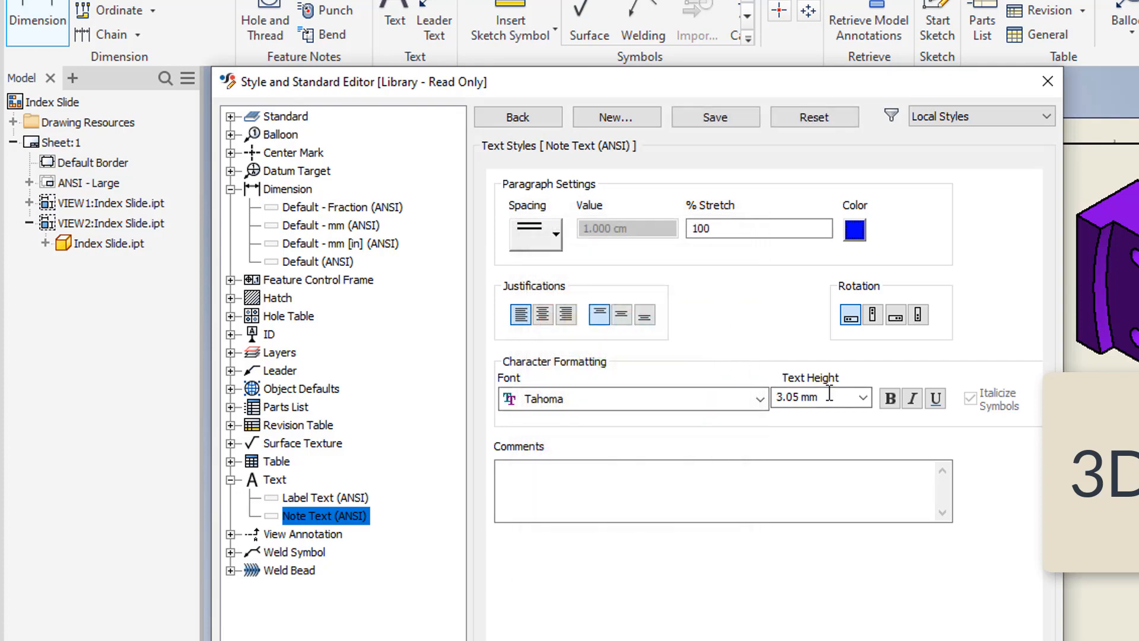
{"action": "left_click", "coordinate": [806, 397]}
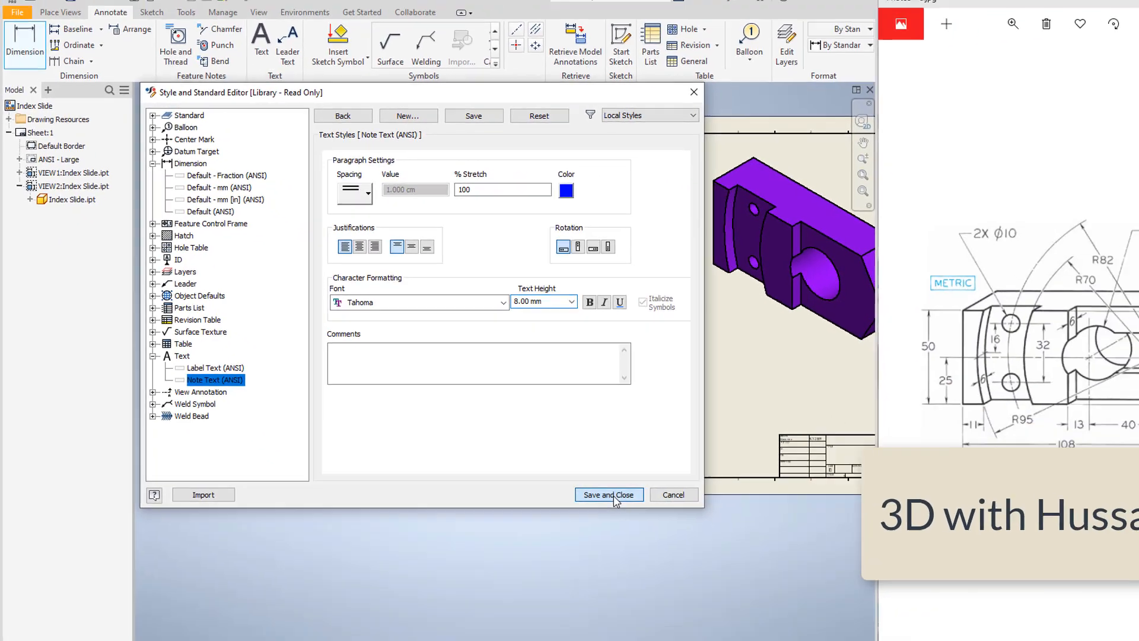
{"action": "left_click", "coordinate": [613, 496]}
Replace the large hole's radius dimension with a diameter dimension above the front view
{"action": "scroll", "coordinate": [580, 155], "scroll_direction": "down", "scroll_amount": 4}
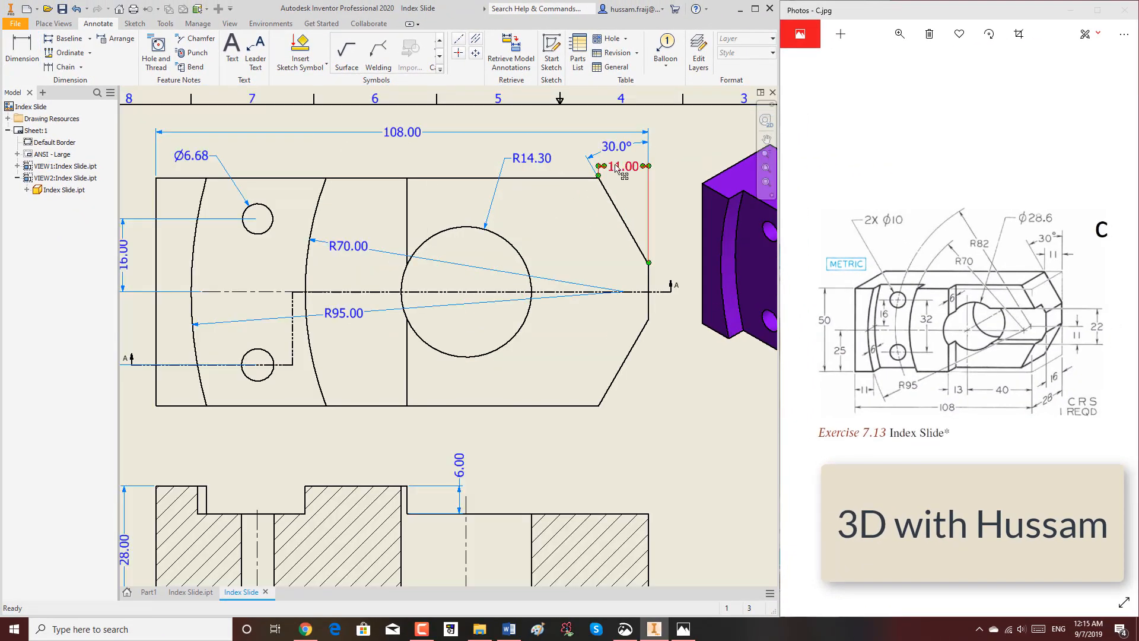
{"action": "scroll", "coordinate": [631, 210], "scroll_direction": "up", "scroll_amount": 4}
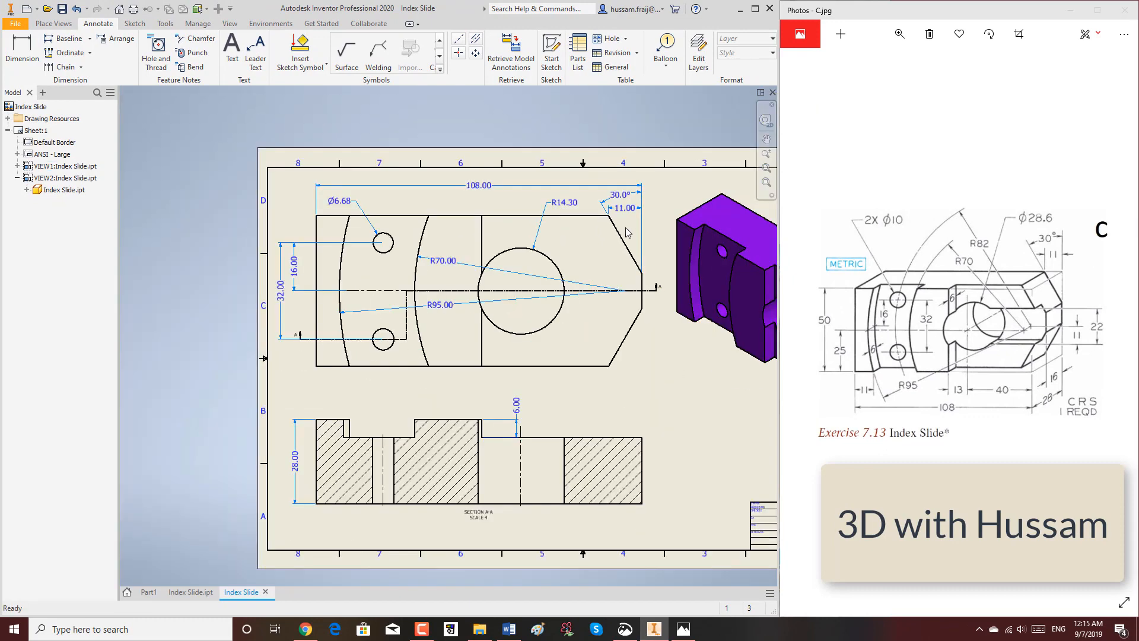
{"action": "scroll", "coordinate": [553, 214], "scroll_direction": "down", "scroll_amount": 3}
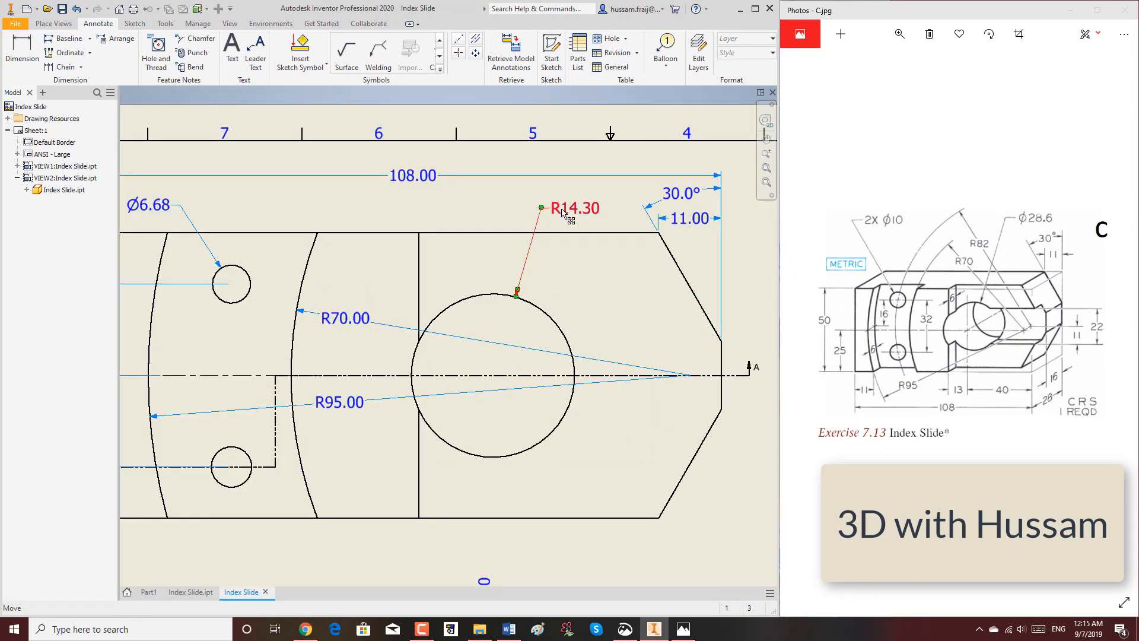
{"action": "left_click_drag", "start_coordinate": [564, 212], "coordinate": [565, 214]}
{"action": "key", "text": "d"}
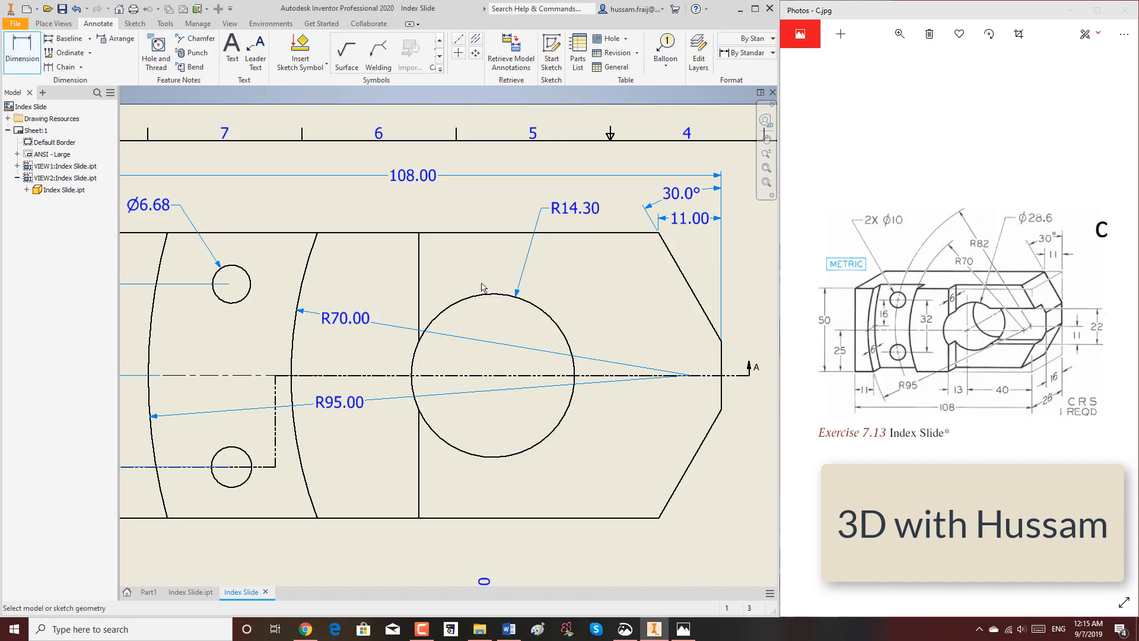
{"action": "scroll", "coordinate": [492, 297], "scroll_direction": "down", "scroll_amount": 3}
{"action": "left_click", "coordinate": [477, 307]}
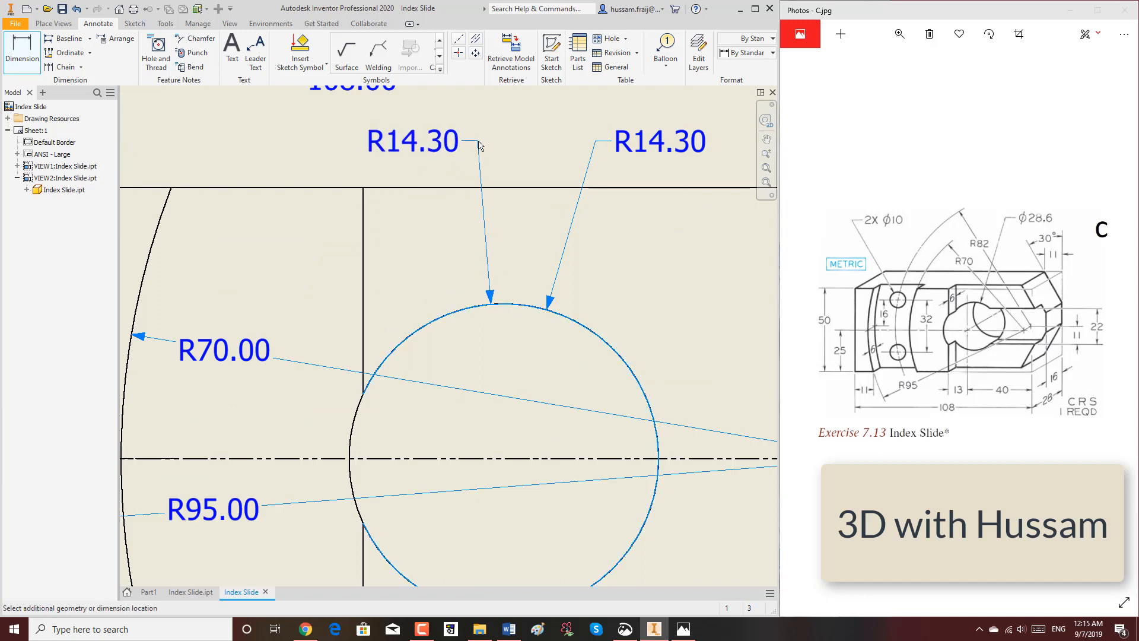
{"action": "right_click", "coordinate": [481, 146]}
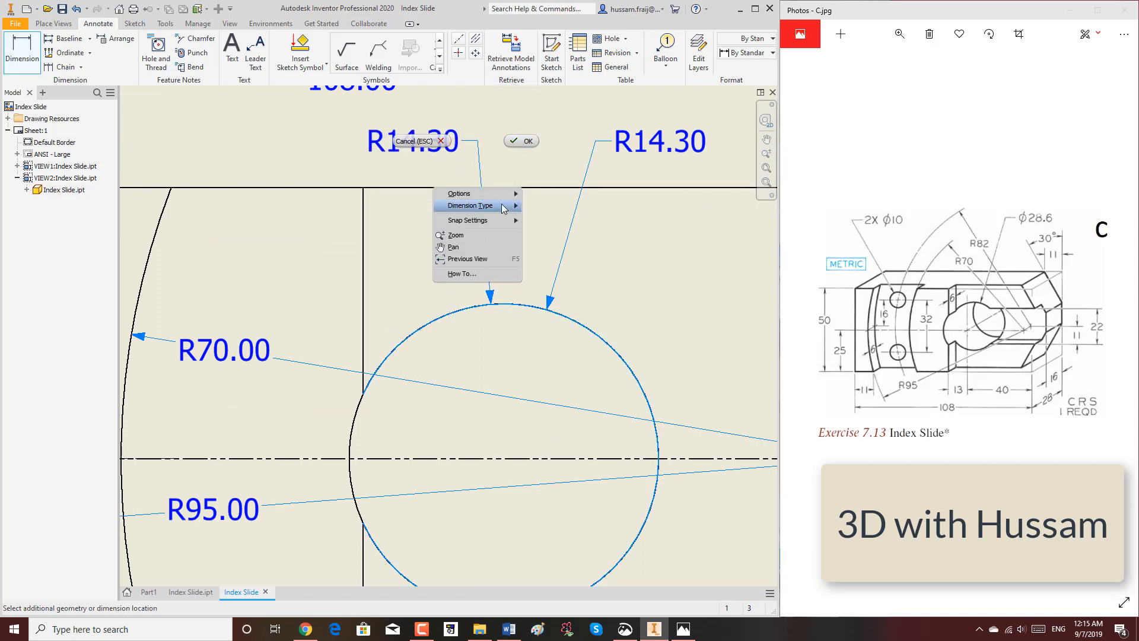
{"action": "mouse_move", "coordinate": [471, 206]}
{"action": "left_click", "coordinate": [552, 205]}
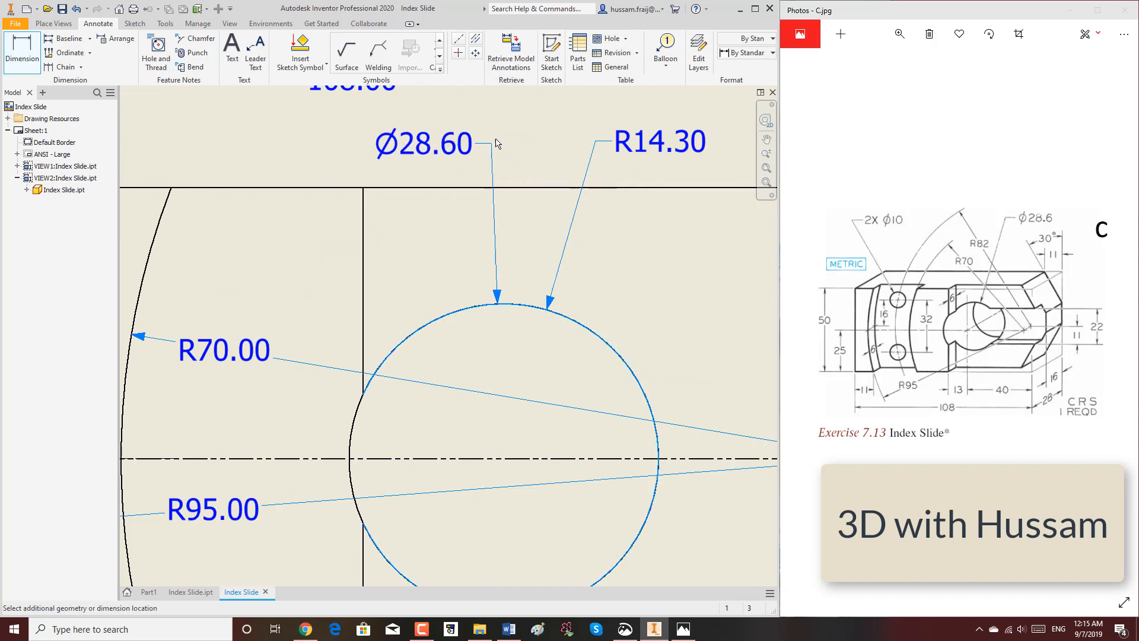
{"action": "left_click", "coordinate": [522, 106]}
{"action": "right_click", "coordinate": [560, 141]}
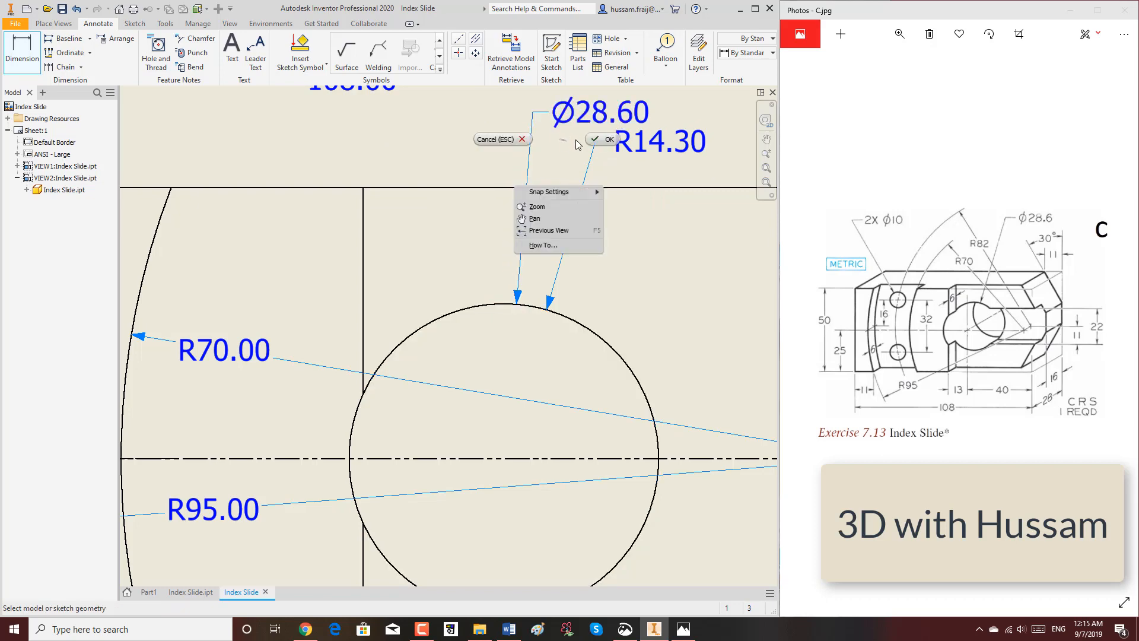
{"action": "left_click", "coordinate": [595, 141]}
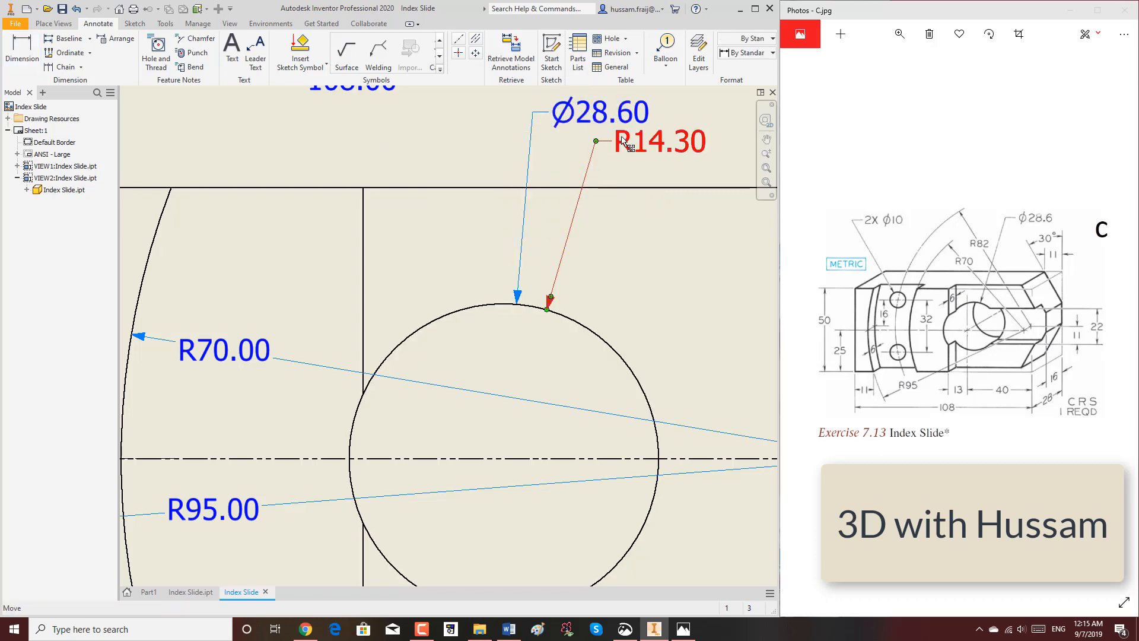
{"action": "key", "text": "Delete"}
{"action": "scroll", "coordinate": [641, 178], "scroll_direction": "down", "scroll_amount": 6}
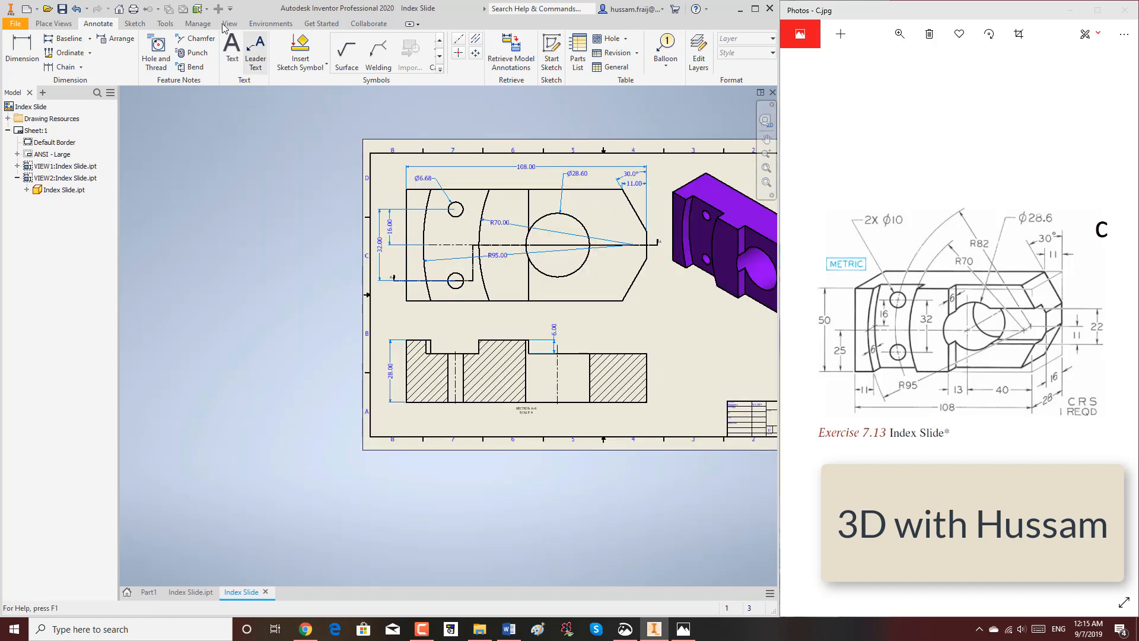
Dimension the horizontal distance from the large hole's center to the part's right end, placed below the front view
{"action": "left_click", "coordinate": [22, 49]}
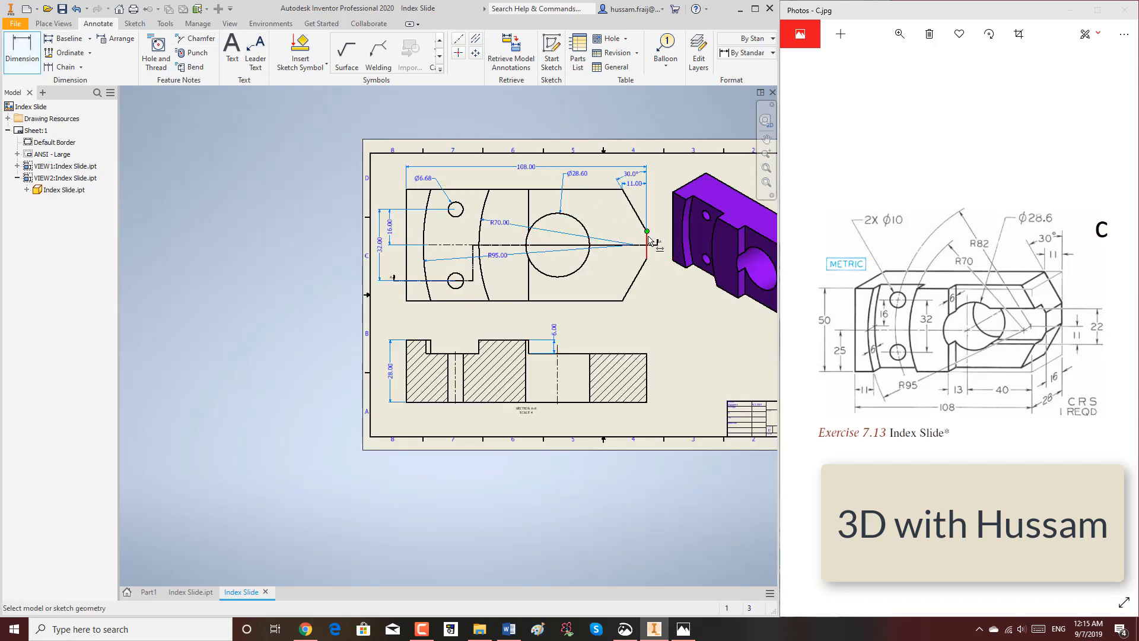
{"action": "left_click", "coordinate": [586, 230]}
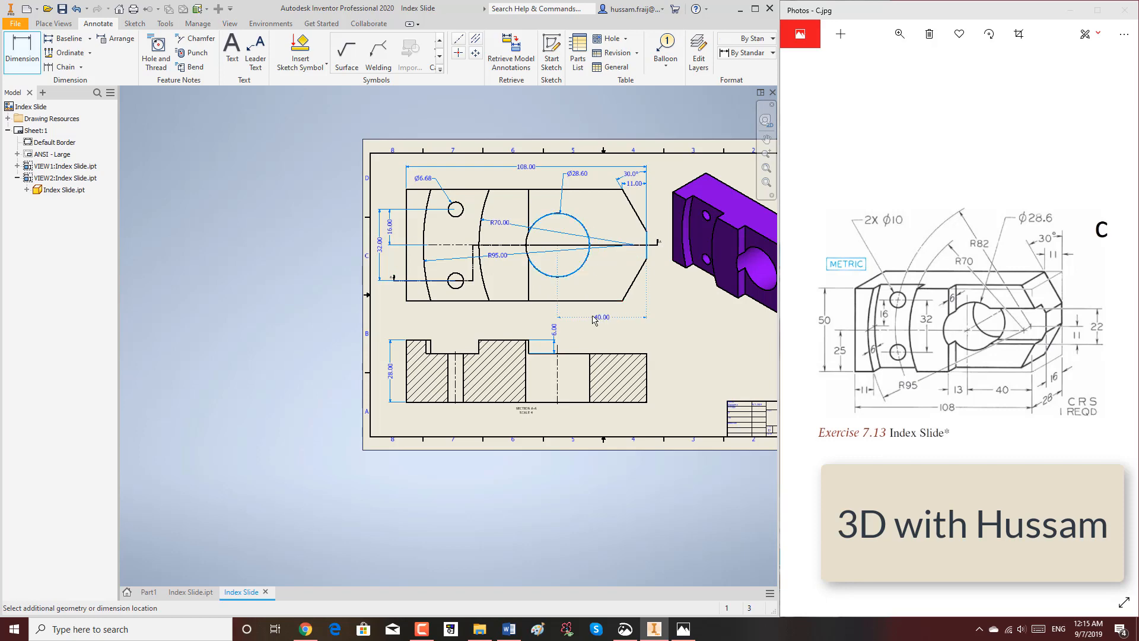
{"action": "left_click", "coordinate": [584, 318]}
Dimension the horizontal distance from the step edge to the large hole's center, in line with the center-to-end dimension
{"action": "scroll", "coordinate": [578, 311], "scroll_direction": "up", "scroll_amount": 3}
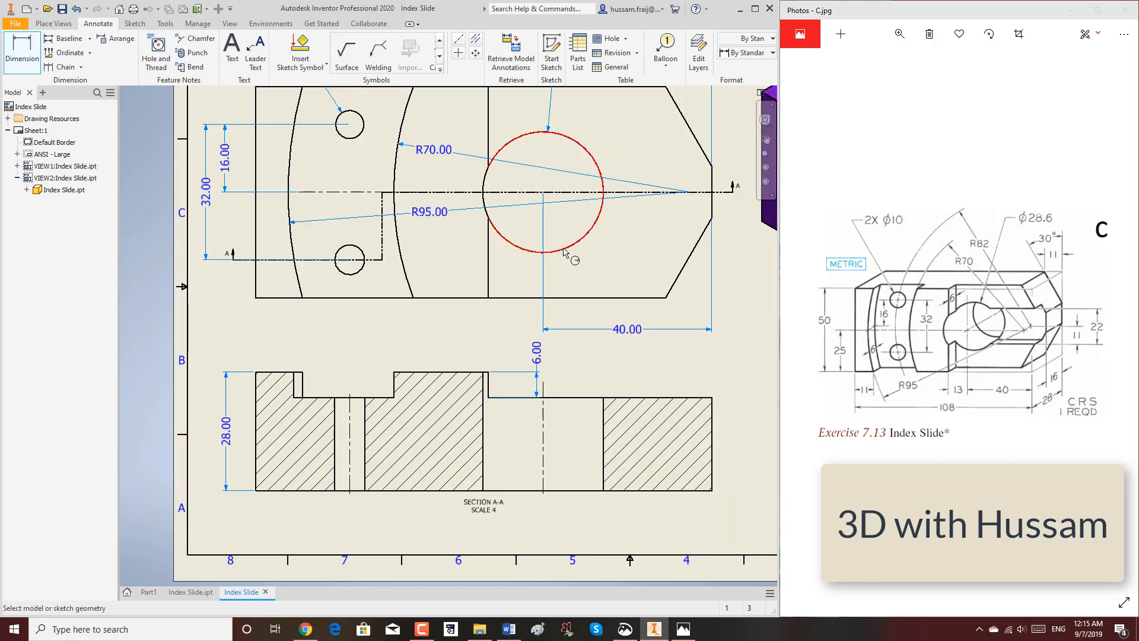
{"action": "left_click", "coordinate": [562, 251]}
{"action": "left_click", "coordinate": [489, 266]}
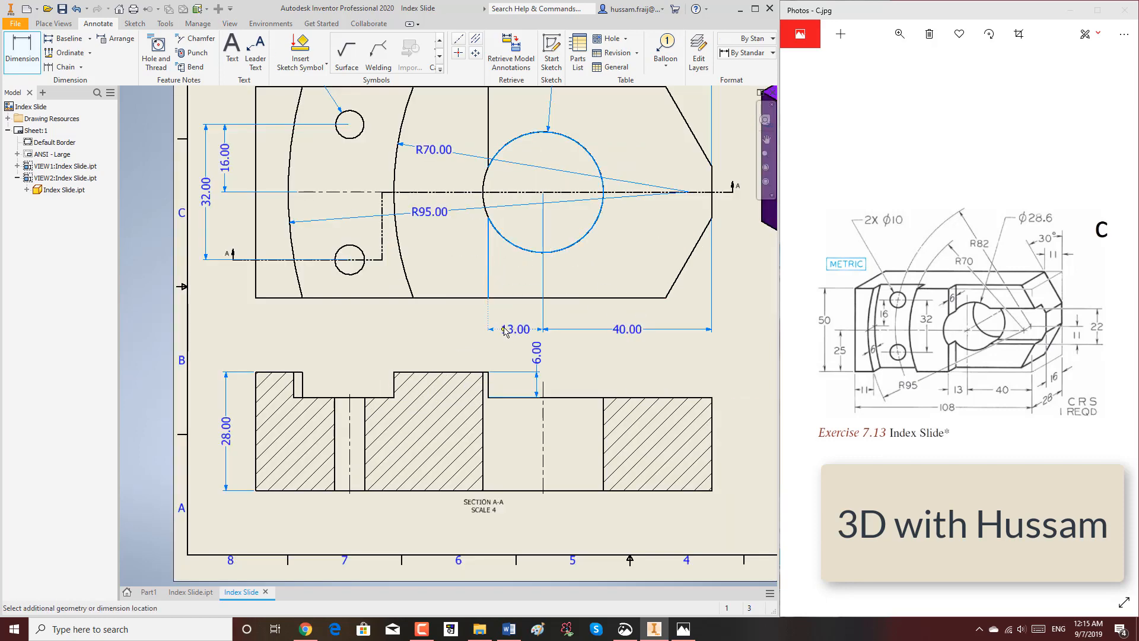
{"action": "left_click", "coordinate": [504, 329]}
{"action": "scroll", "coordinate": [447, 351], "scroll_direction": "down", "scroll_amount": 3}
{"action": "right_click", "coordinate": [422, 344]}
{"action": "left_click", "coordinate": [459, 346]}
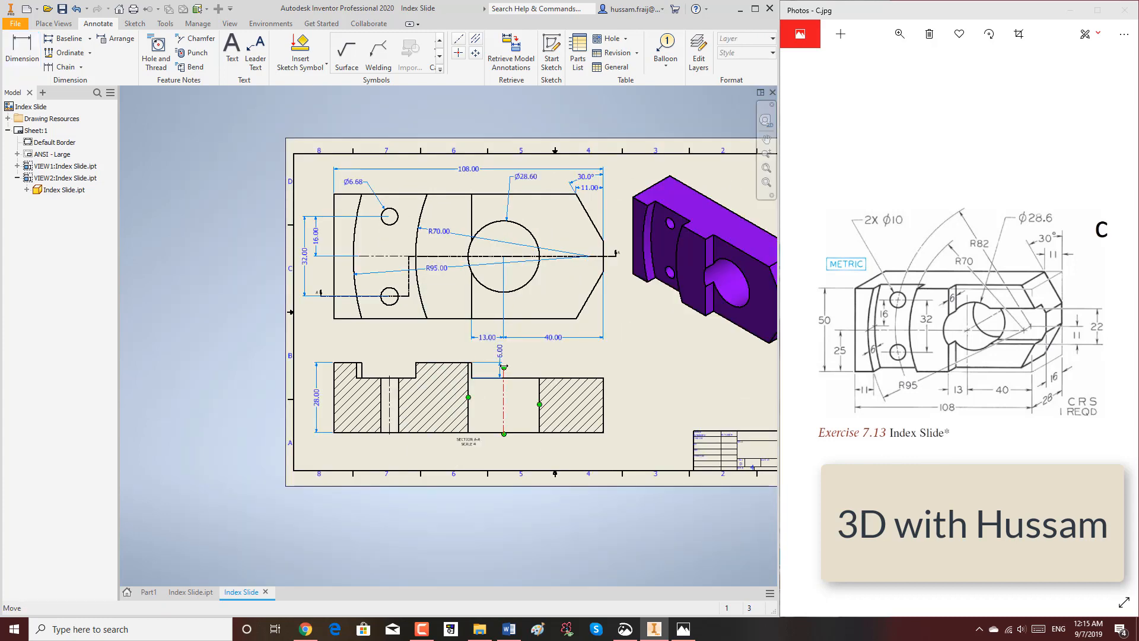
Move the step depth dimension to just beyond the right end of section view A-A
{"action": "scroll", "coordinate": [503, 367], "scroll_direction": "up", "scroll_amount": 2}
{"action": "left_click_drag", "start_coordinate": [502, 375], "coordinate": [722, 387]}
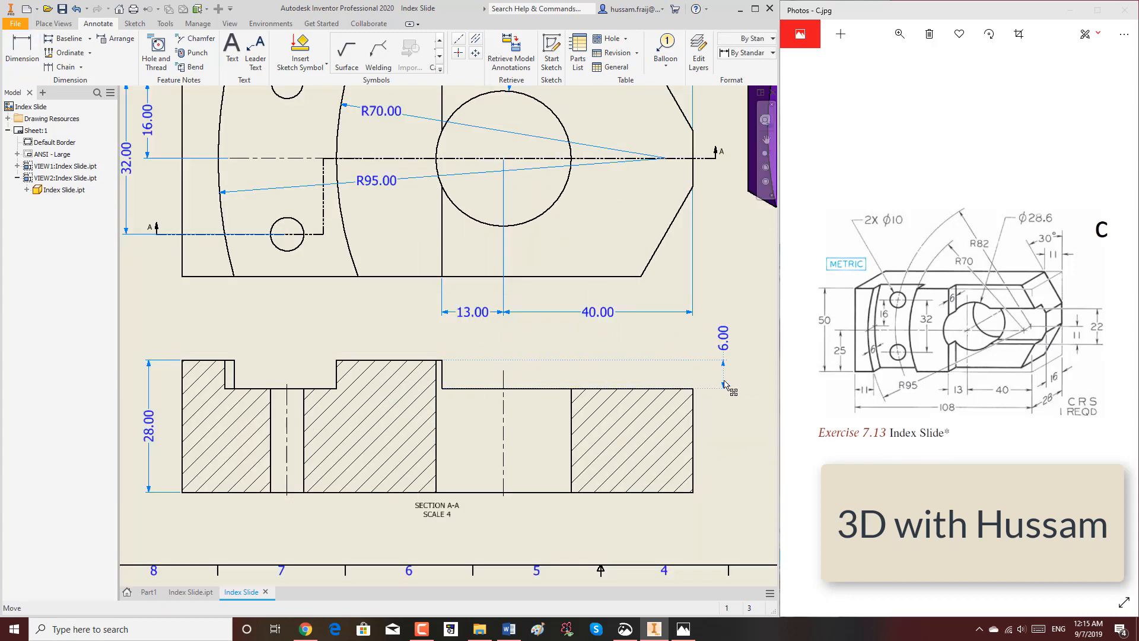
Add center marks to the holes in the front view
{"action": "scroll", "coordinate": [722, 389], "scroll_direction": "down", "scroll_amount": 3}
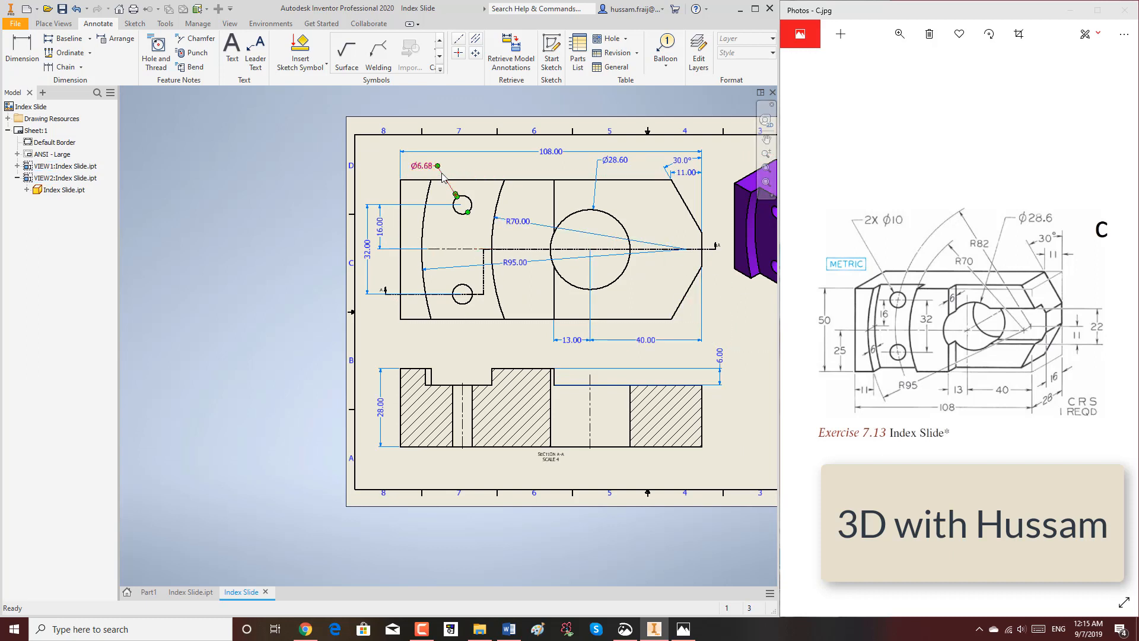
{"action": "left_click", "coordinate": [462, 57]}
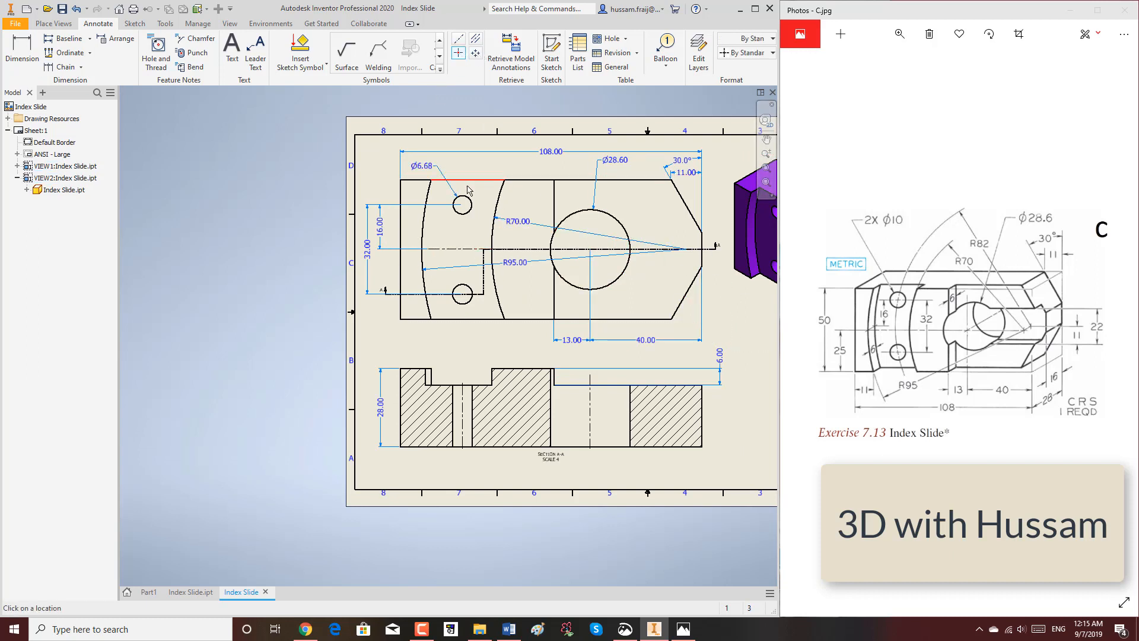
{"action": "left_click", "coordinate": [458, 55]}
{"action": "scroll", "coordinate": [455, 181], "scroll_direction": "up", "scroll_amount": 3}
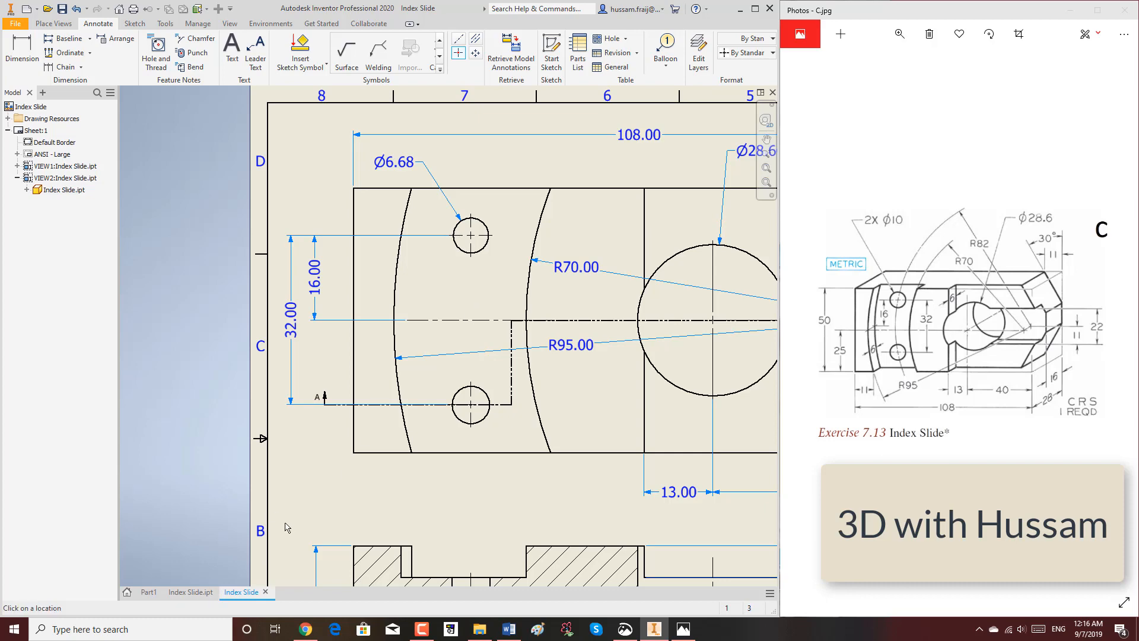
In the part model, edit the small holes' sketch and dimension the upper circle's diameter as 10 mm
{"action": "left_click", "coordinate": [190, 591]}
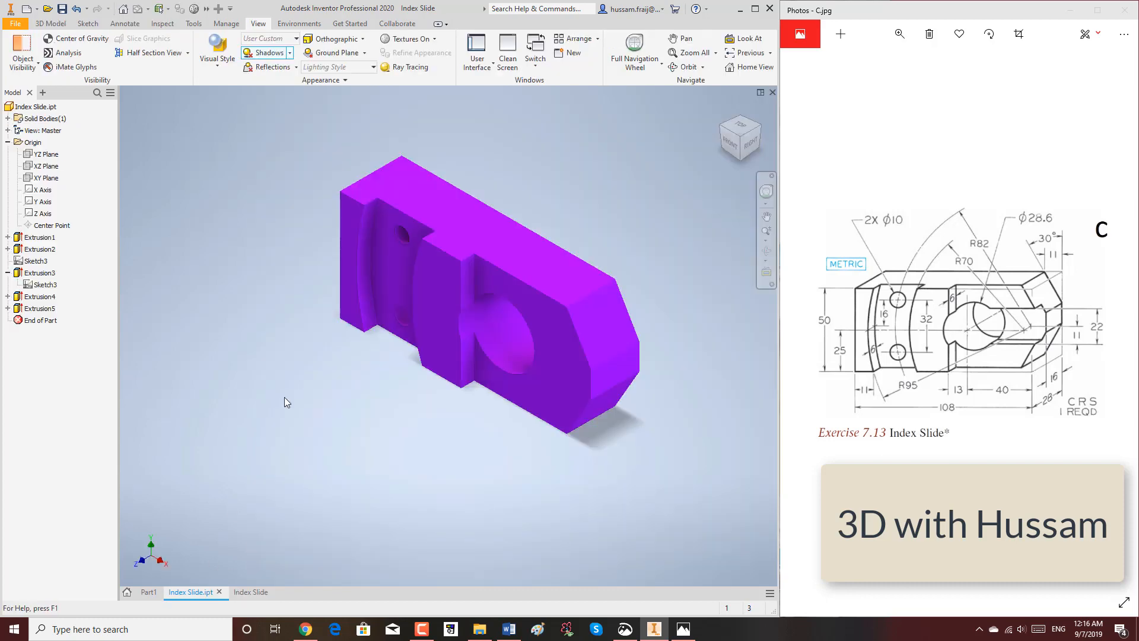
{"action": "left_click", "coordinate": [39, 308]}
{"action": "left_click", "coordinate": [7, 308]}
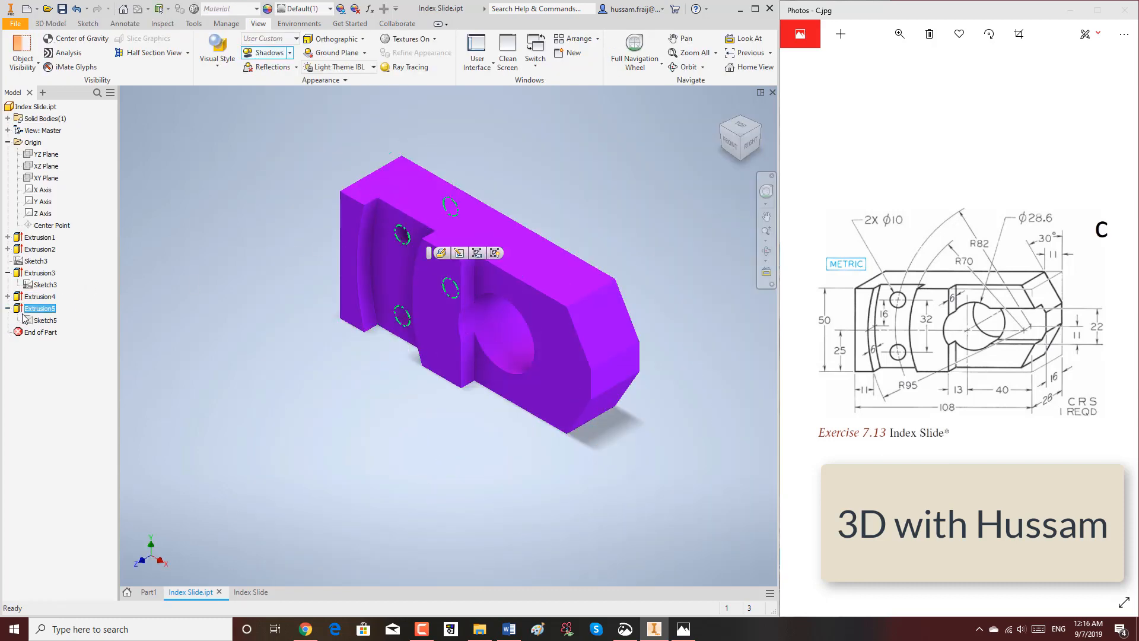
{"action": "right_click", "coordinate": [36, 320]}
{"action": "left_click", "coordinate": [56, 354]}
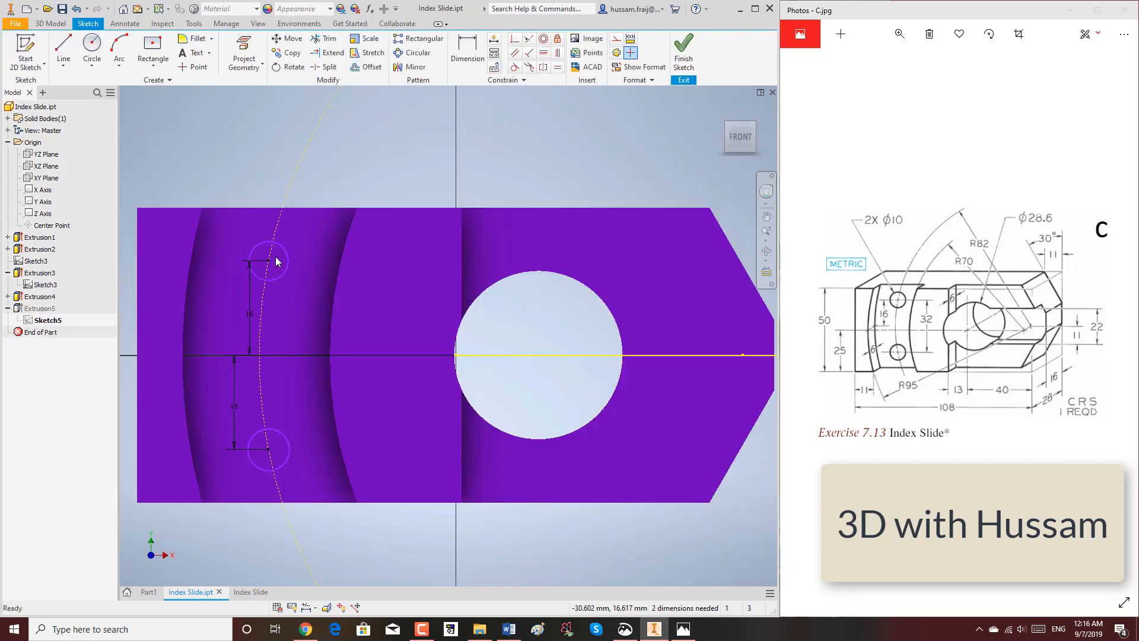
{"action": "key", "text": "d"}
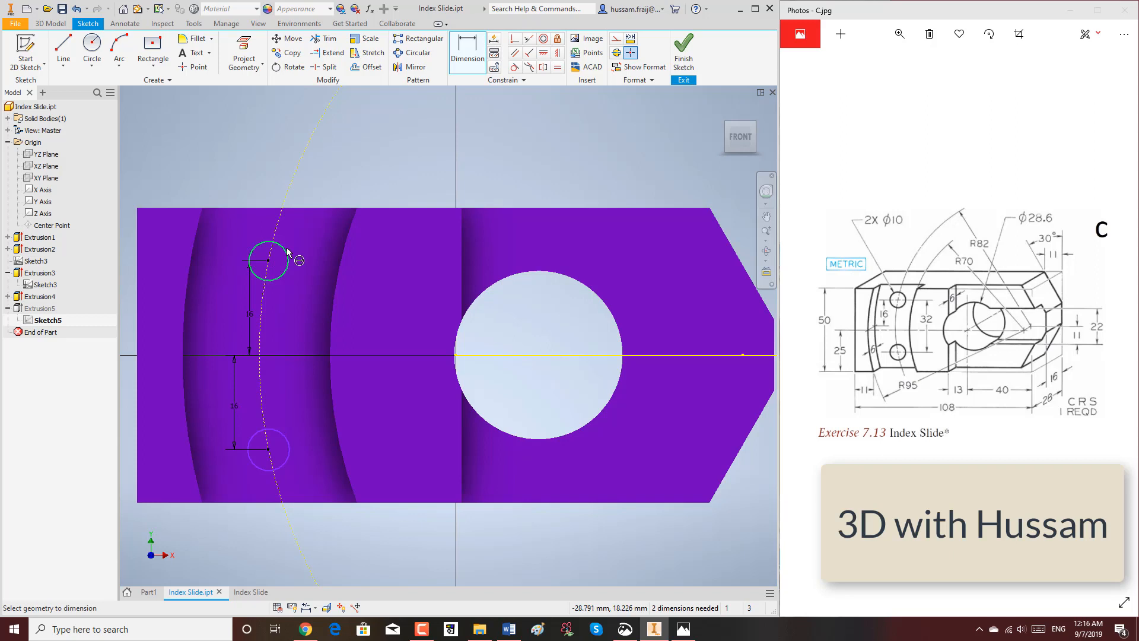
{"action": "left_click", "coordinate": [288, 252]}
{"action": "left_click", "coordinate": [387, 113]}
{"action": "type", "text": "10"}
{"action": "key", "text": "Return"}
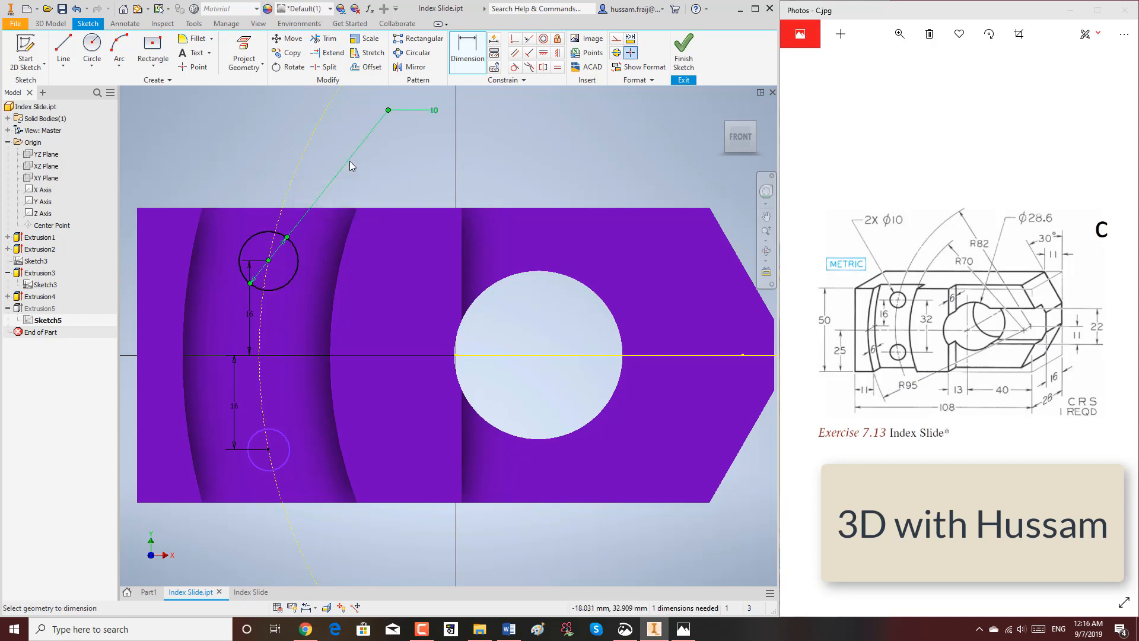
Dimension the lower circle's diameter by linking it to the upper circle's dimension, and finish the sketch
{"action": "left_click", "coordinate": [289, 451]}
{"action": "left_click", "coordinate": [339, 546]}
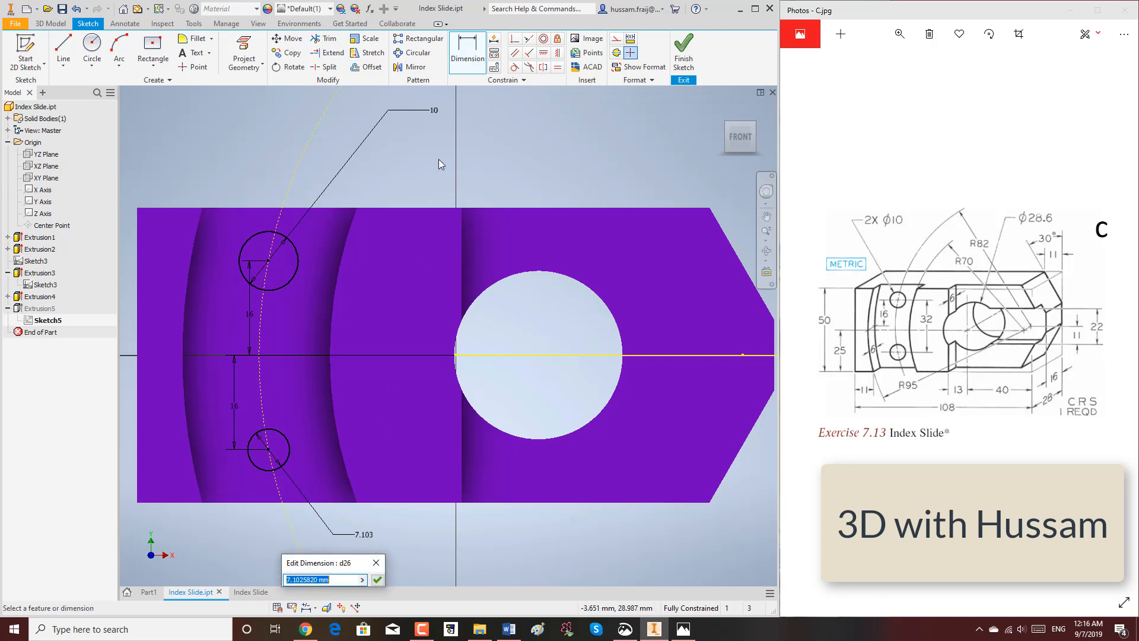
{"action": "left_click", "coordinate": [436, 112]}
{"action": "left_click", "coordinate": [377, 581]}
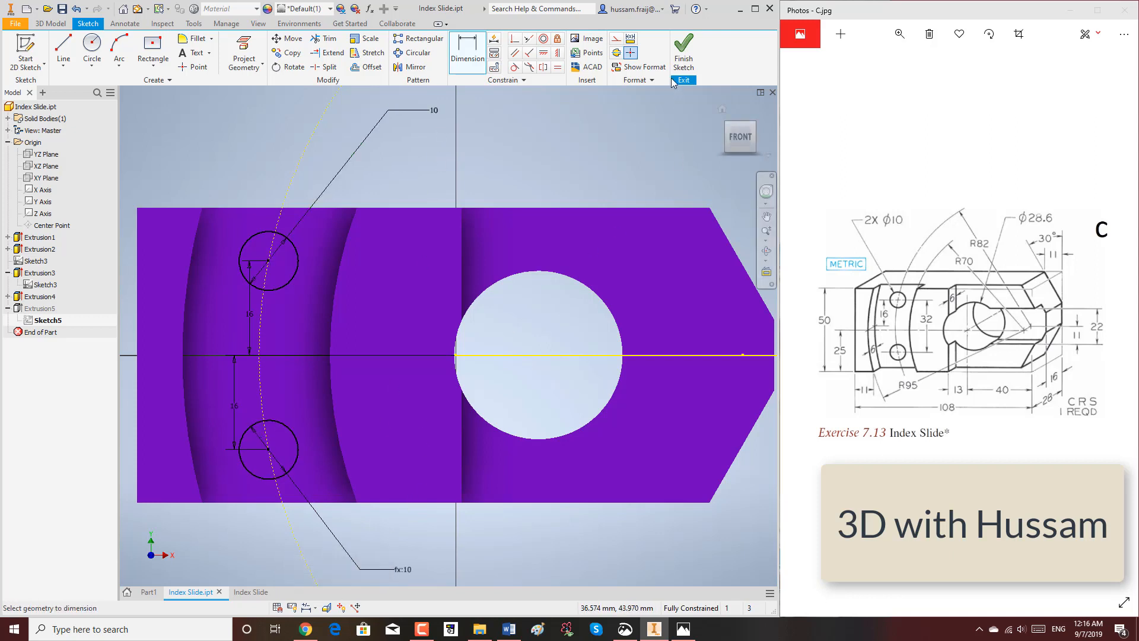
{"action": "left_click", "coordinate": [683, 52]}
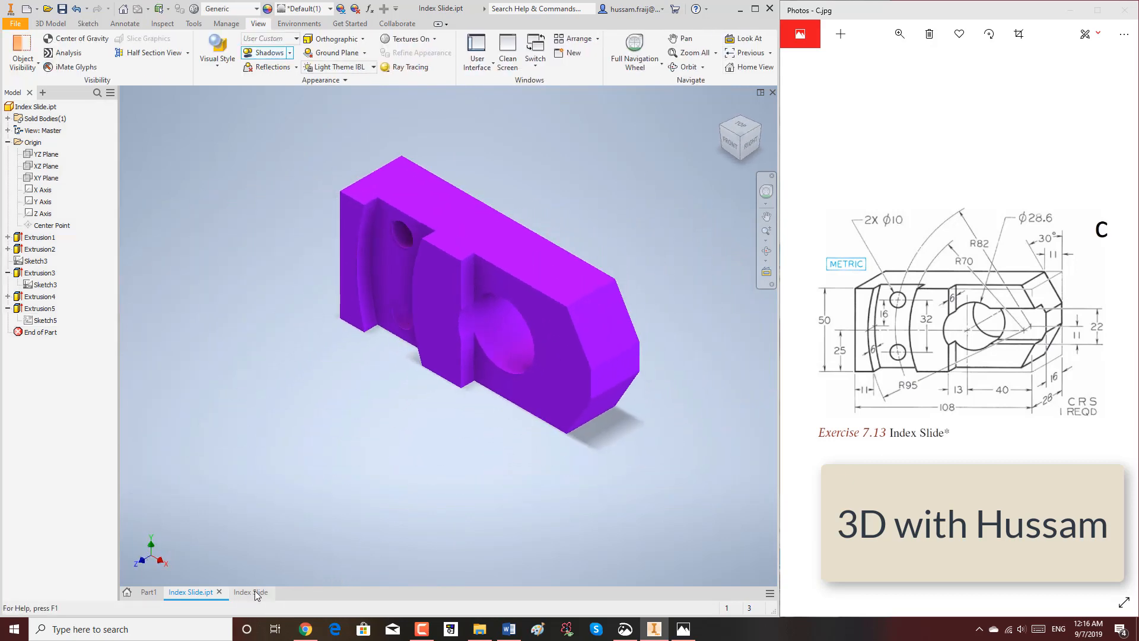
In the drawing, add a hole note to the upper small hole in the front view and delete its plain diameter dimension
{"action": "left_click", "coordinate": [256, 592]}
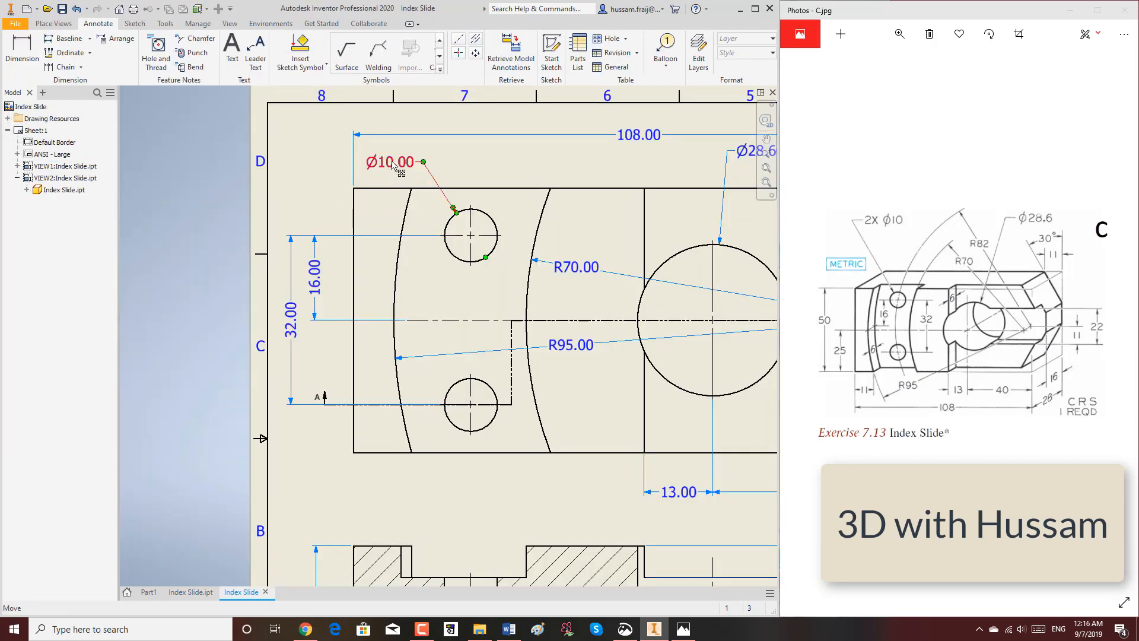
{"action": "left_click", "coordinate": [154, 53]}
{"action": "left_click", "coordinate": [486, 213]}
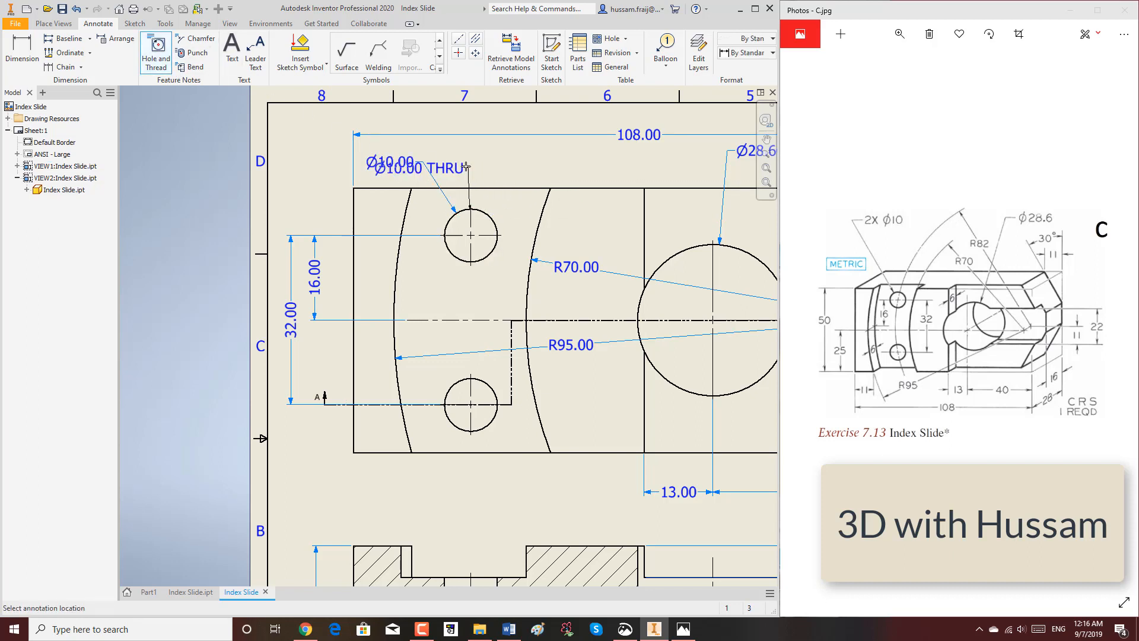
{"action": "left_click", "coordinate": [455, 147]}
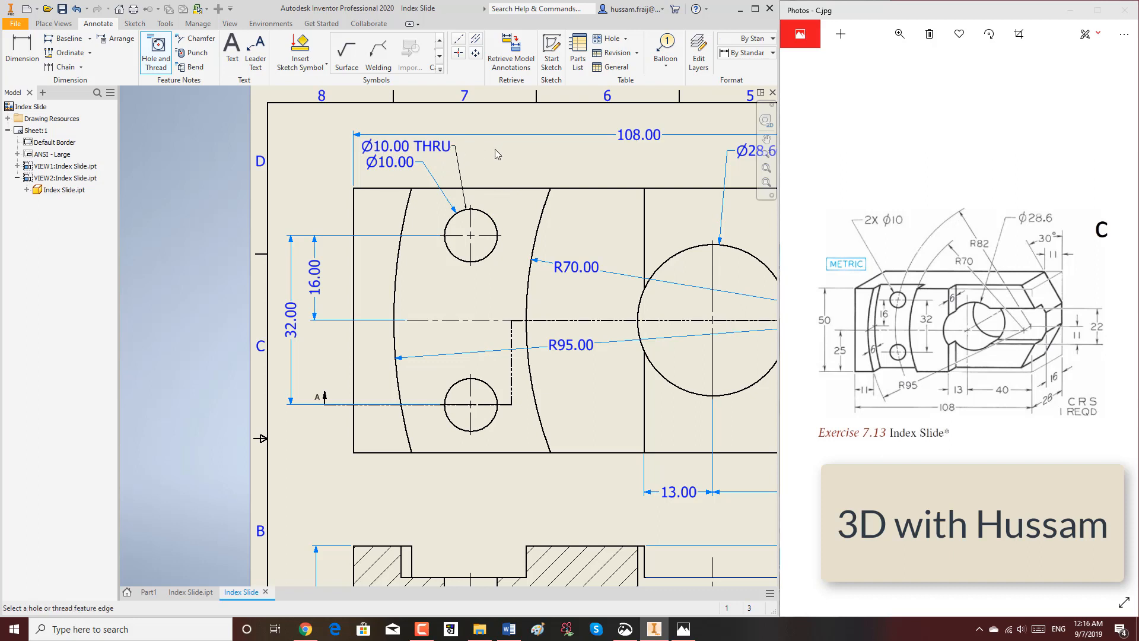
{"action": "left_click", "coordinate": [392, 165]}
{"action": "key", "text": "Delete"}
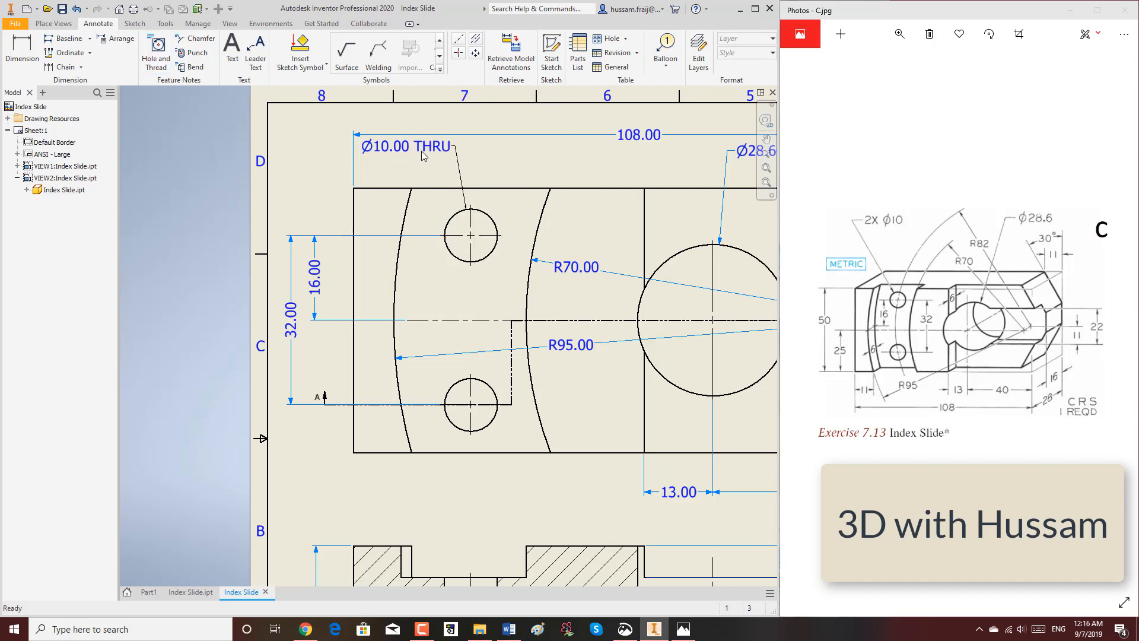
Add the hole quantity to the small hole's note in front of the diameter
{"action": "right_click", "coordinate": [422, 149]}
{"action": "left_click", "coordinate": [446, 191]}
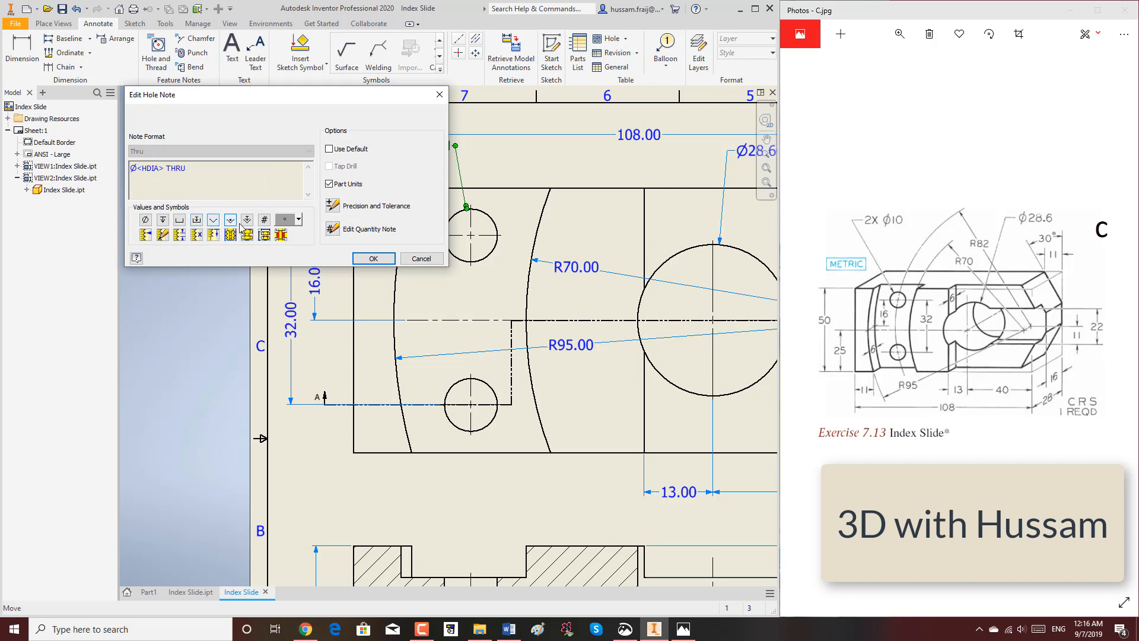
{"action": "left_click", "coordinate": [264, 220]}
{"action": "left_click", "coordinate": [373, 258]}
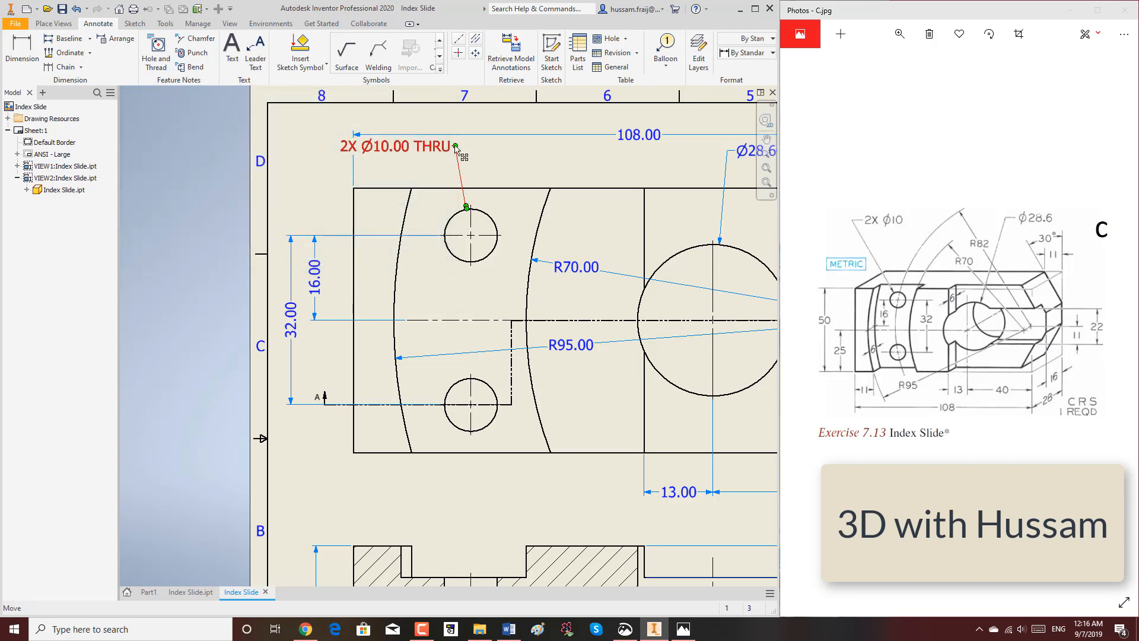
Reposition the small holes' note to the other side of its leader, just below the overall length dimension
{"action": "left_click_drag", "start_coordinate": [456, 147], "coordinate": [492, 156]}
{"action": "scroll", "coordinate": [403, 184], "scroll_direction": "down", "scroll_amount": 3}
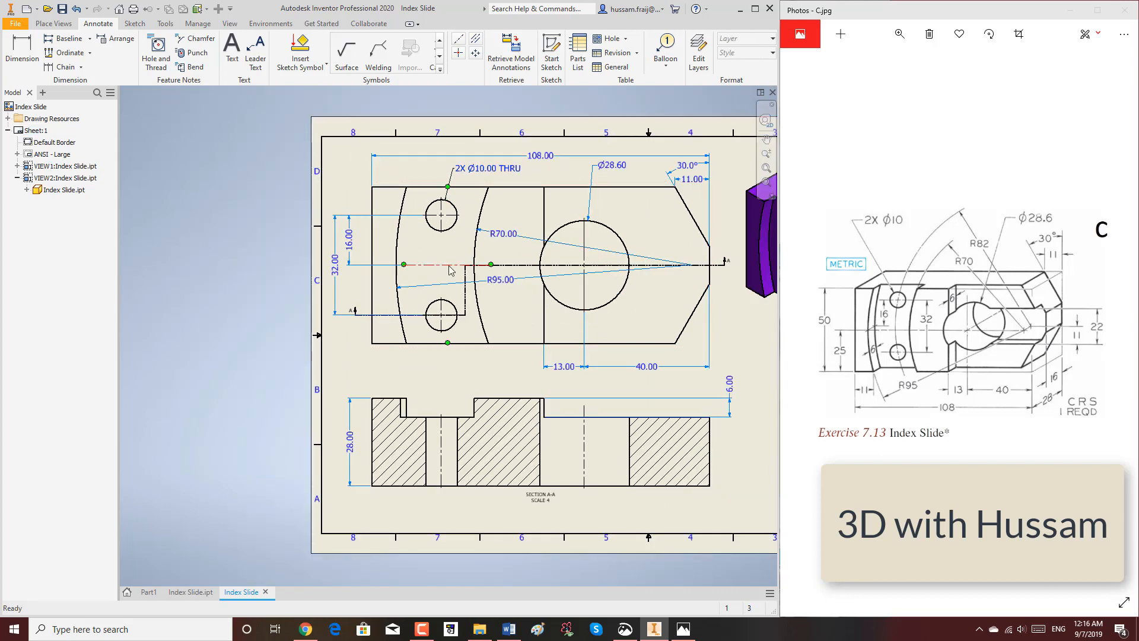
{"action": "scroll", "coordinate": [540, 306], "scroll_direction": "down", "scroll_amount": 3}
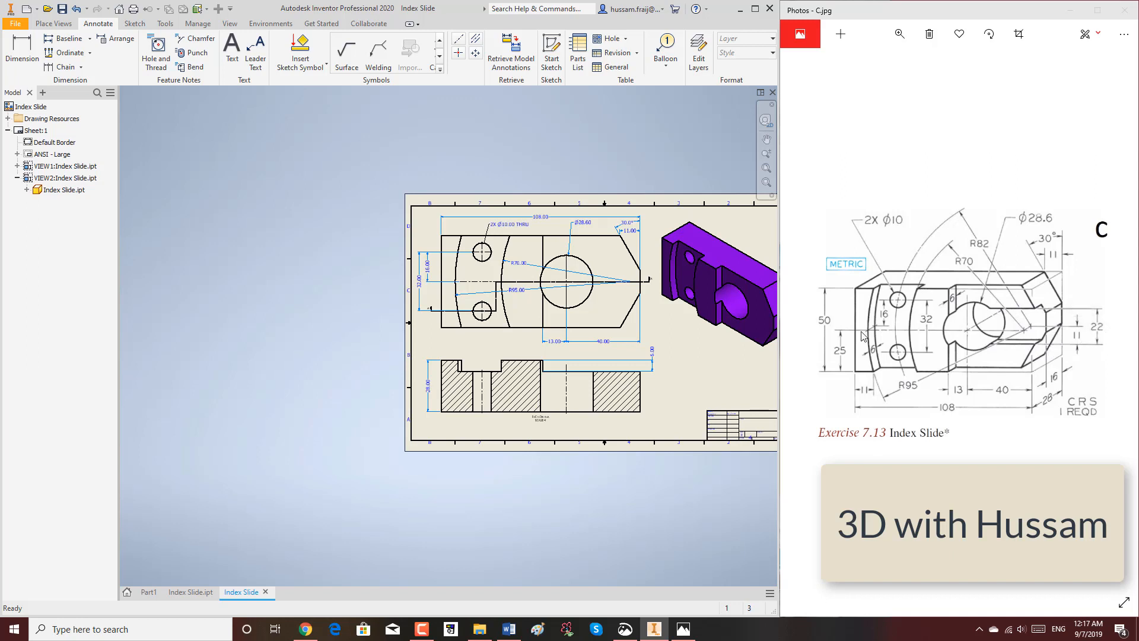
On the part's recessed front face, sketch a center rectangle 22 mm high and about 51 mm wide on the midline, from the large hole past the angled end
{"action": "left_click", "coordinate": [191, 592]}
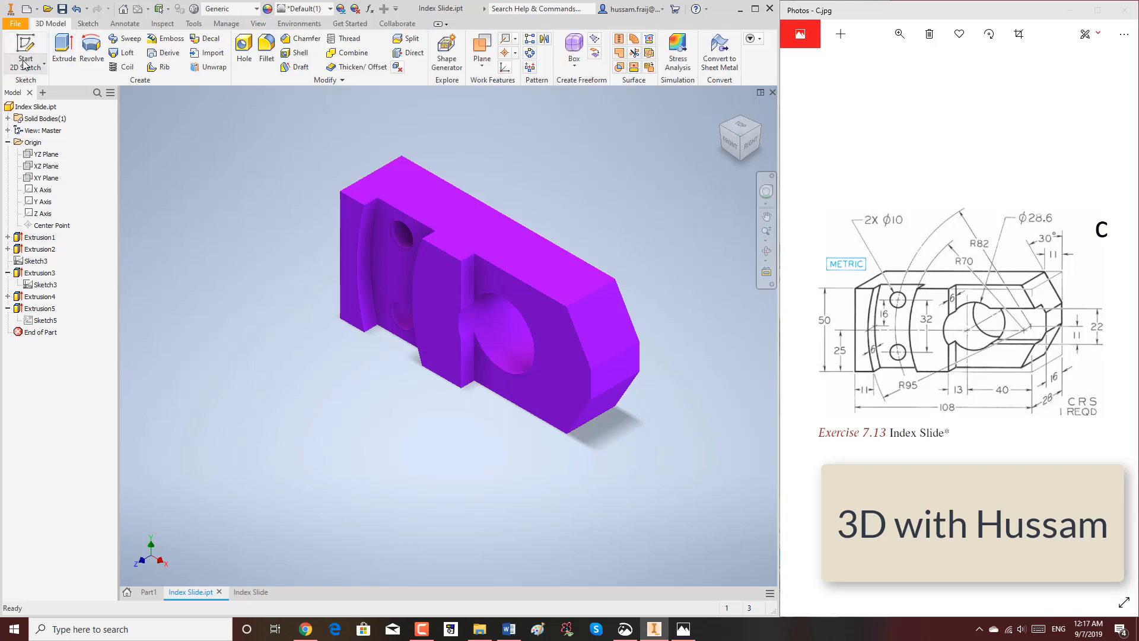
{"action": "left_click", "coordinate": [25, 52]}
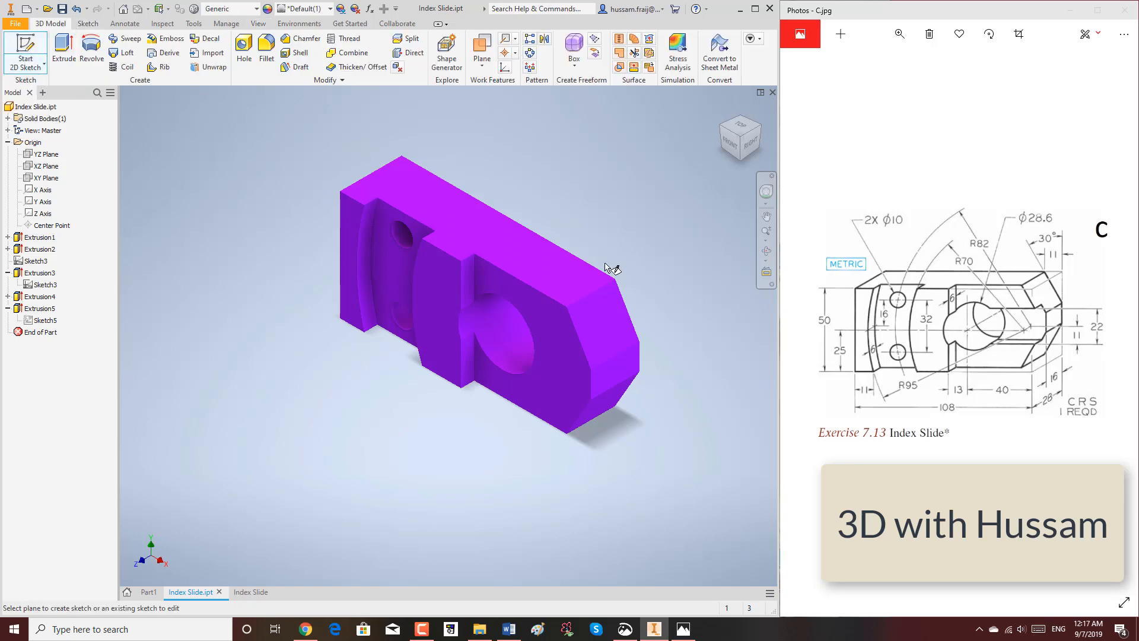
{"action": "left_click", "coordinate": [562, 343]}
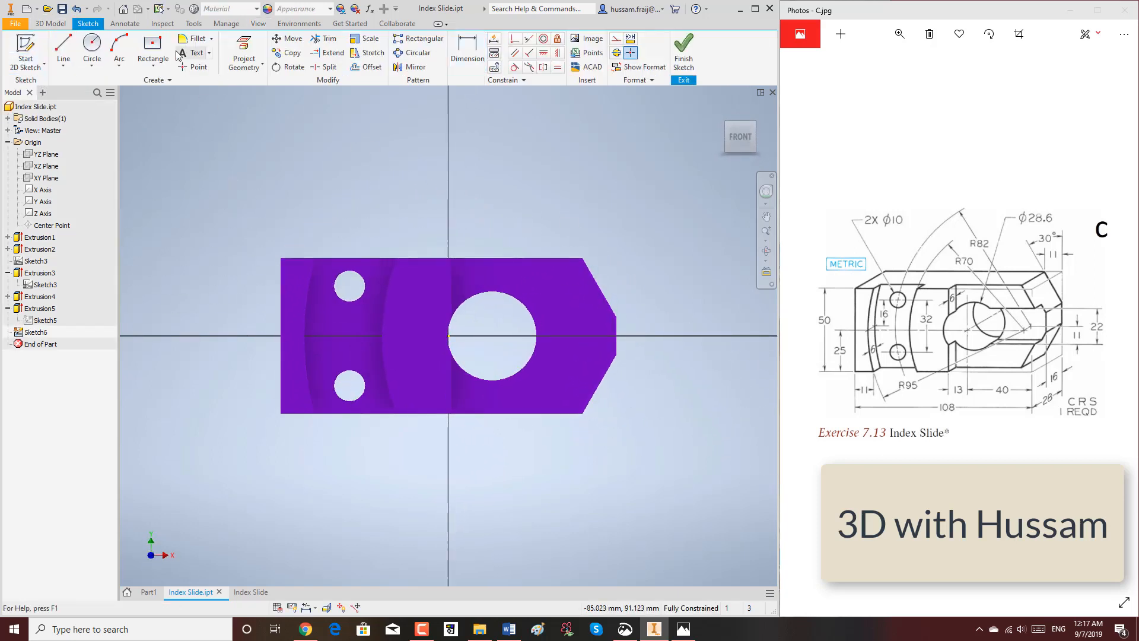
{"action": "left_click", "coordinate": [152, 48]}
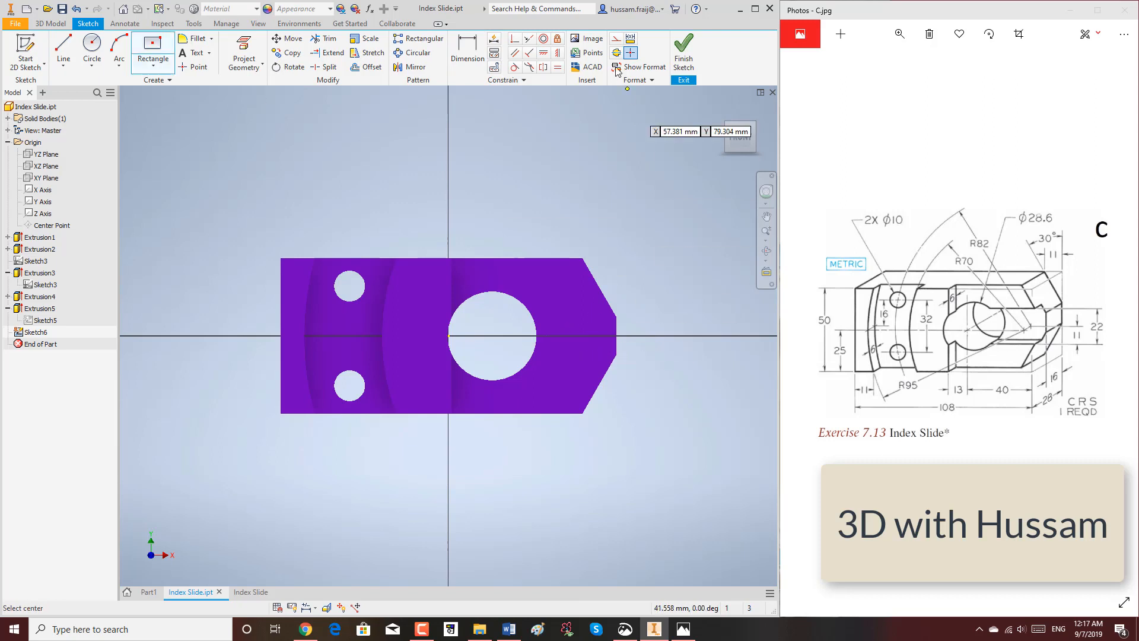
{"action": "scroll", "coordinate": [603, 319], "scroll_direction": "up", "scroll_amount": 3}
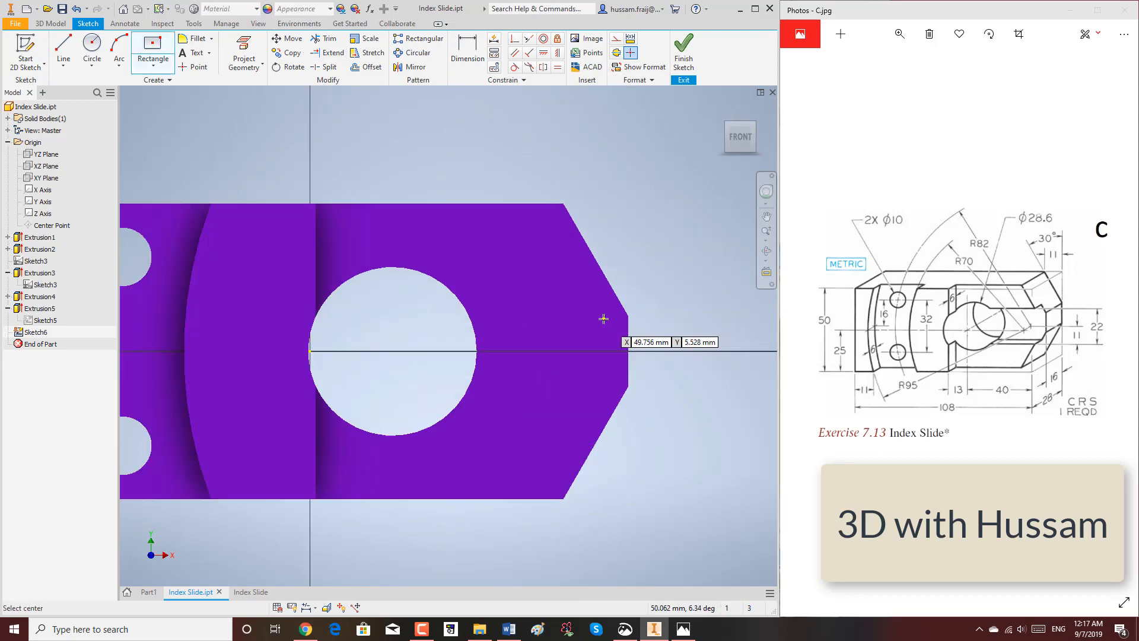
{"action": "left_click", "coordinate": [573, 351]}
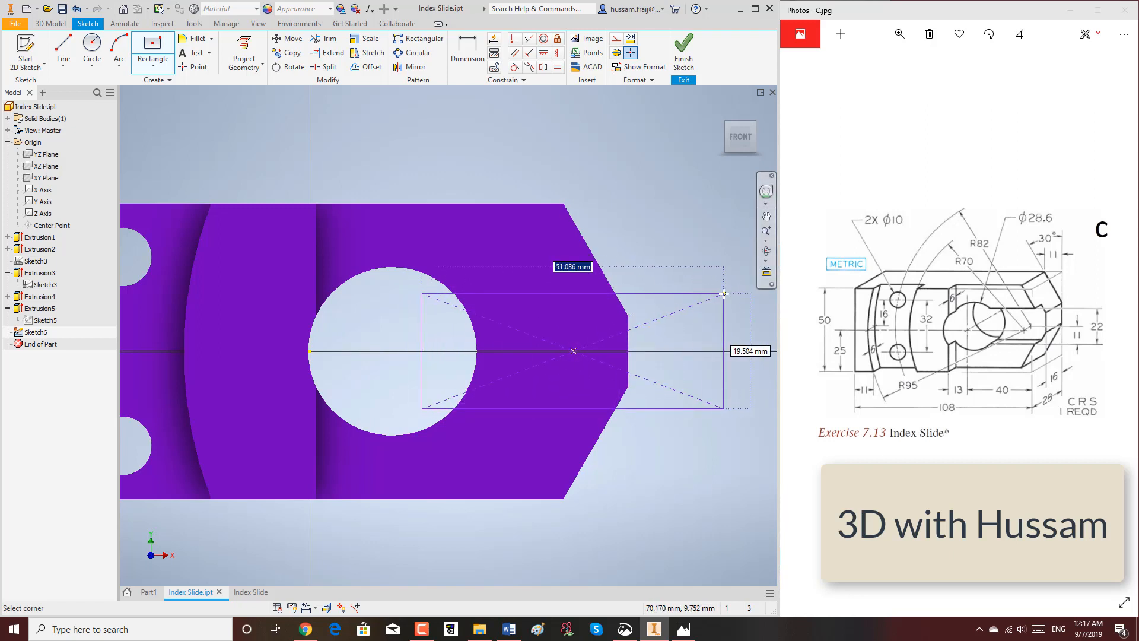
{"action": "key", "text": "Tab"}
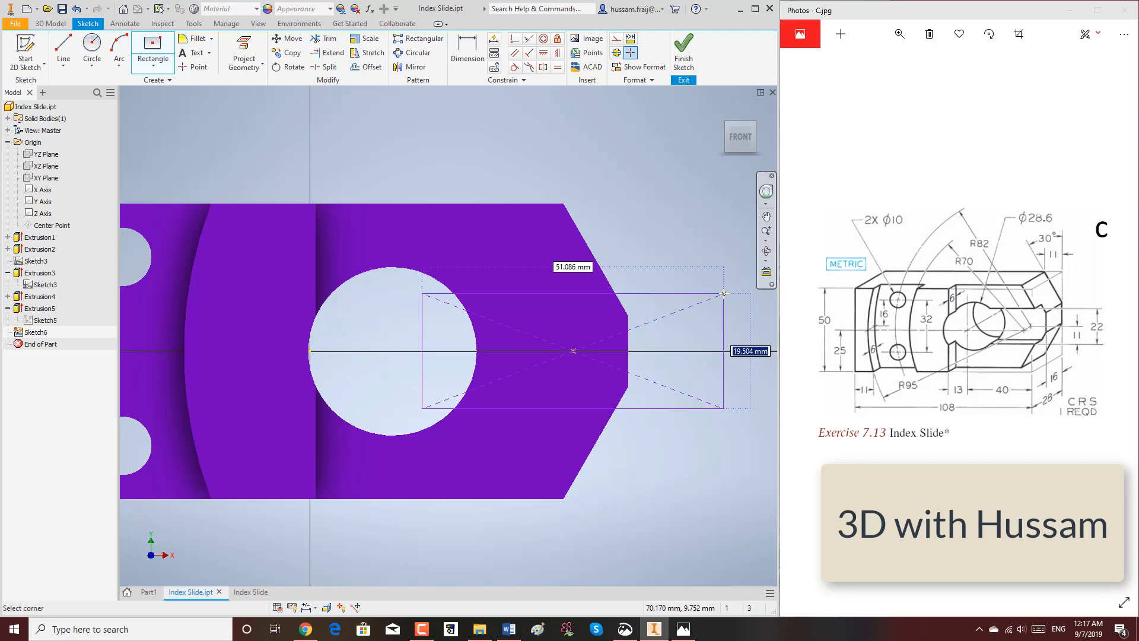
{"action": "type", "text": "22"}
{"action": "key", "text": "Return"}
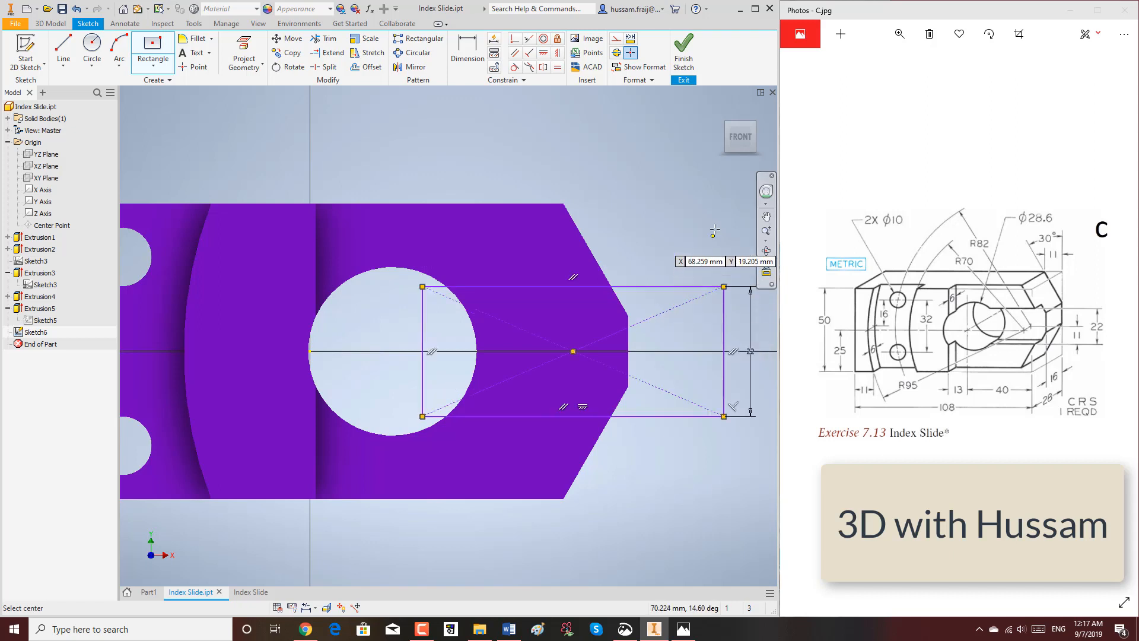
{"action": "left_click", "coordinate": [688, 49]}
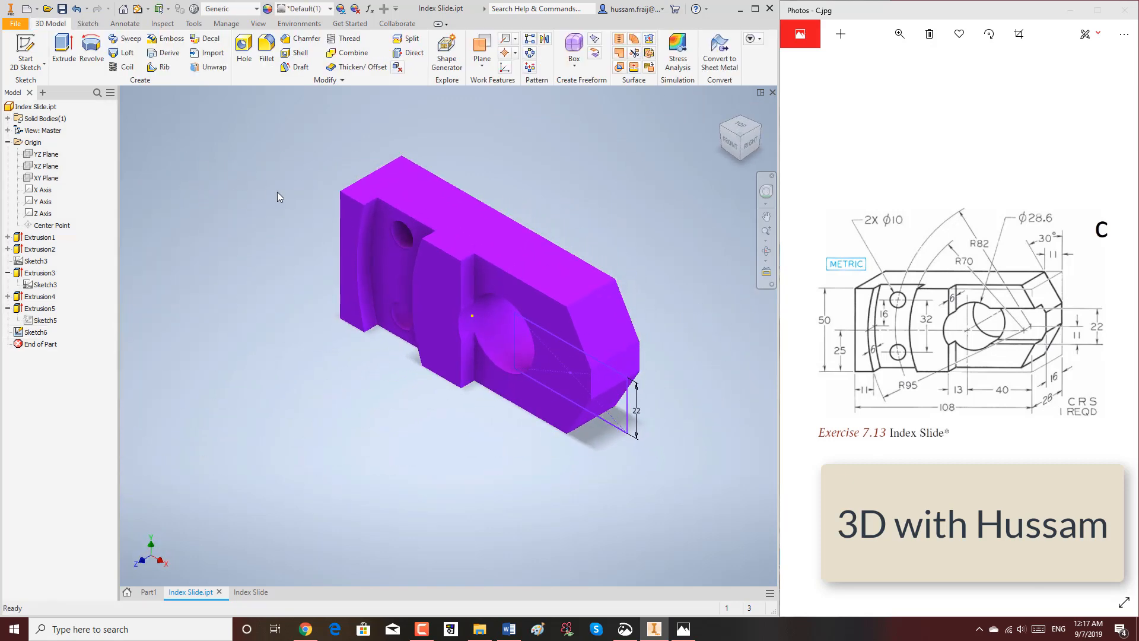
Extrude the rectangle as a cut into the part with a distance of 28-16 mm
{"action": "key", "text": "e"}
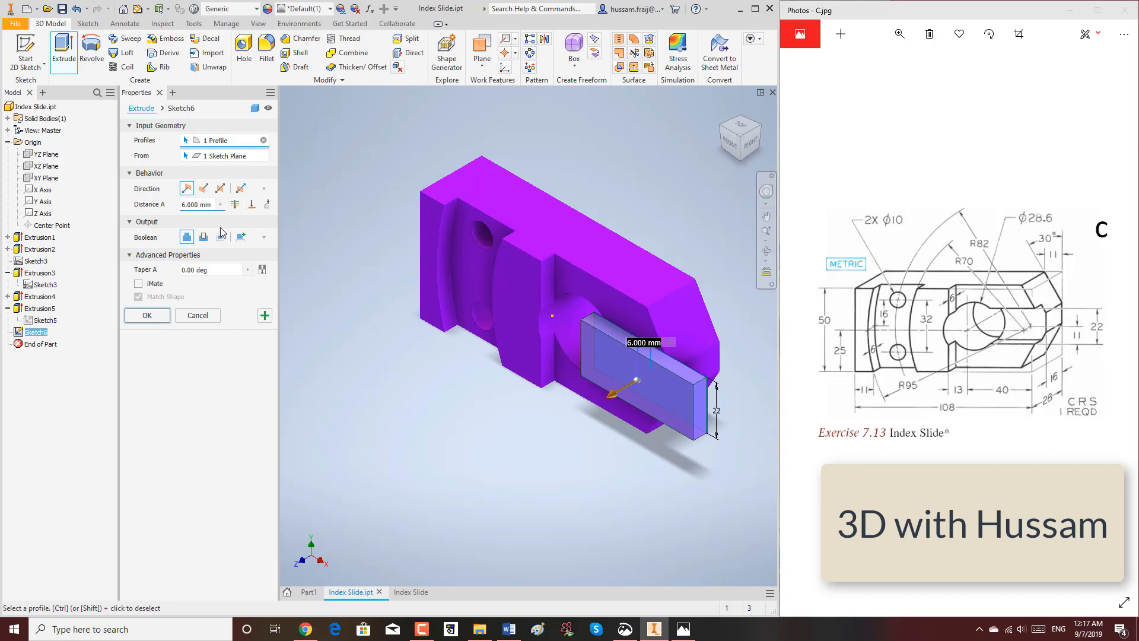
{"action": "left_click", "coordinate": [203, 236]}
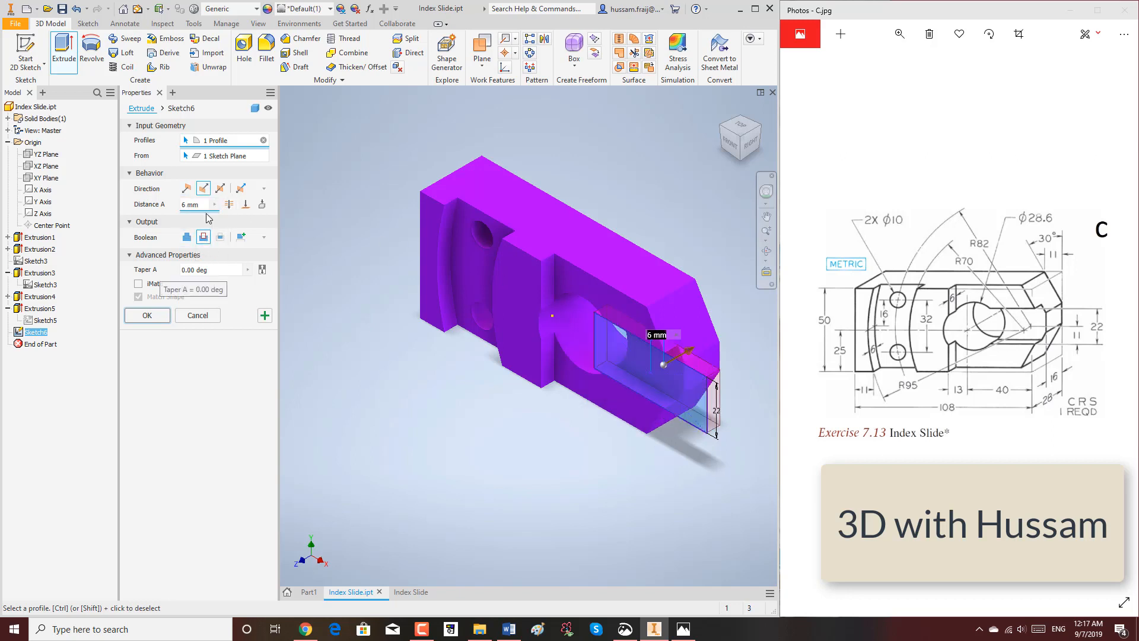
{"action": "type", "text": "28-16"}
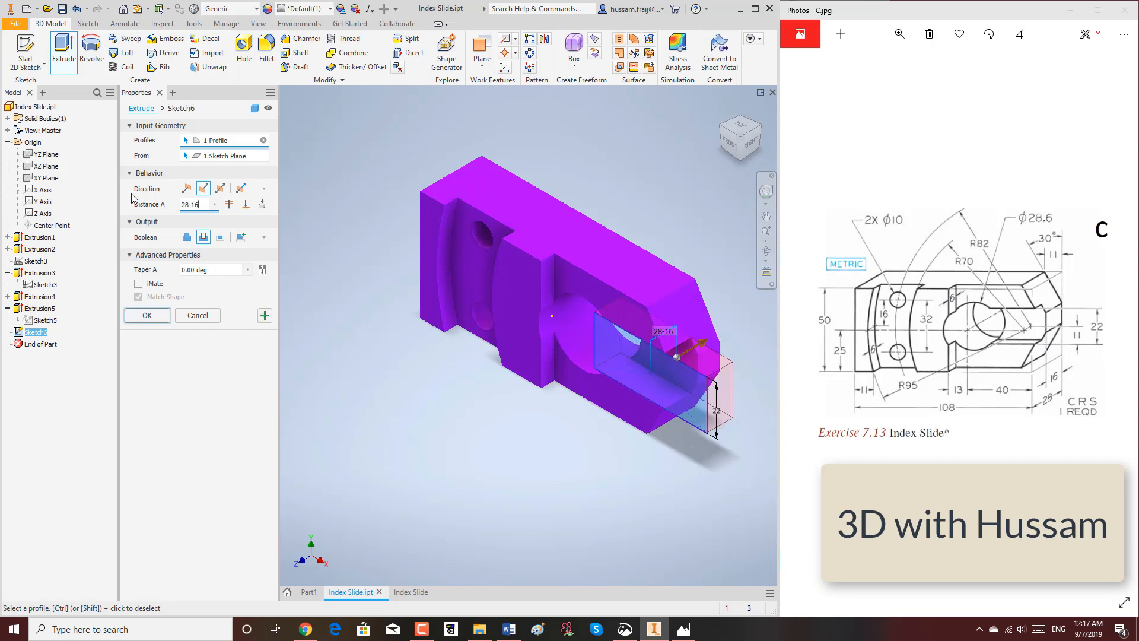
{"action": "left_click", "coordinate": [147, 315]}
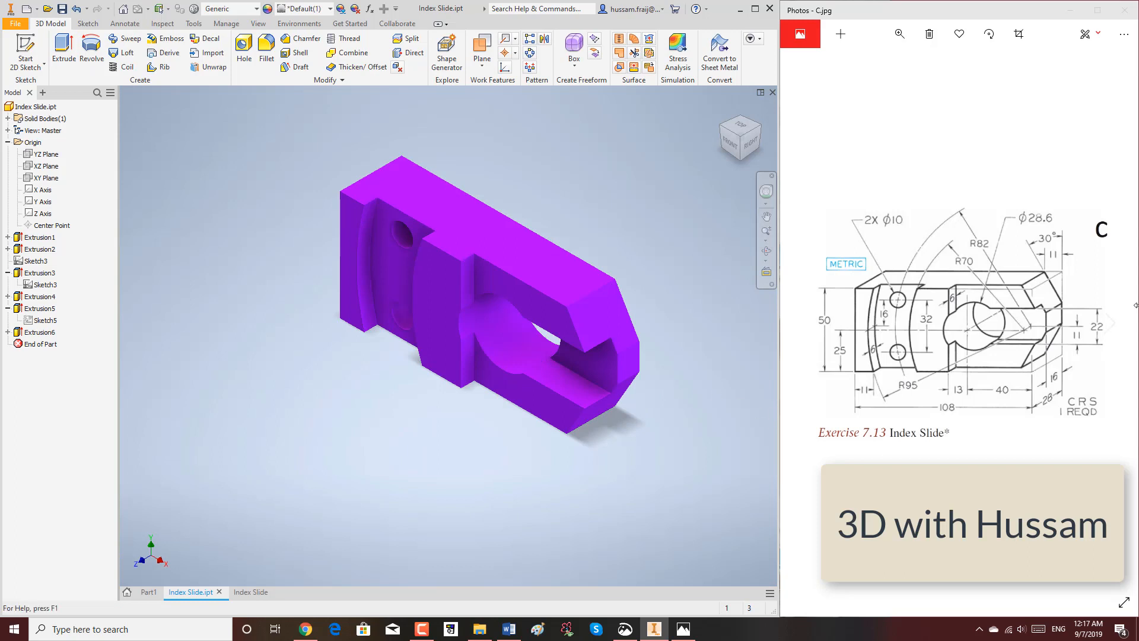
Edit the slot's extrusion and reduce its cut depth to 6 mm
{"action": "scroll", "coordinate": [664, 376], "scroll_direction": "down", "scroll_amount": 3}
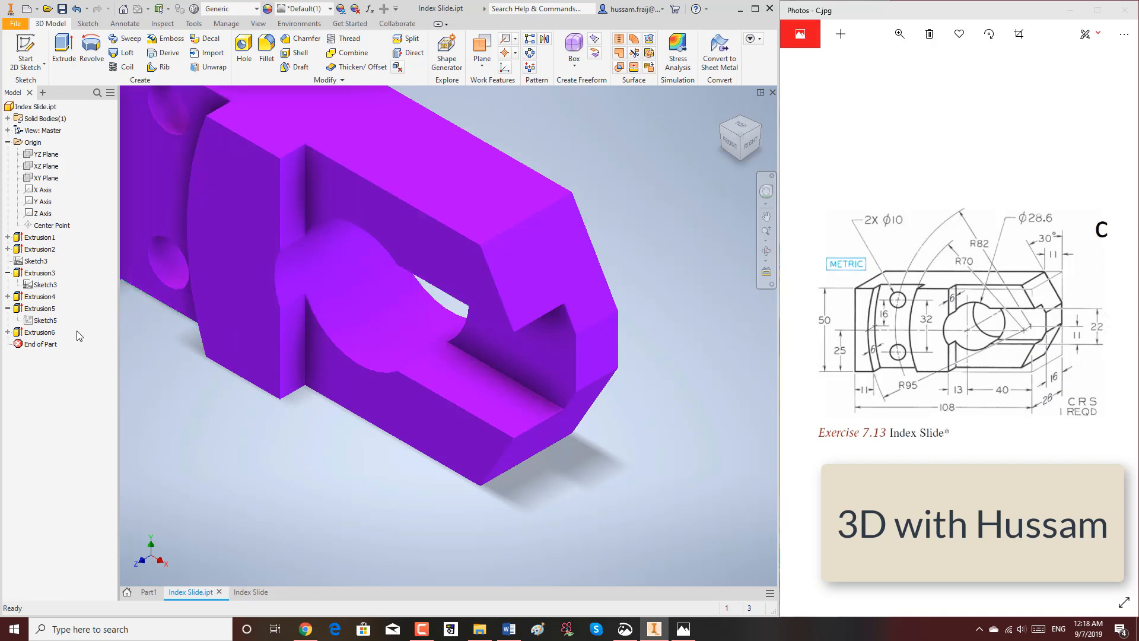
{"action": "right_click", "coordinate": [44, 333]}
{"action": "left_click", "coordinate": [77, 437]}
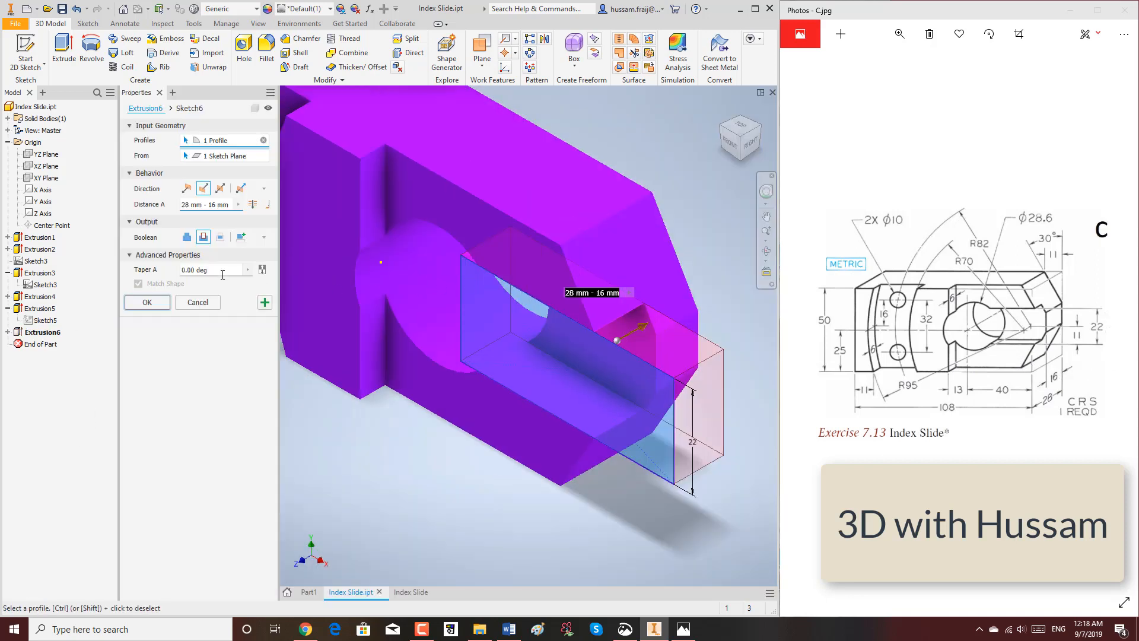
{"action": "left_click", "coordinate": [186, 204]}
{"action": "left_click", "coordinate": [188, 203]}
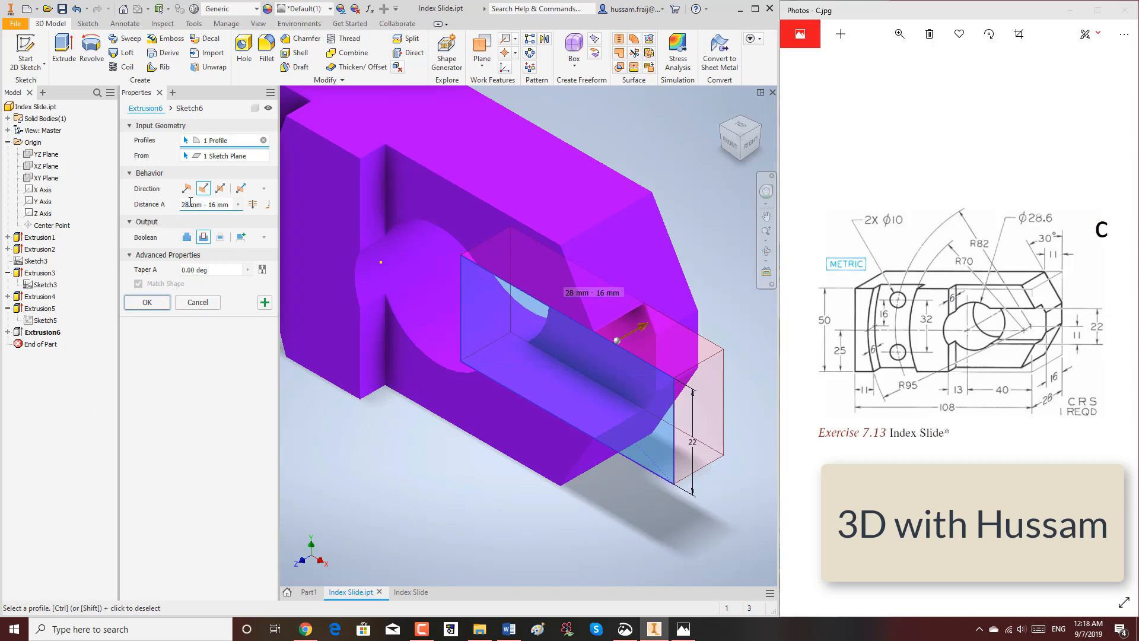
{"action": "left_click", "coordinate": [155, 302]}
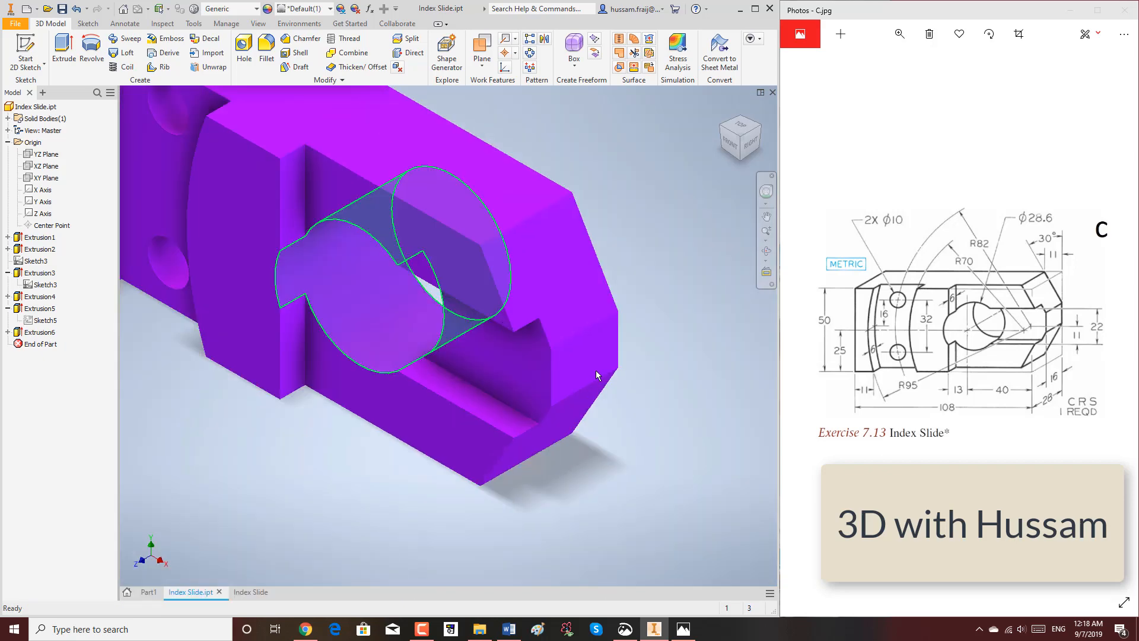
Measure the distance between the recessed front face and the slot's floor
{"action": "left_click", "coordinate": [194, 23]}
{"action": "left_click", "coordinate": [23, 50]}
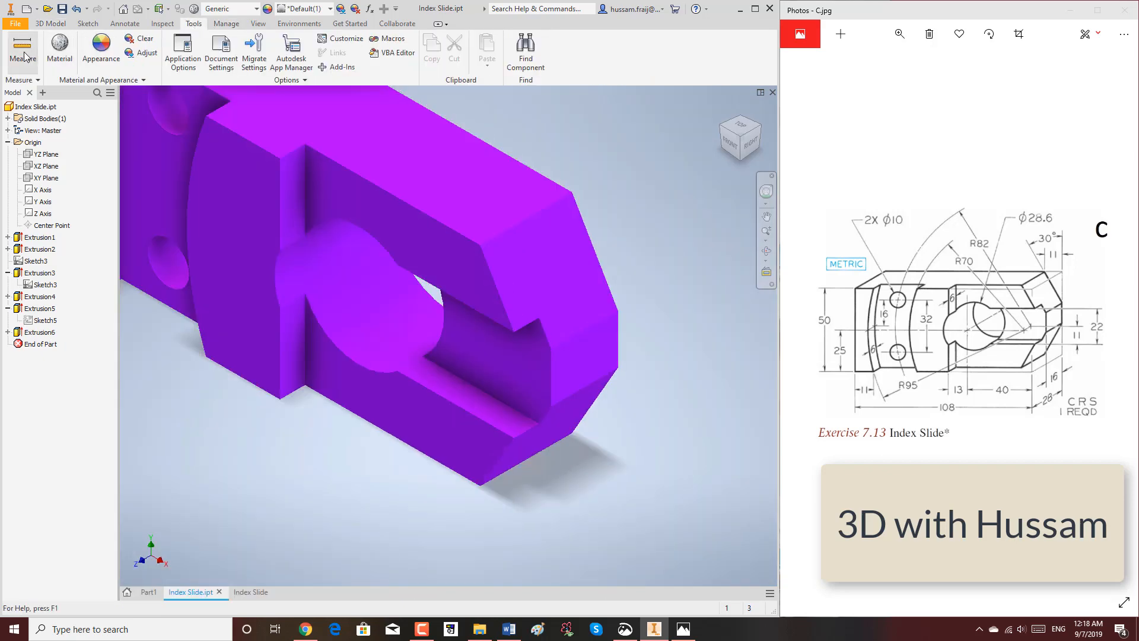
{"action": "left_click", "coordinate": [471, 291]}
{"action": "left_click", "coordinate": [486, 351]}
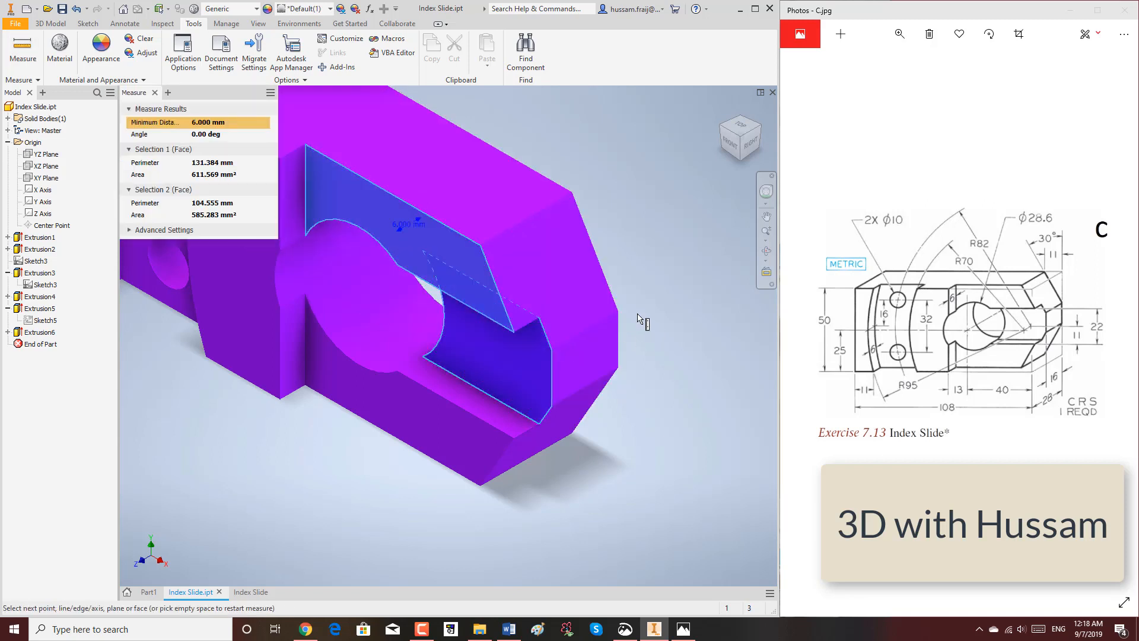
Close the distance measurement on the part and return to the Index Slide drawing
{"action": "left_click", "coordinate": [153, 93]}
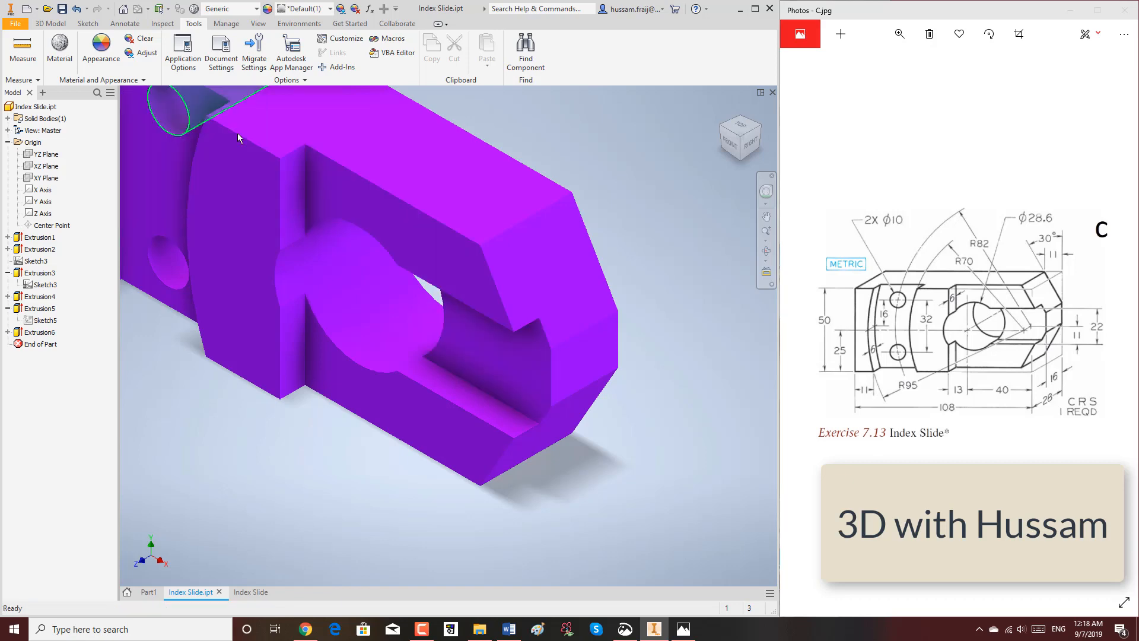
{"action": "scroll", "coordinate": [596, 489], "scroll_direction": "down", "scroll_amount": 3}
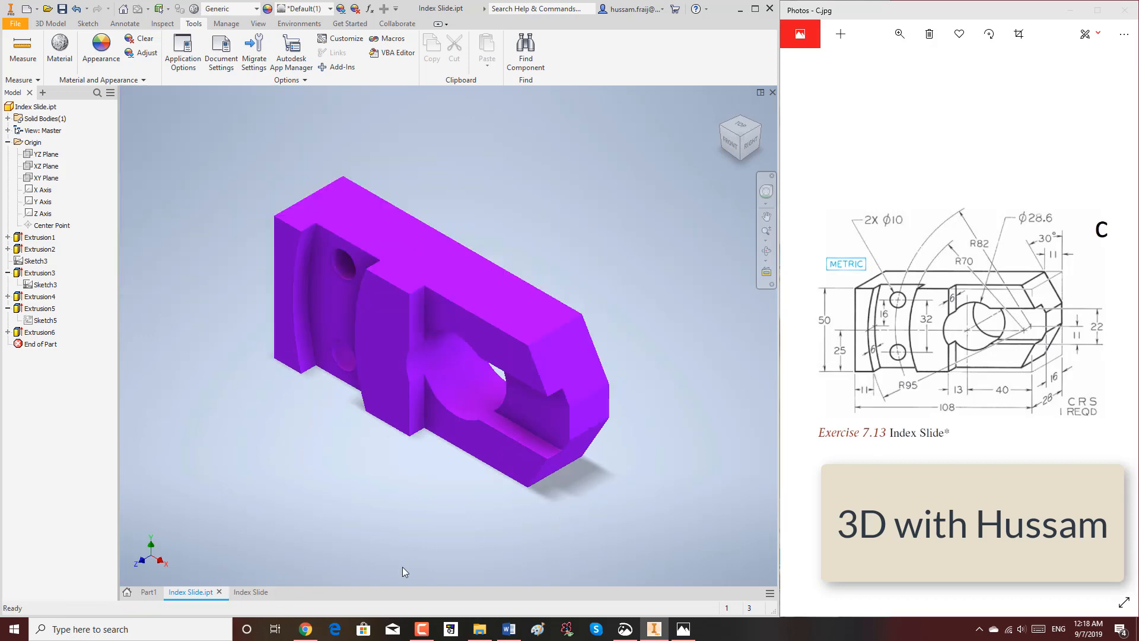
{"action": "left_click", "coordinate": [244, 592]}
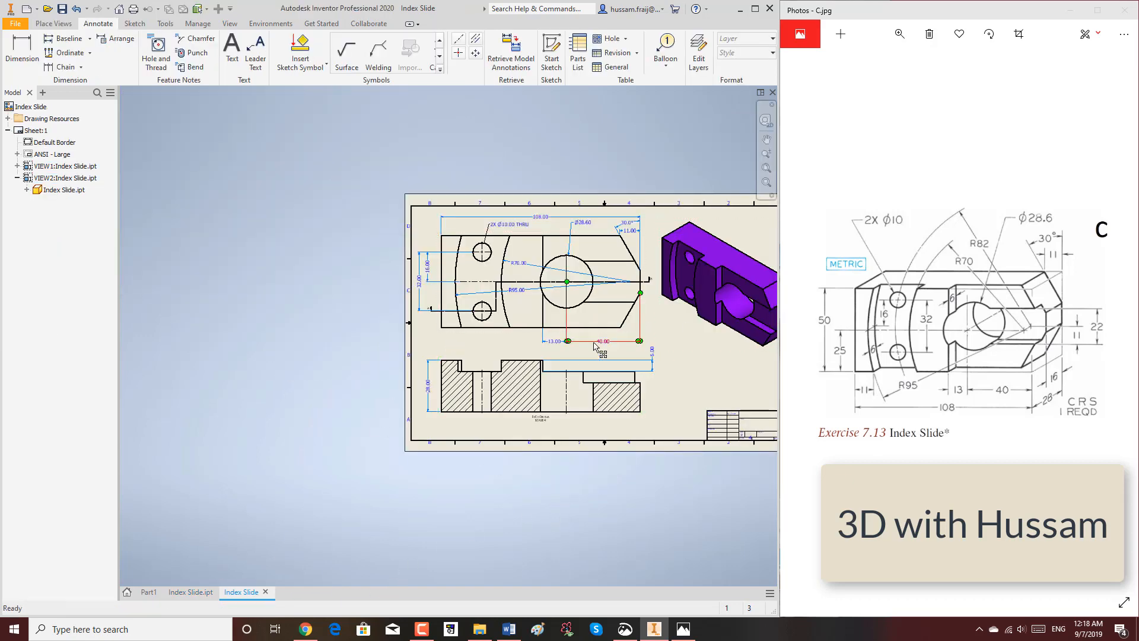
Dimension the slot's width between its two parallel edges in the main view, placing the dimension beyond the angled end
{"action": "scroll", "coordinate": [696, 335], "scroll_direction": "up", "scroll_amount": 4}
{"action": "key", "text": "d"}
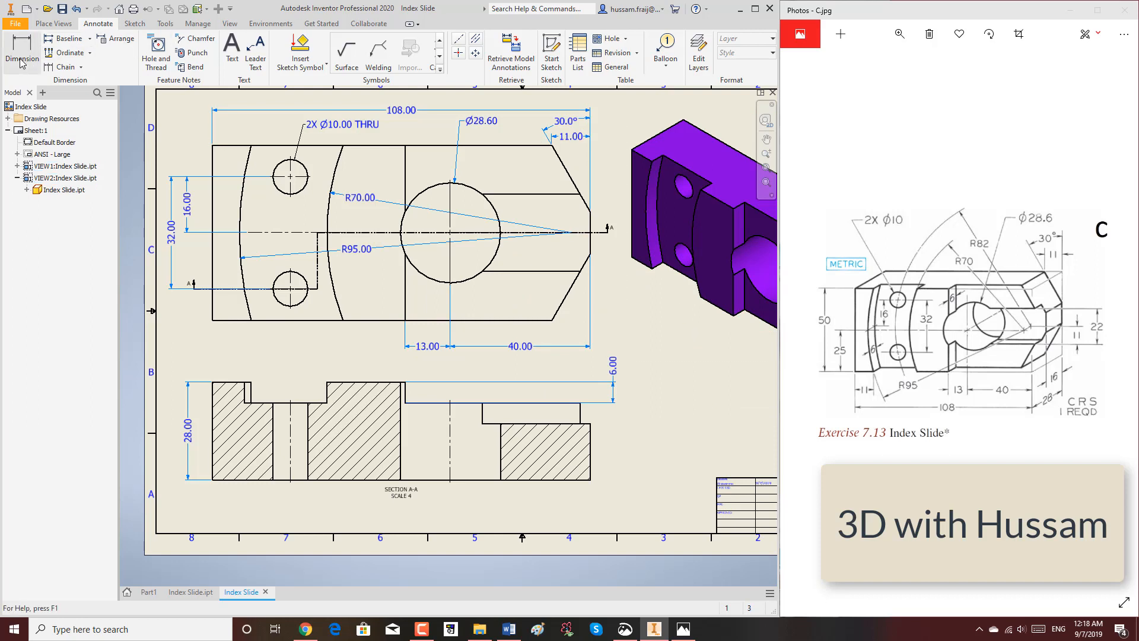
{"action": "left_click", "coordinate": [555, 195]}
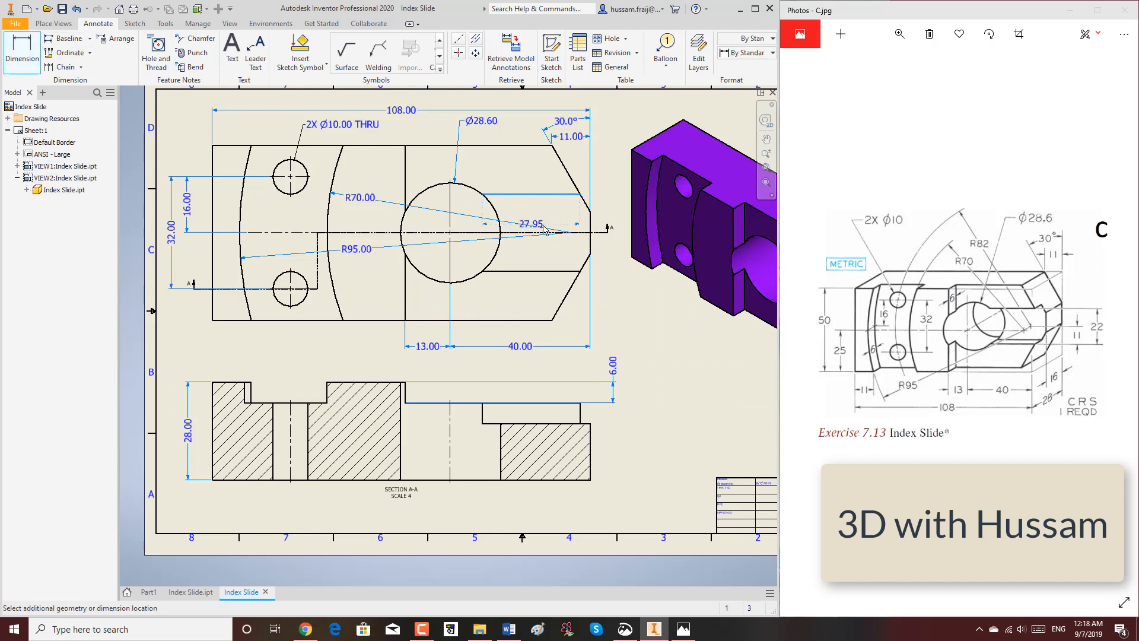
{"action": "left_click", "coordinate": [537, 271]}
{"action": "left_click", "coordinate": [620, 239]}
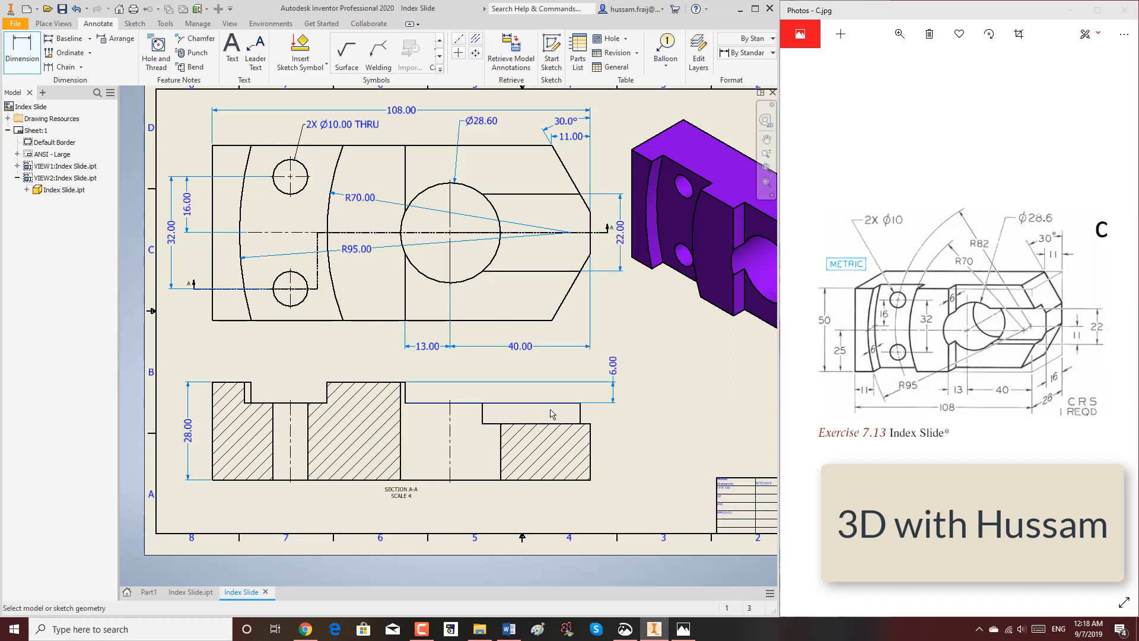
In section A-A, dimension the outer end edge from the base to the slot floor, placing the dimension outside the section
{"action": "left_click", "coordinate": [581, 414]}
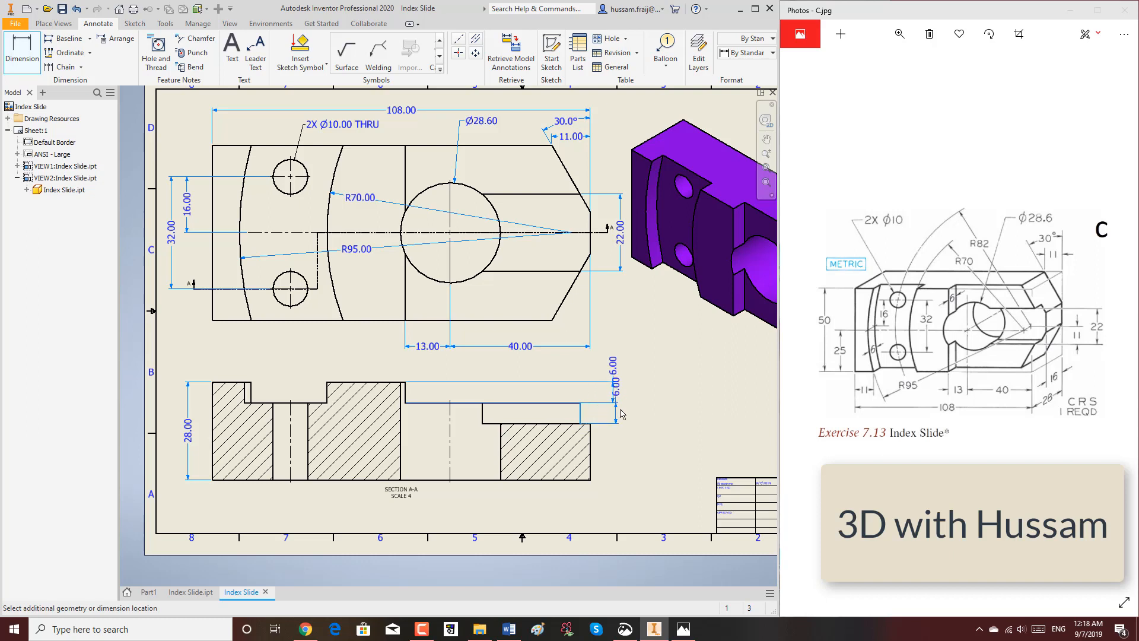
{"action": "key", "text": "Escape"}
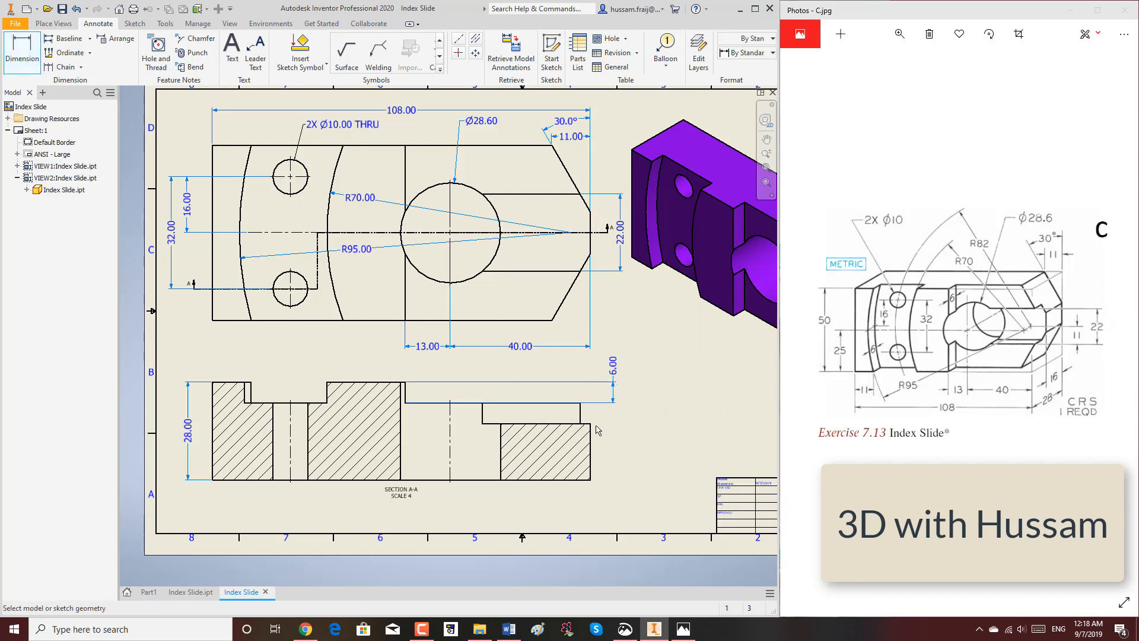
{"action": "left_click", "coordinate": [591, 445]}
{"action": "left_click", "coordinate": [616, 450]}
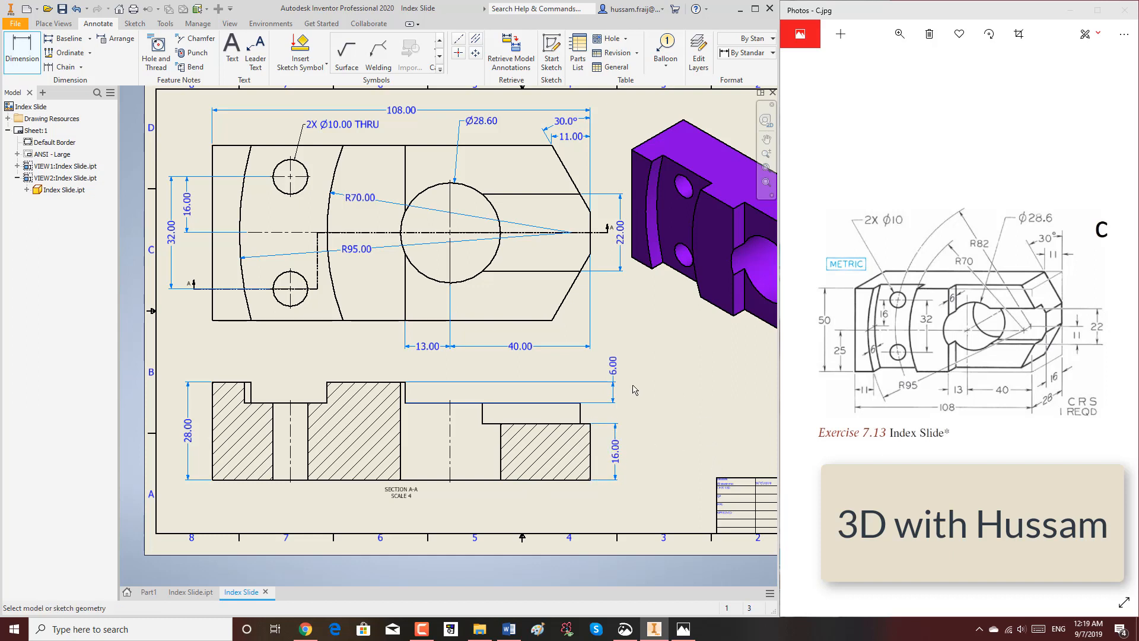
{"action": "scroll", "coordinate": [560, 394], "scroll_direction": "down", "scroll_amount": 3}
{"action": "middle_click_drag", "start_coordinate": [628, 396], "coordinate": [567, 377]}
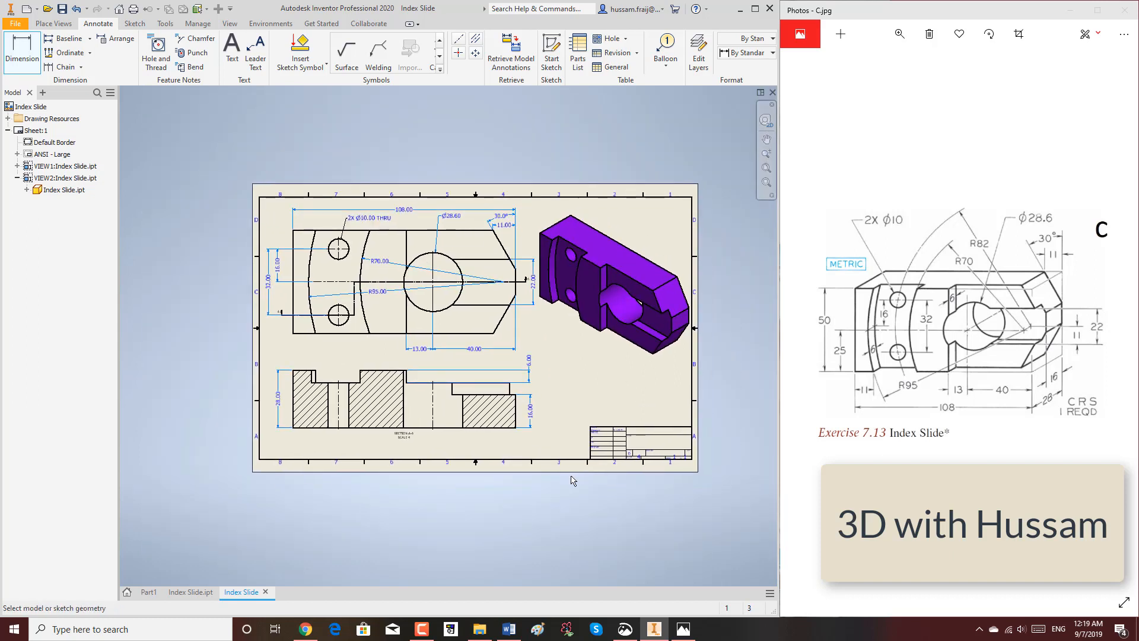